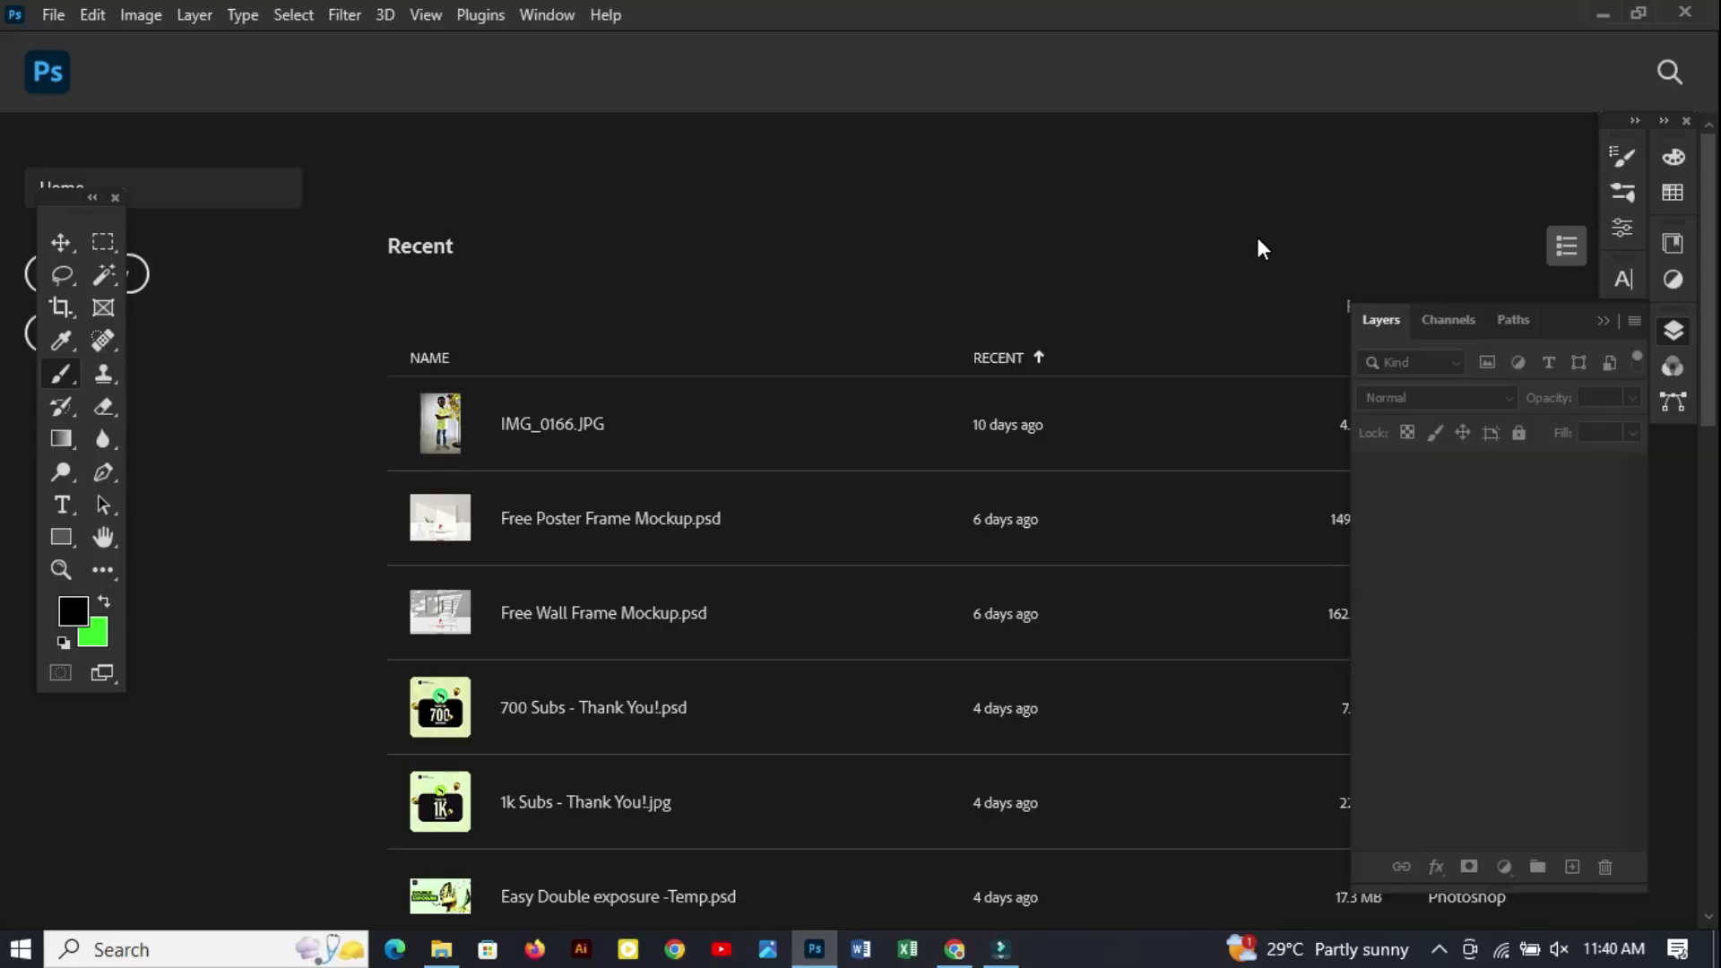
Create a blank A4 document (210 × 297 mm, 300 ppi) with vertical guides near both page edges.
key("ctrl+n")
left_click(1070, 267)
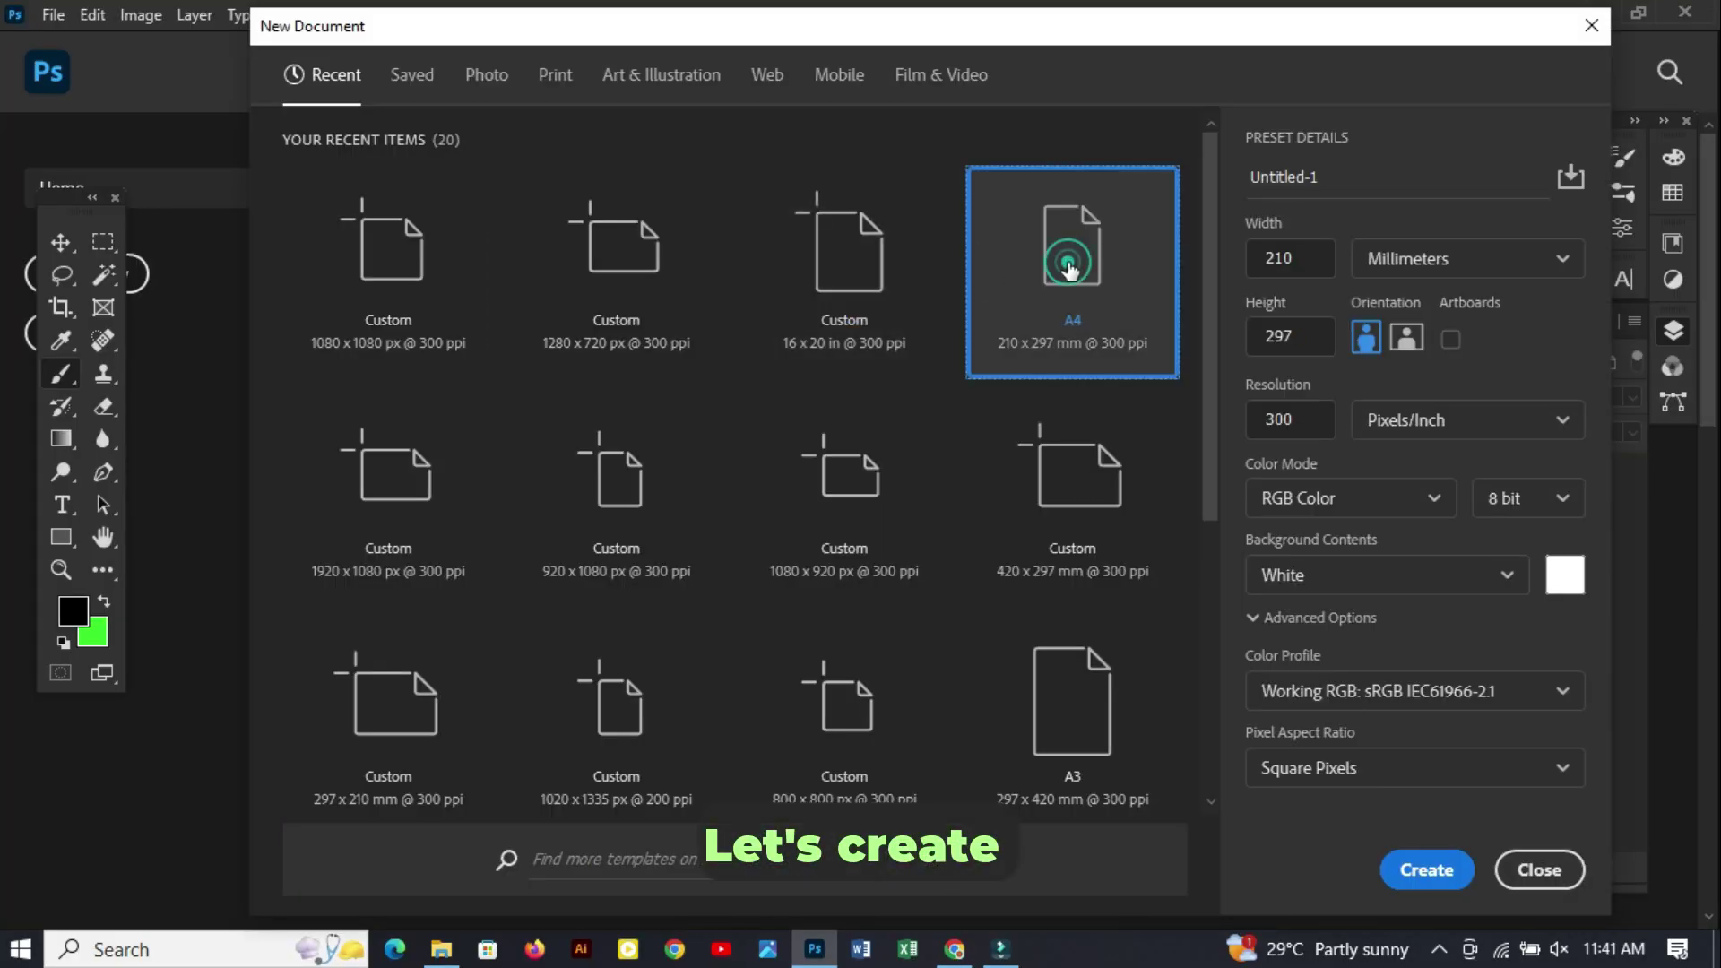
left_click(1419, 872)
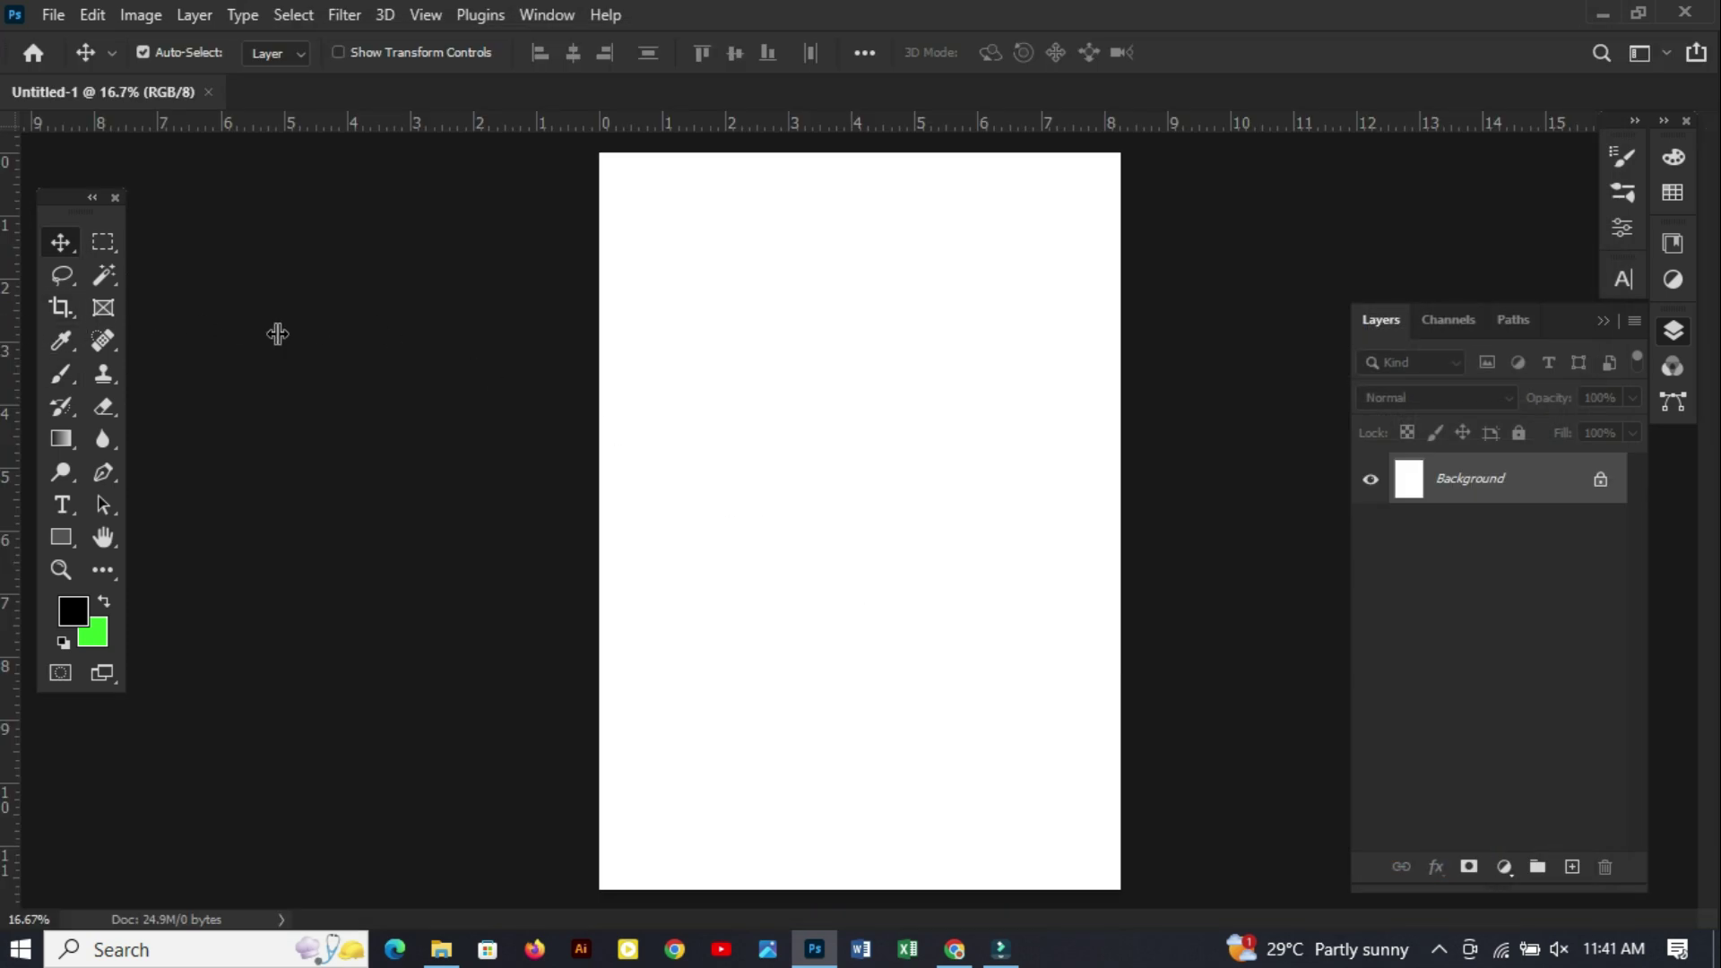
left_click_drag(278, 333, 648, 342)
left_click_drag(11, 386, 1078, 386)
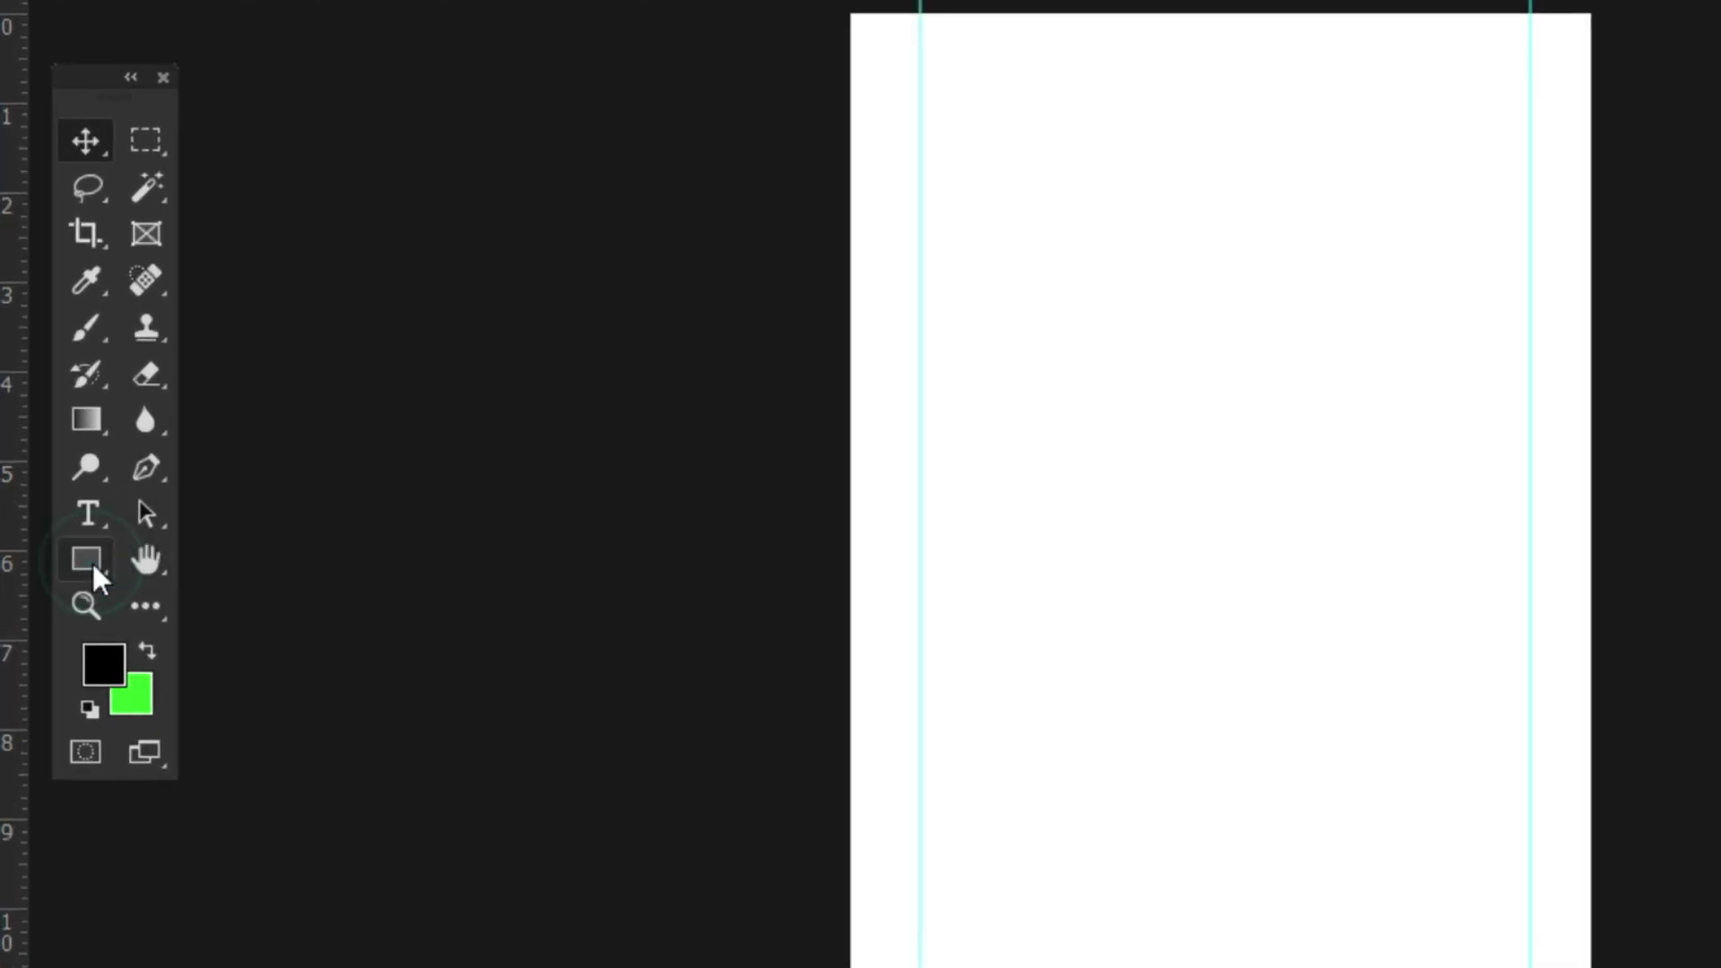
Draw a black rectangle stretching from the left guide to the right guide.
left_click(91, 561)
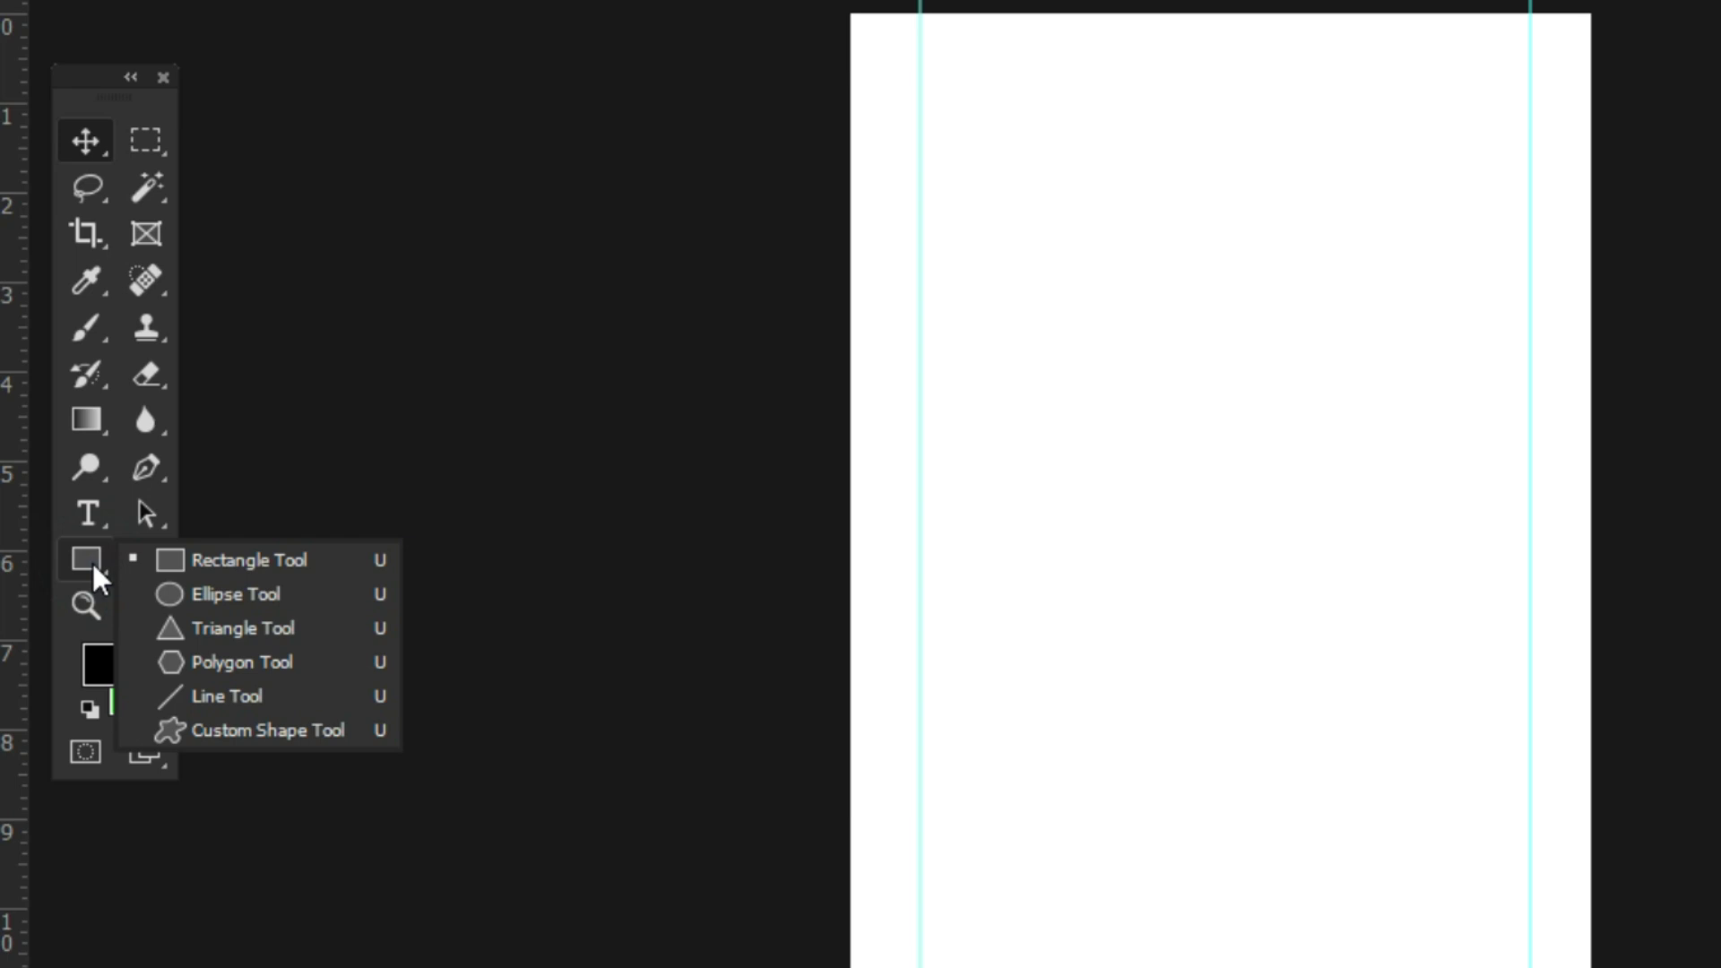
left_click_drag(952, 149, 1402, 538)
left_click_drag(1223, 537, 1300, 738)
key("space")
left_click_drag(1121, 738, 1147, 776)
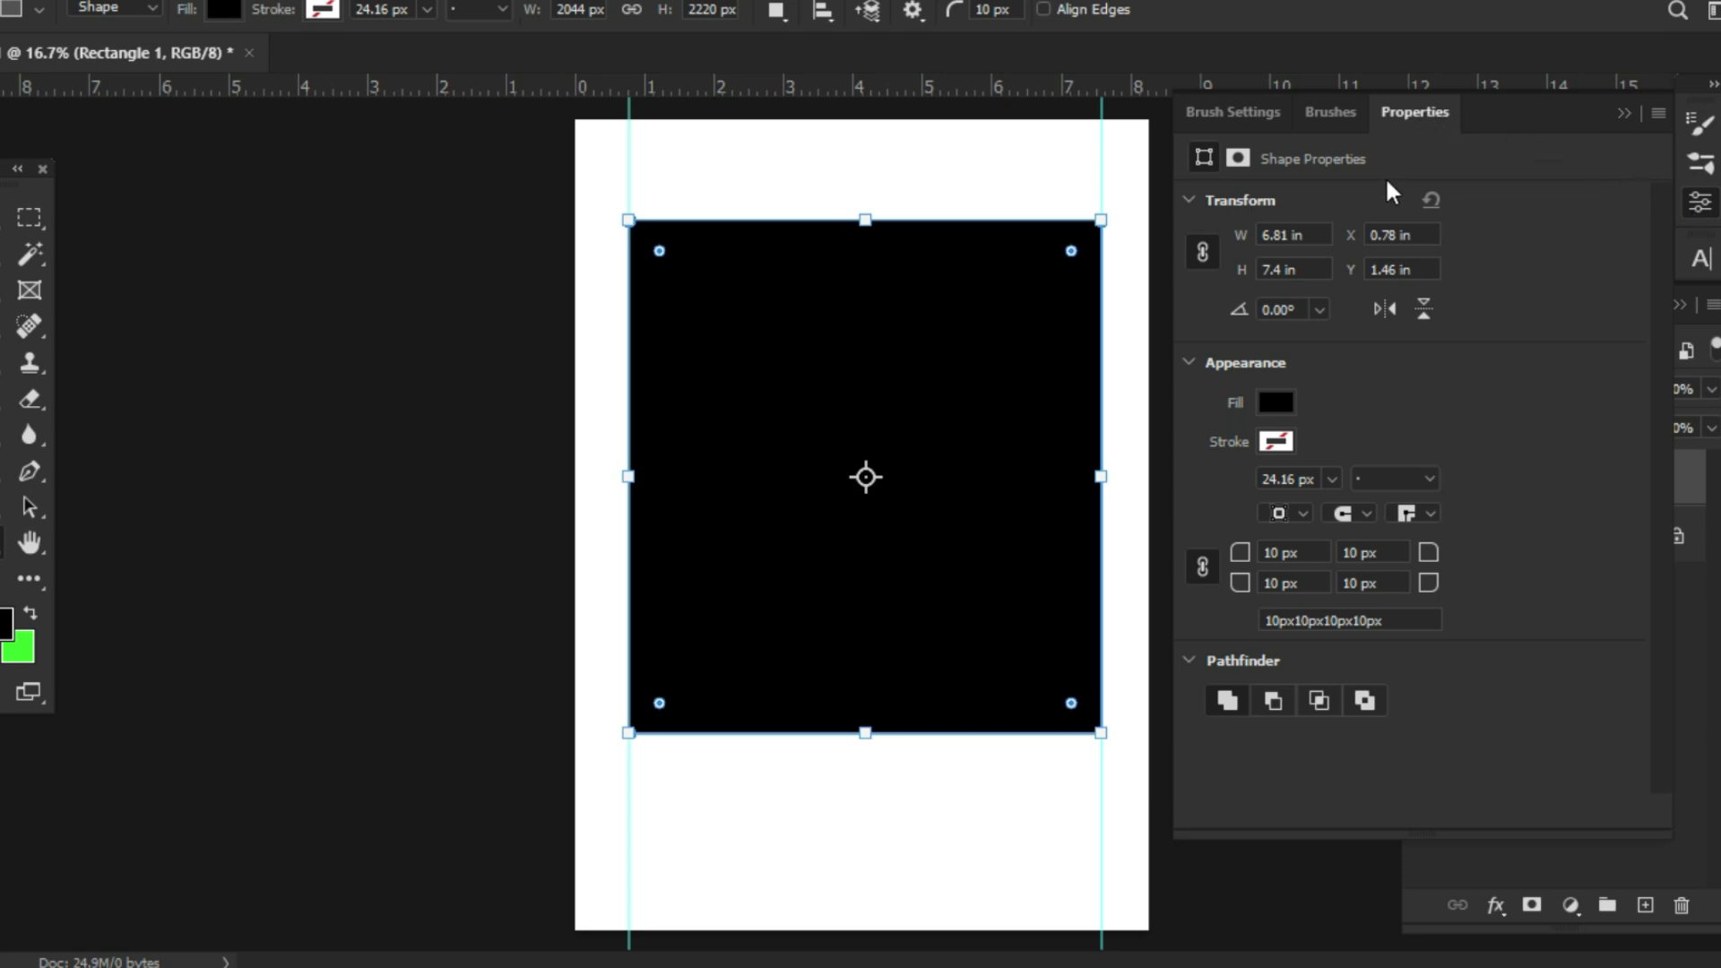
Round all four corners of the rectangle to a 200 px radius.
left_click(520, 18)
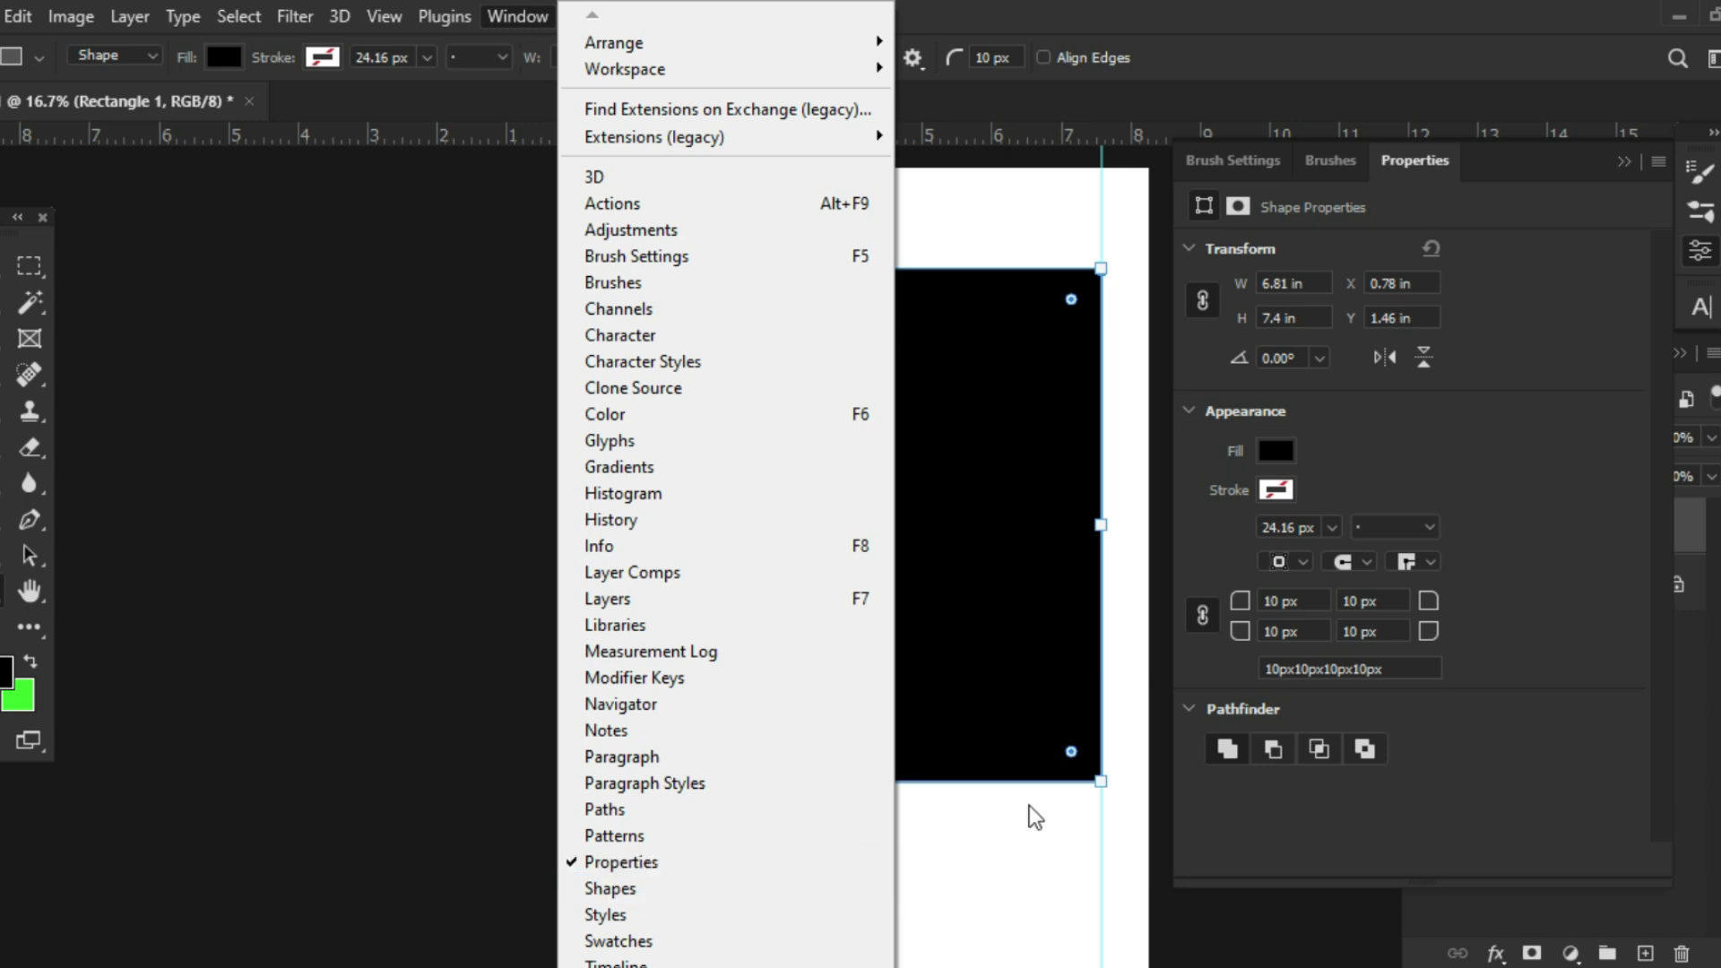
left_click(1397, 494)
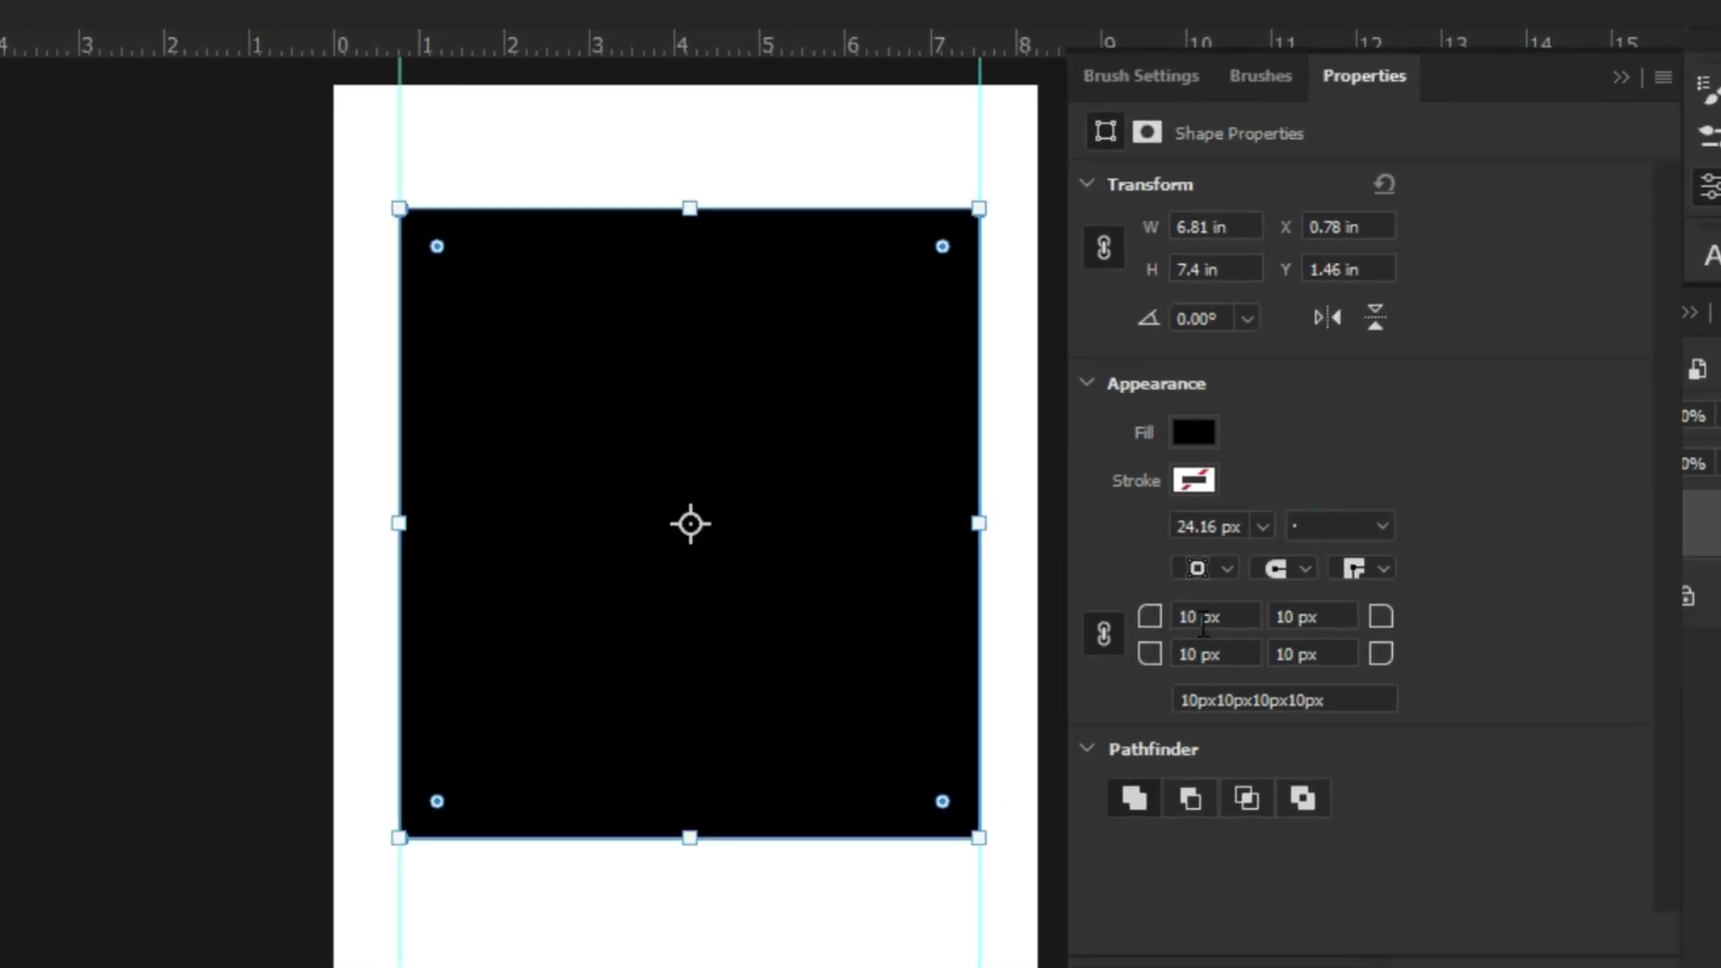
left_click(1223, 618)
type("150")
key("Return")
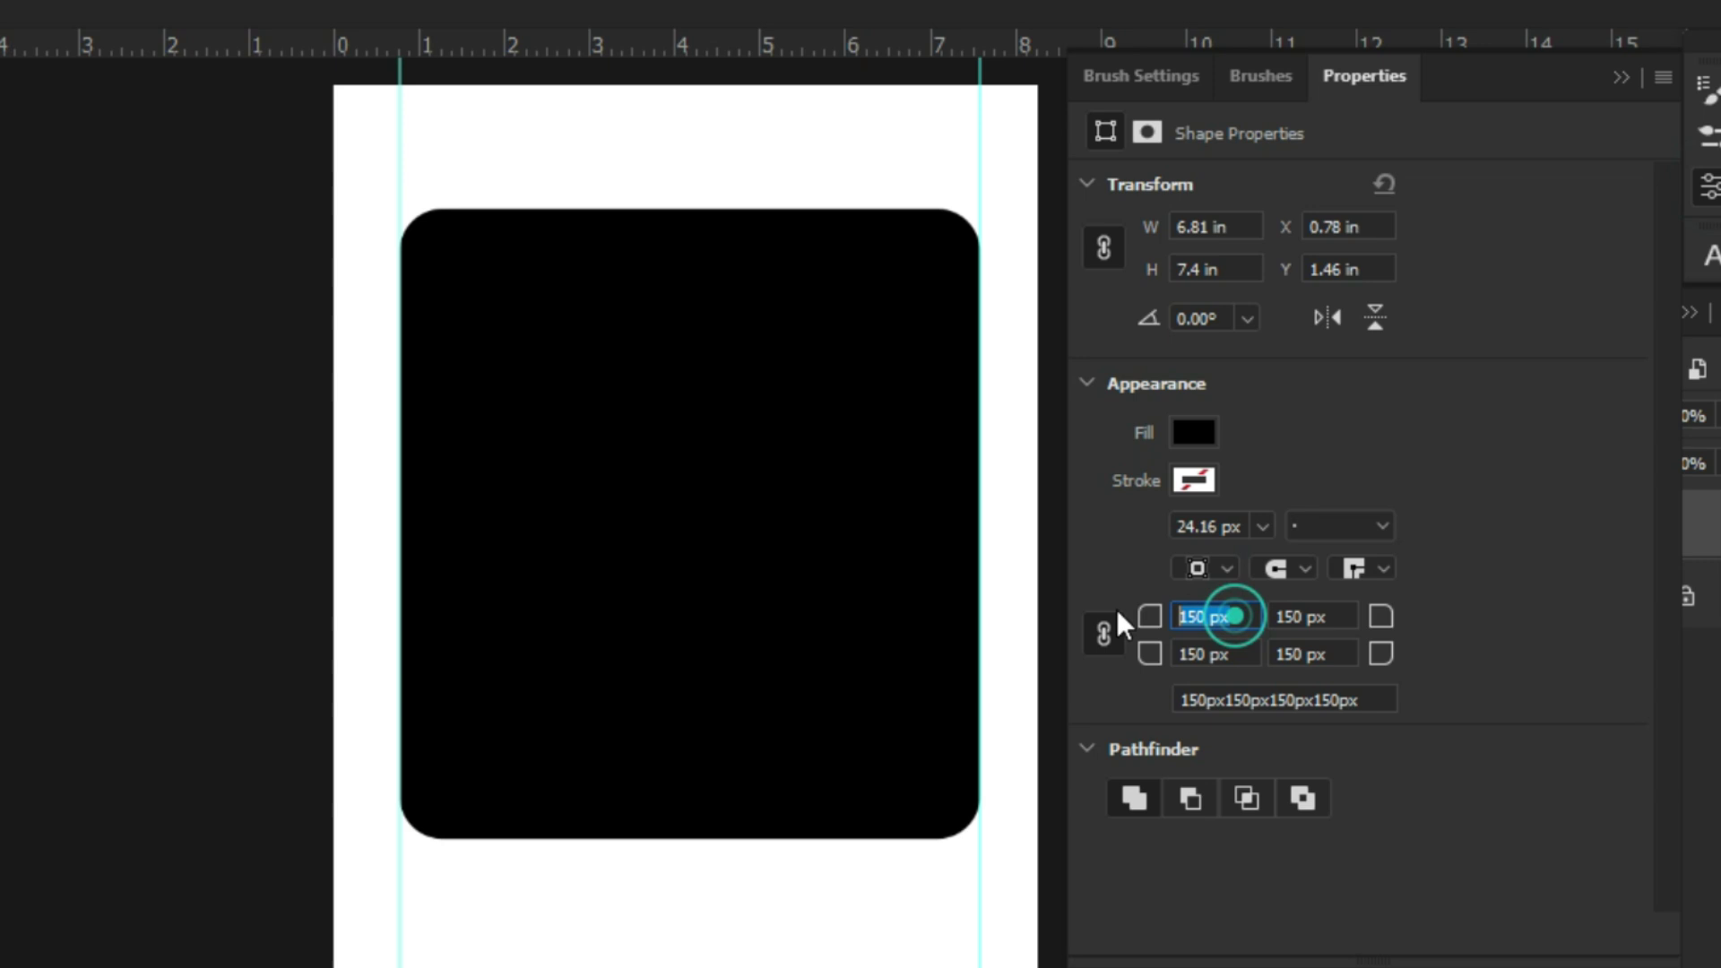
type("20")
key("Return")
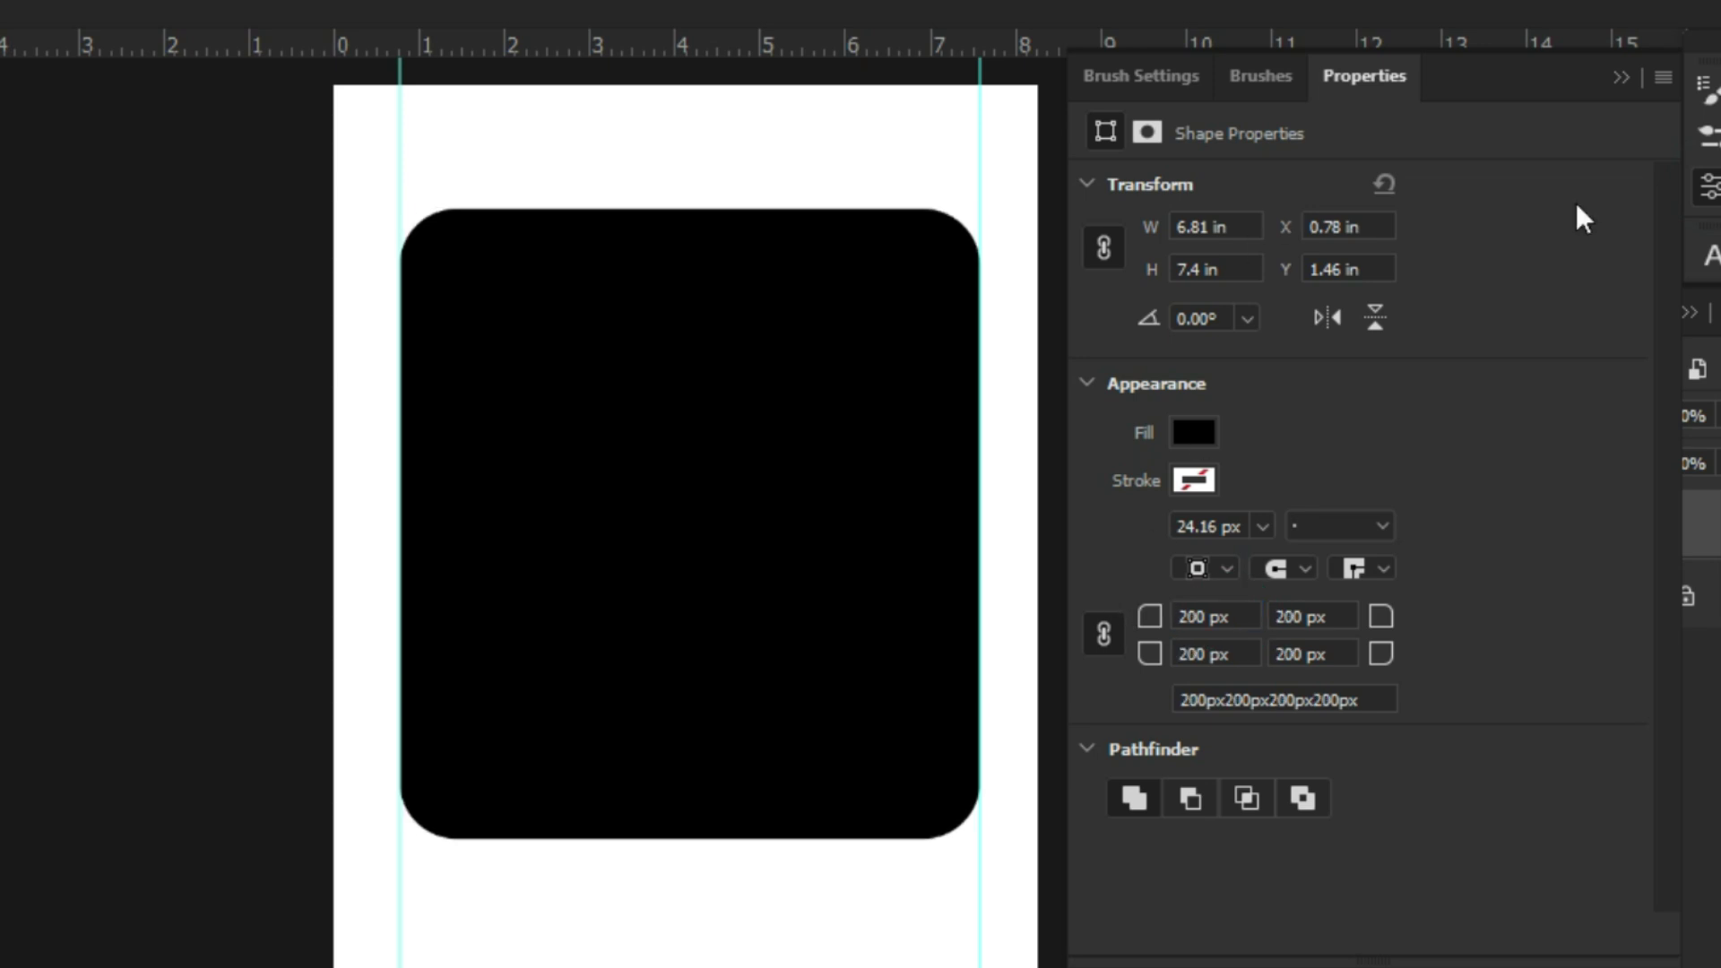
left_click(1623, 76)
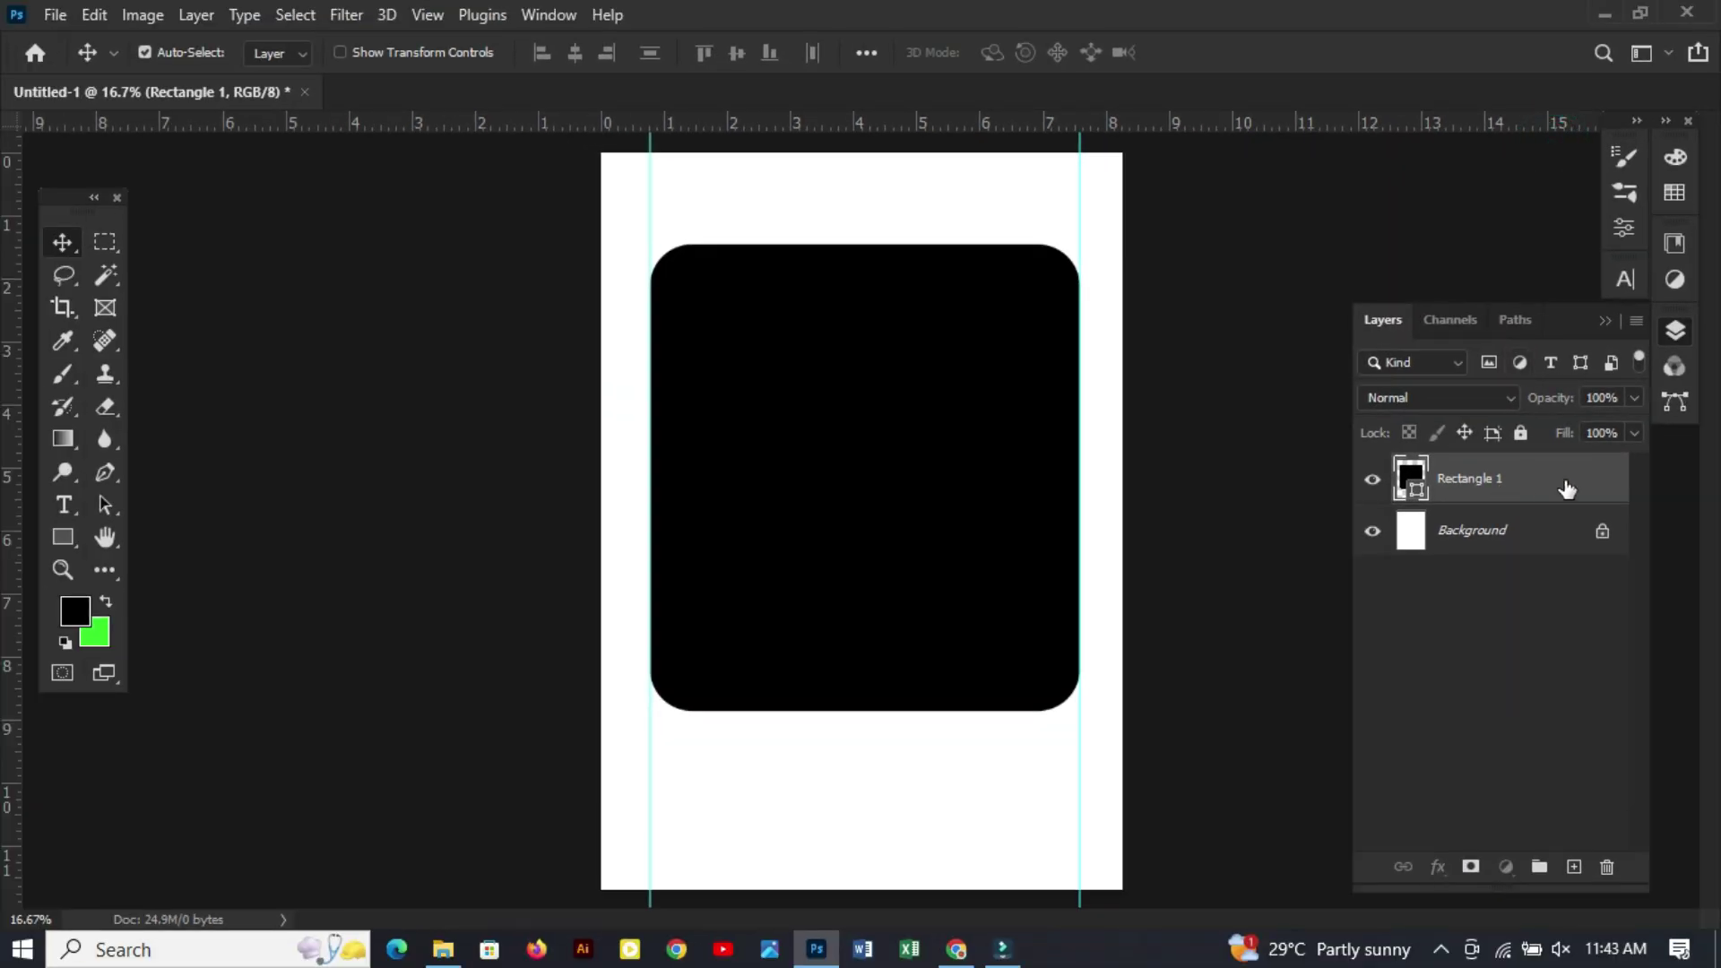
Duplicate the rounded rectangle and give the copy a bright red fill.
key("ctrl+j")
key("ctrl")
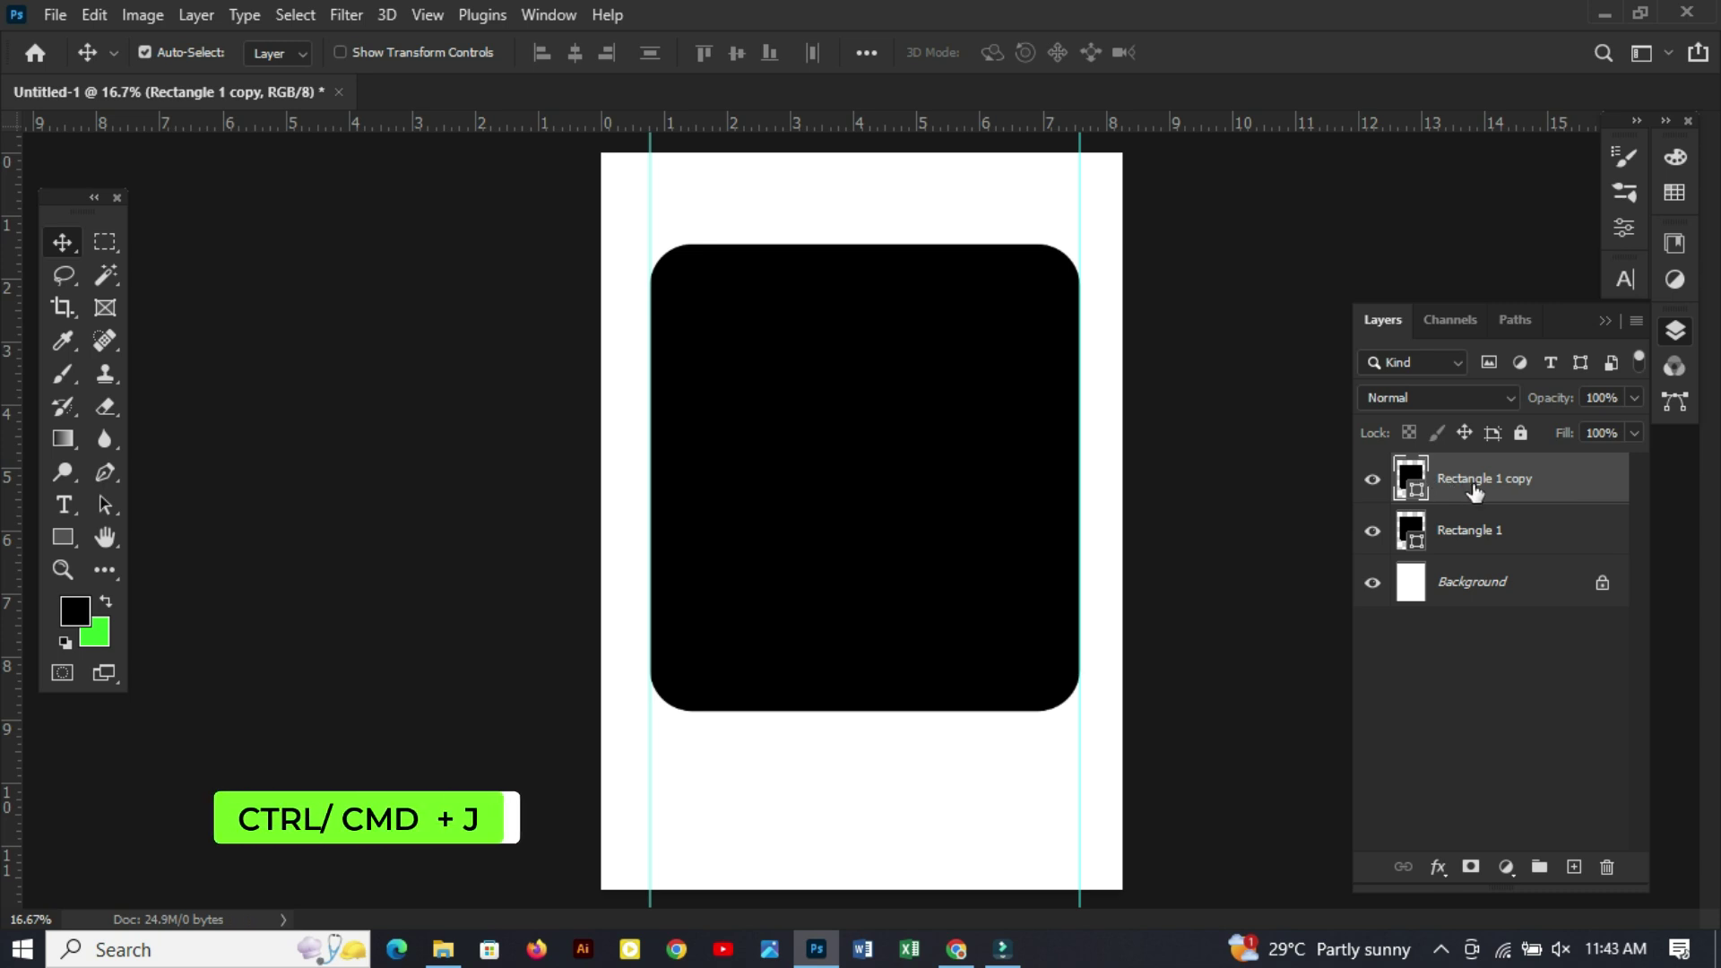
left_click(1411, 485)
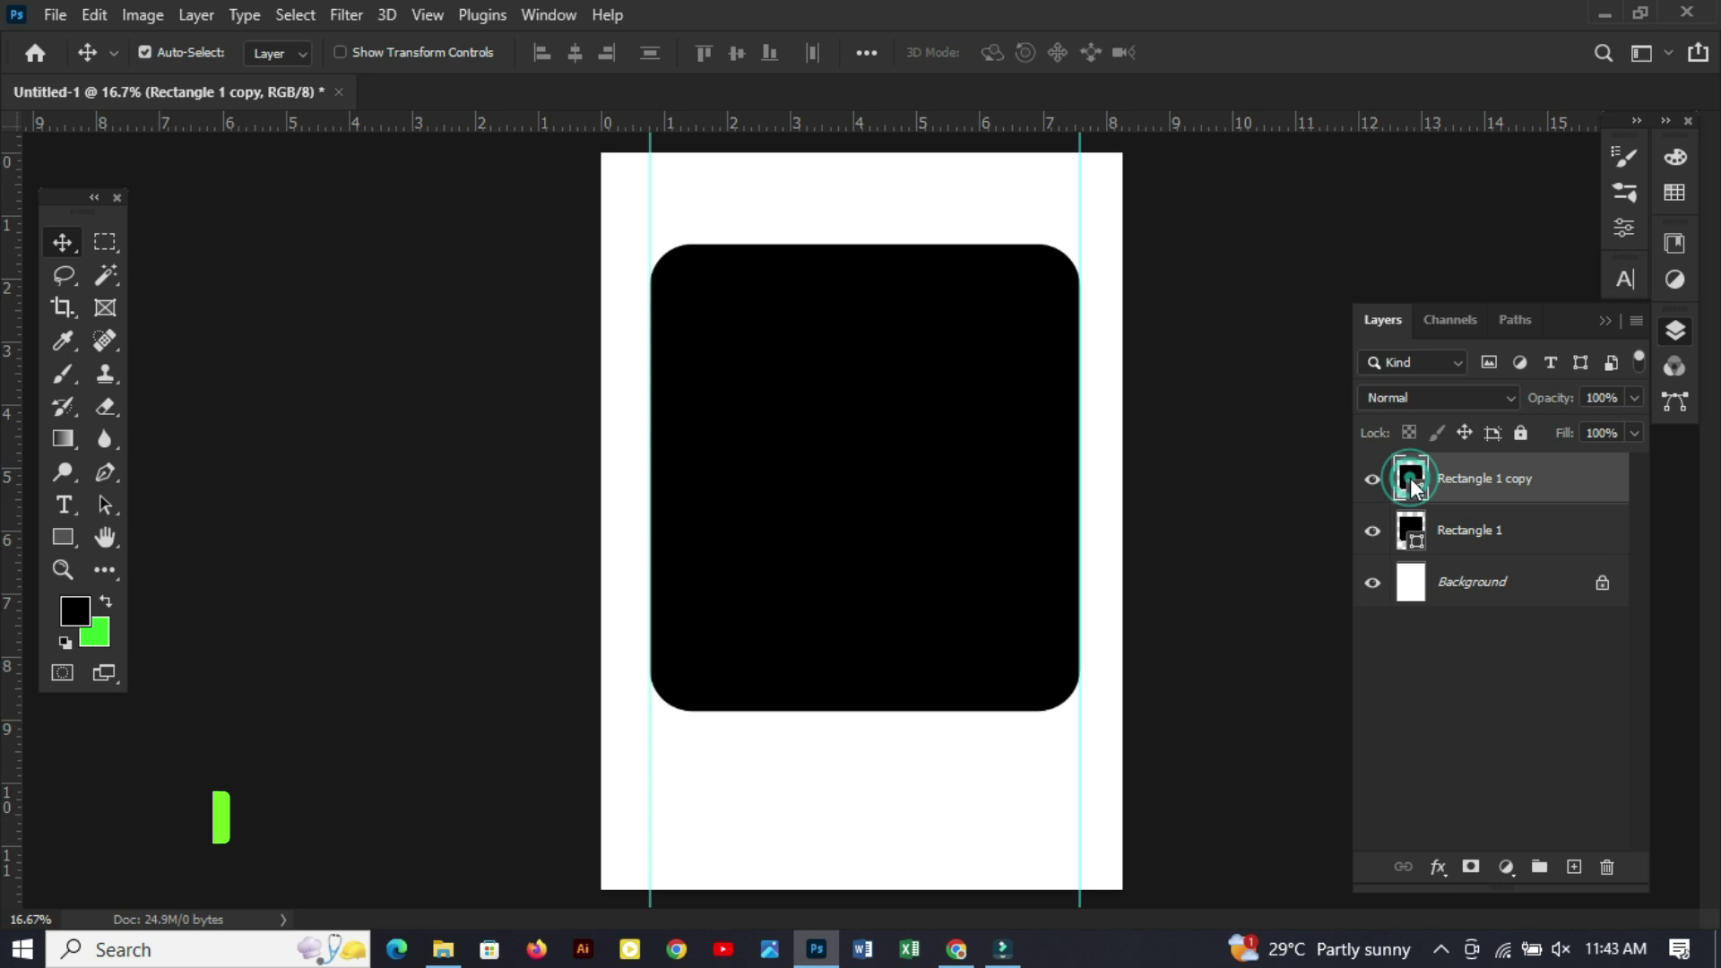
left_click_drag(1229, 442, 1412, 202)
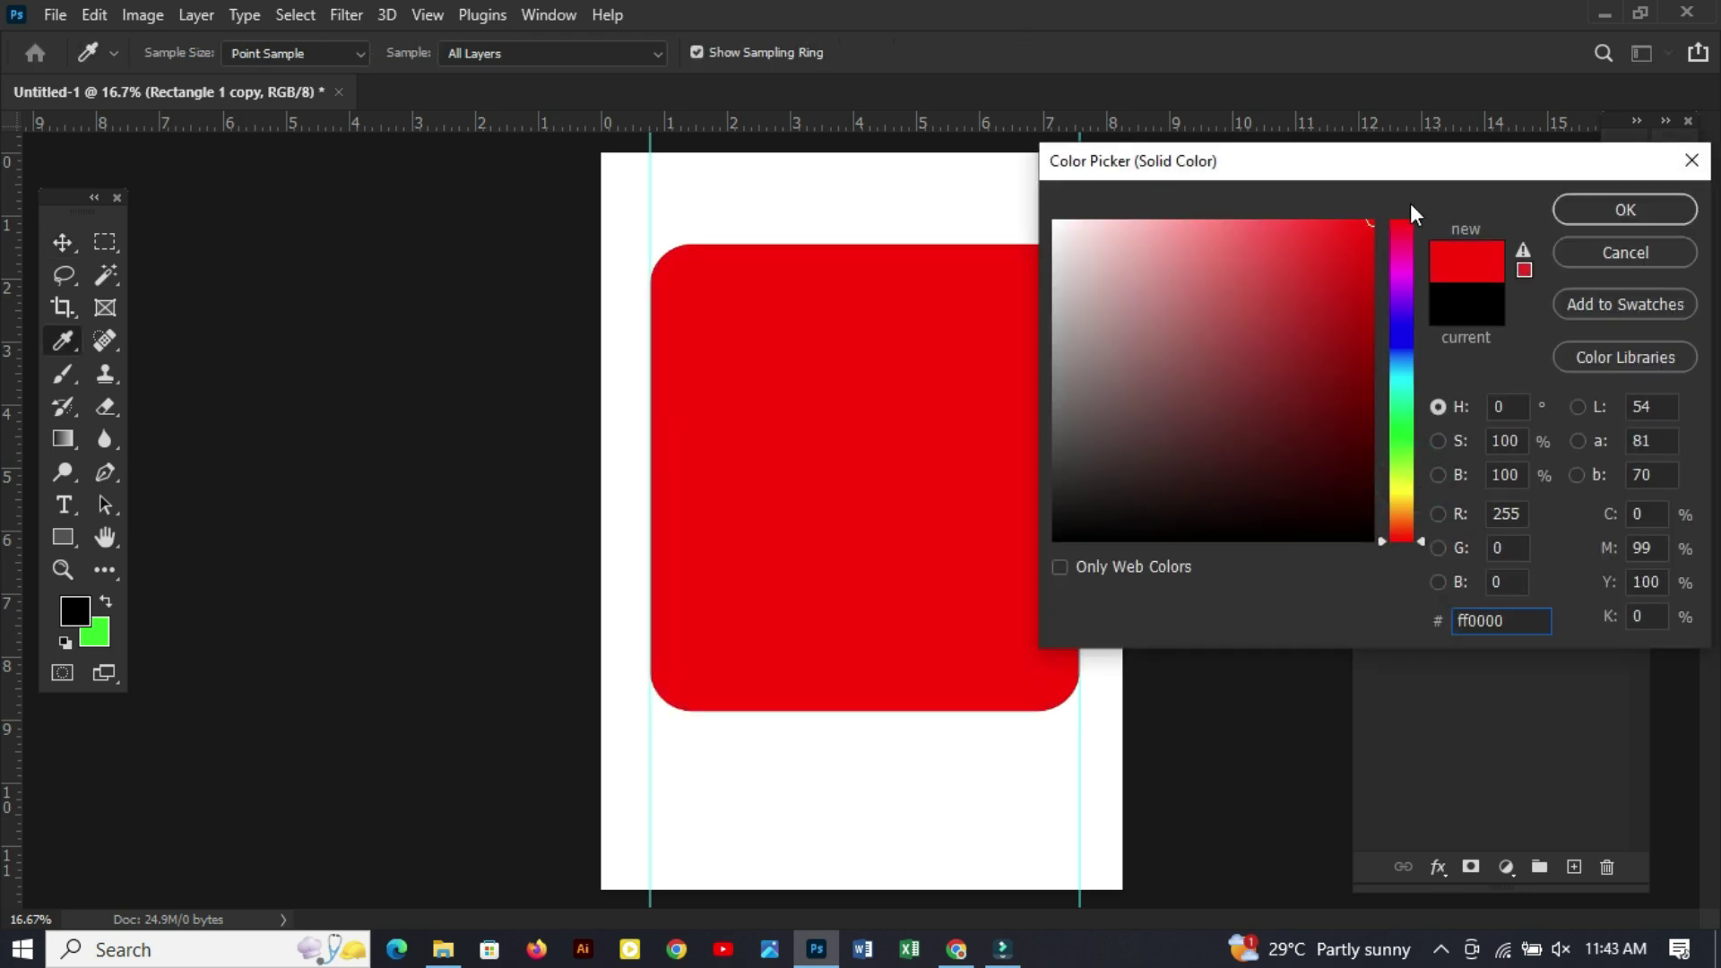
left_click(1617, 207)
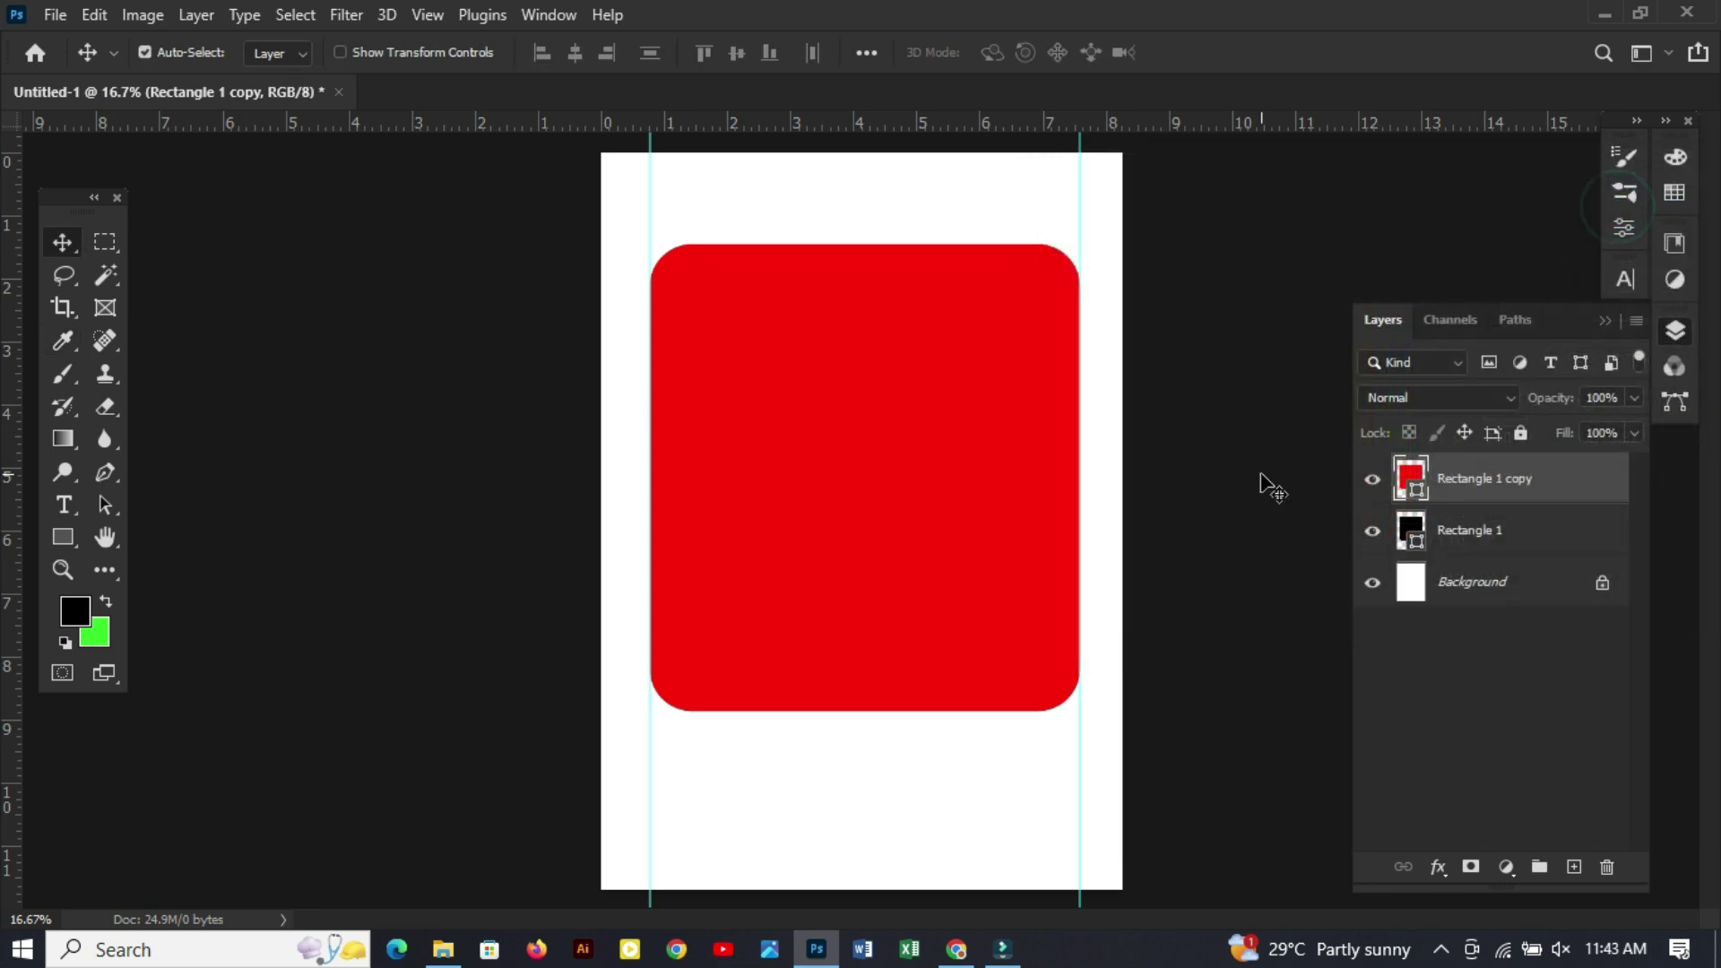
Unlink the corner radii and set the red copy's top-left and bottom-left corners to 0.
left_click(1625, 228)
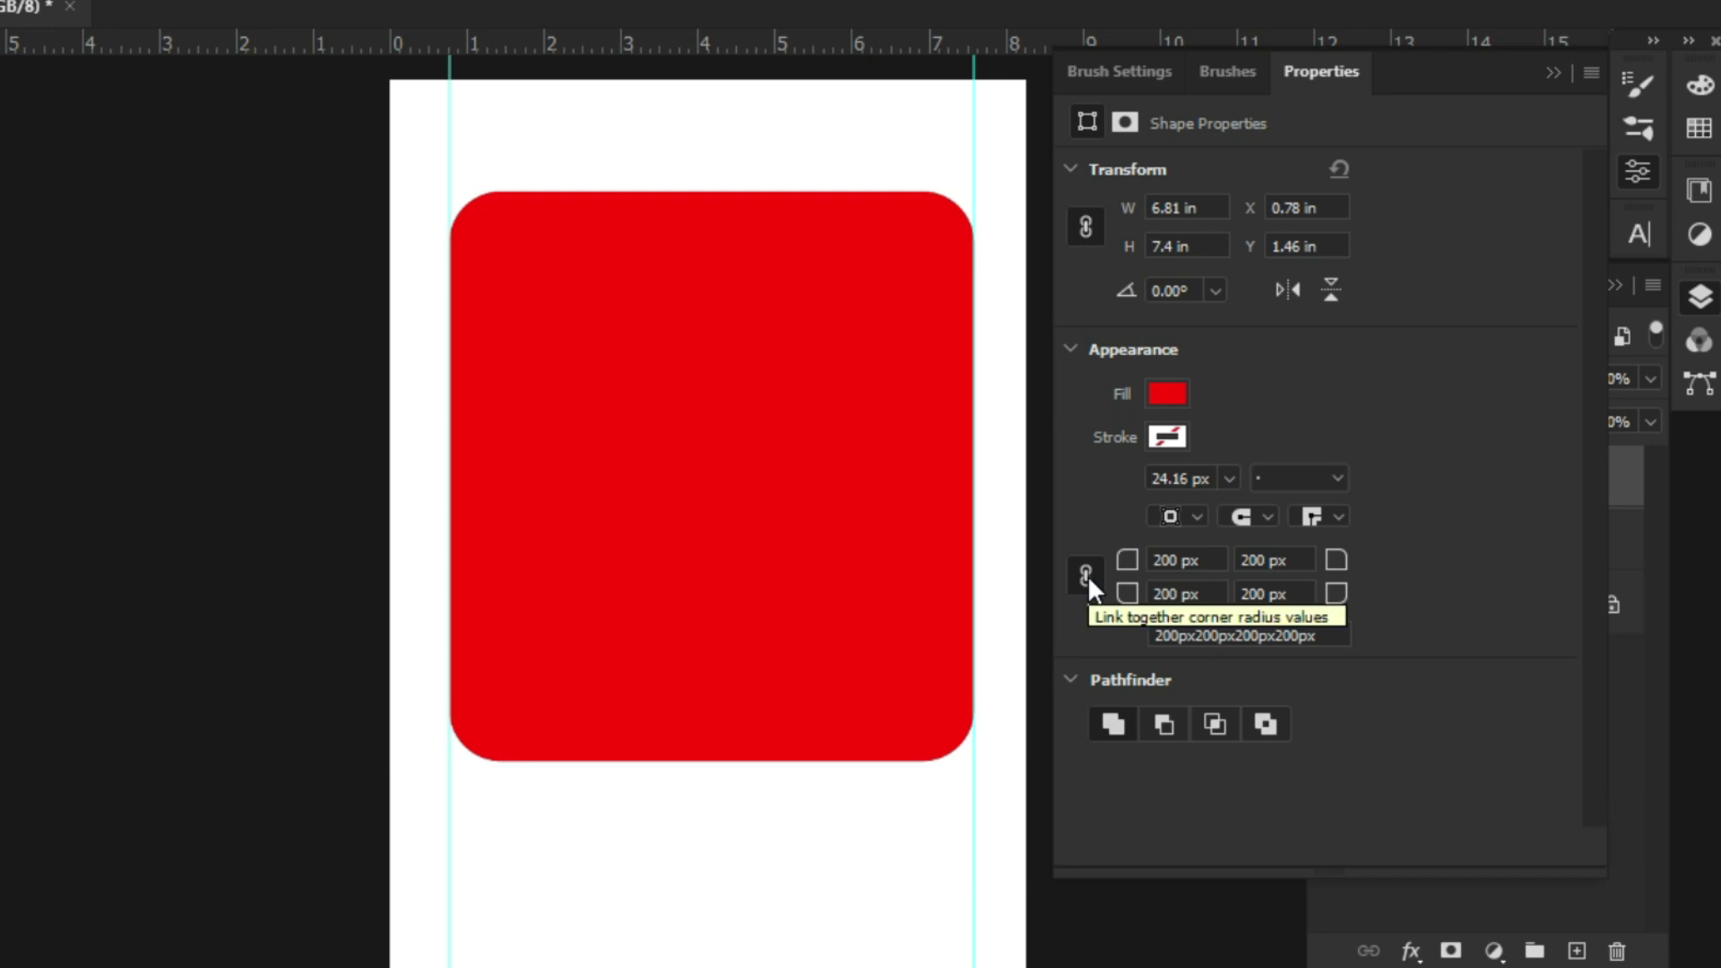
left_click(1087, 576)
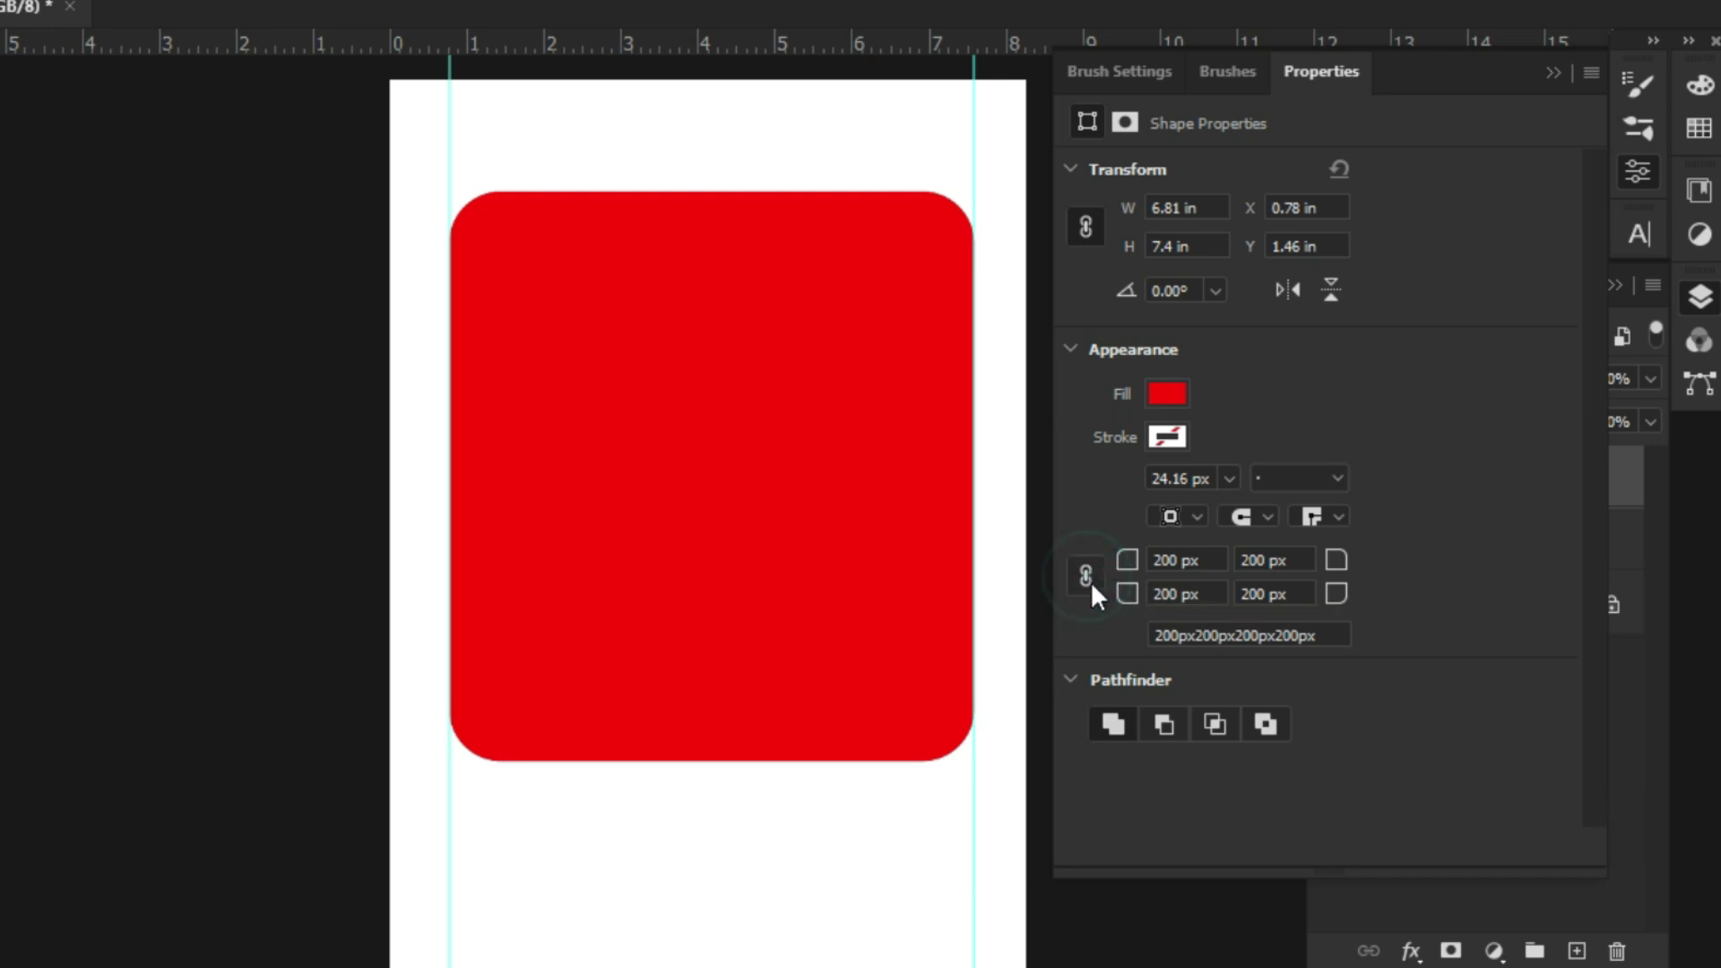
left_click(1202, 561)
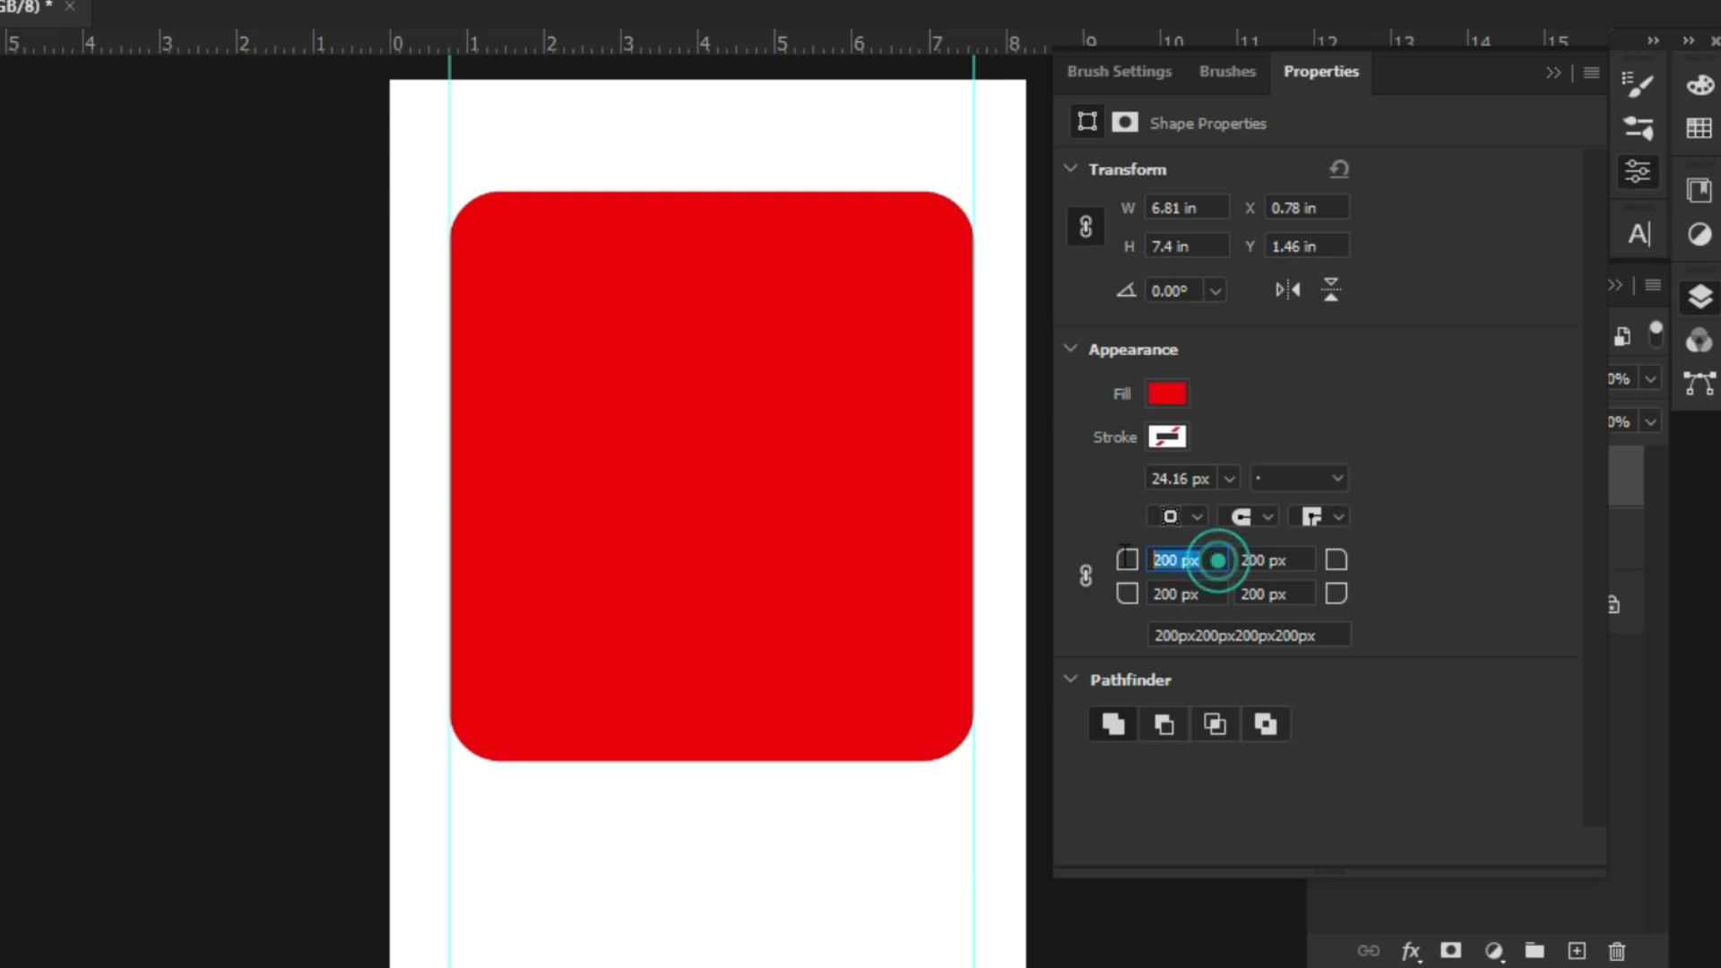
type("0")
left_click(1211, 592)
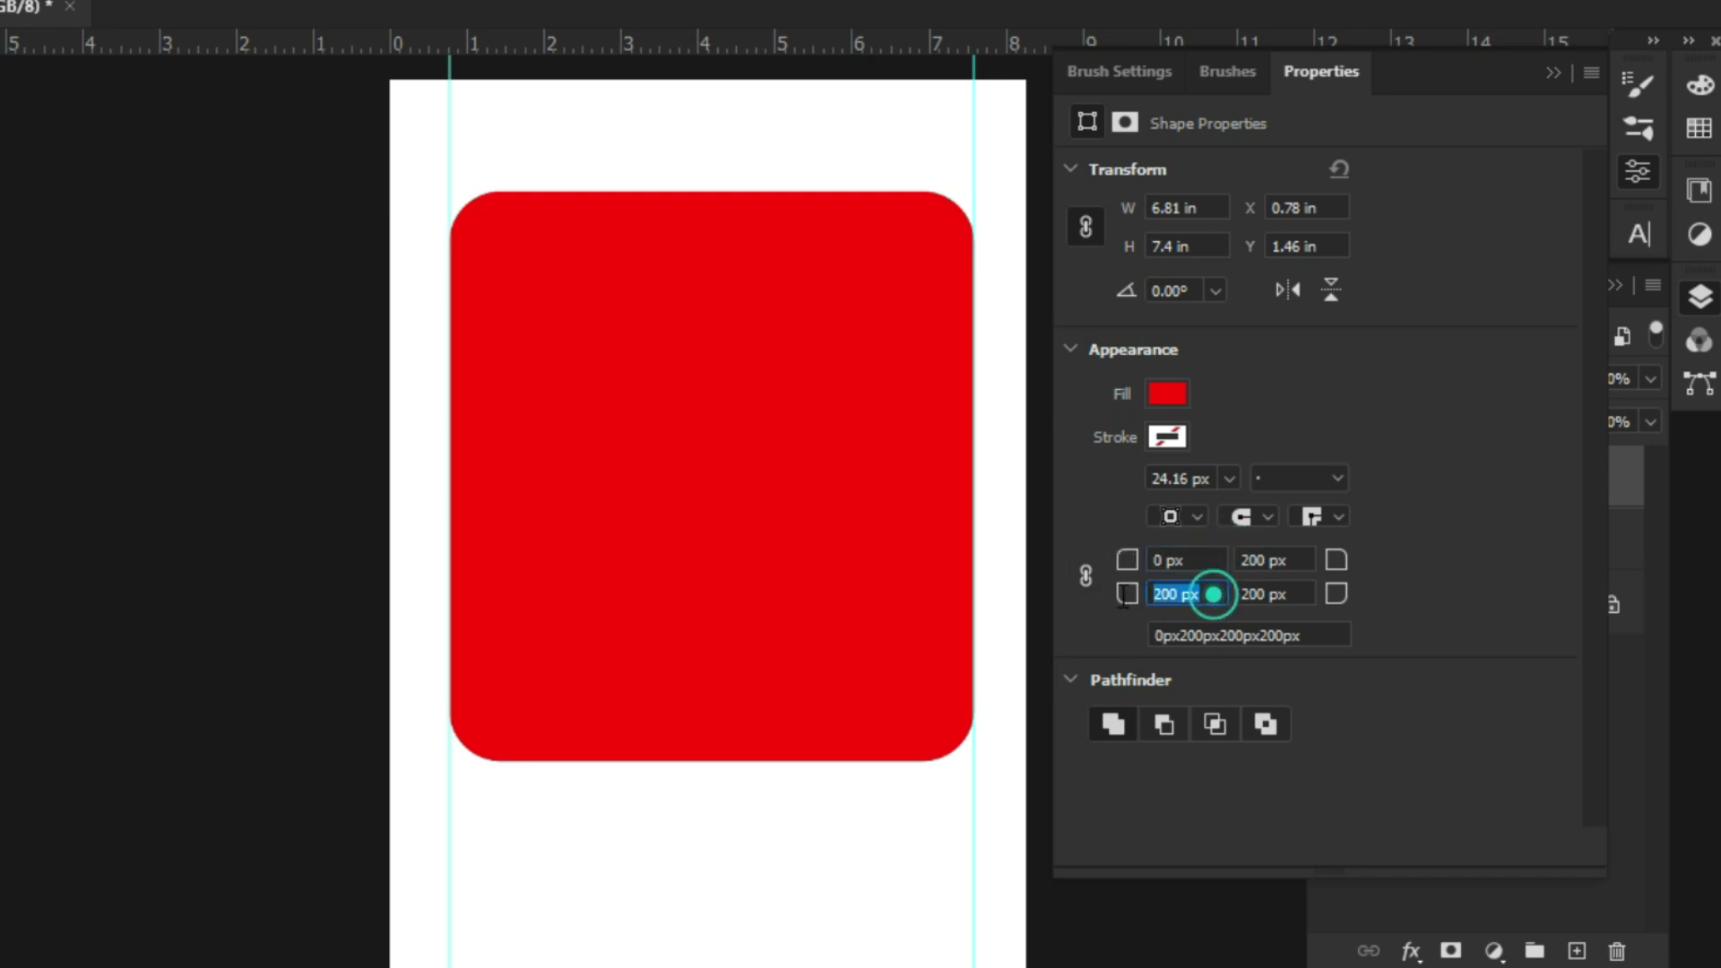
type("0")
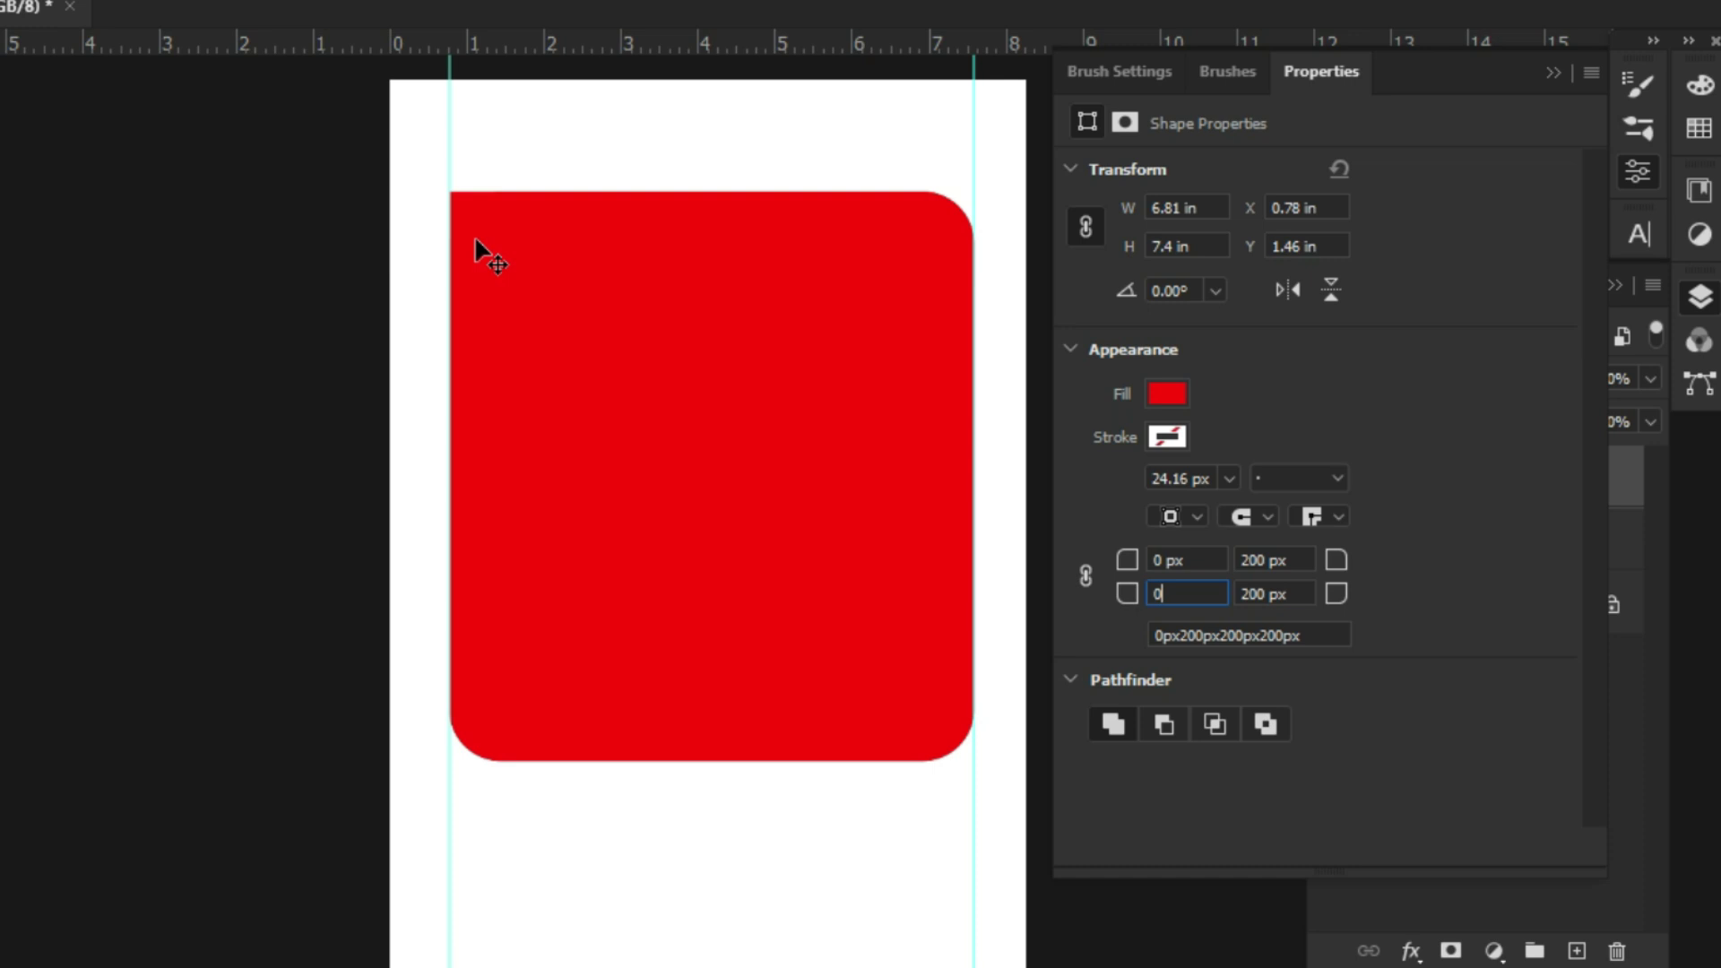
left_click(1199, 560)
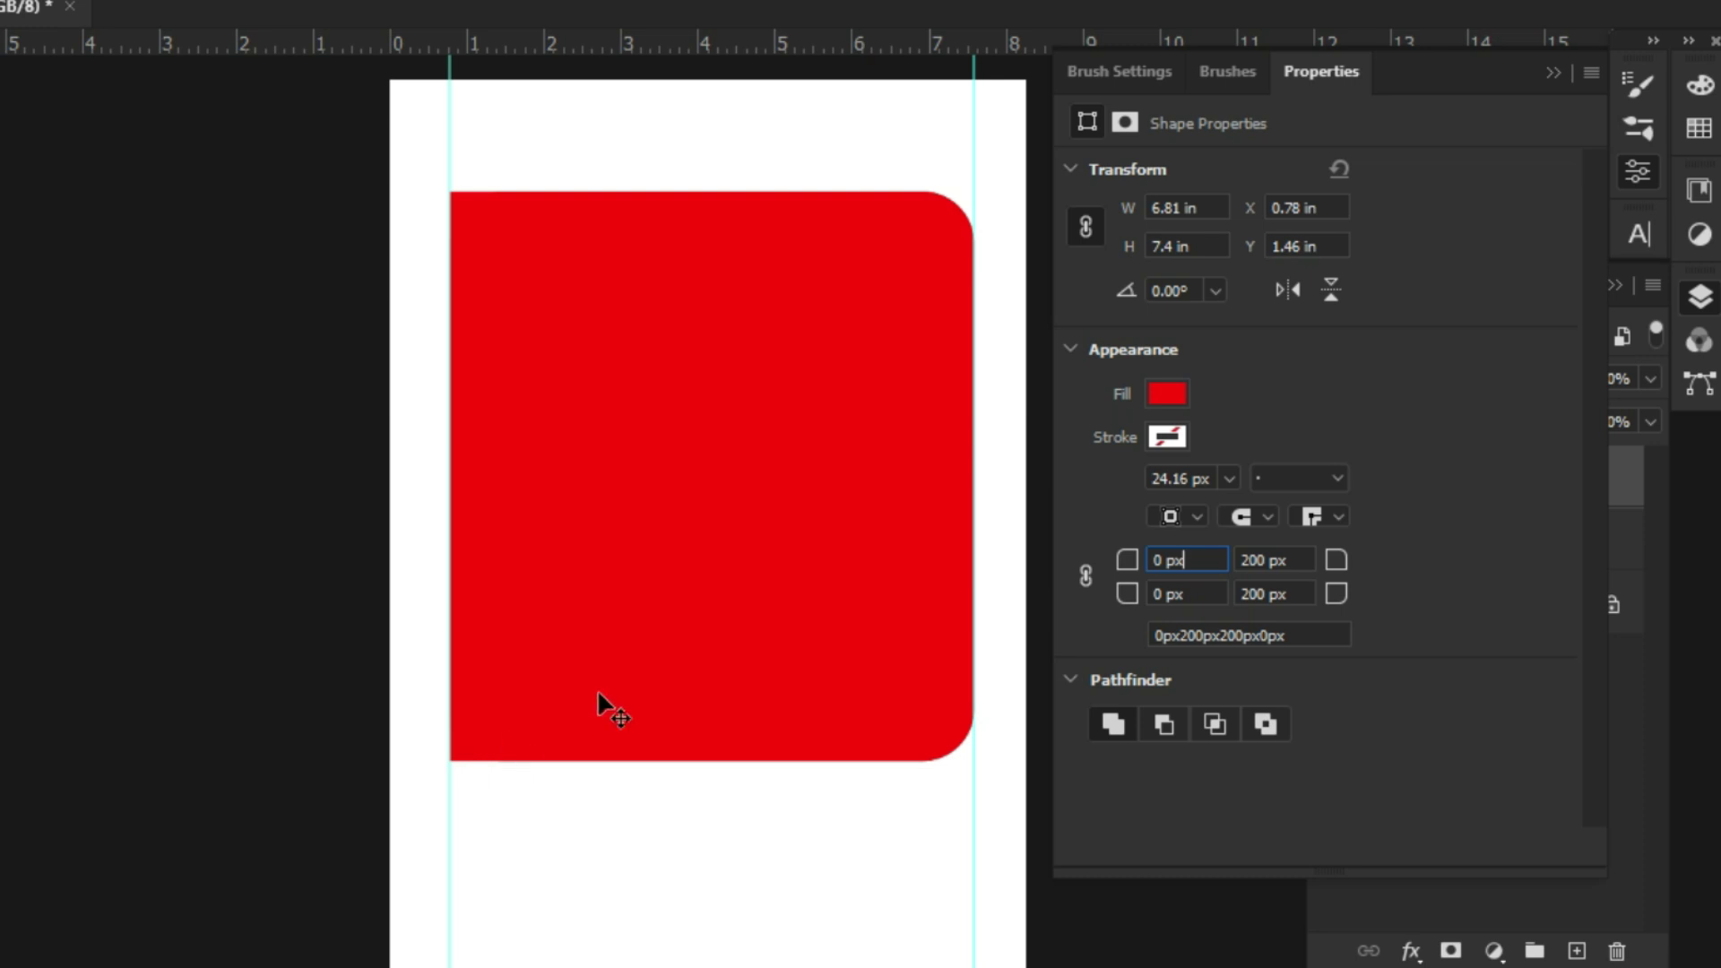
left_click(783, 575)
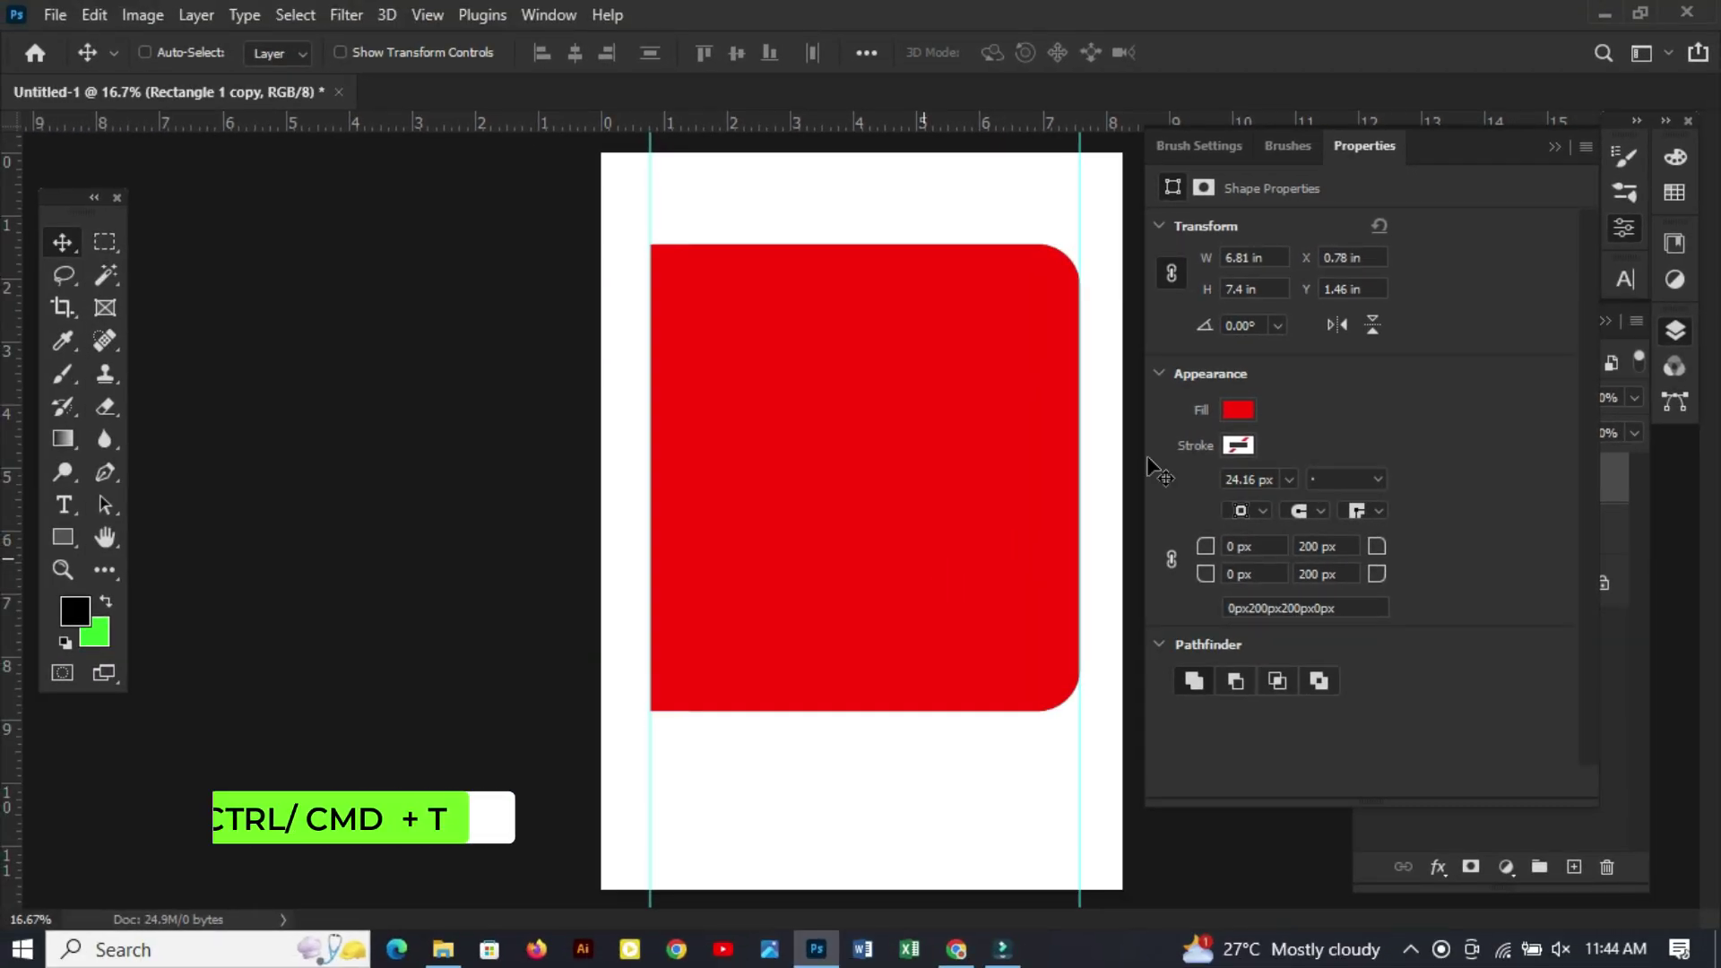
Narrow the red copy to a 2.68 in strip at the right guide and fill Rectangle 1 white.
key("ctrl+t")
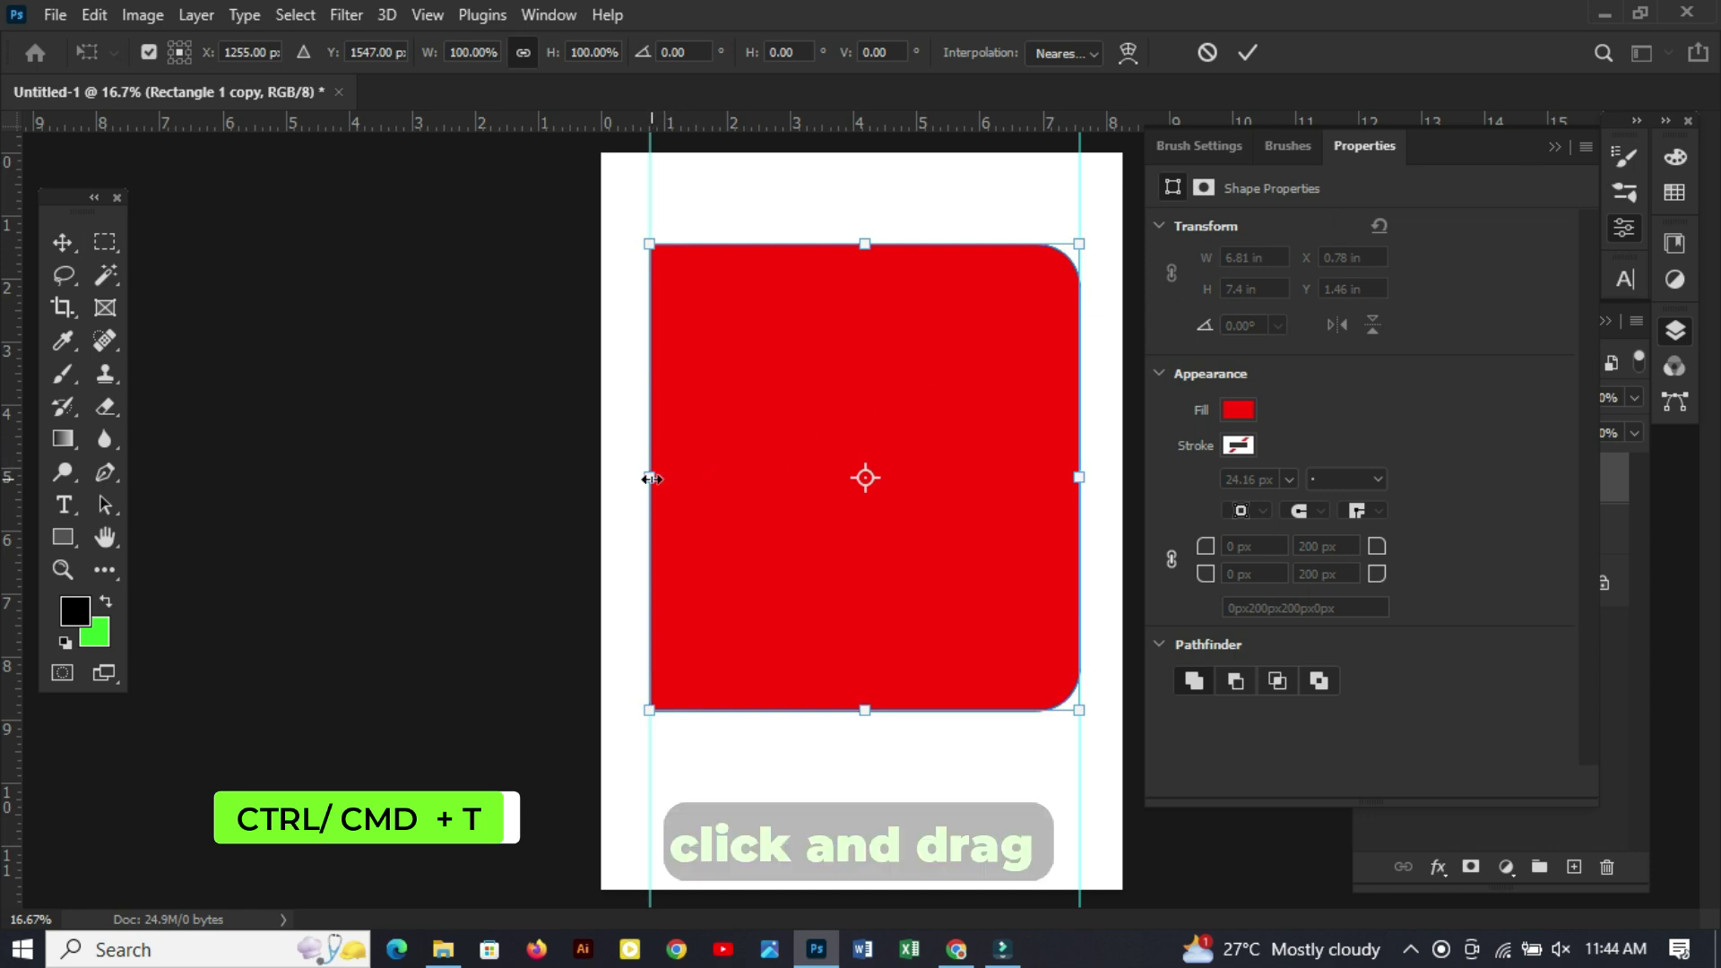
left_click_drag(650, 477, 912, 491)
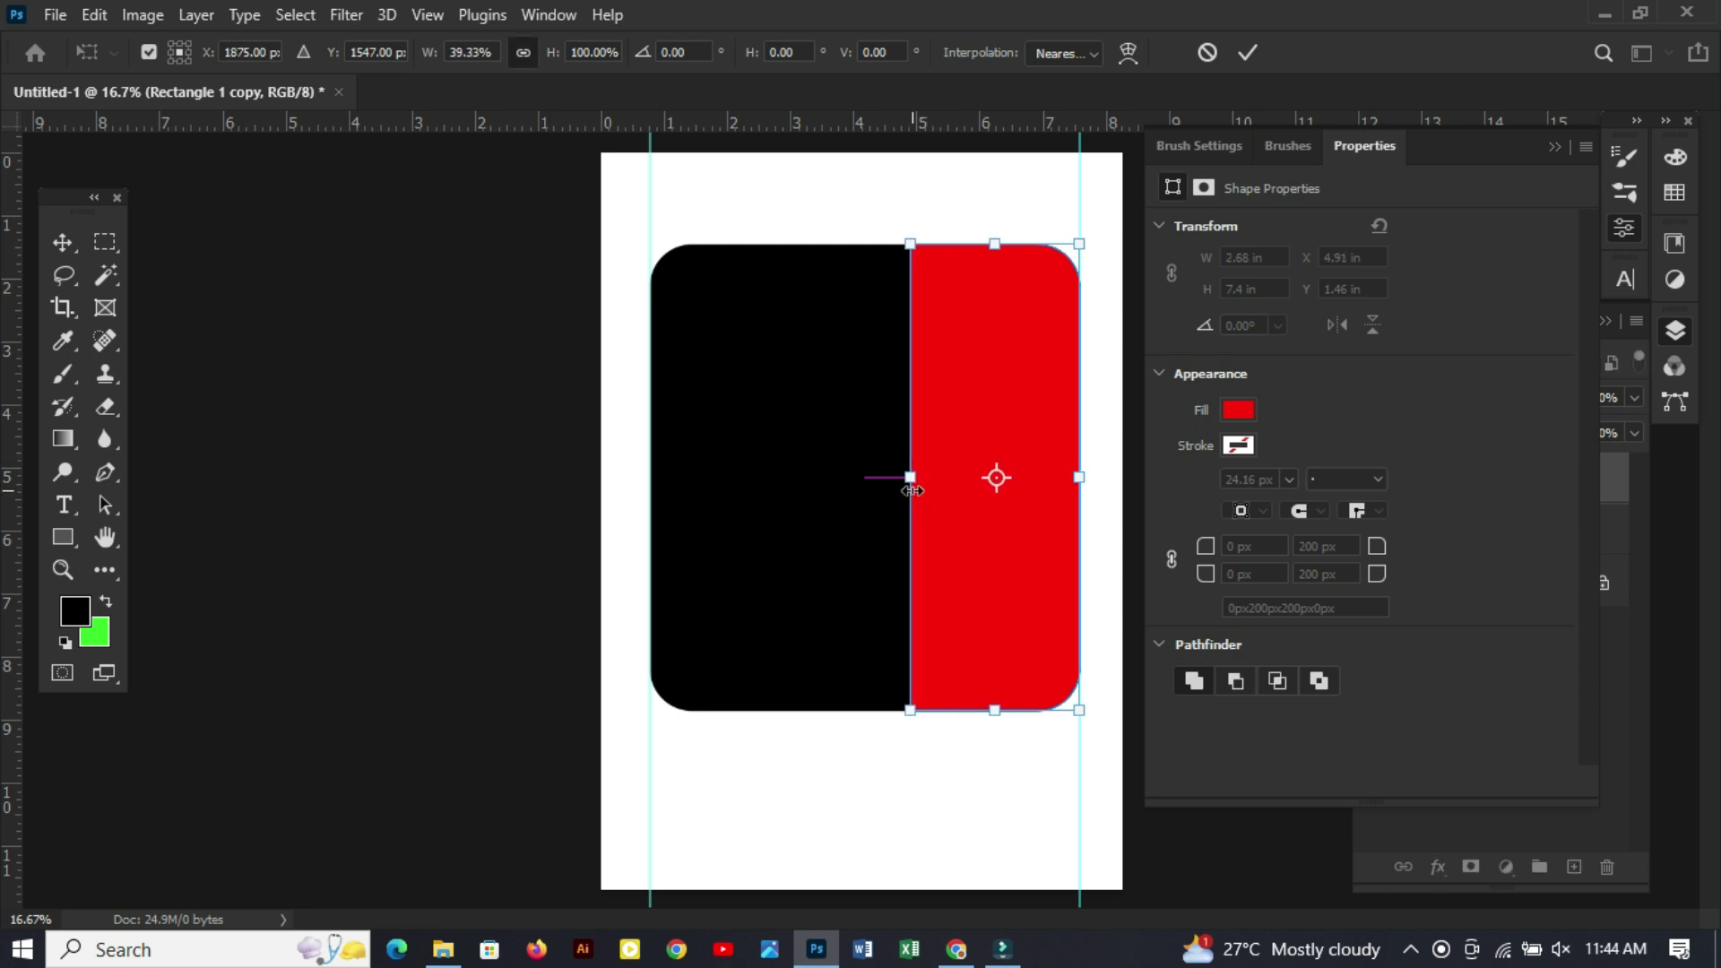
left_click(1556, 148)
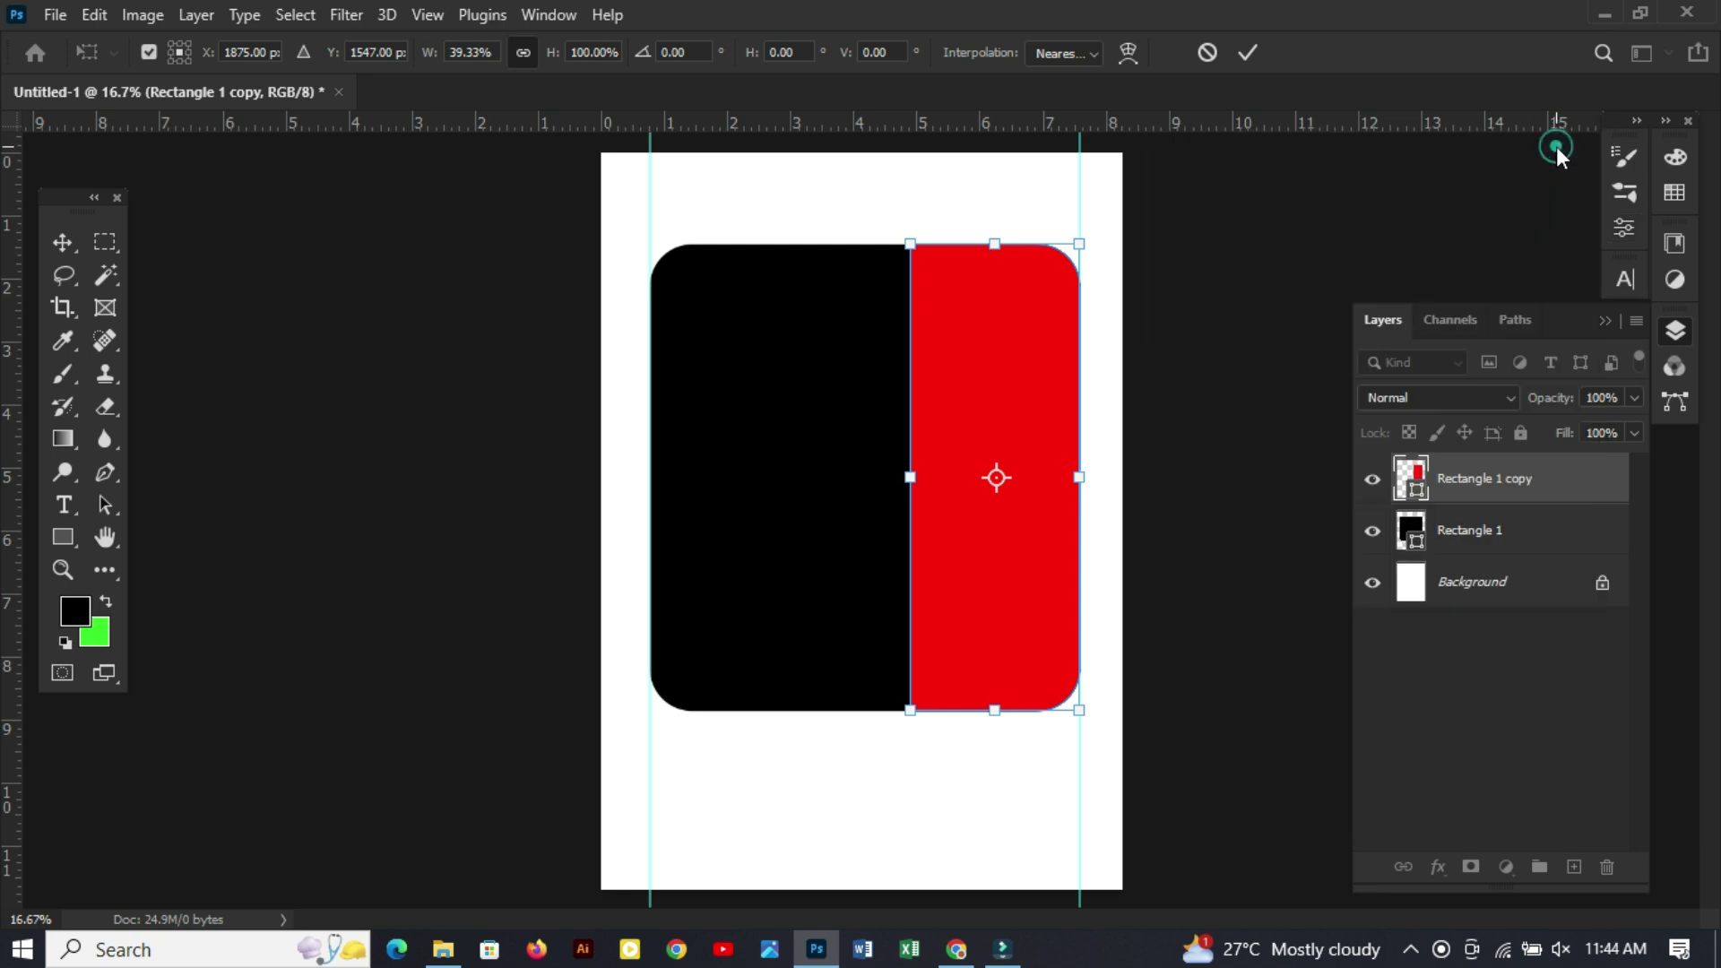
double_click(1409, 542)
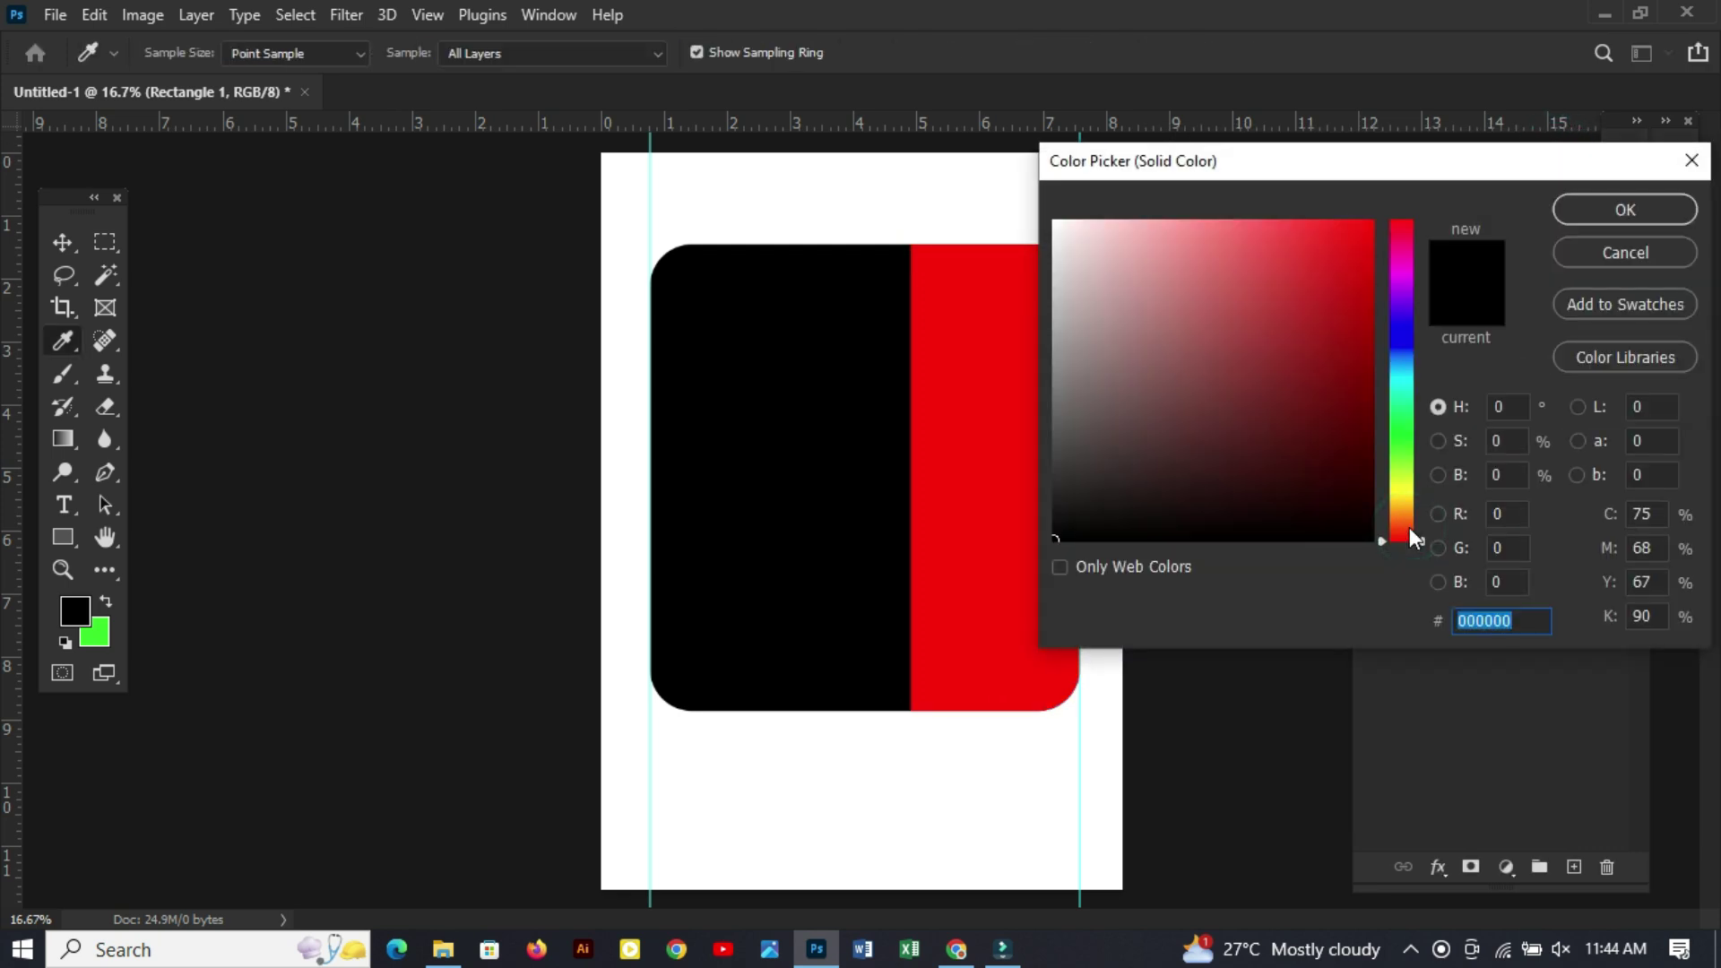
mouse_move(1133, 446)
left_mouse_down()
mouse_move(1056, 230)
mouse_move(1023, 199)
left_mouse_up()
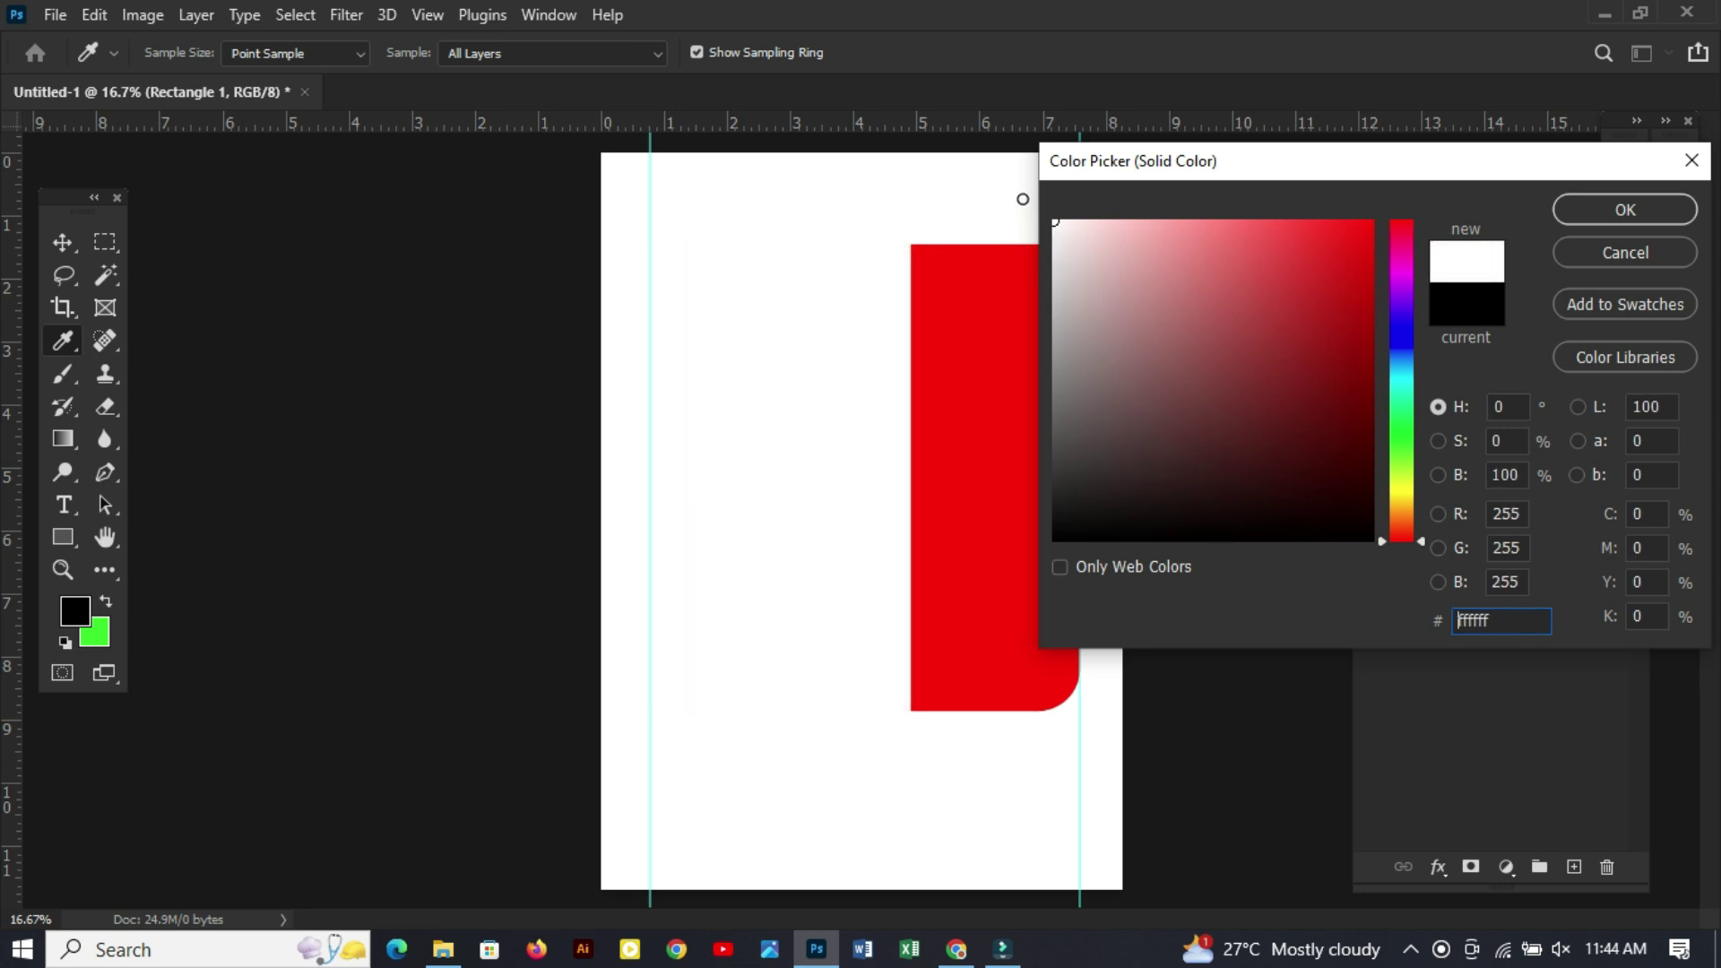
left_click(1592, 213)
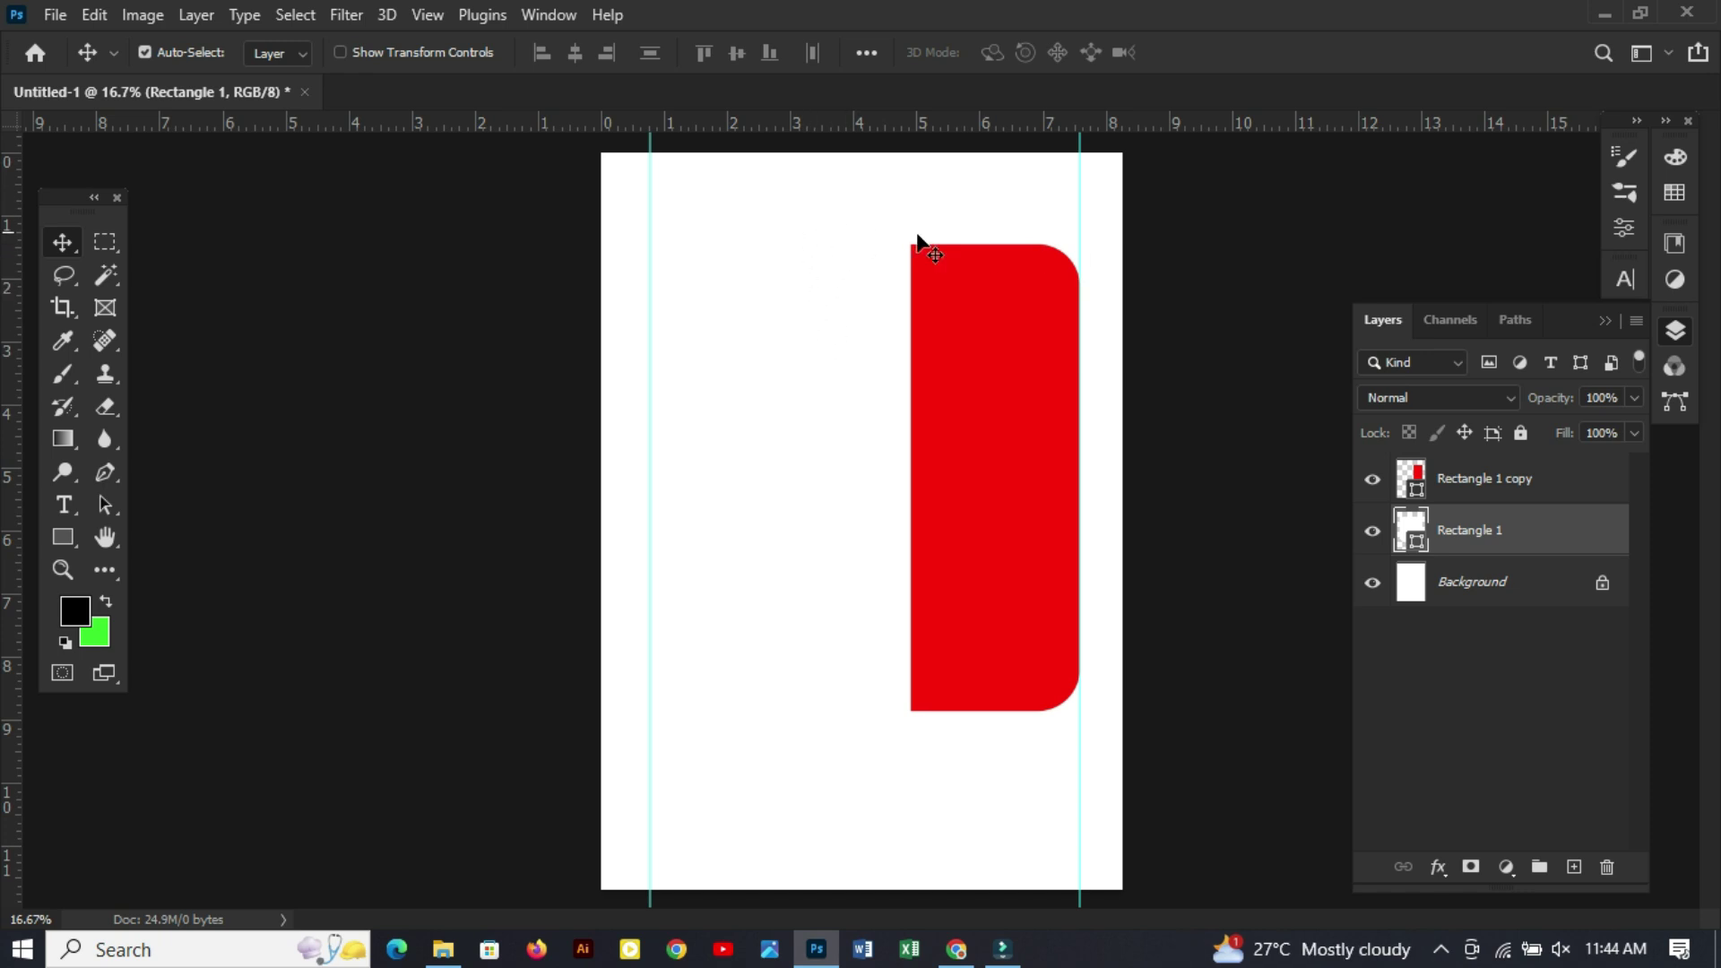
Add a cream Color Fill layer (#cdc4ab) just above the Background layer.
left_click(1490, 584)
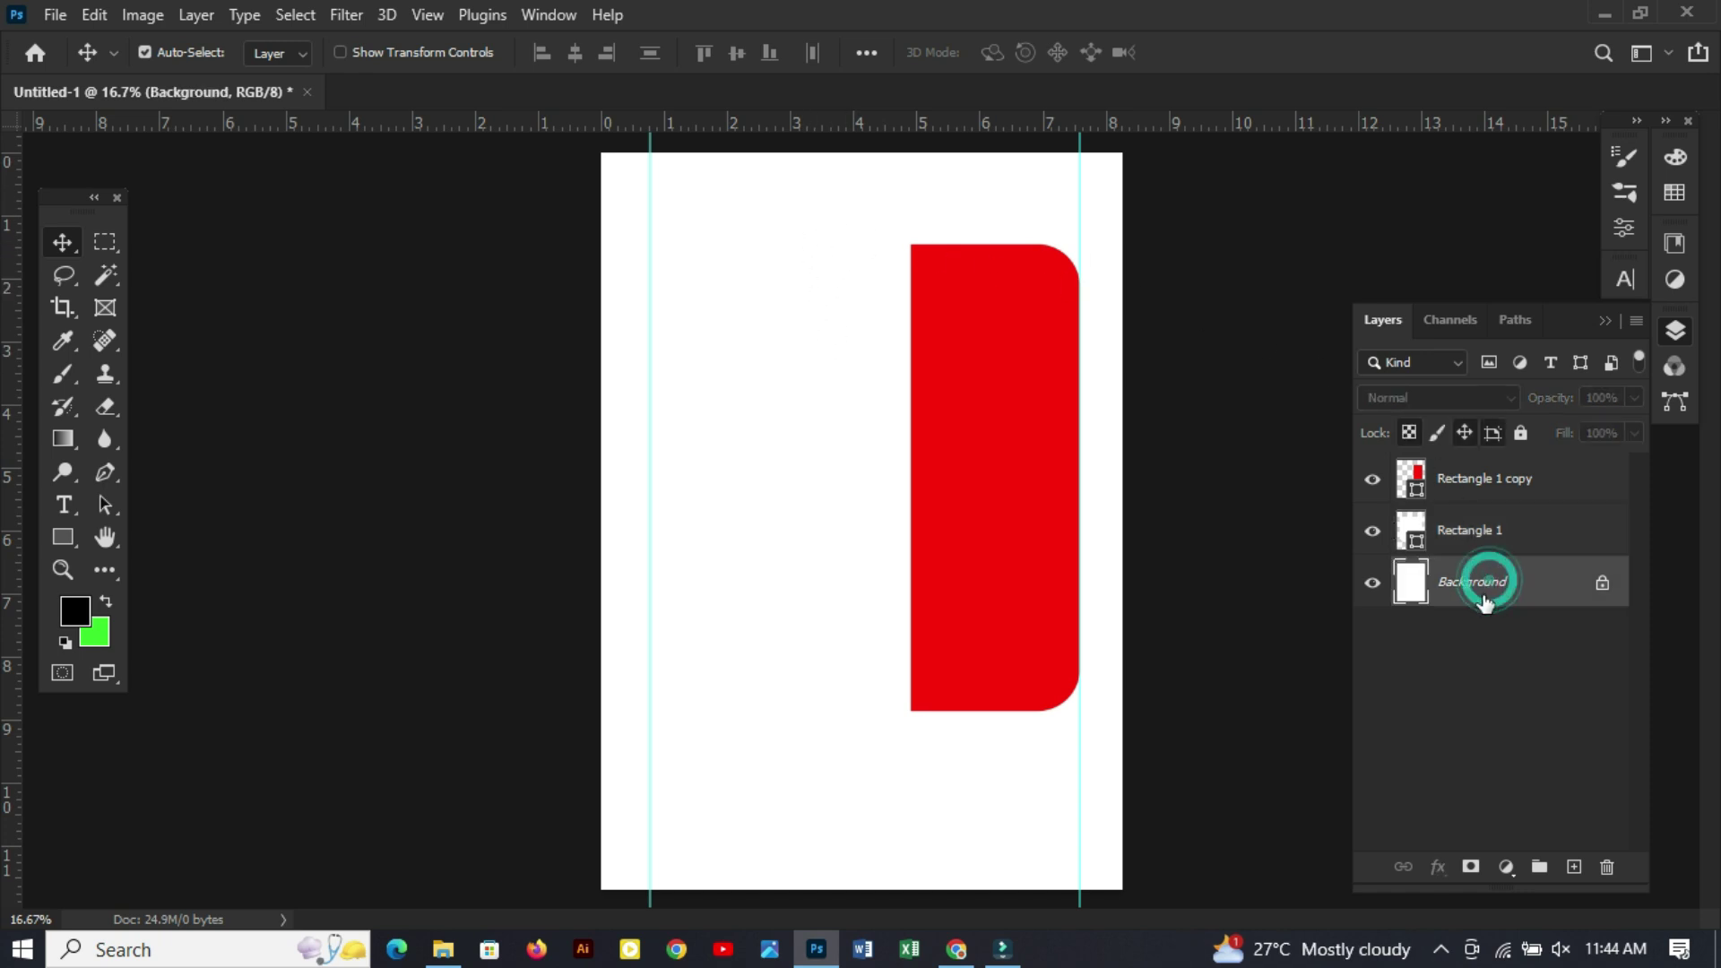
left_click(1507, 868)
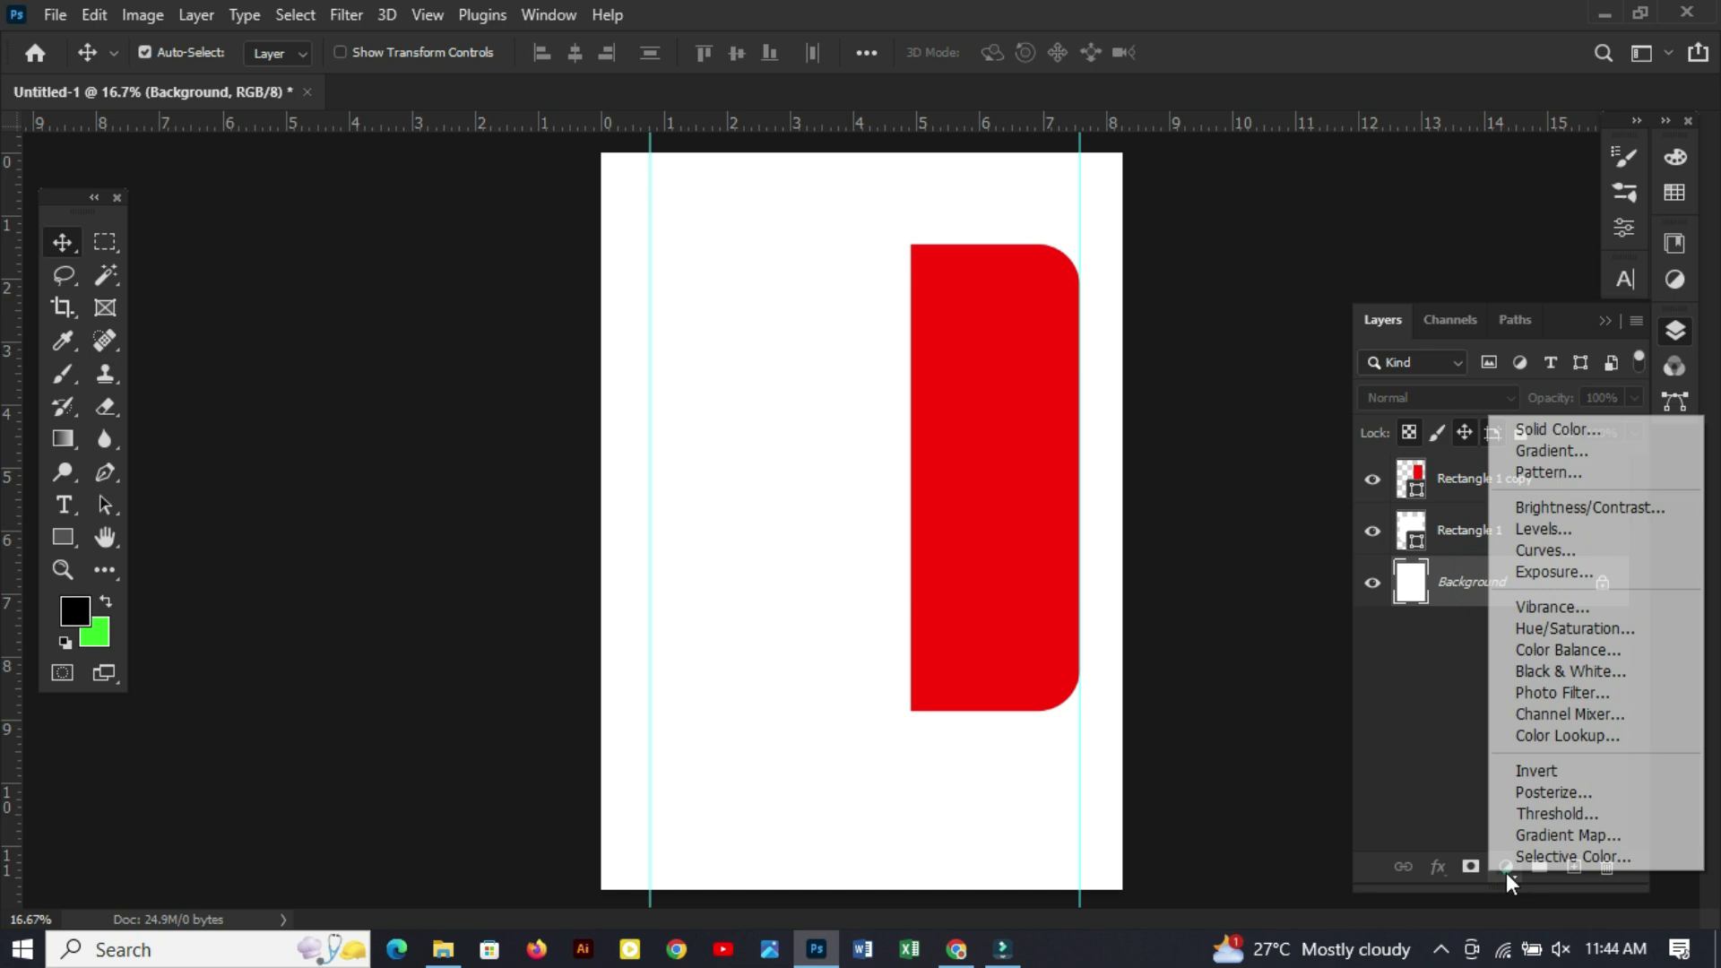
left_click(1535, 431)
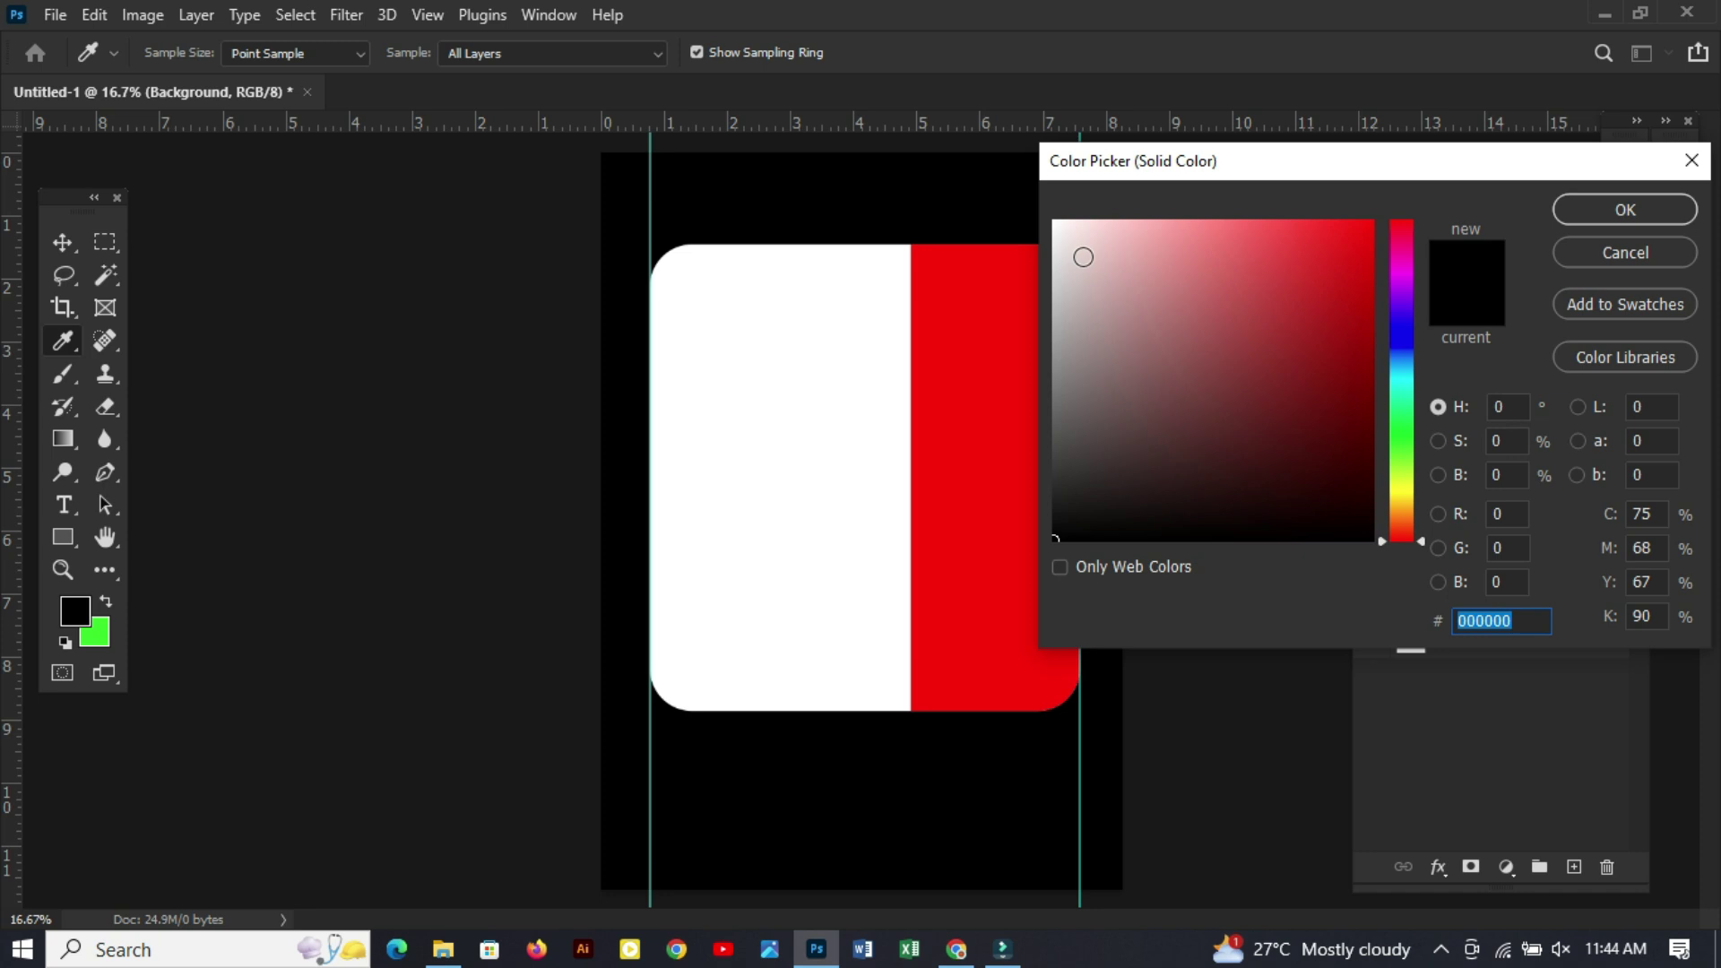
mouse_move(1098, 247)
left_mouse_down()
mouse_move(1067, 235)
mouse_move(1040, 265)
mouse_move(1082, 237)
left_mouse_up()
left_click_drag(1412, 533, 1412, 502)
left_click_drag(1081, 238, 1106, 283)
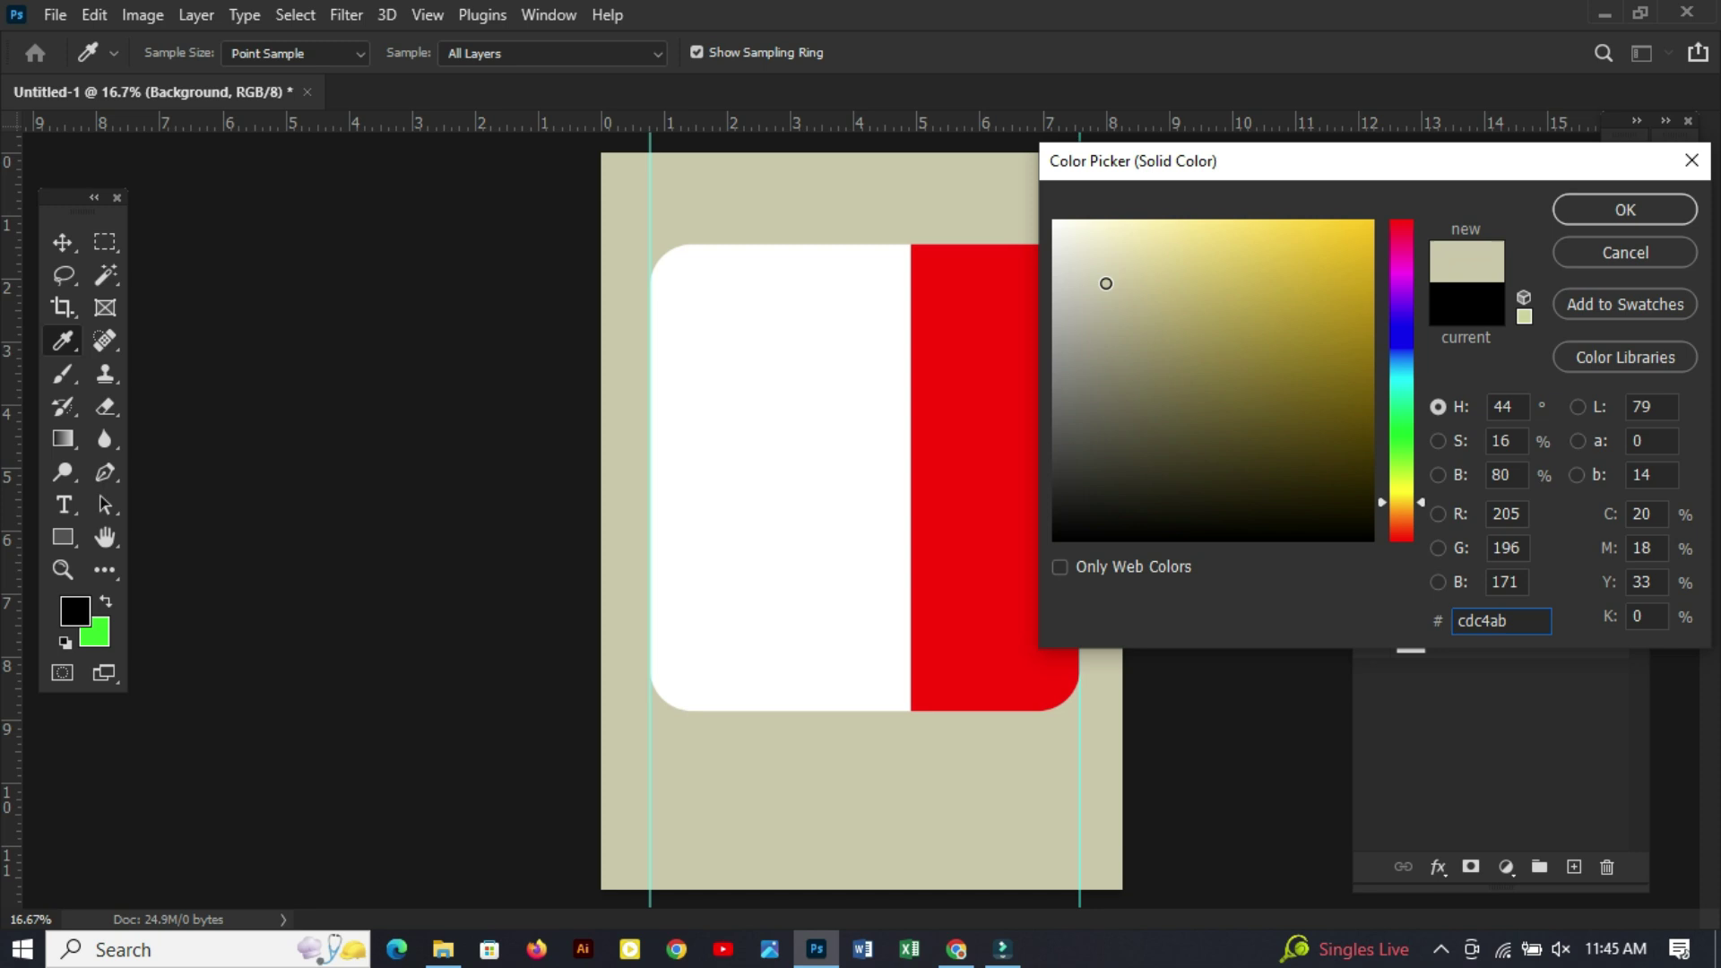
left_click(1615, 213)
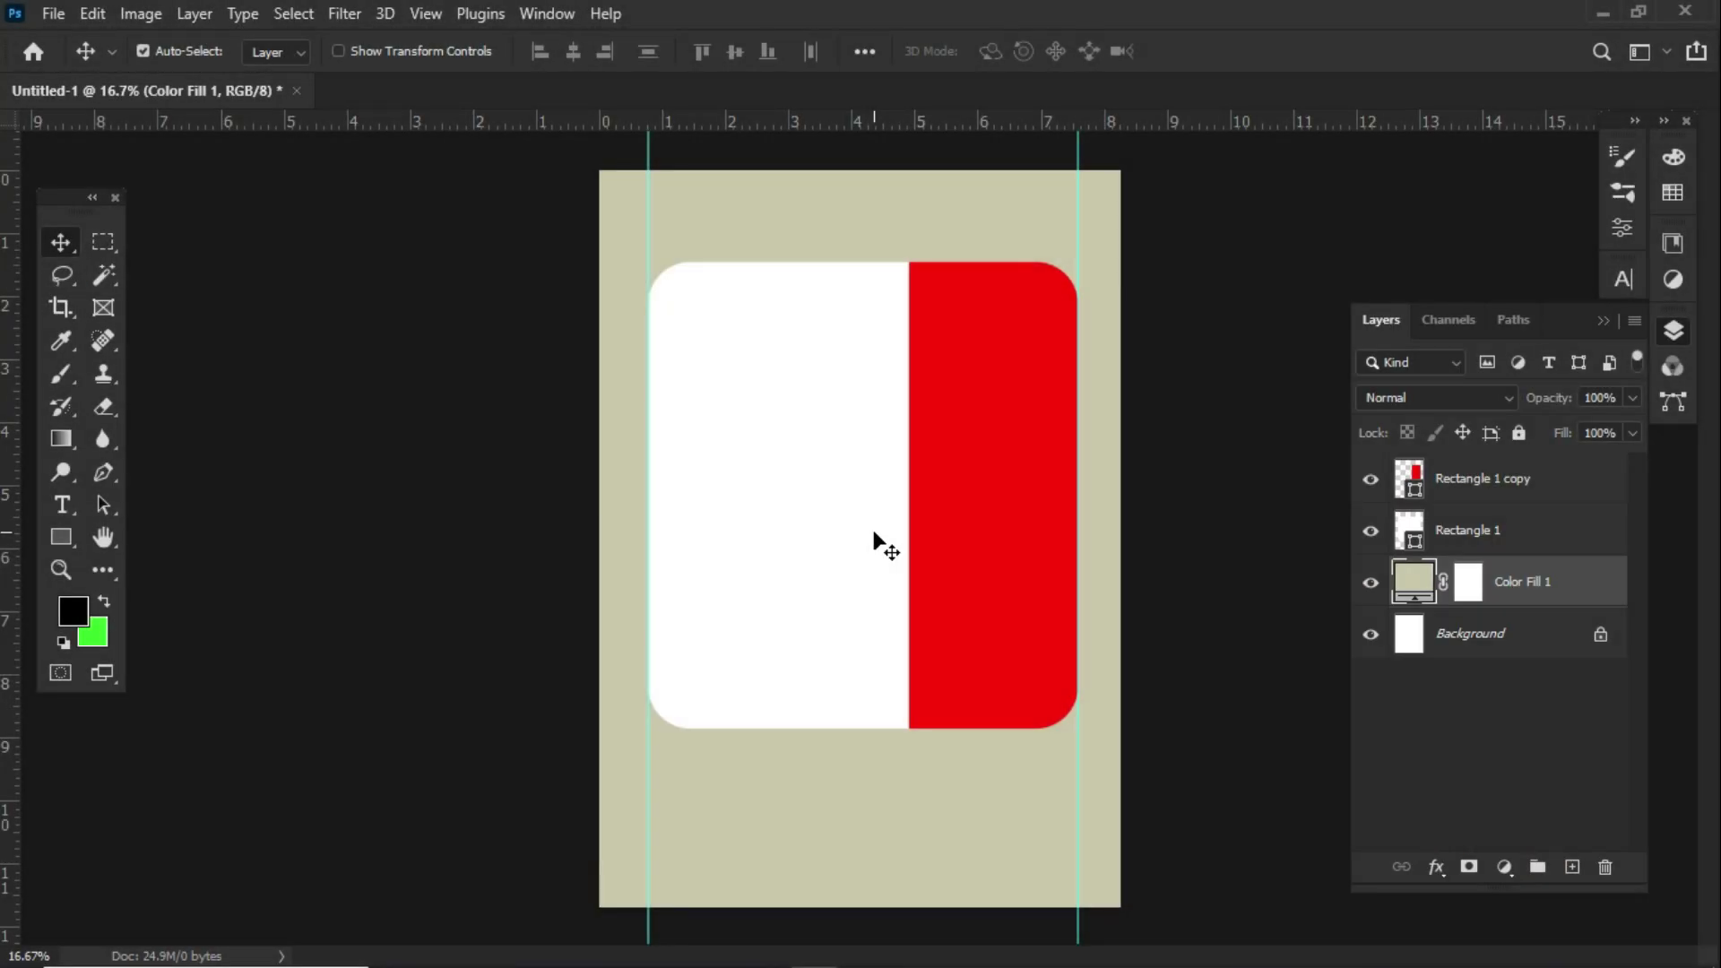
Import the portrait photo of the man and move its layer above the rectangles.
key("alt+Tab")
left_click_drag(628, 394, 902, 470)
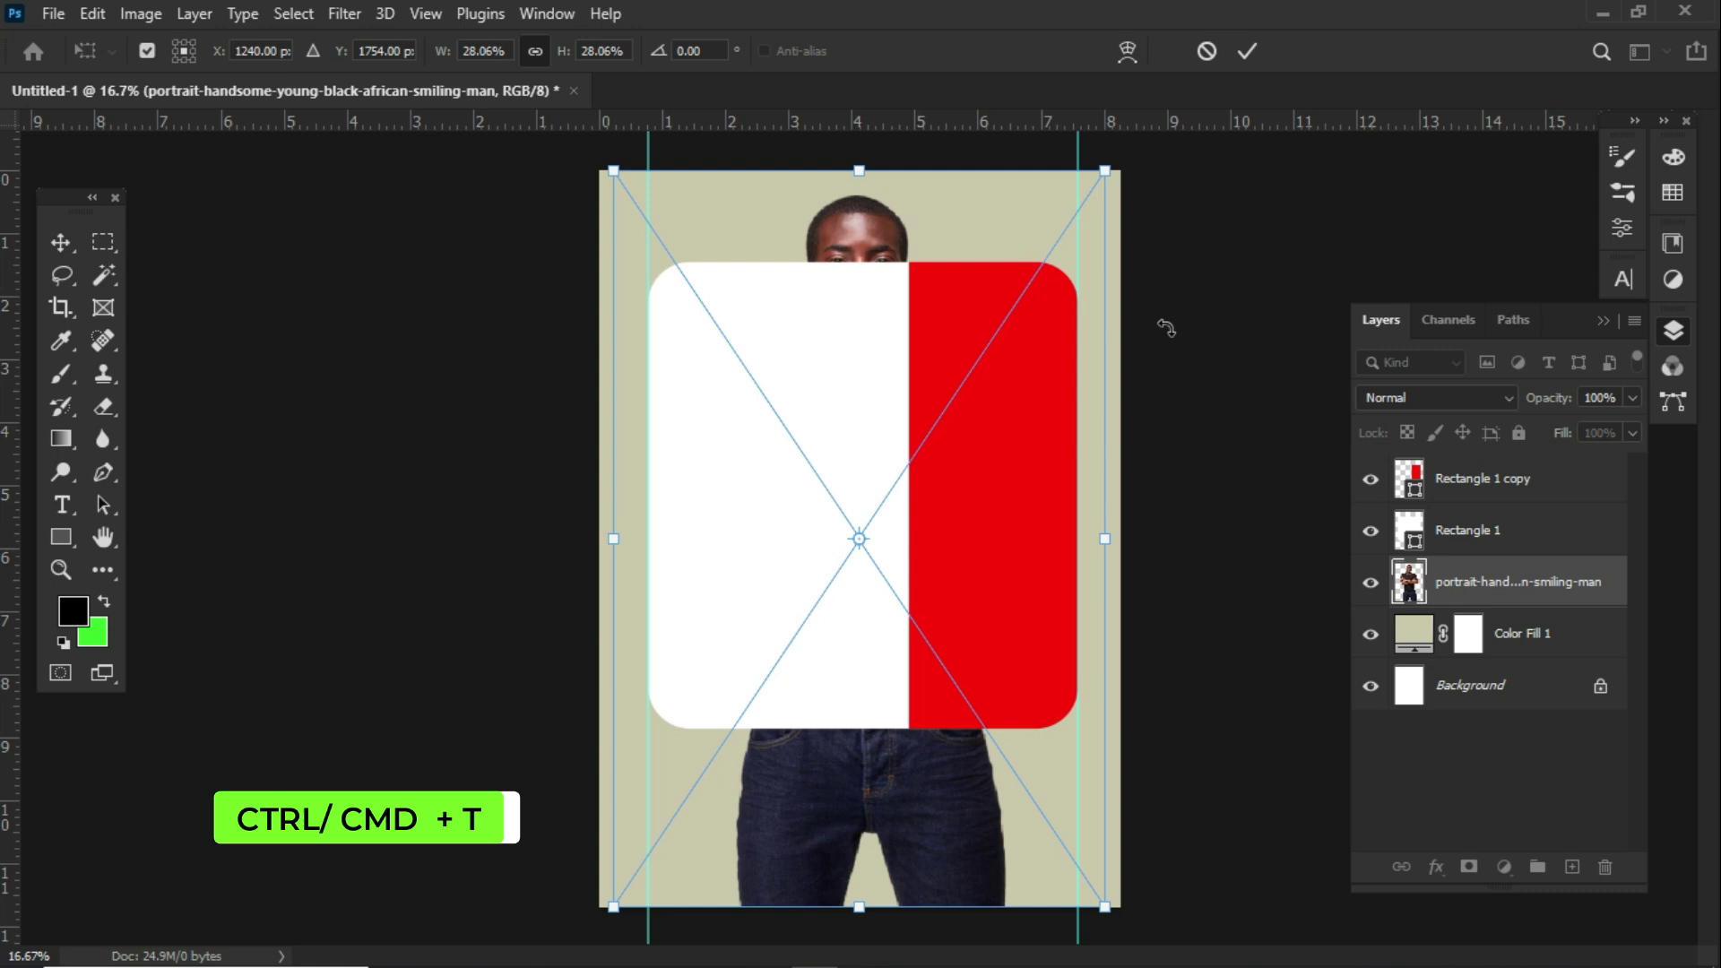
left_click_drag(1575, 583, 1449, 397)
left_click_drag(863, 411, 929, 430)
Scale and position the portrait over the red strip on the right.
key("ctrl+t")
key("ctrl+0")
left_click_drag(988, 497, 942, 627)
scroll(975, 574, "down", 2)
key("Return")
scroll(1087, 616, "up", 3)
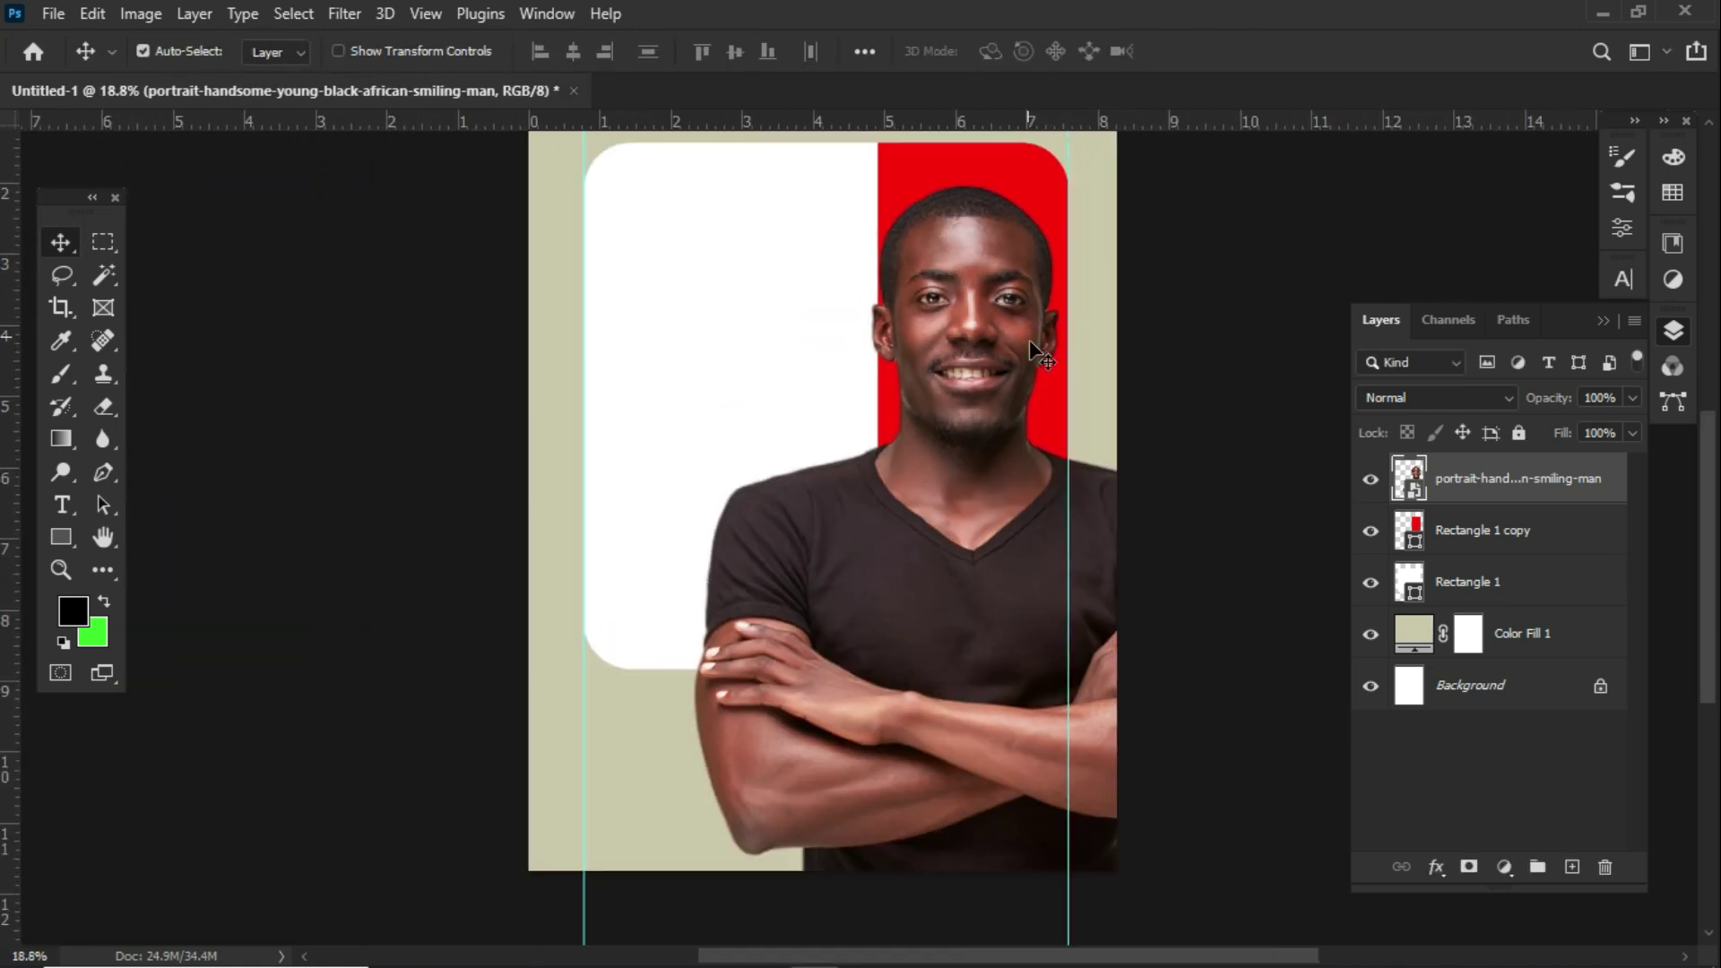
scroll(1019, 556, "down", 1)
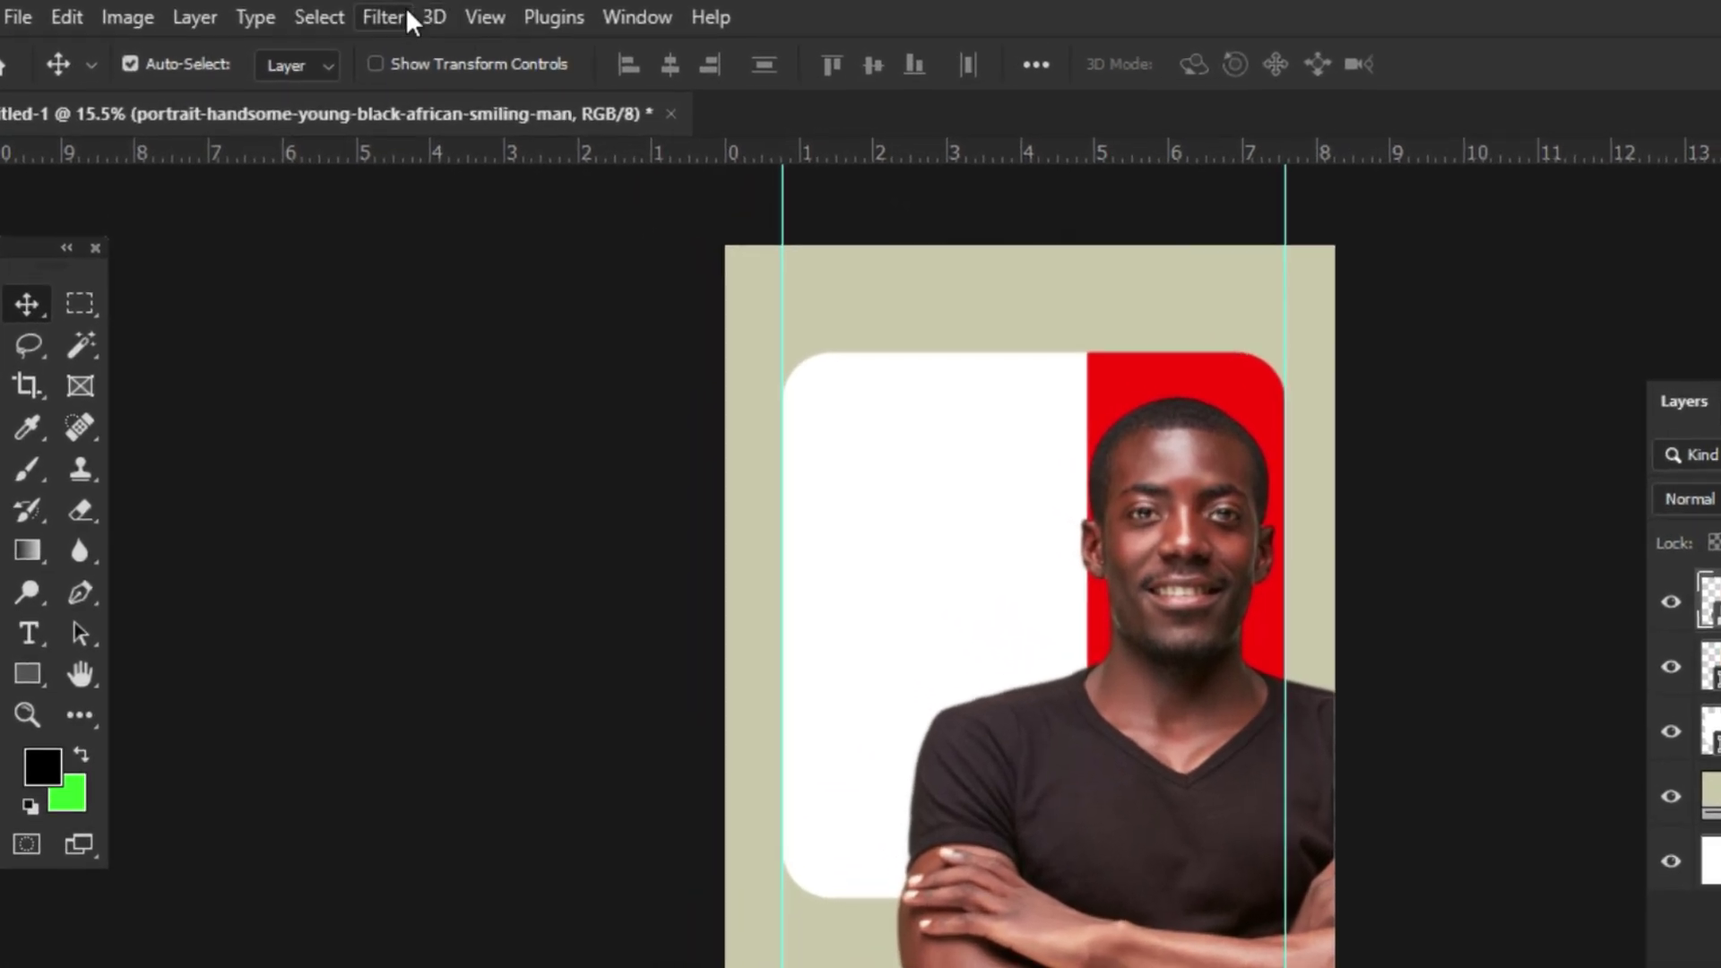
Open Camera Raw on the portrait and set temperature +7, tint +4, exposure +0.20.
left_click(345, 13)
left_click(472, 257)
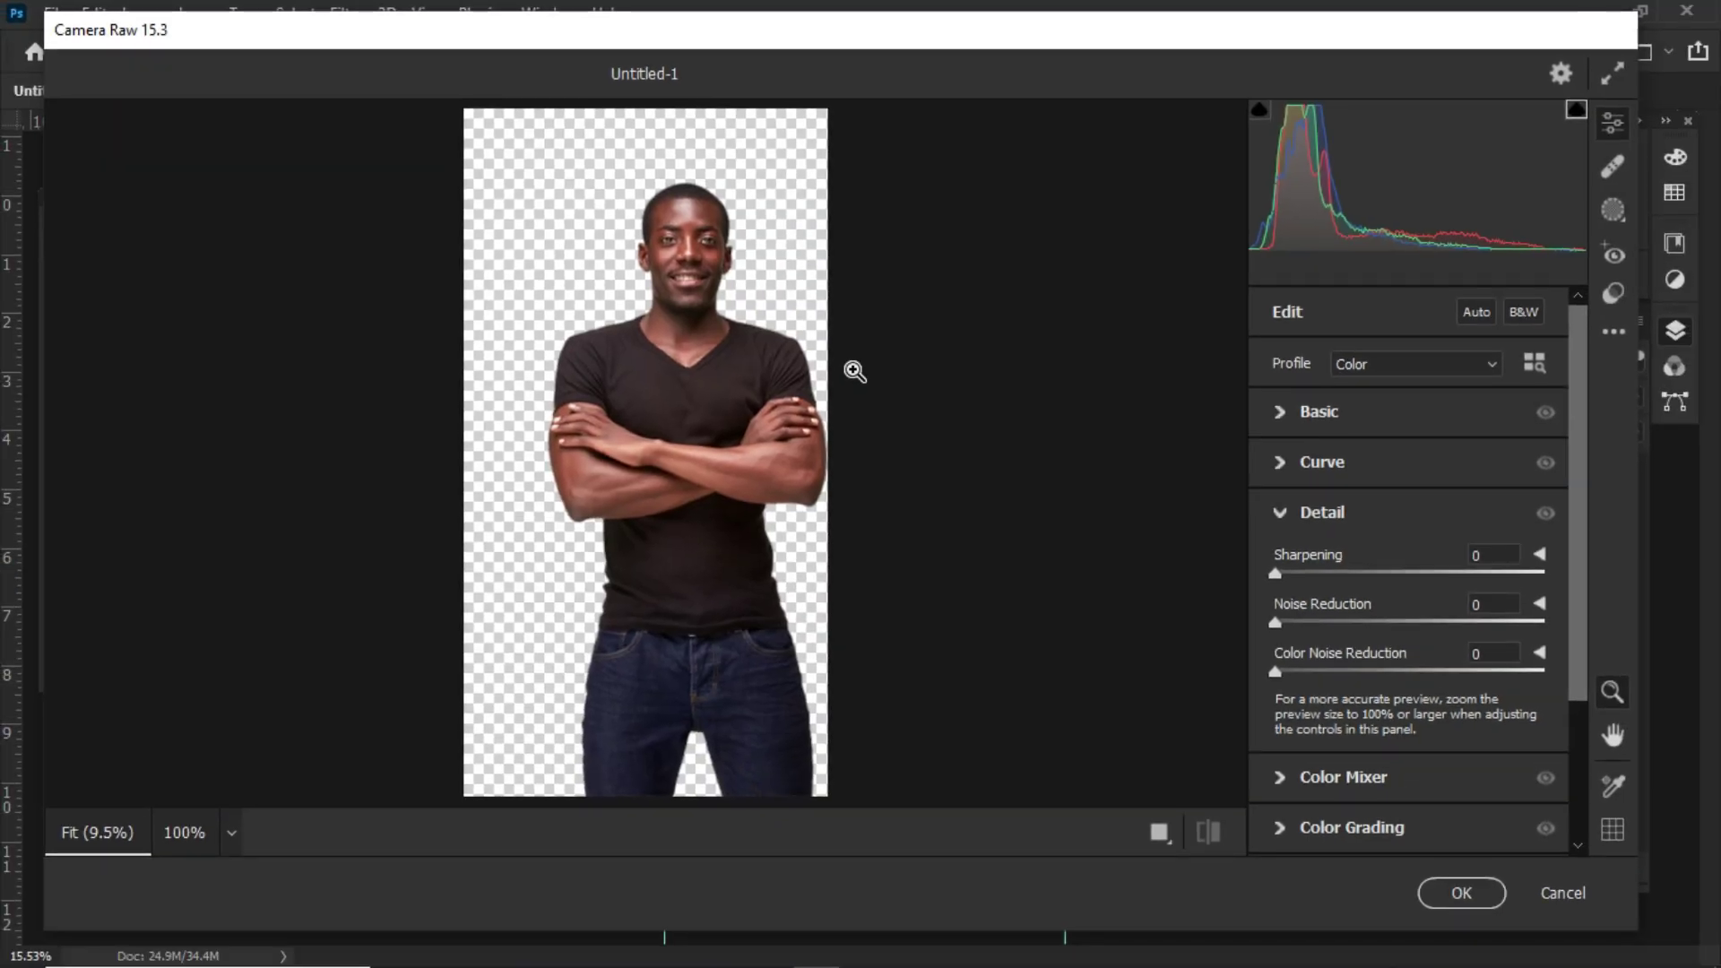
left_click(1274, 412)
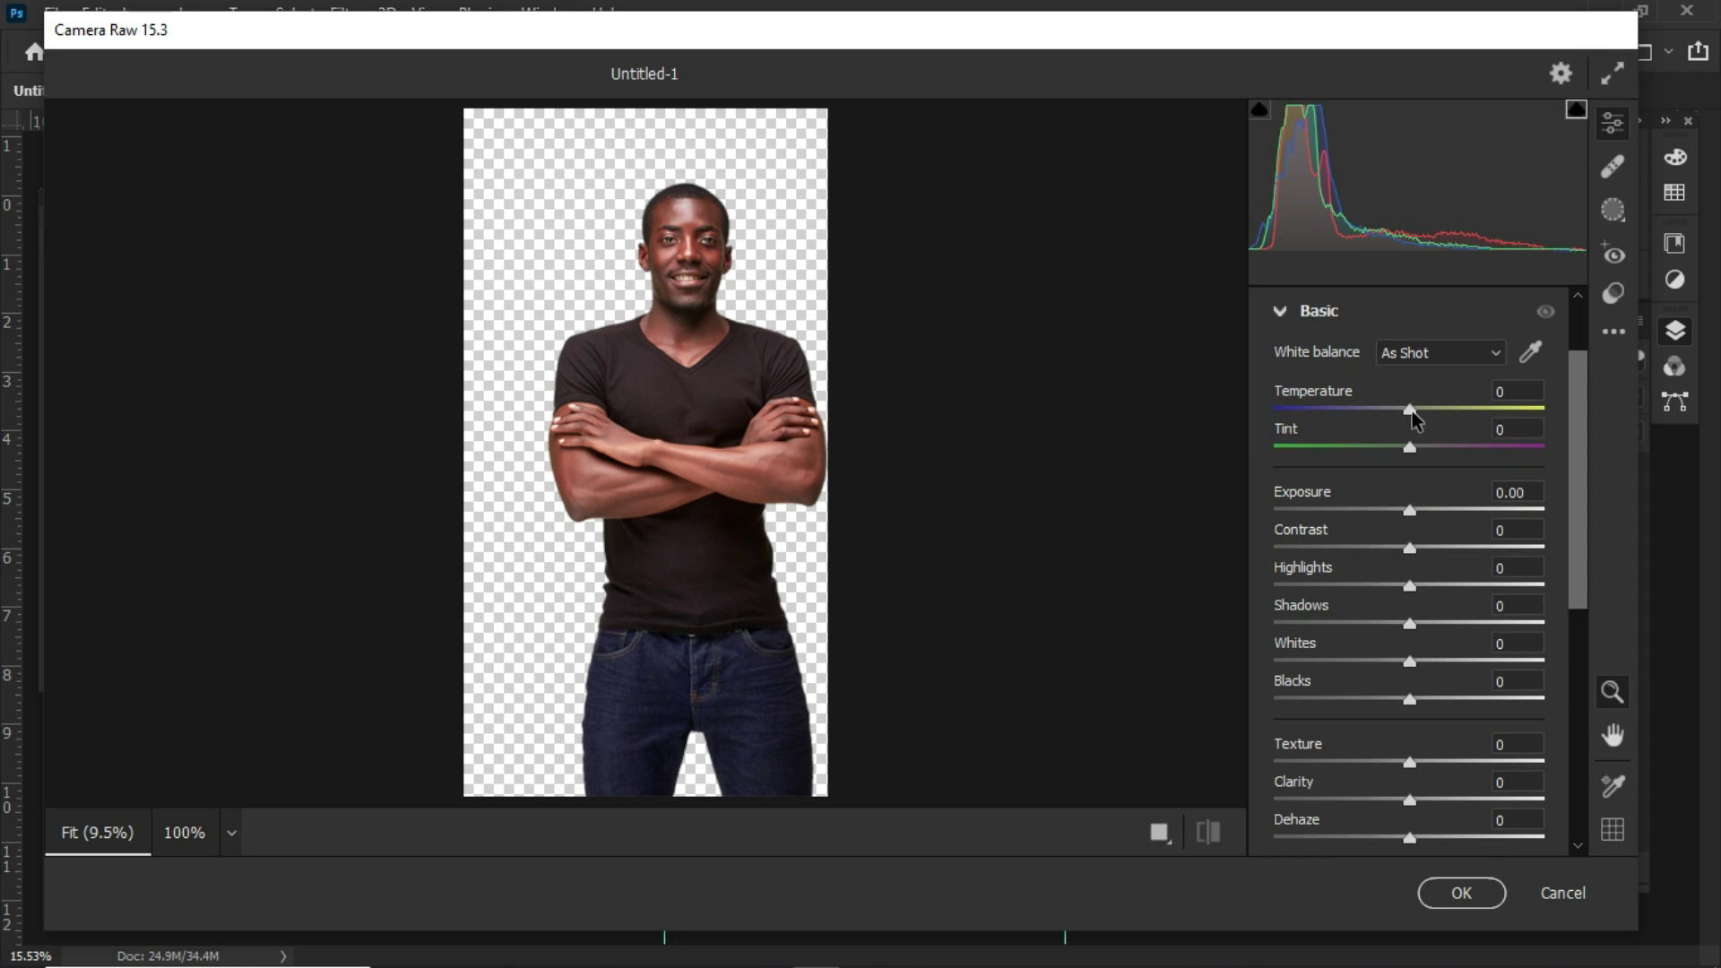
left_click_drag(1419, 410, 1421, 411)
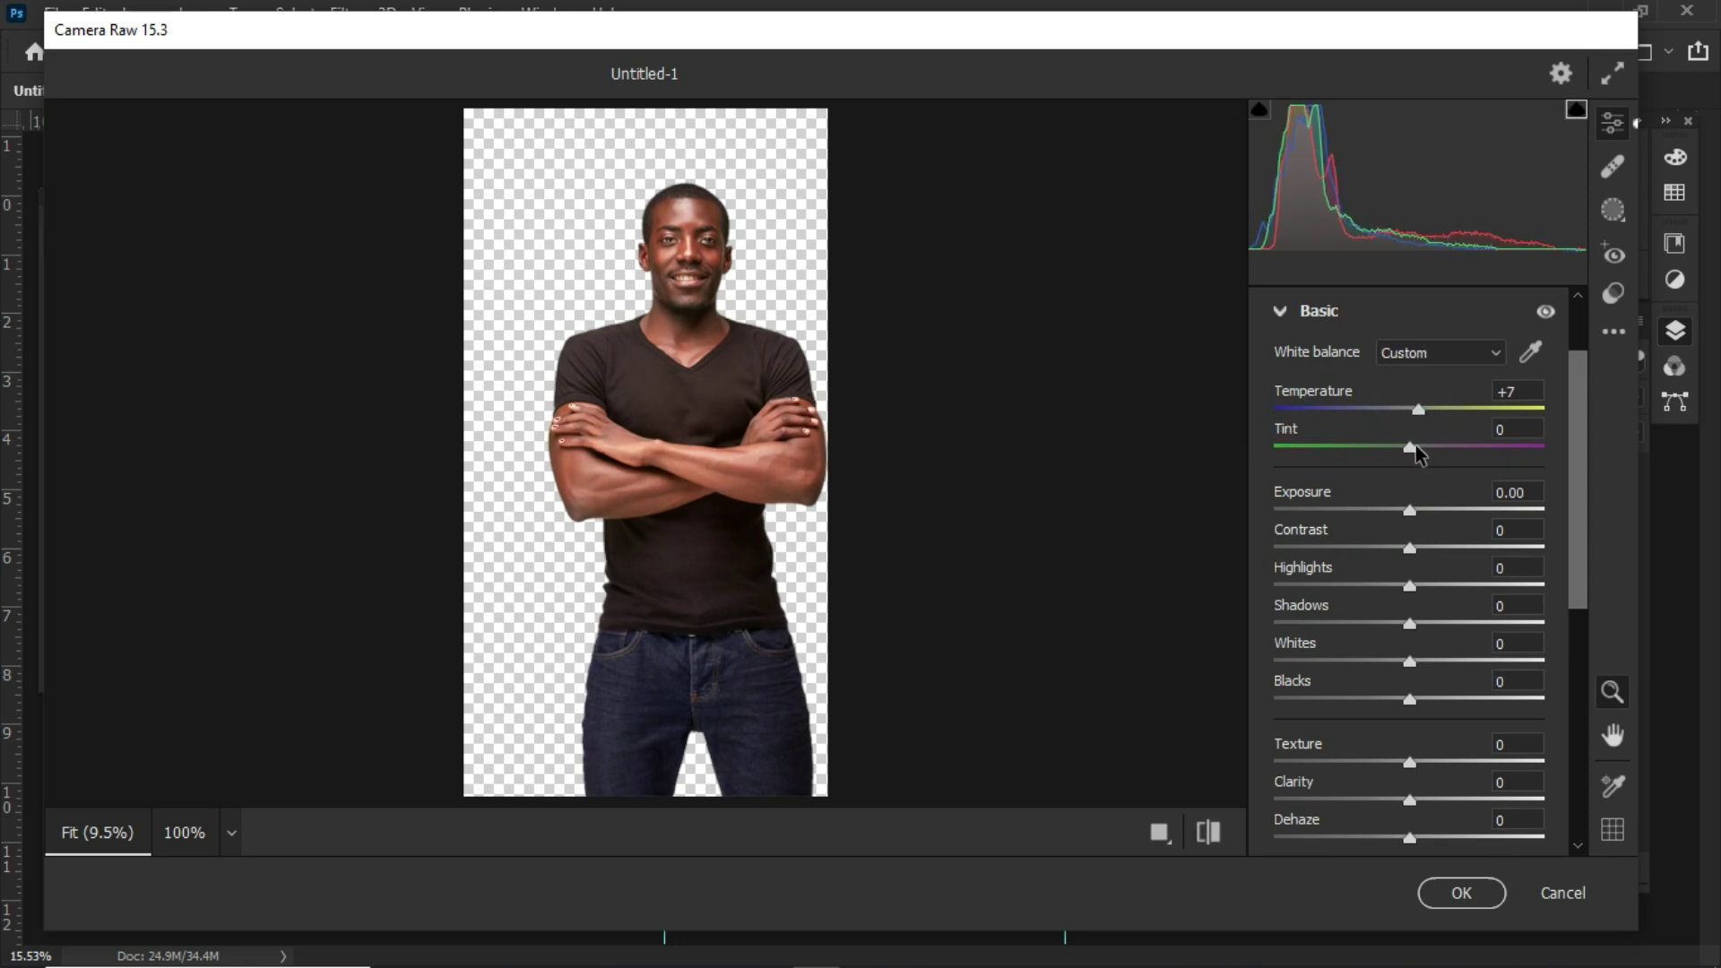
left_click(1416, 447)
left_click_drag(1413, 509, 1419, 511)
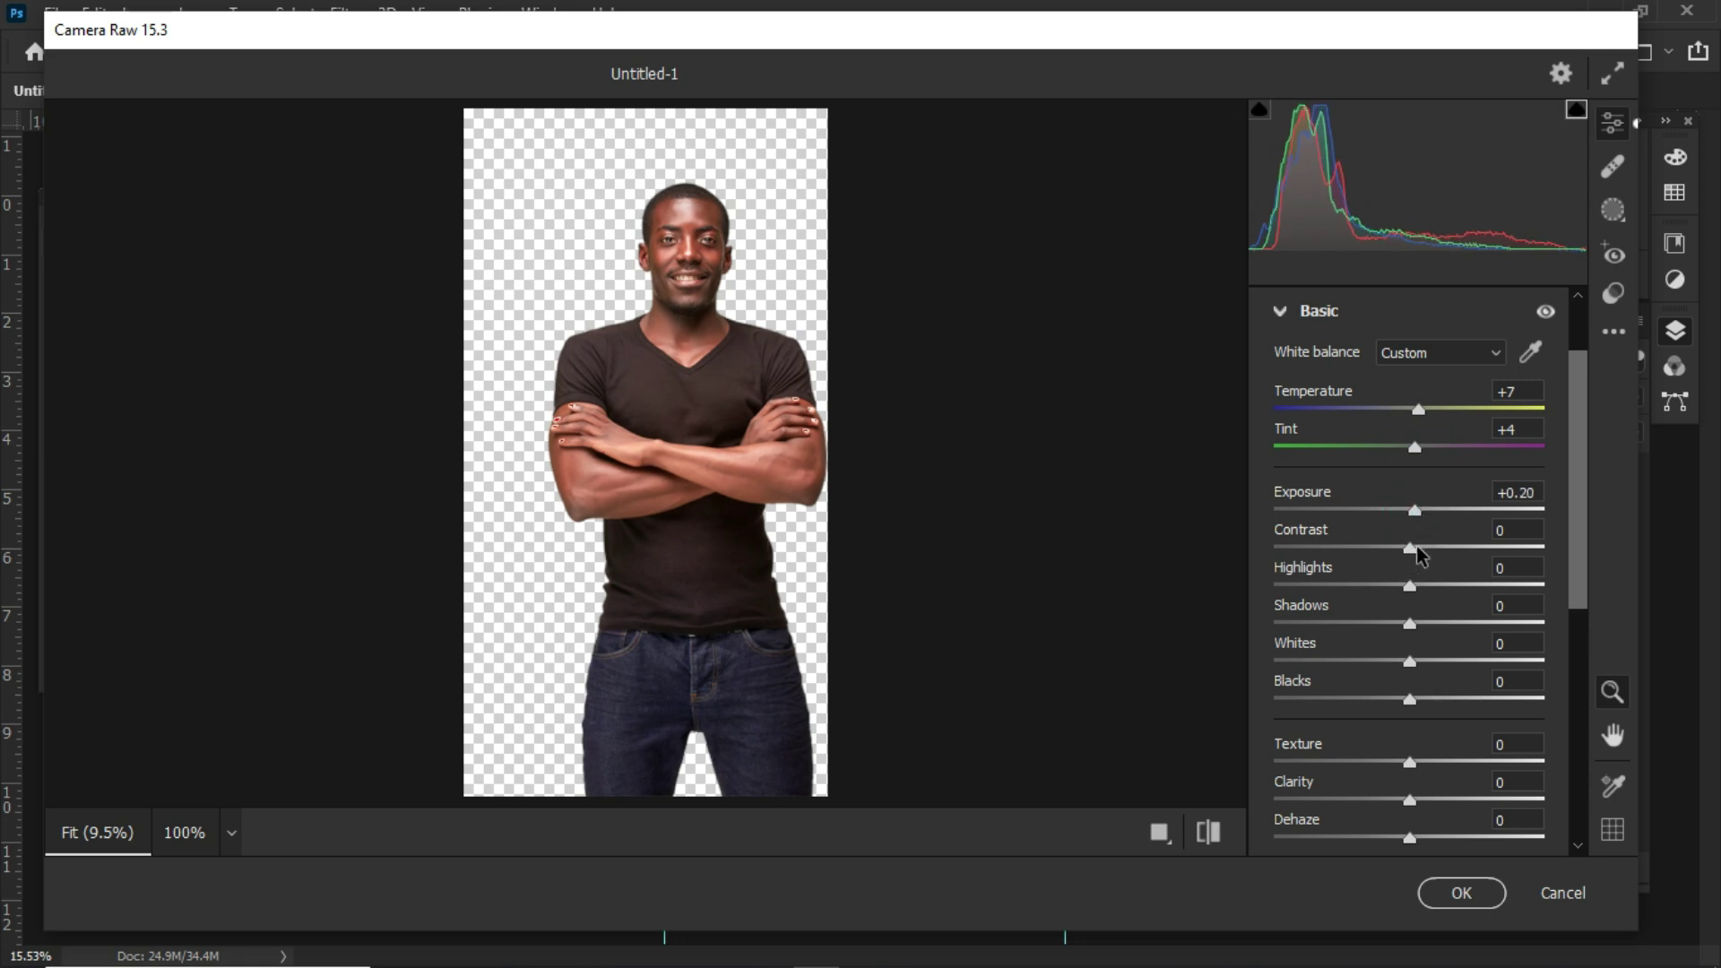
Set contrast +7, highlights +4, shadows -7, whites +6, blacks -5, texture +4, clarity +7.
left_click(1419, 547)
left_click(1415, 584)
left_click(1403, 623)
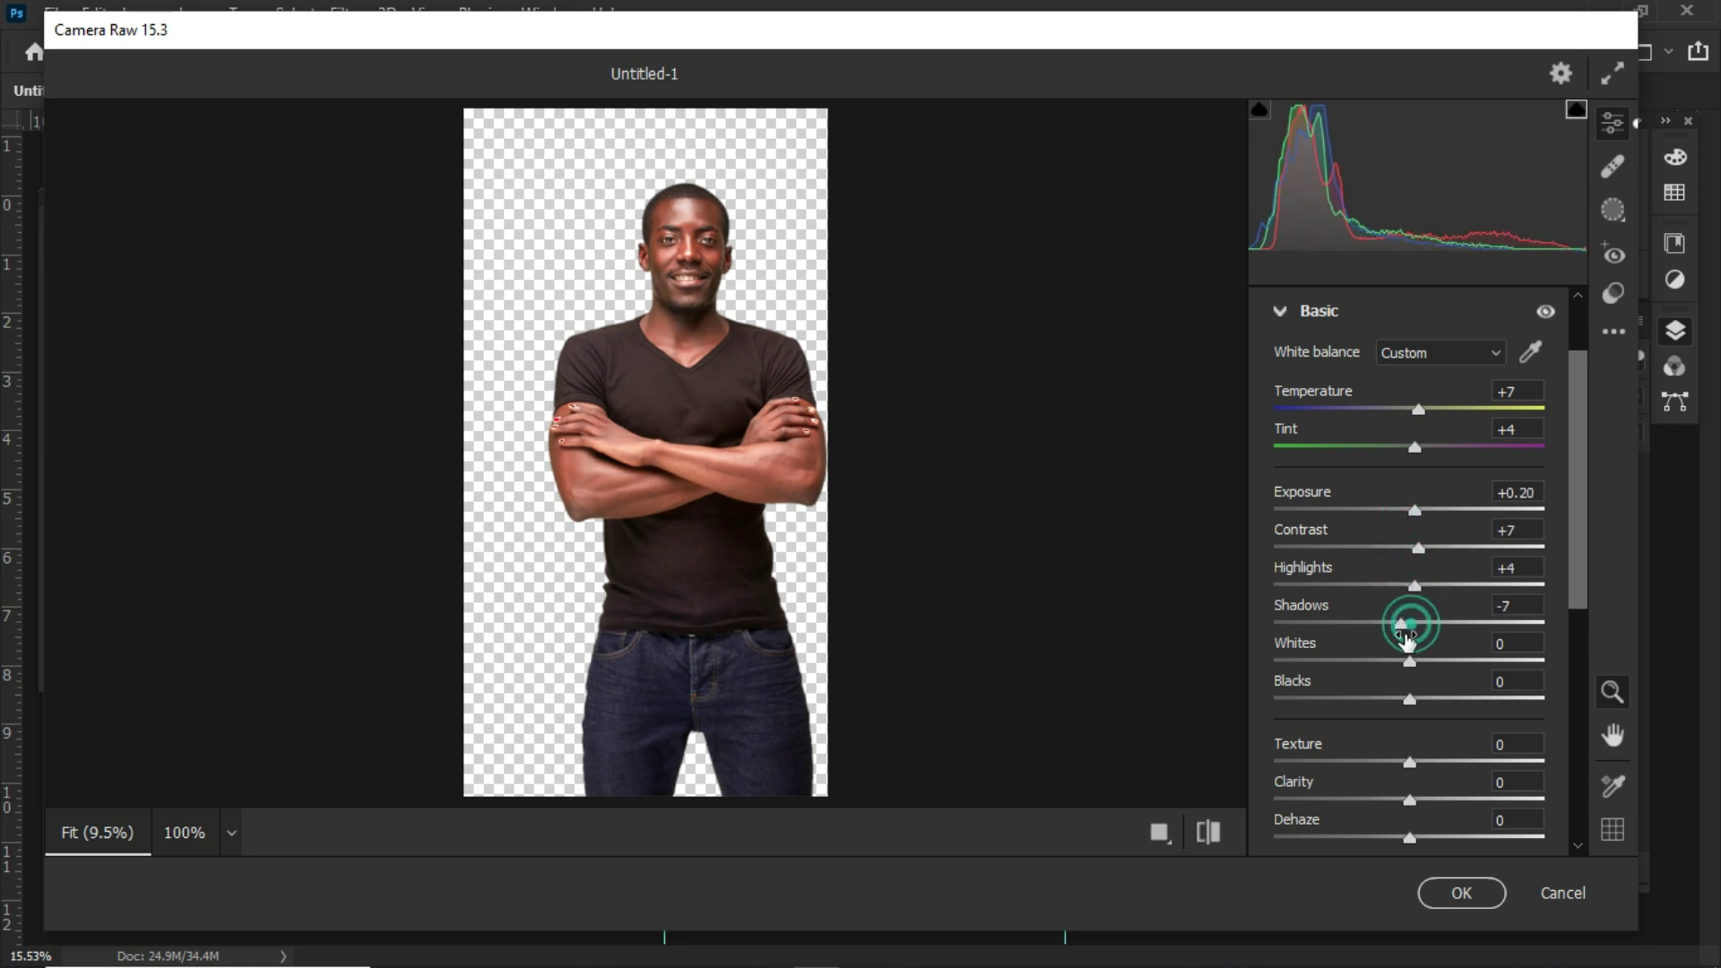
left_click(1417, 660)
left_click(1404, 698)
left_click(1415, 761)
left_click(1420, 799)
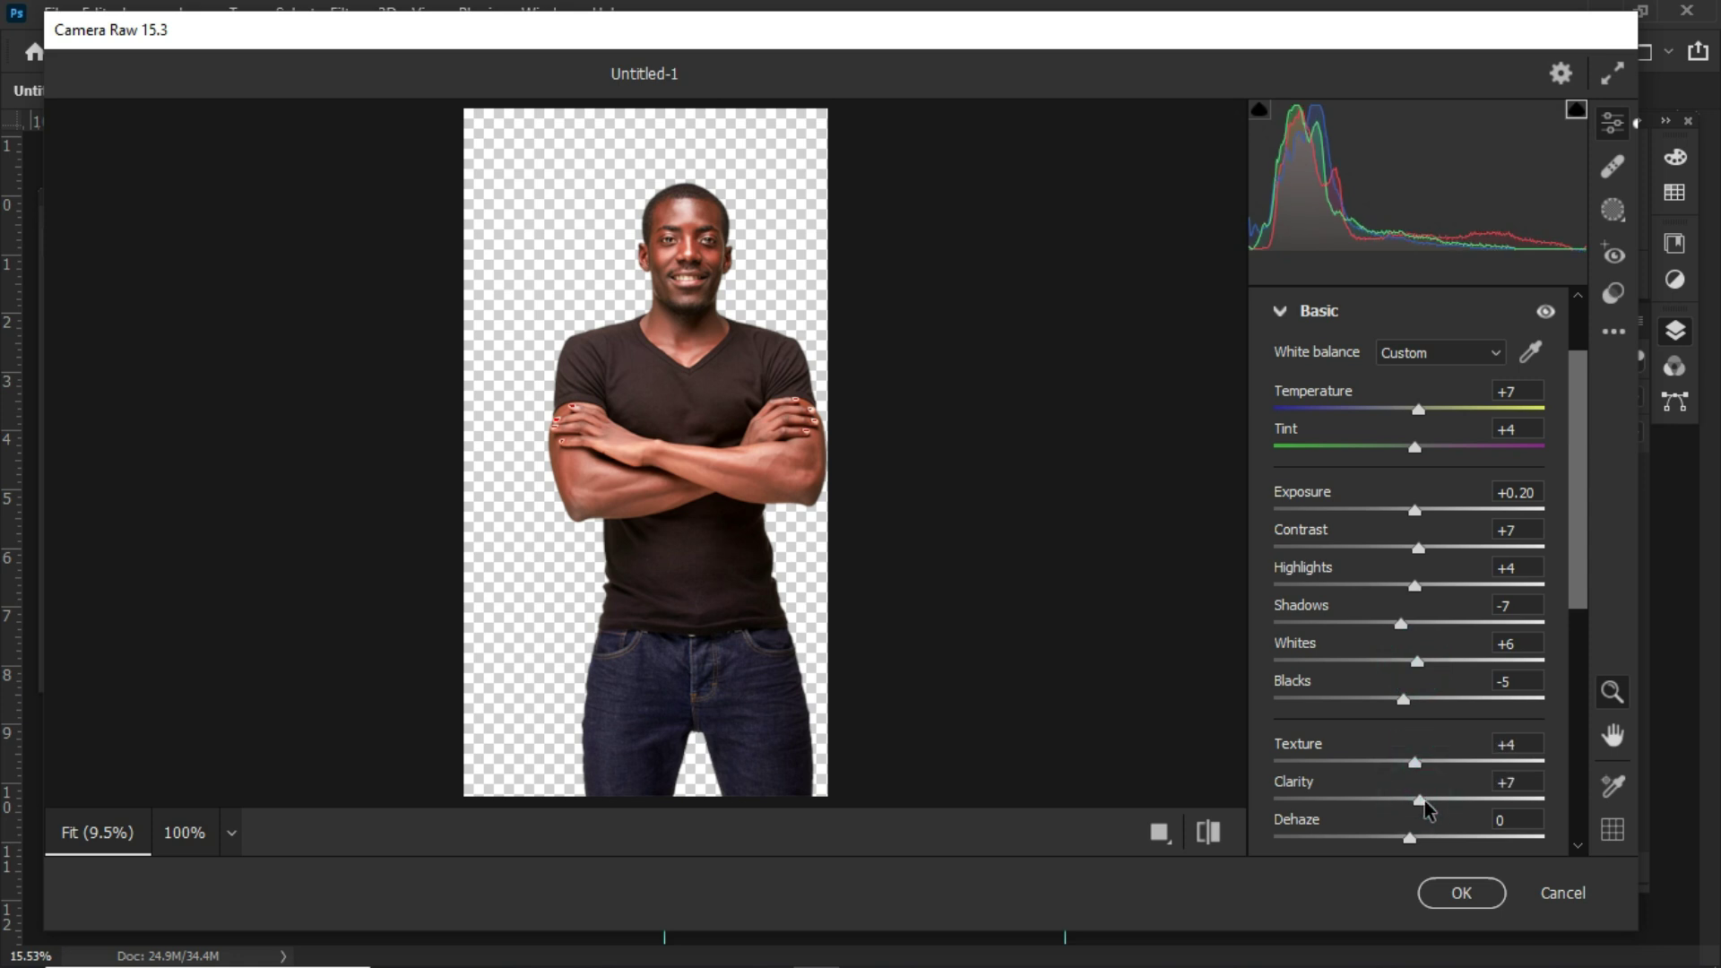
Boost vibrance to about +17 and raise highlights to +17.
scroll(1424, 799, "down", 2)
left_click(1440, 752)
scroll(1425, 601, "up", 2)
left_click(1432, 585)
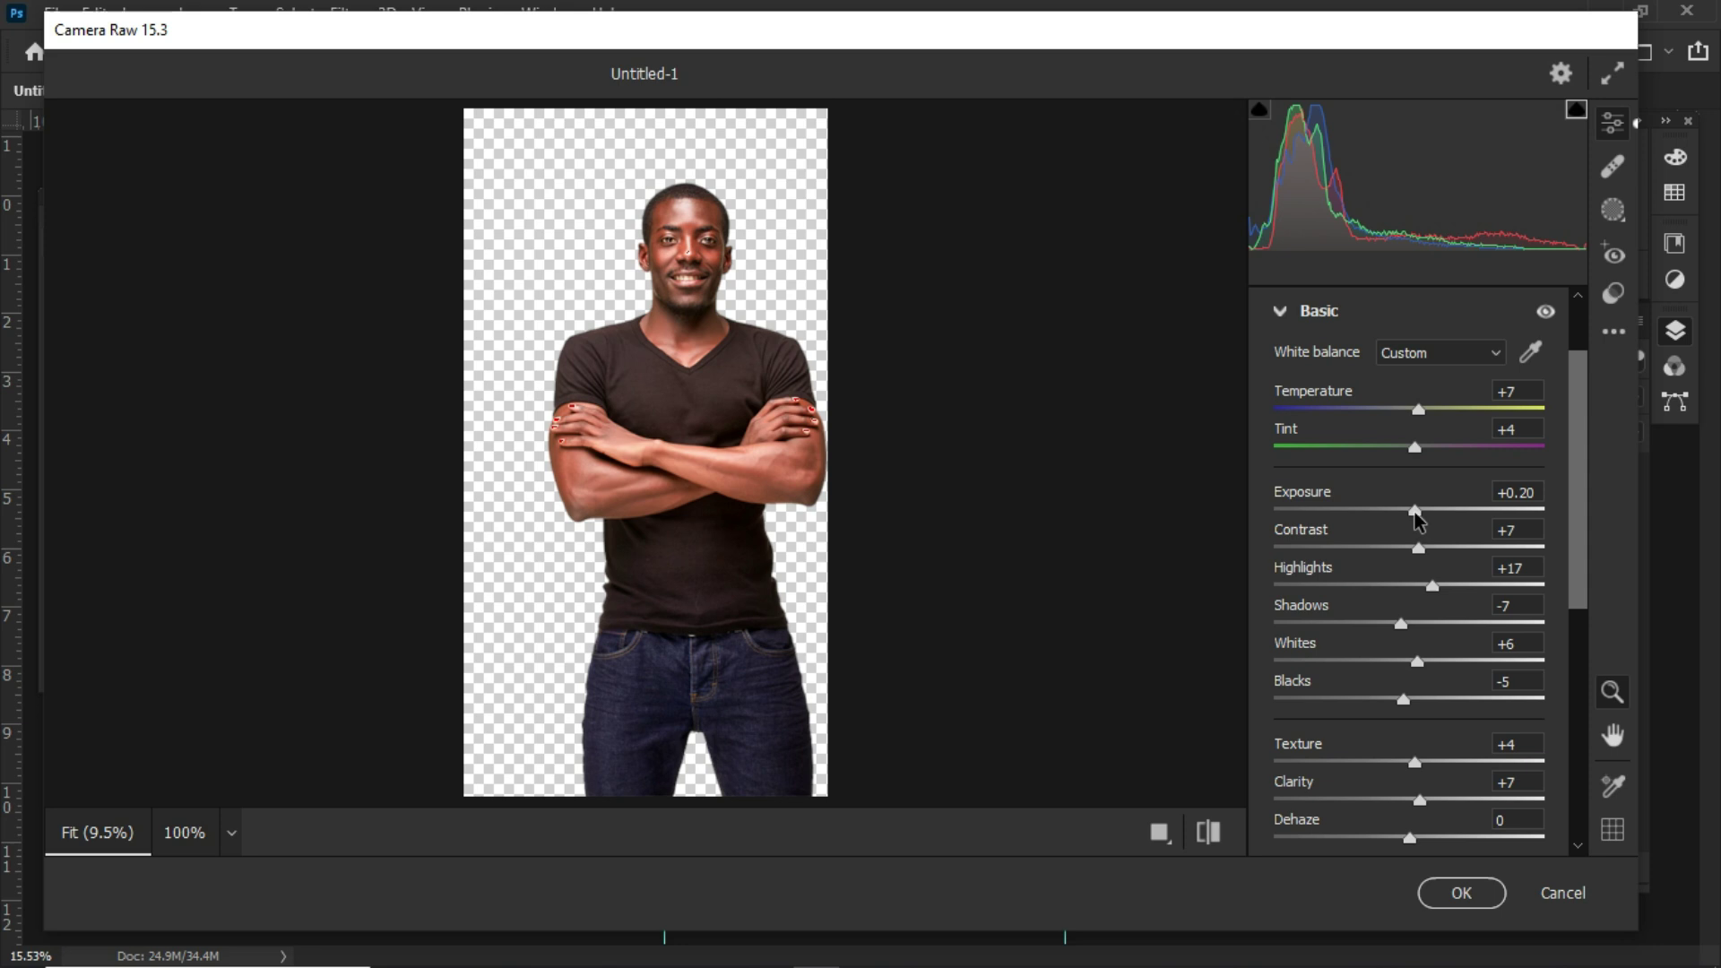
scroll(1421, 603, "down", 3)
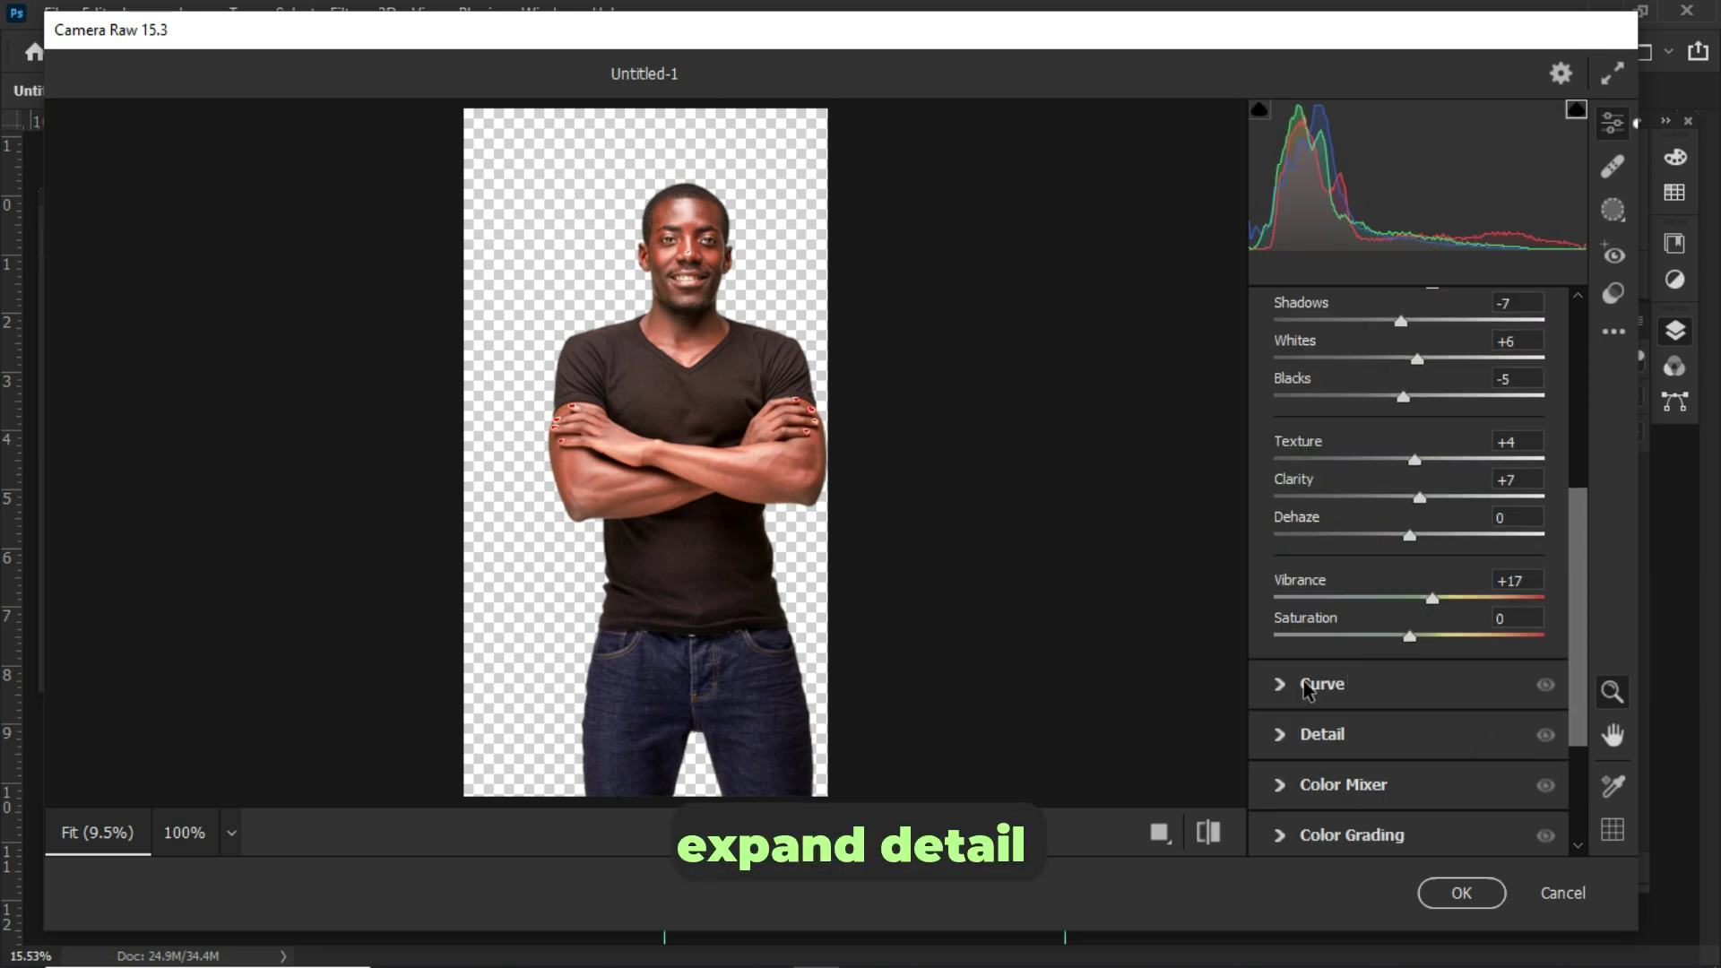
Set sharpening to 6 and noise reduction to 7, then apply the Camera Raw filter.
left_click(1287, 732)
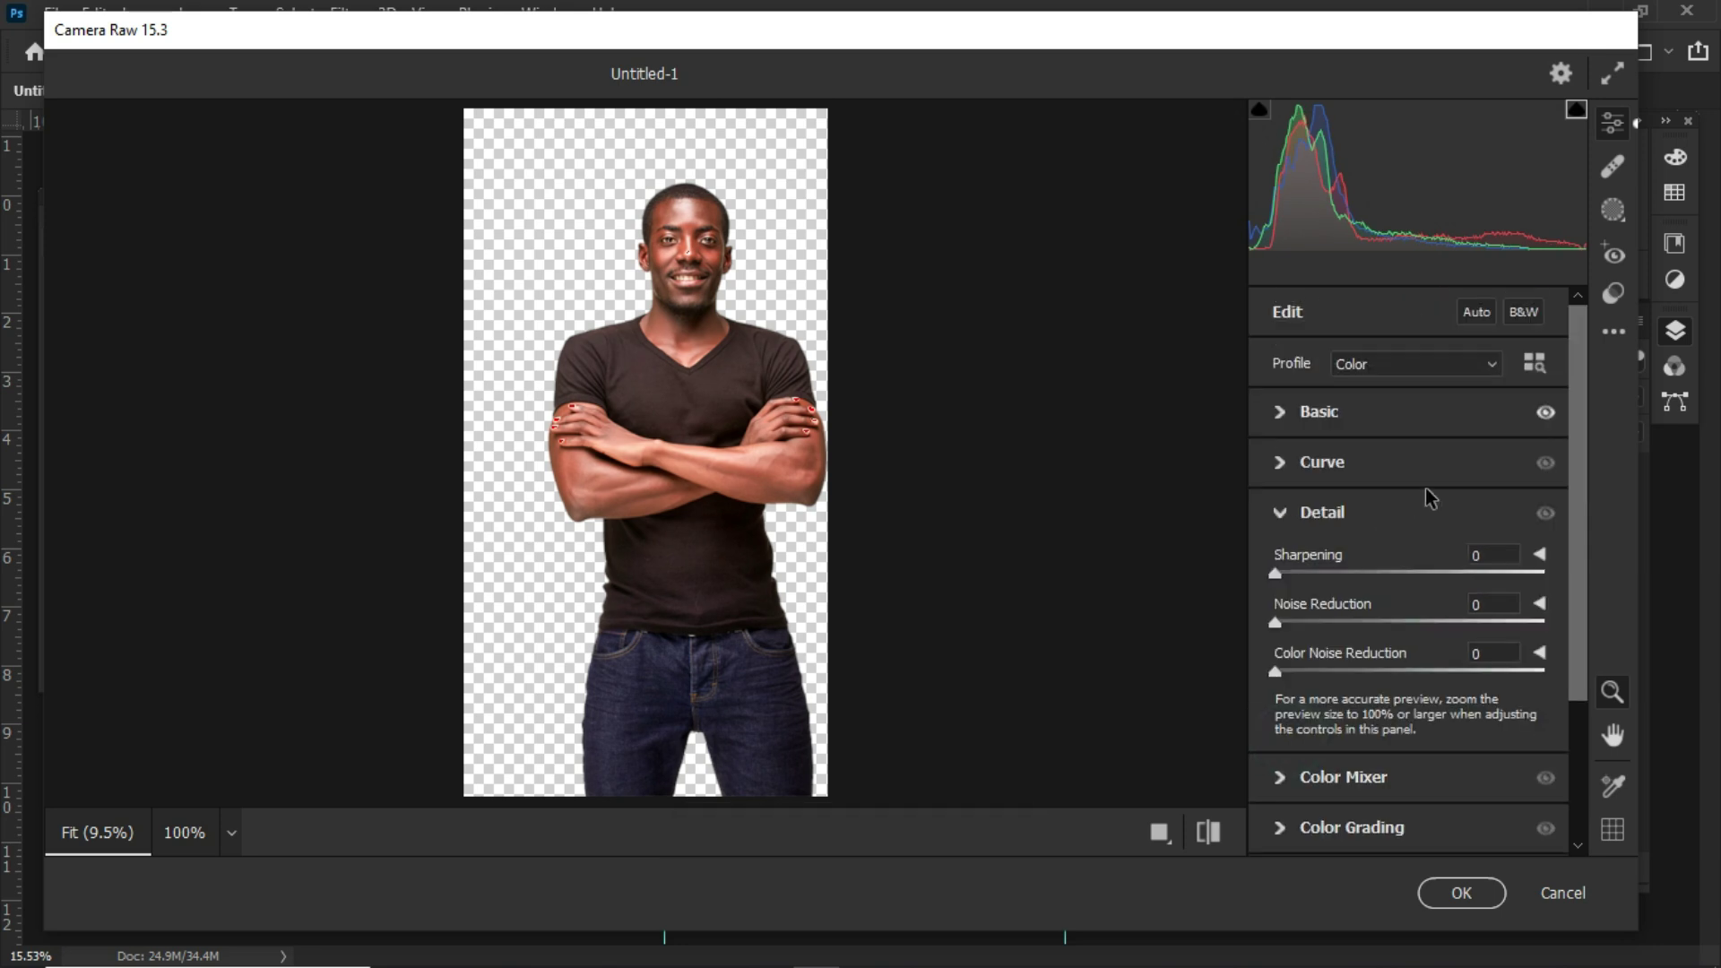
left_click(1293, 623)
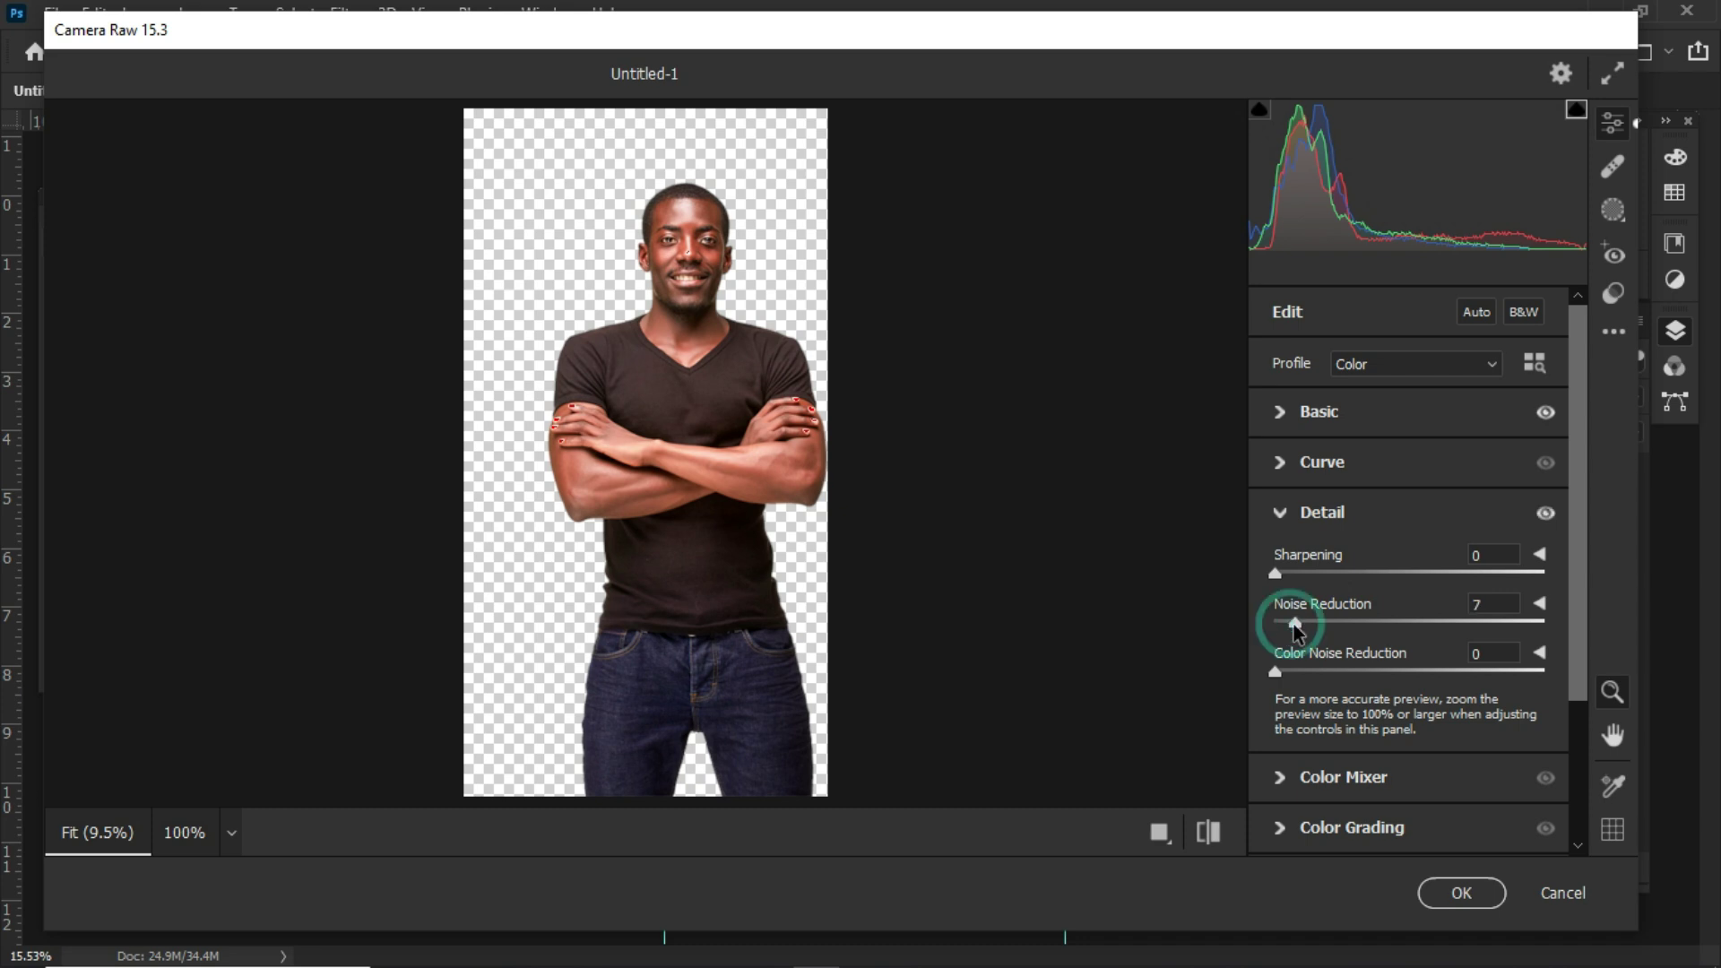
left_click(1283, 572)
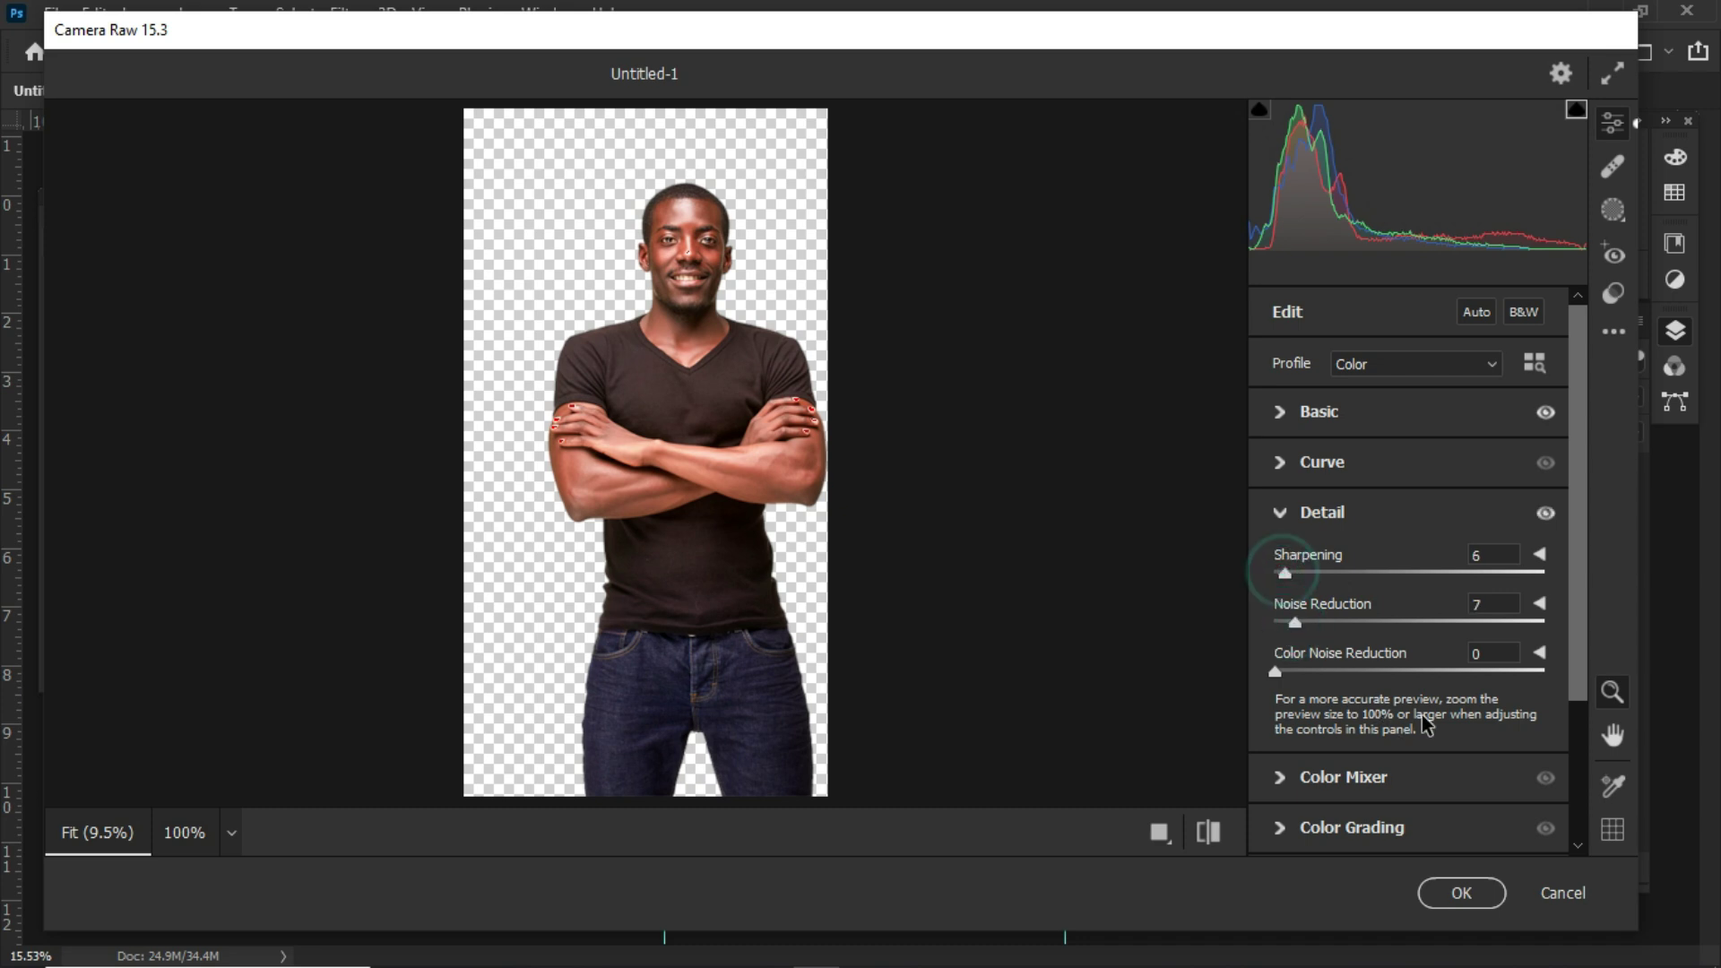
left_click(1469, 893)
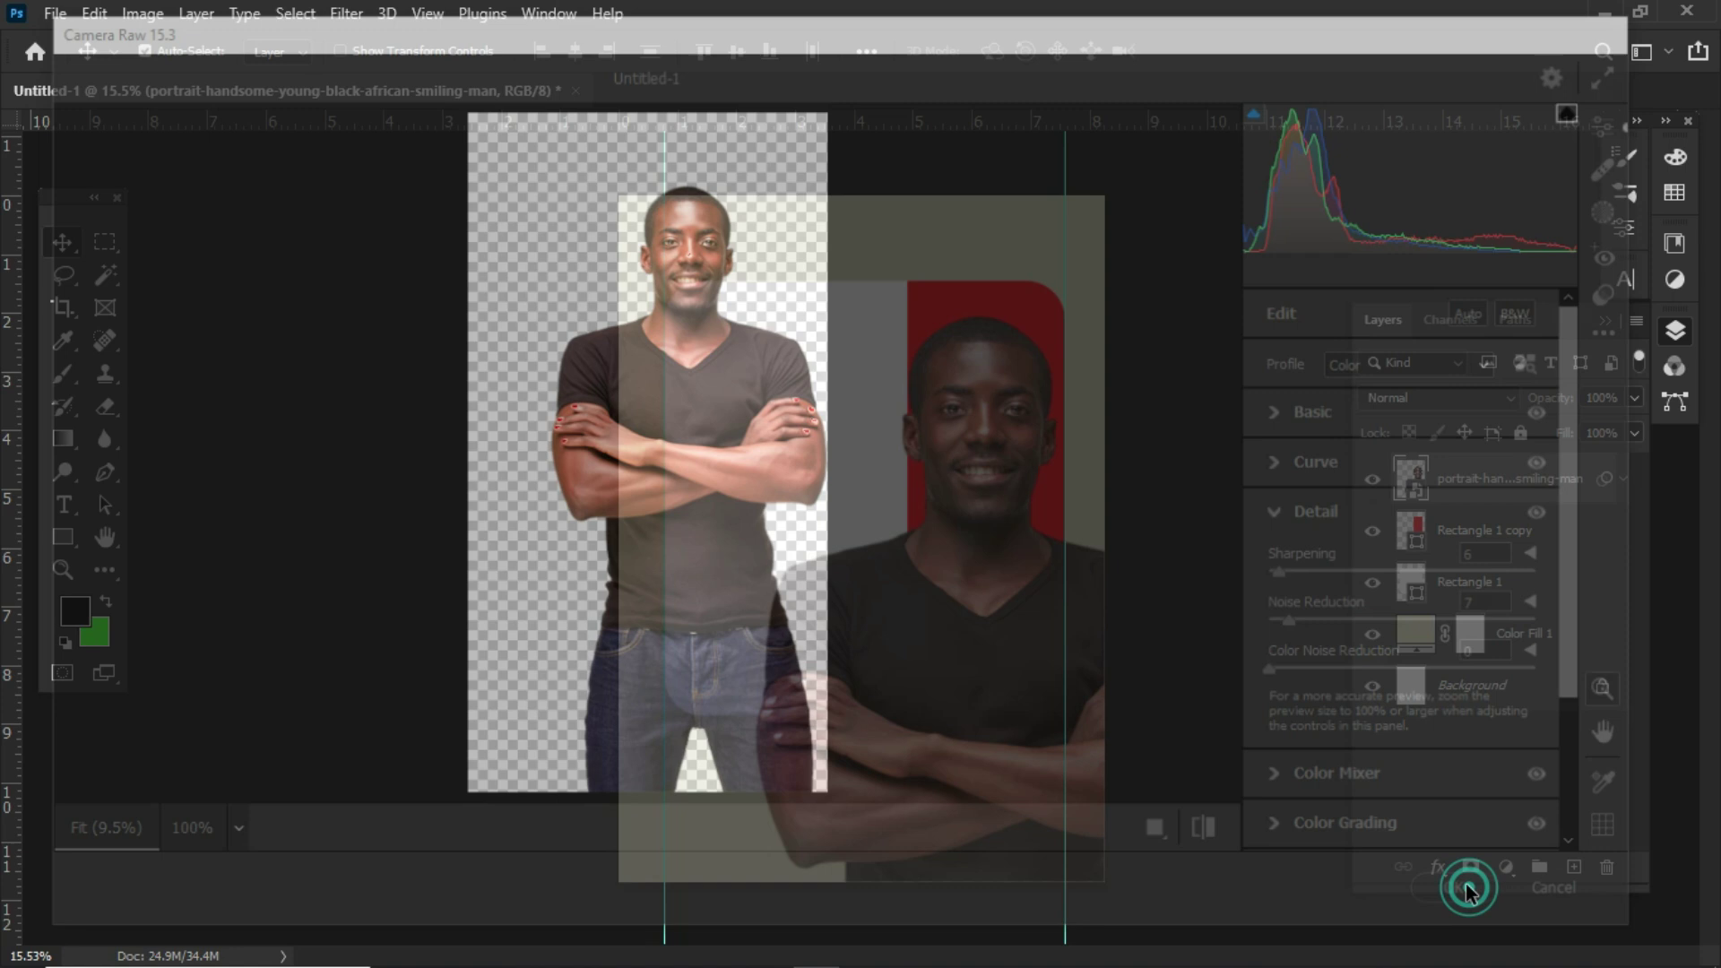
scroll(1051, 411, "up", 5)
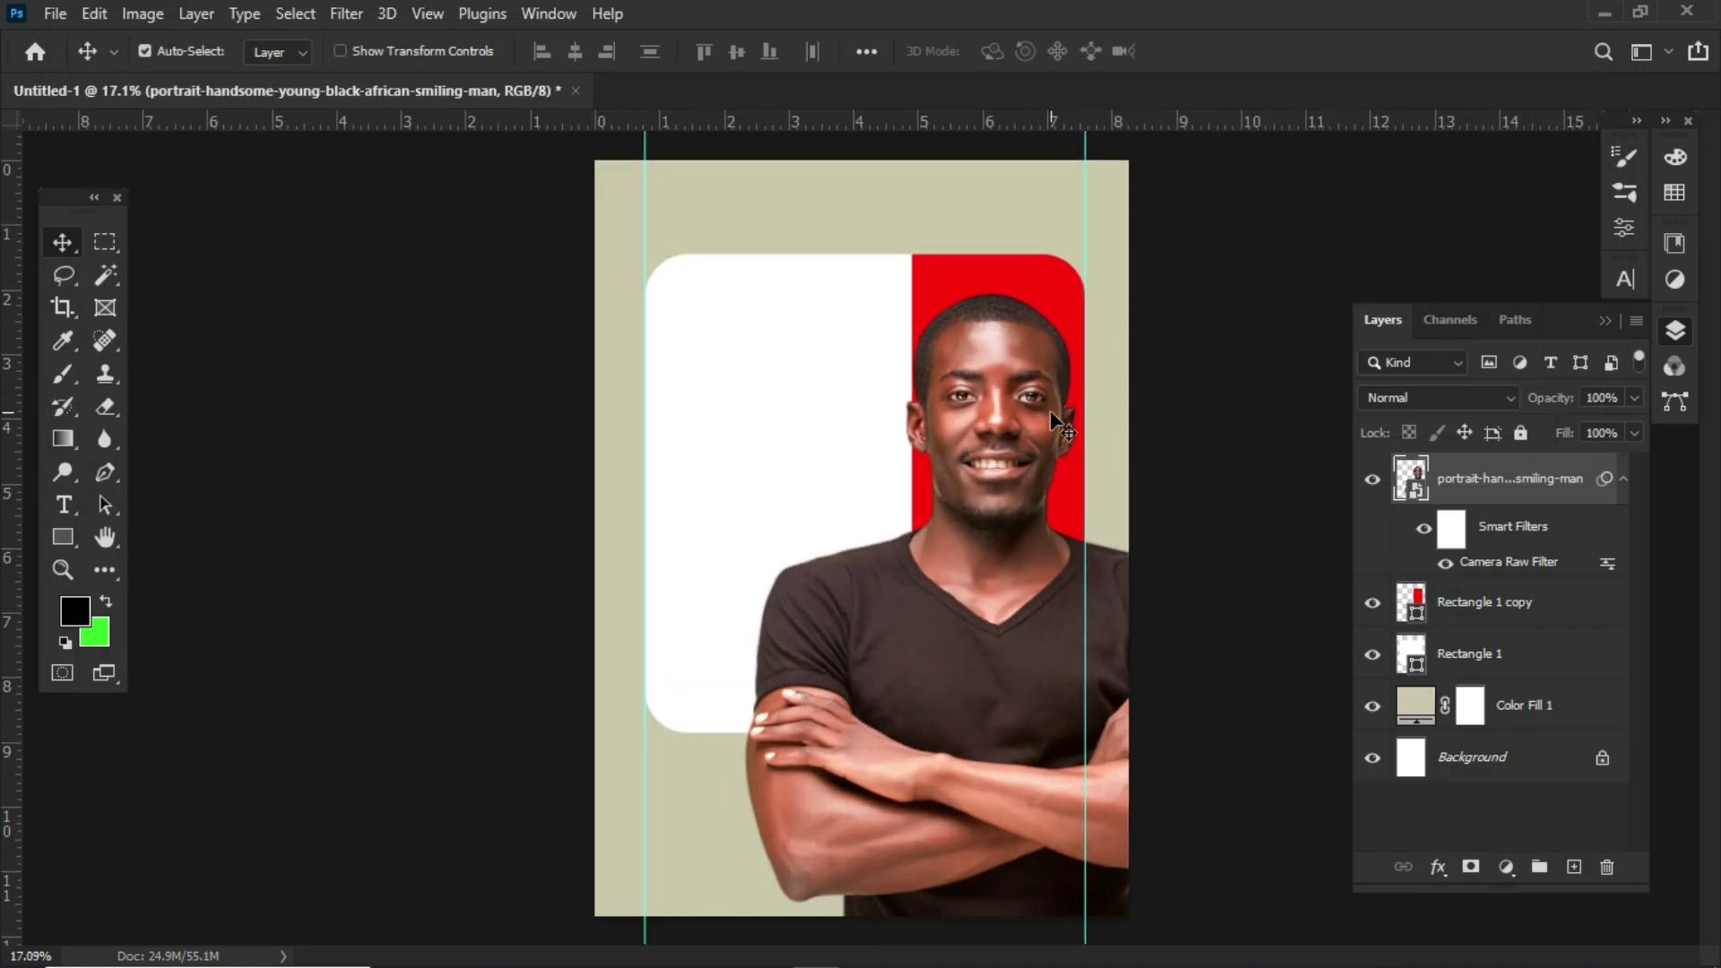
scroll(1072, 391, "up", 2)
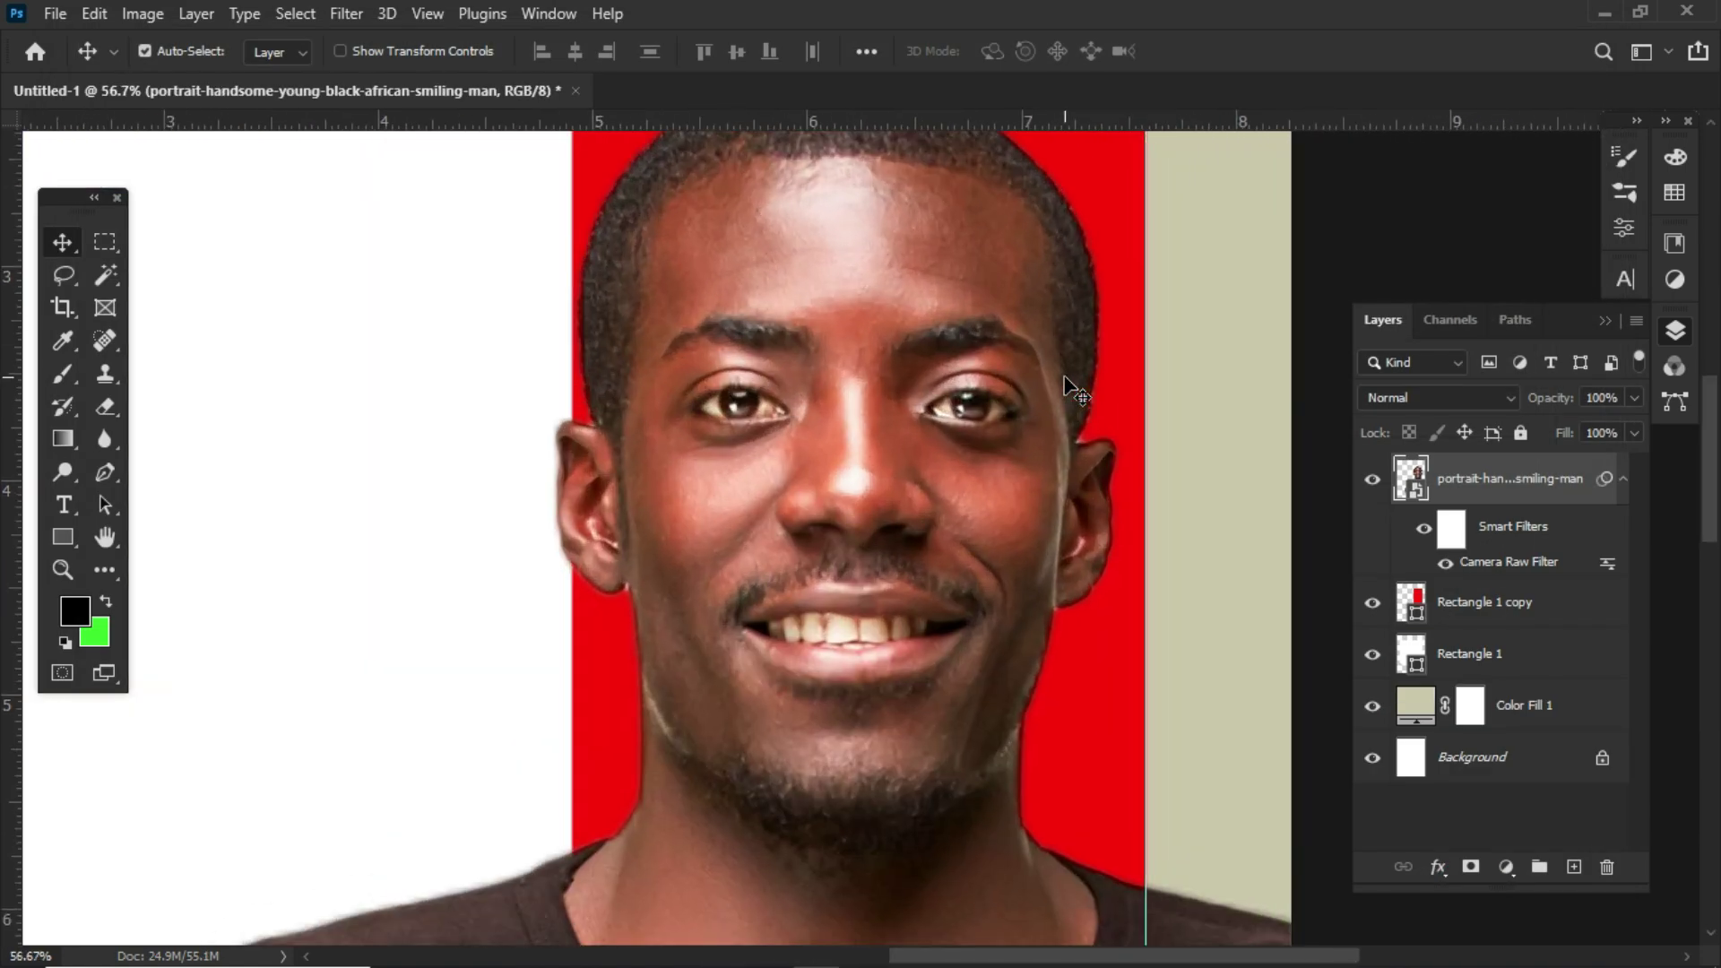
scroll(1067, 387, "down", 7)
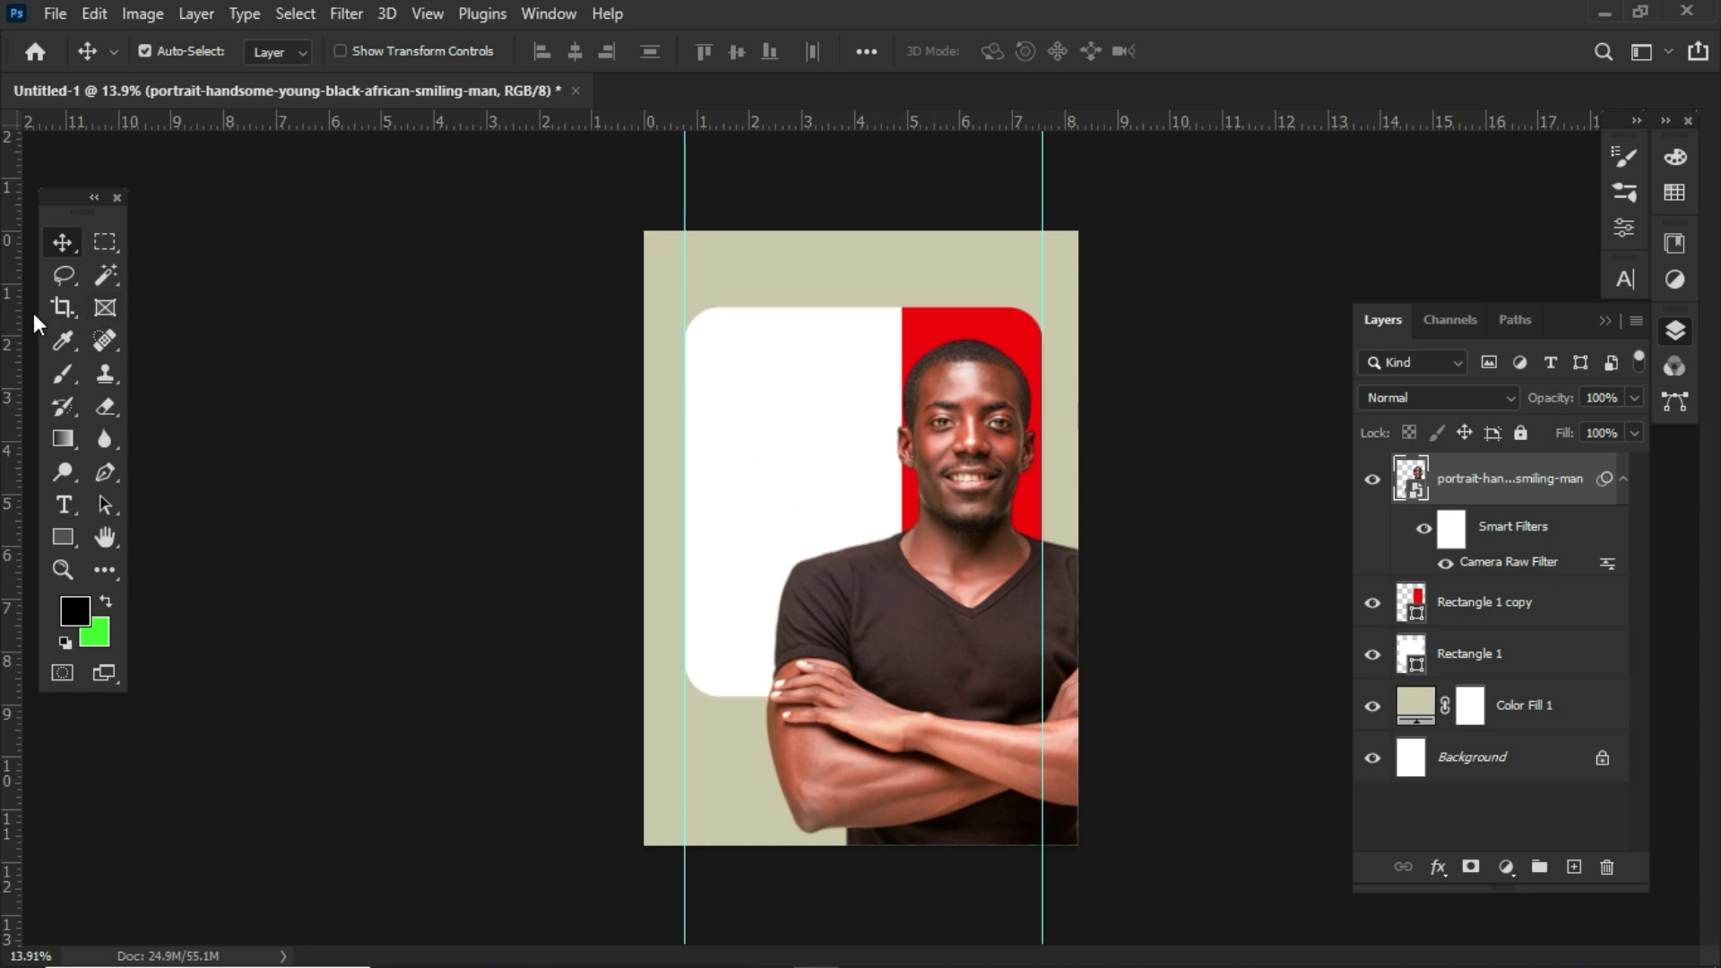
Add a vertical guide at 1.39 in and a horizontal guide at 2.346 in, and raise the portrait about 80 px.
left_click_drag(18, 312, 709, 398)
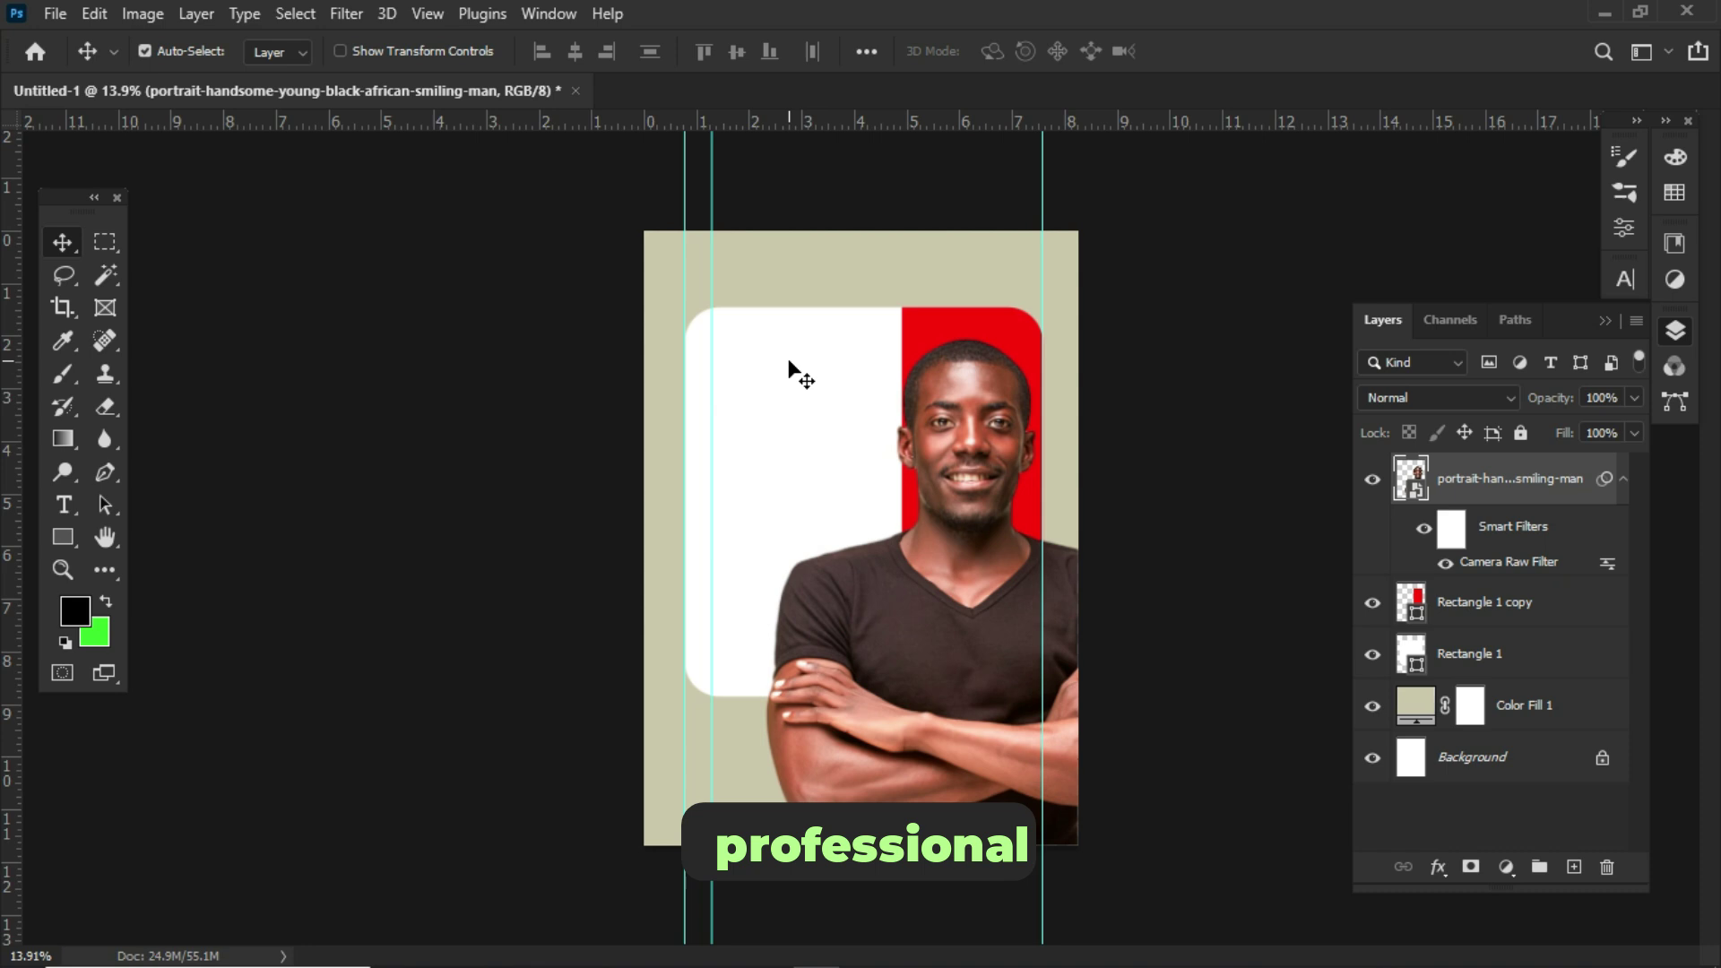
left_click_drag(769, 121, 831, 331)
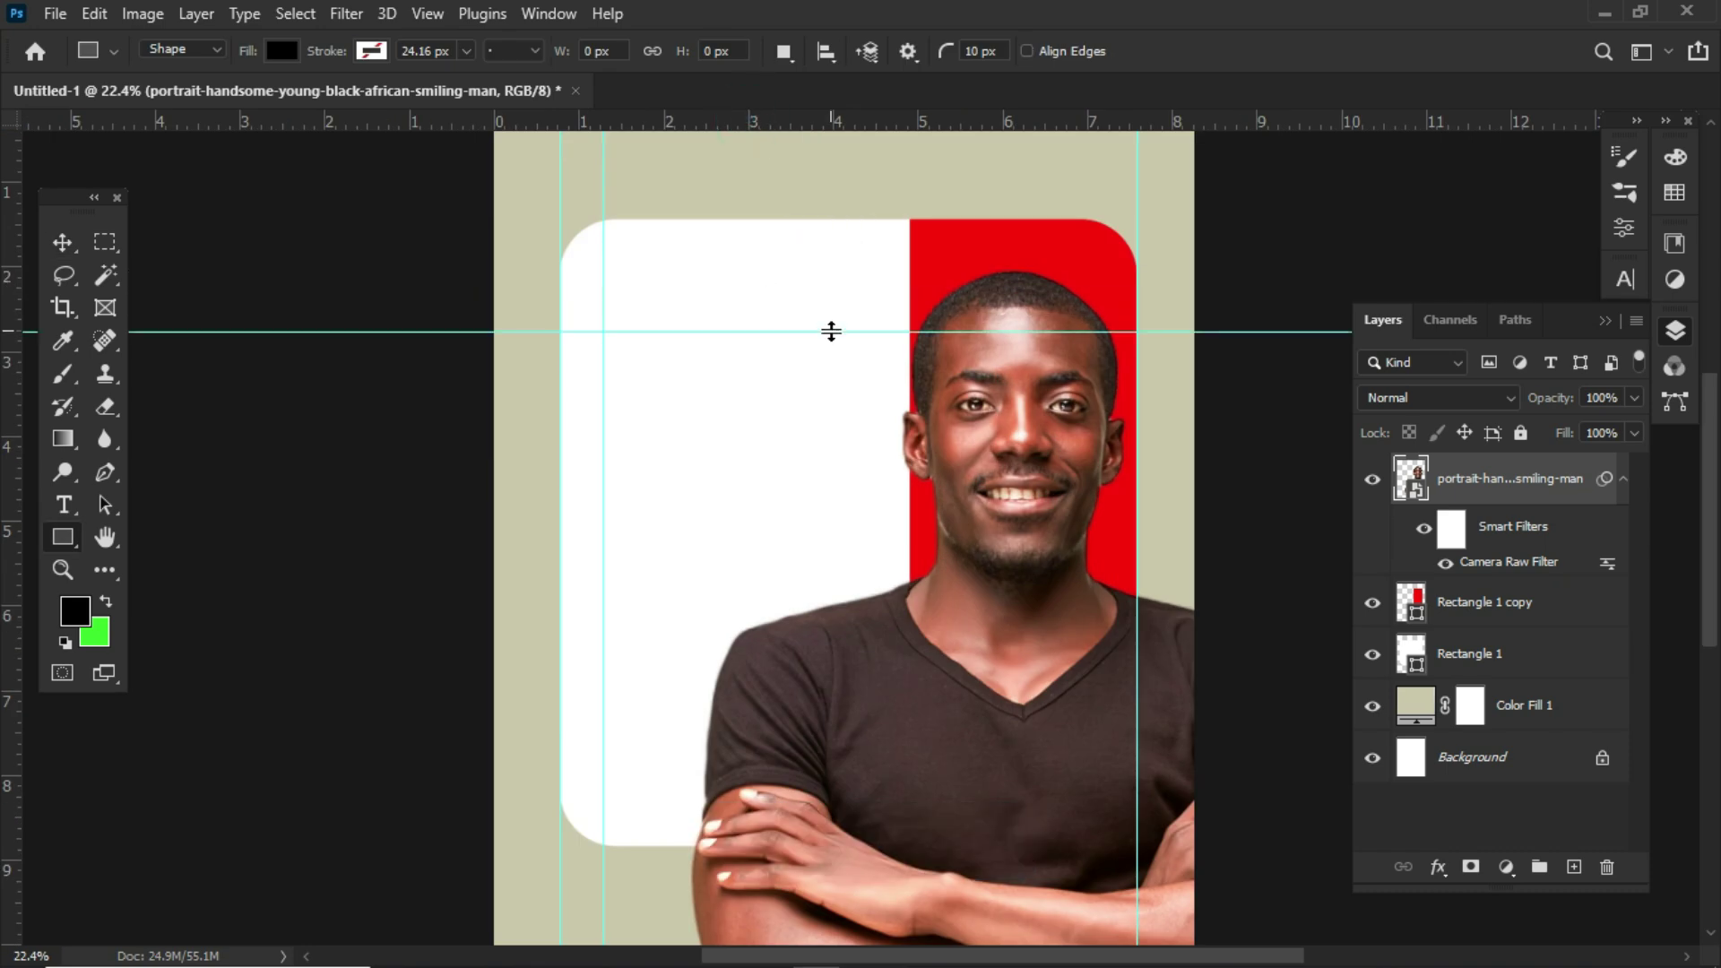
key("v")
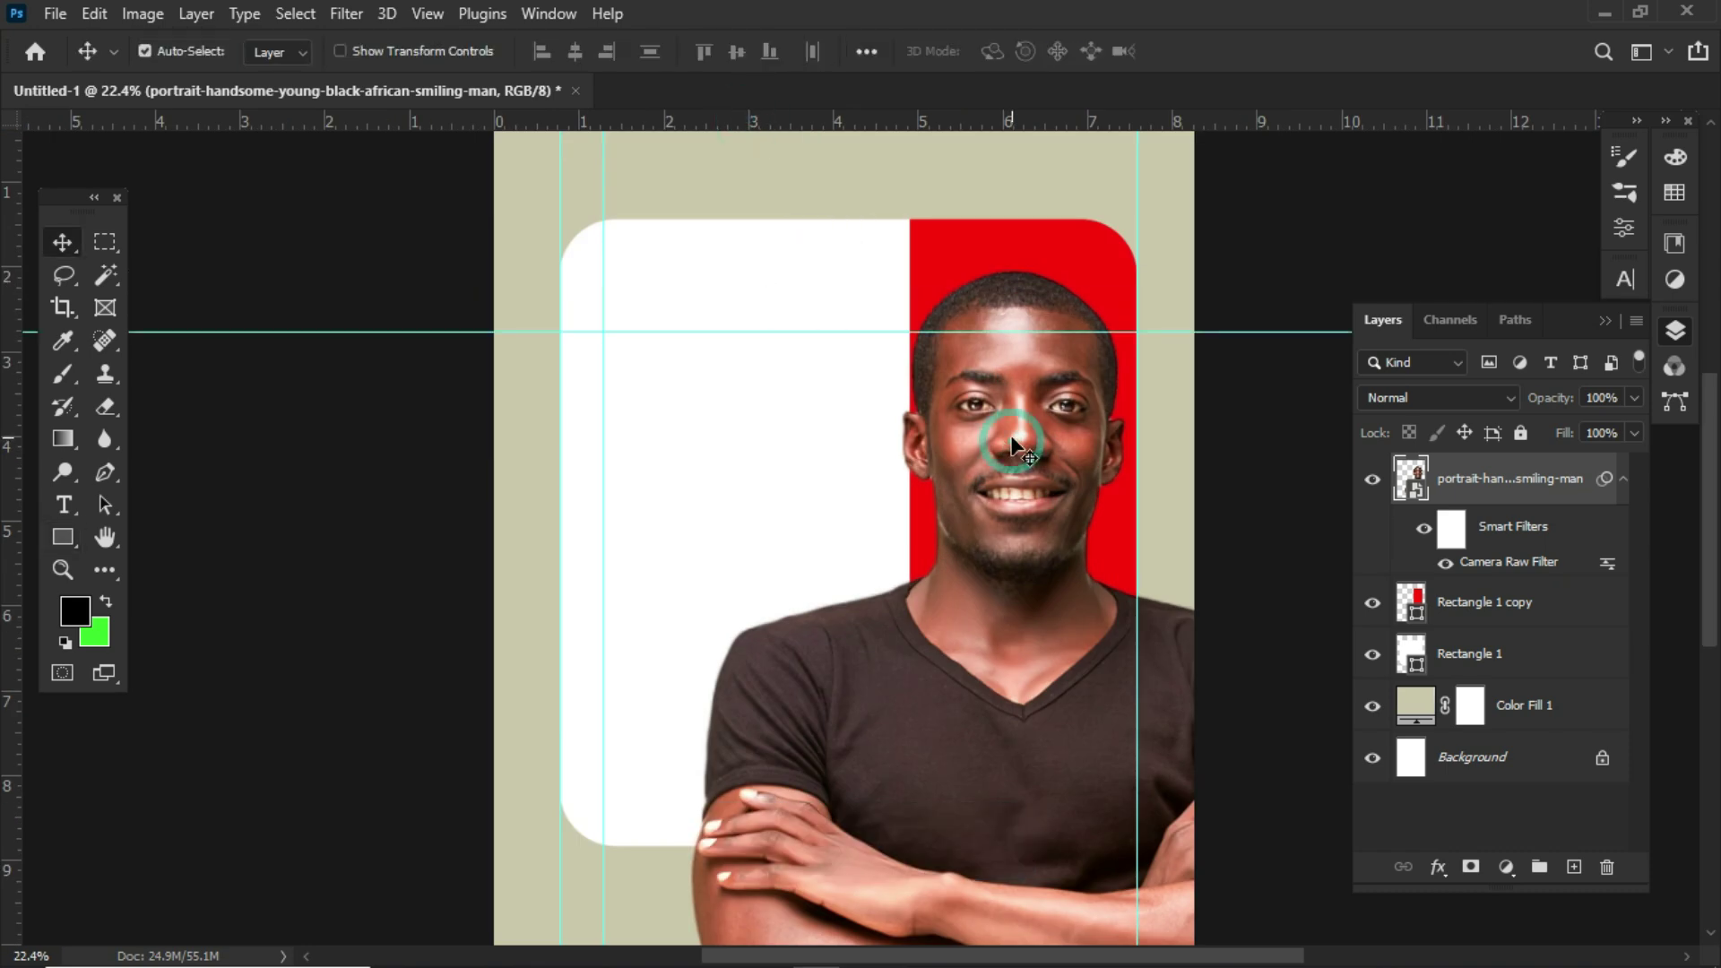
left_click_drag(1010, 445, 1026, 381)
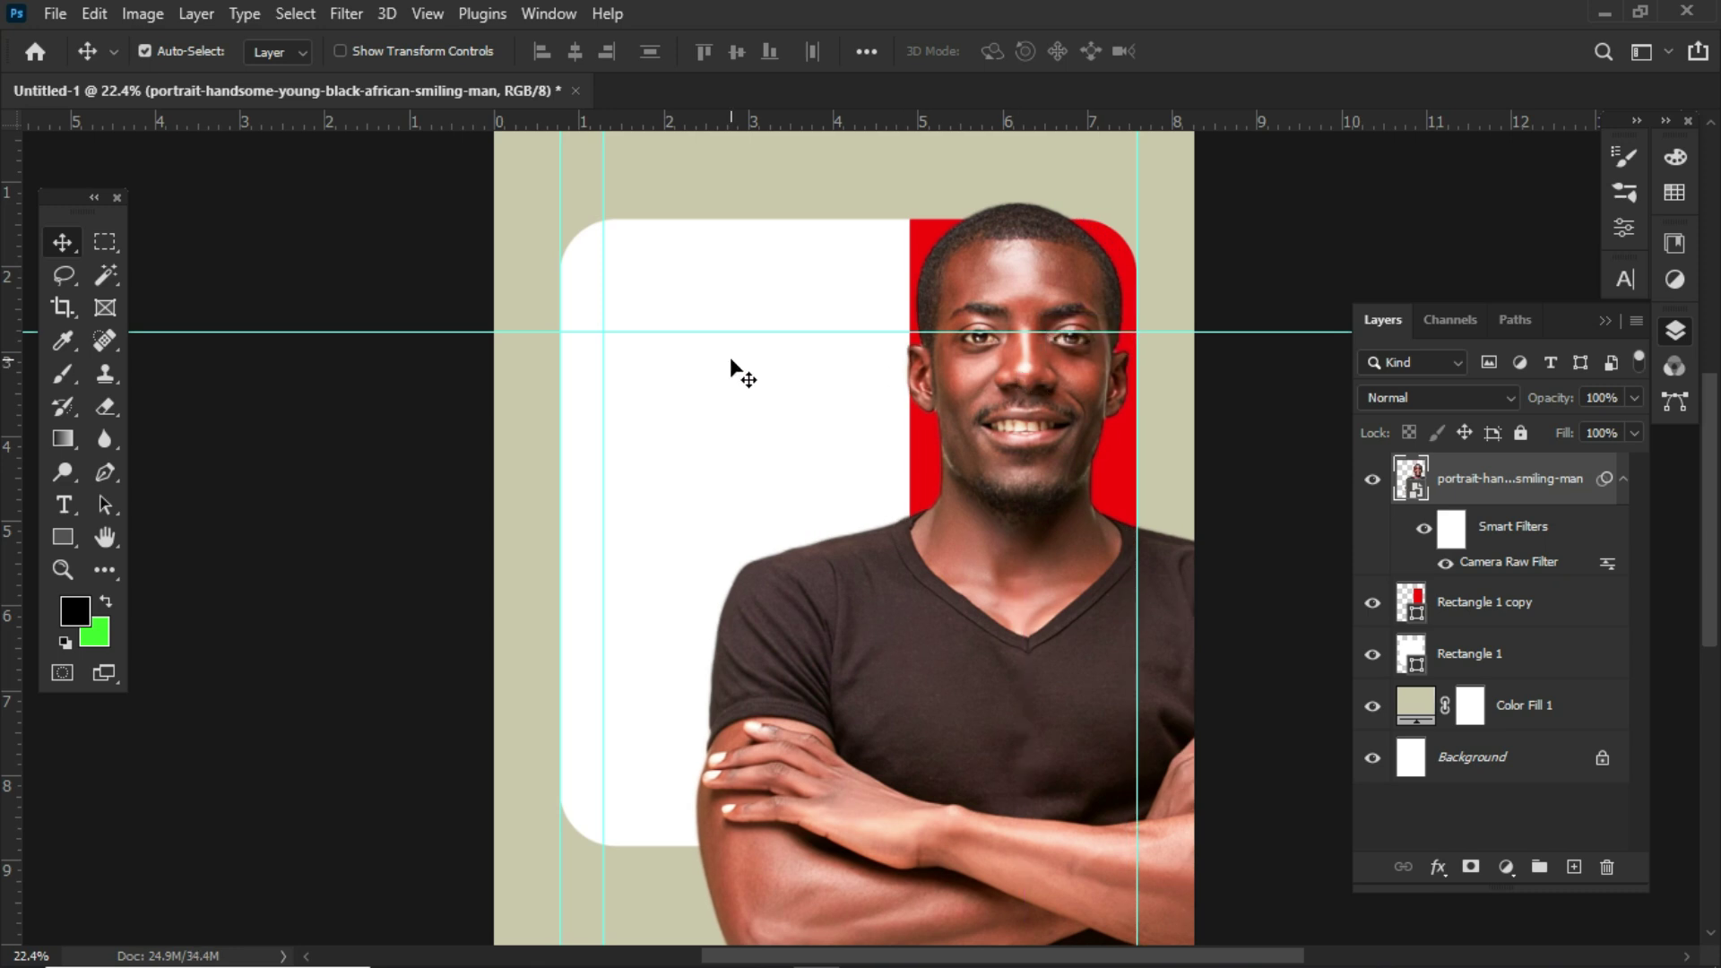
left_click_drag(767, 335, 768, 289)
left_click(65, 536)
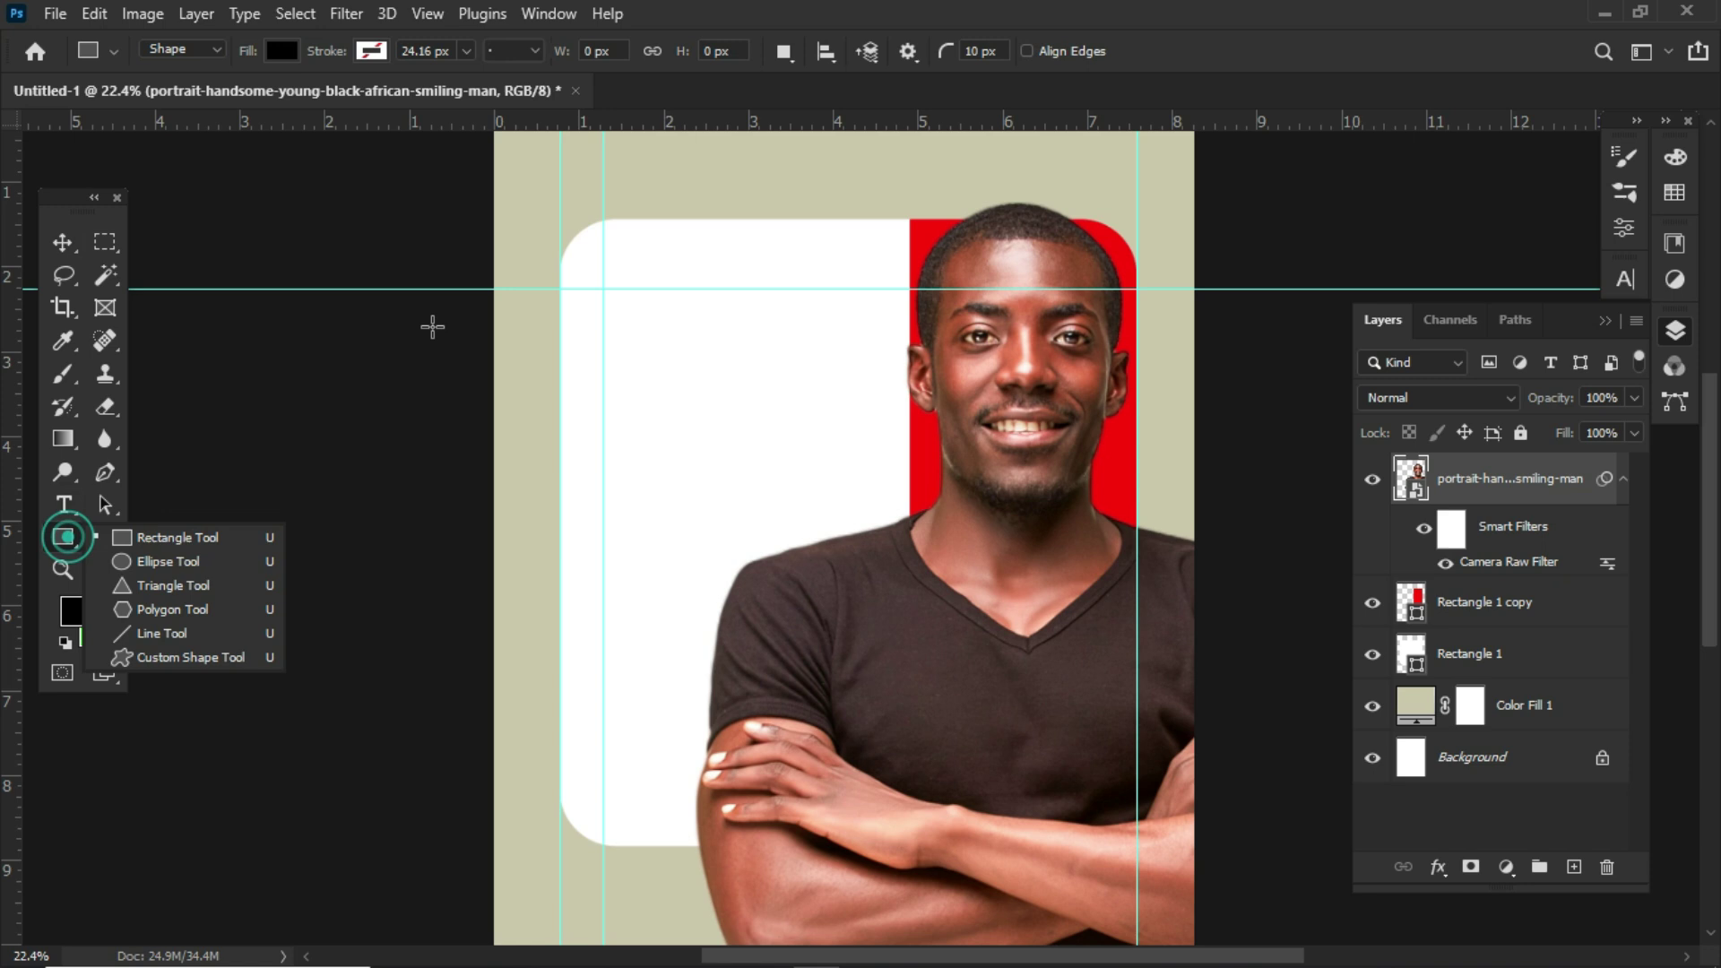
Draw a 2.17 × 0.46 in bar at the guide corner with 30 px corners and a dark grey fill.
left_click_drag(606, 290, 788, 328)
key("v")
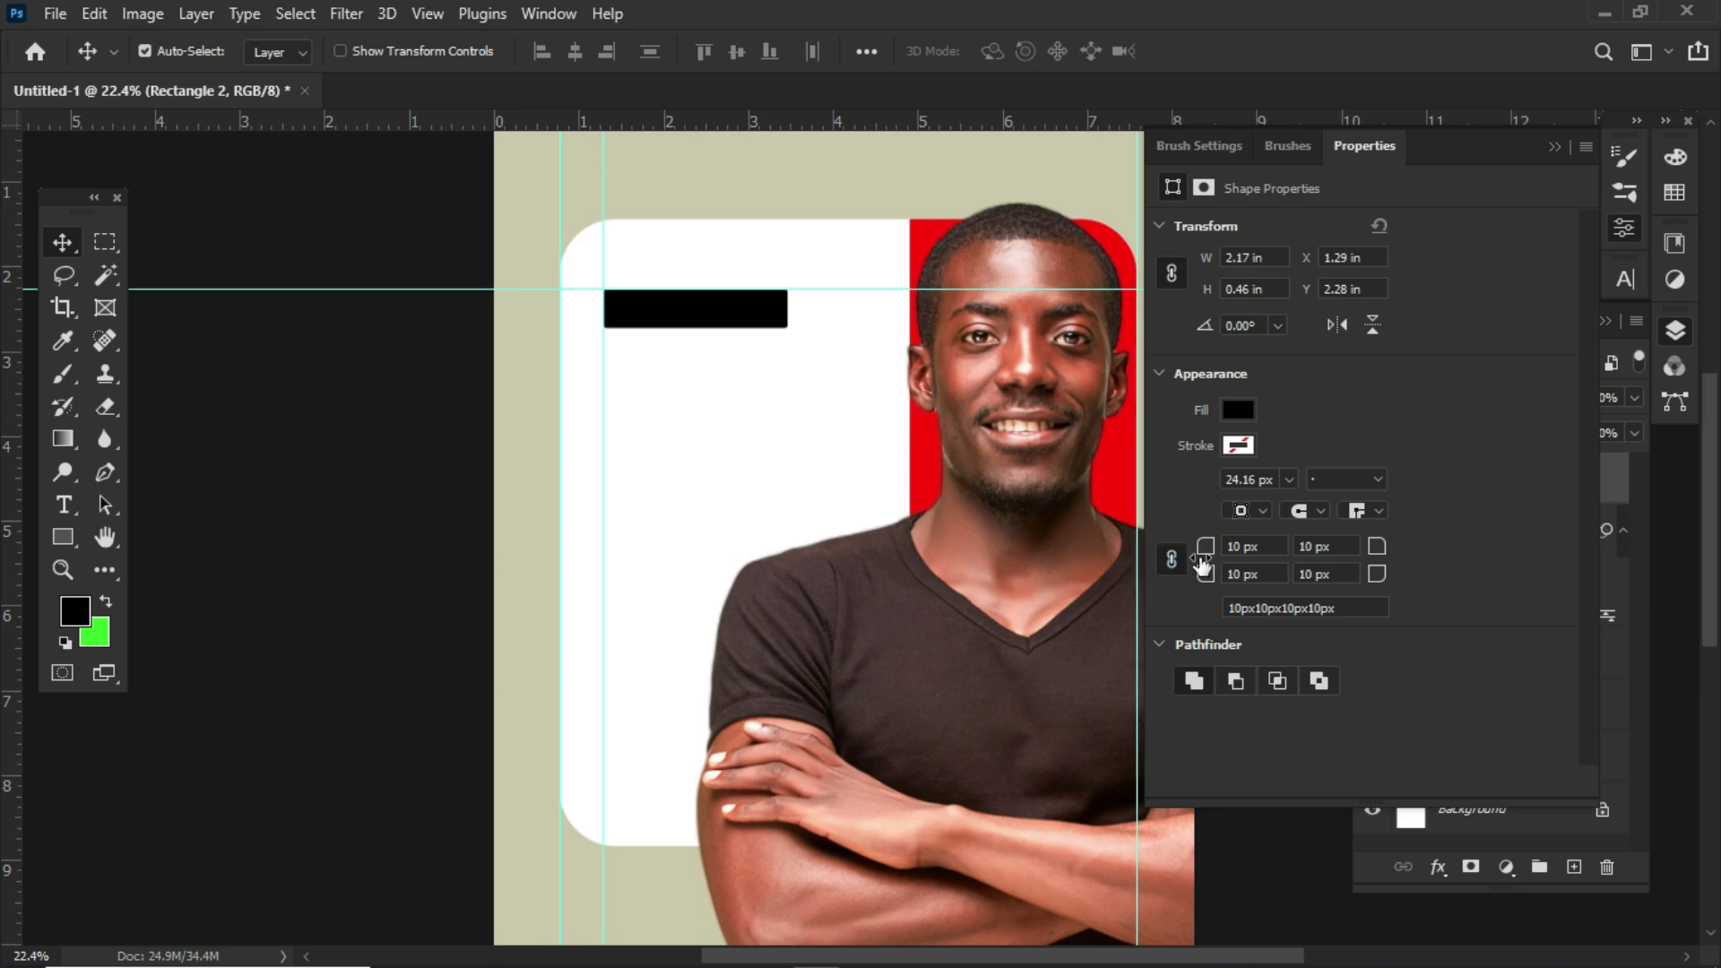
left_click(1264, 548)
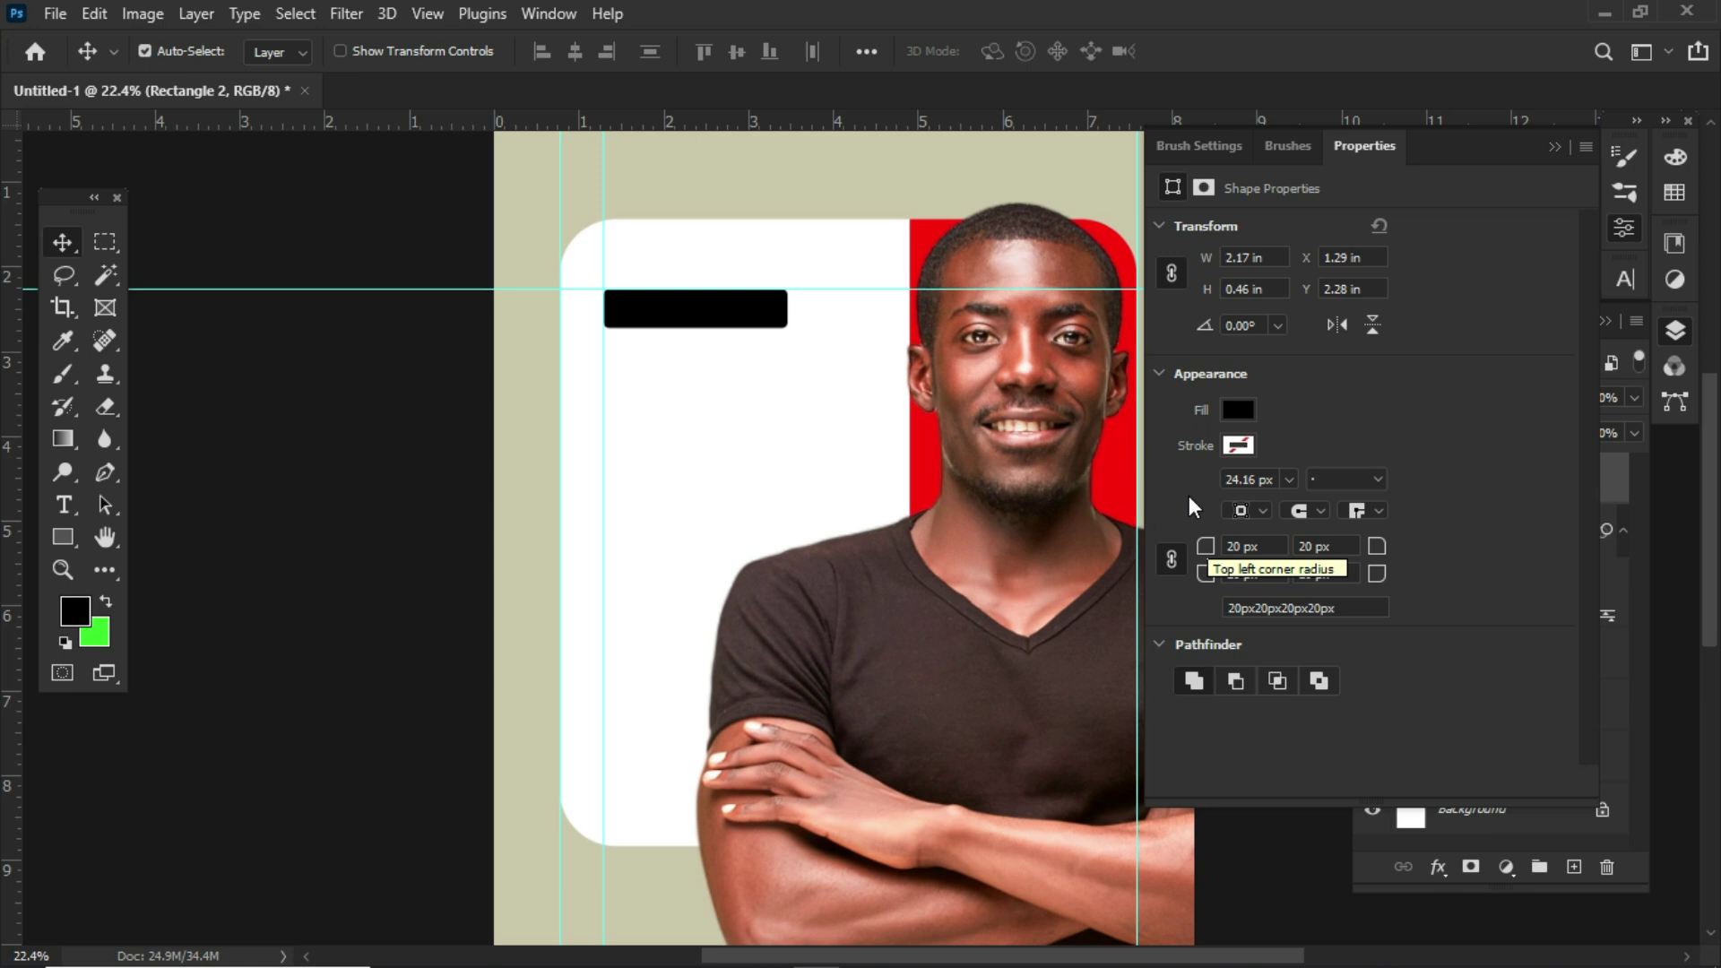
left_click(1265, 549)
type("3")
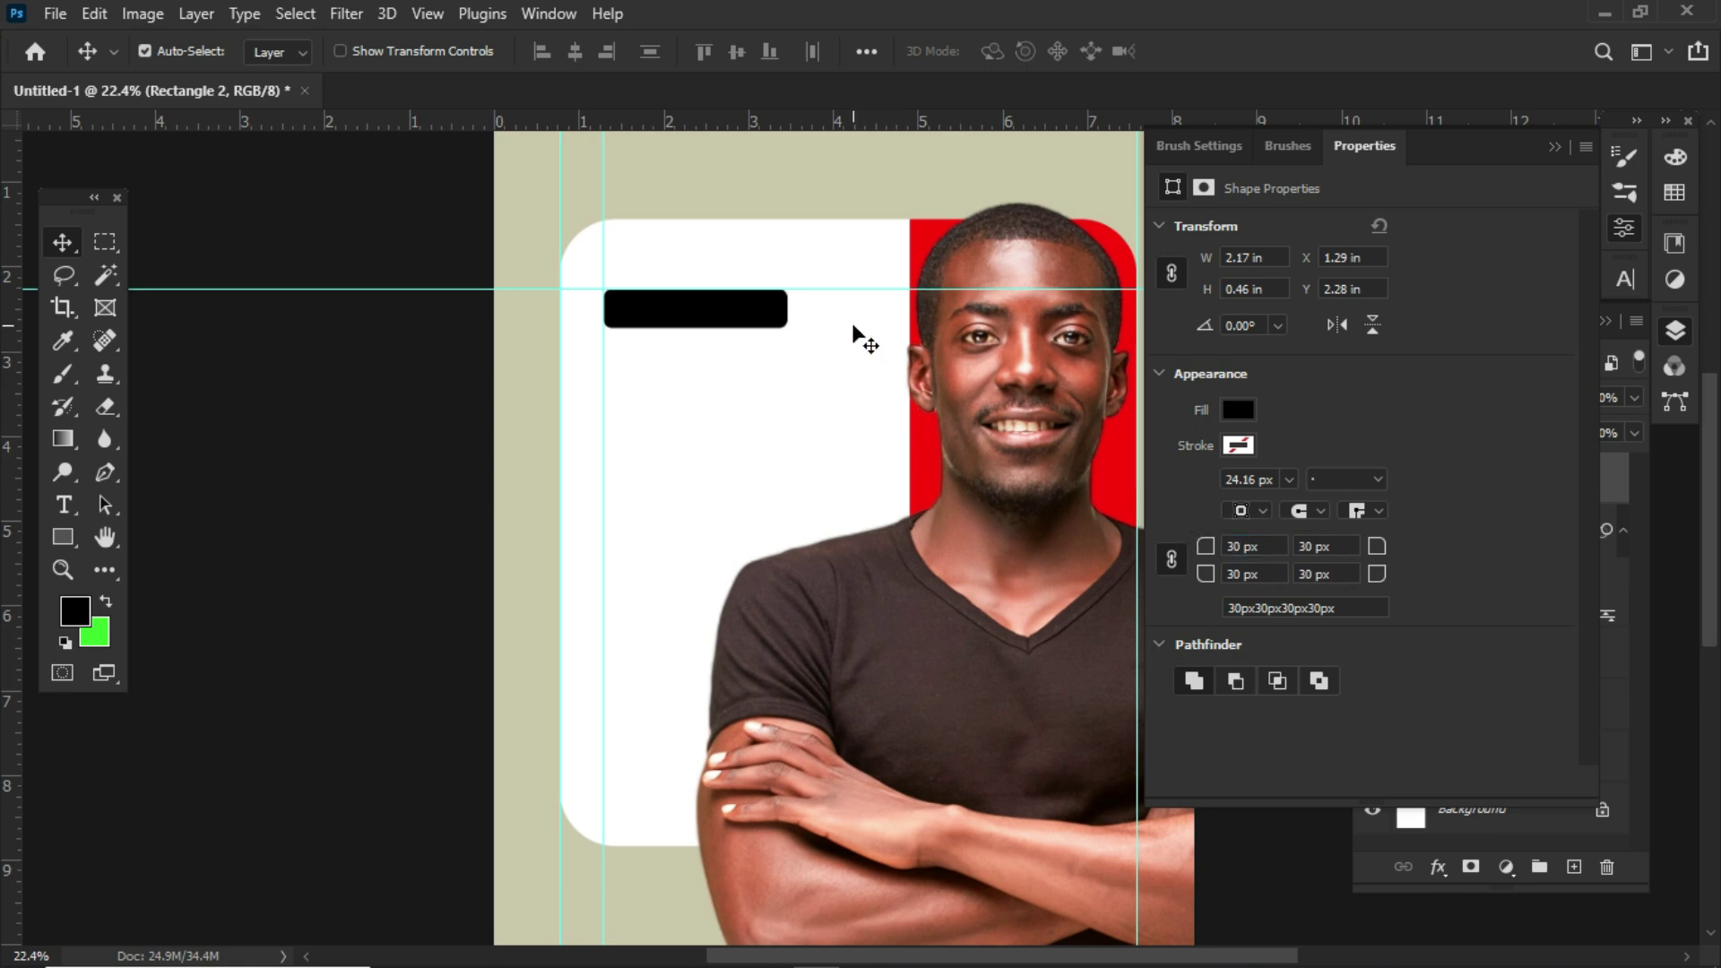
scroll(857, 334, "up", 2)
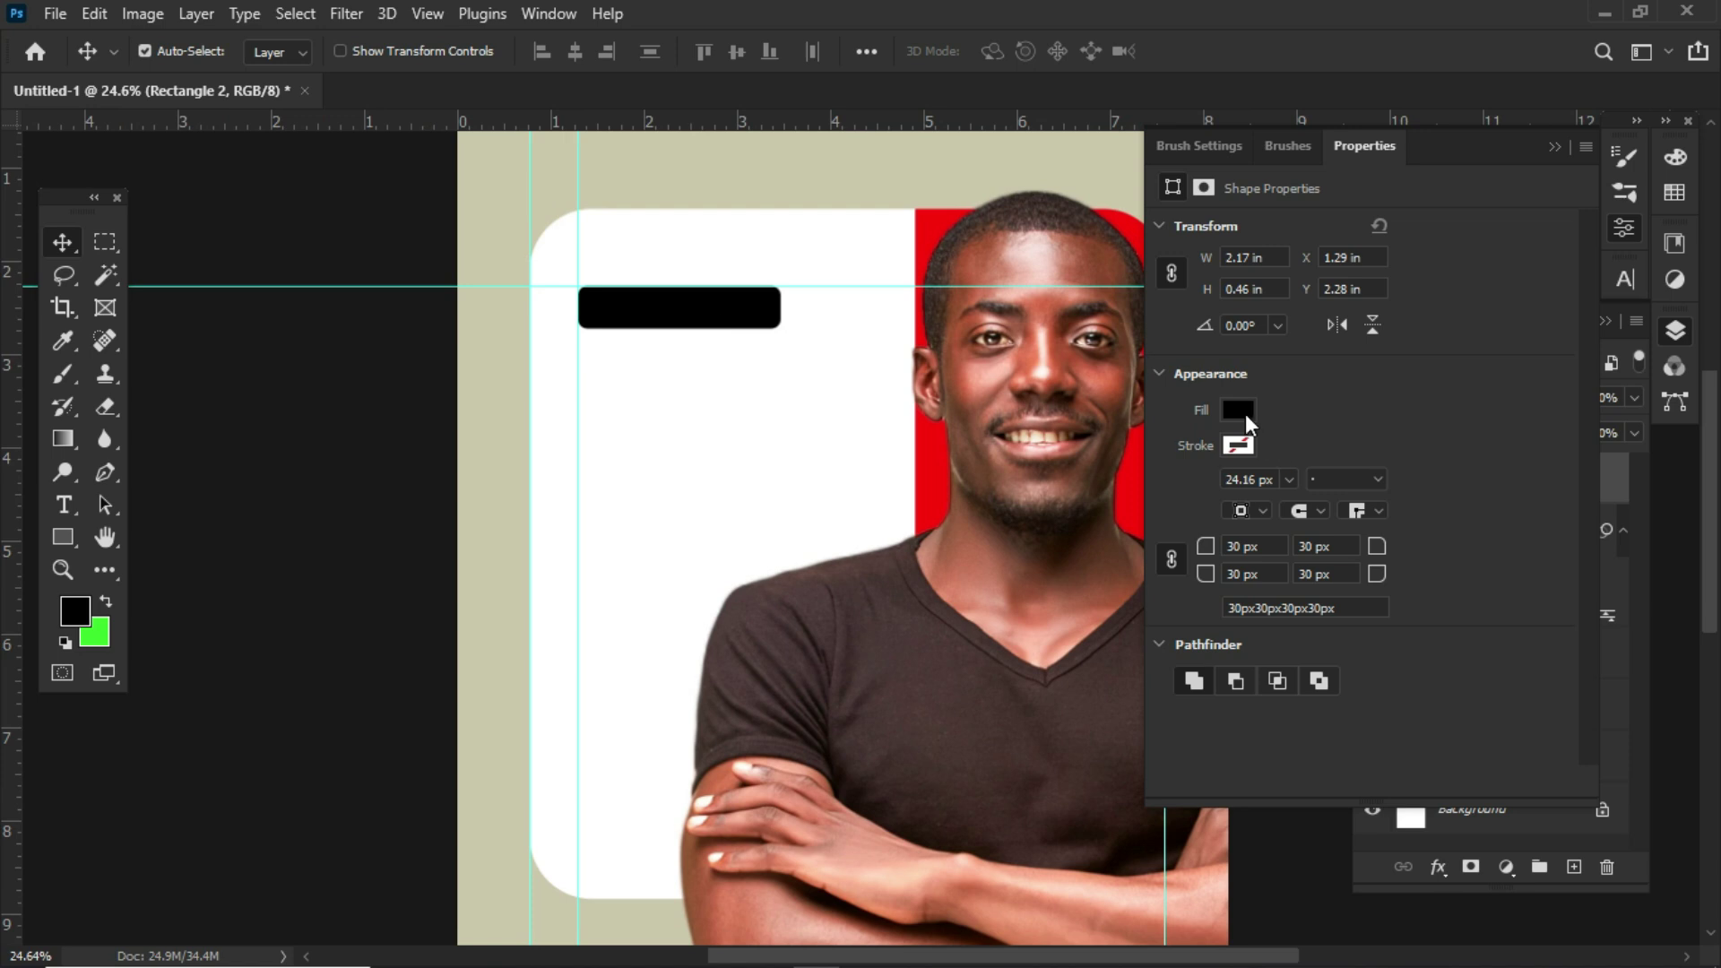
left_click(1245, 413)
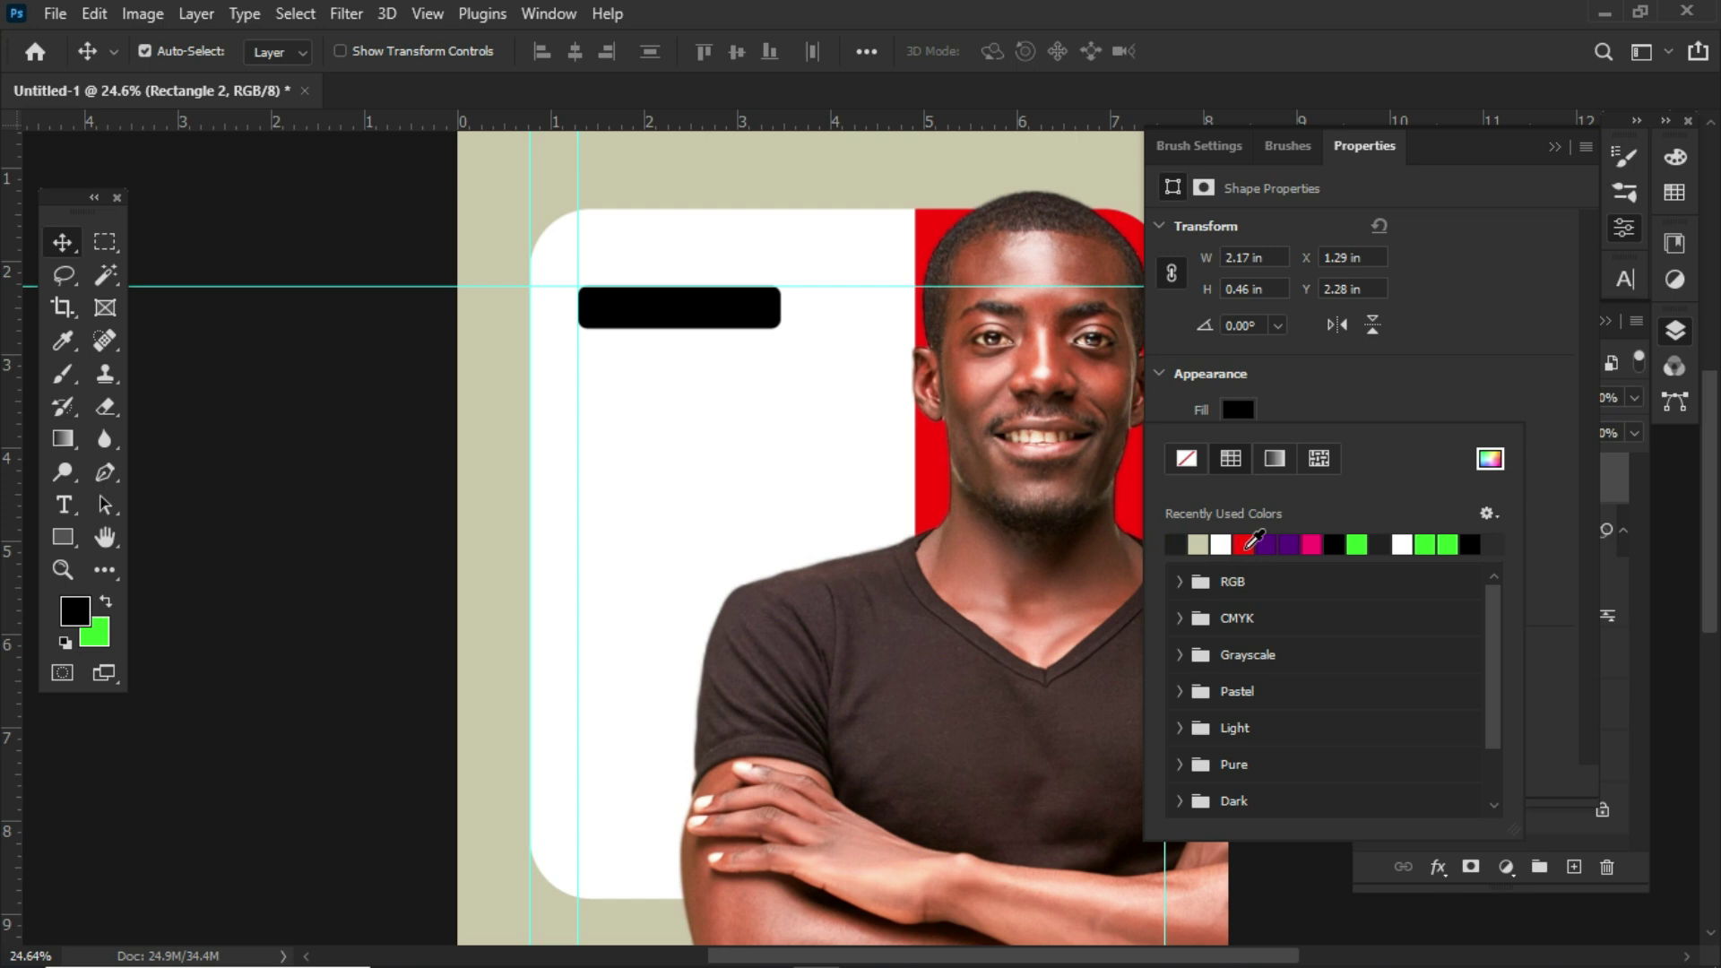
left_click(1245, 544)
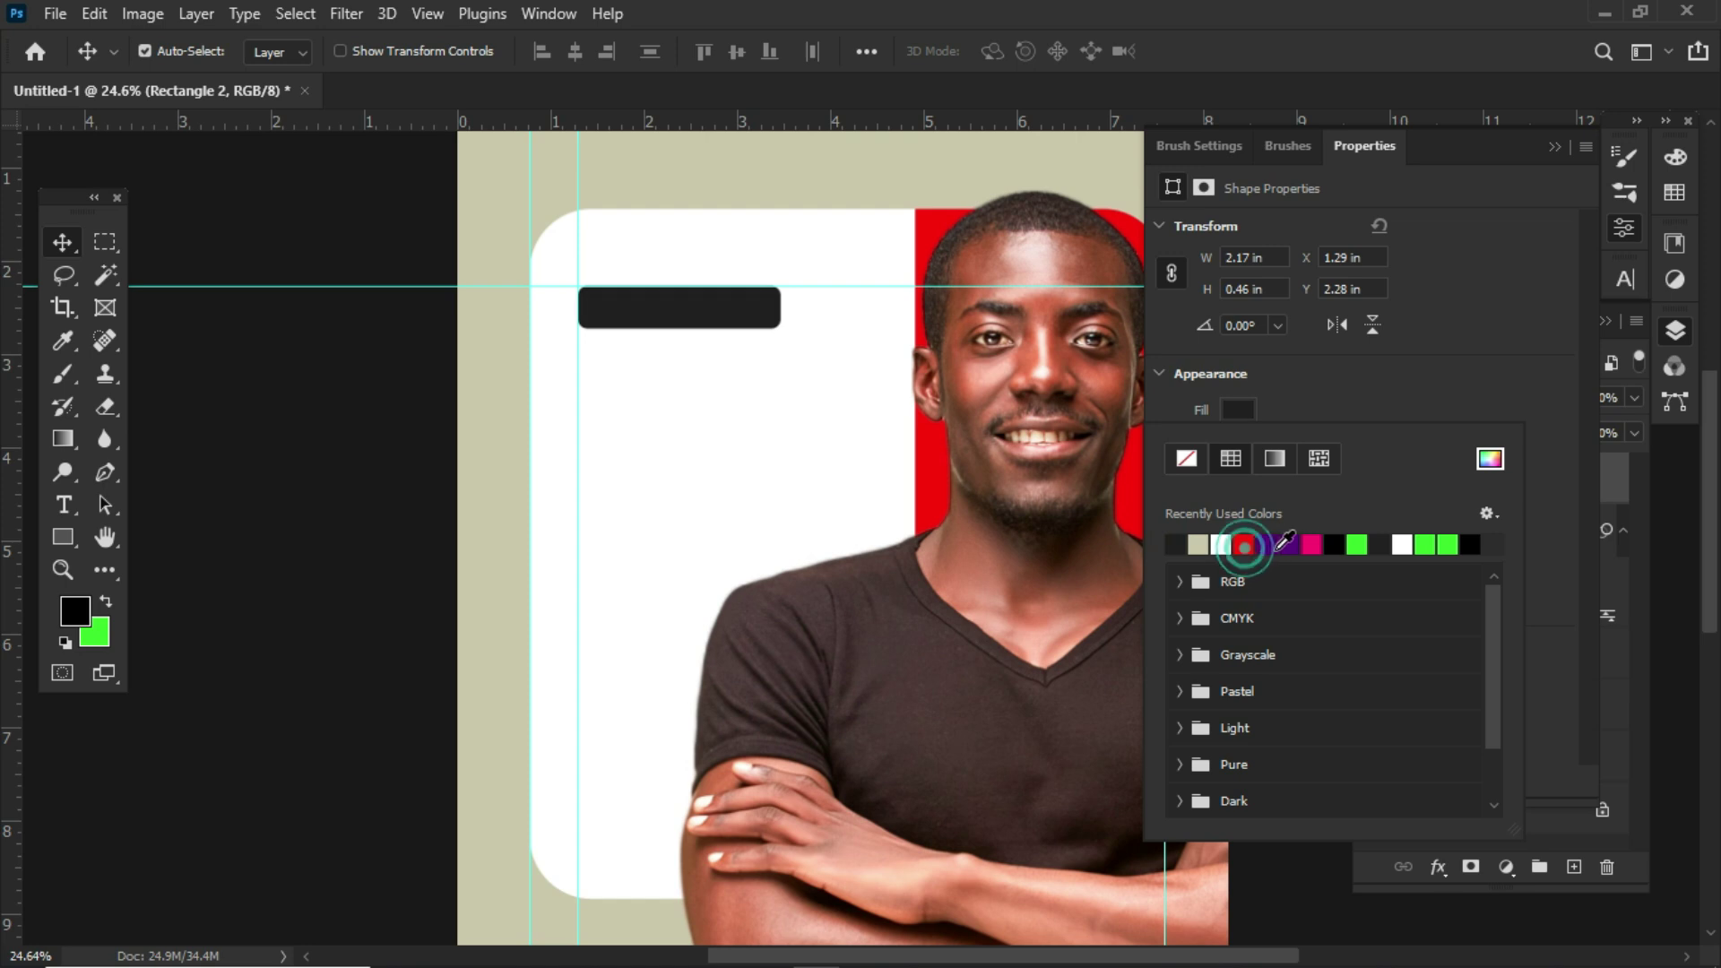
left_click(1555, 147)
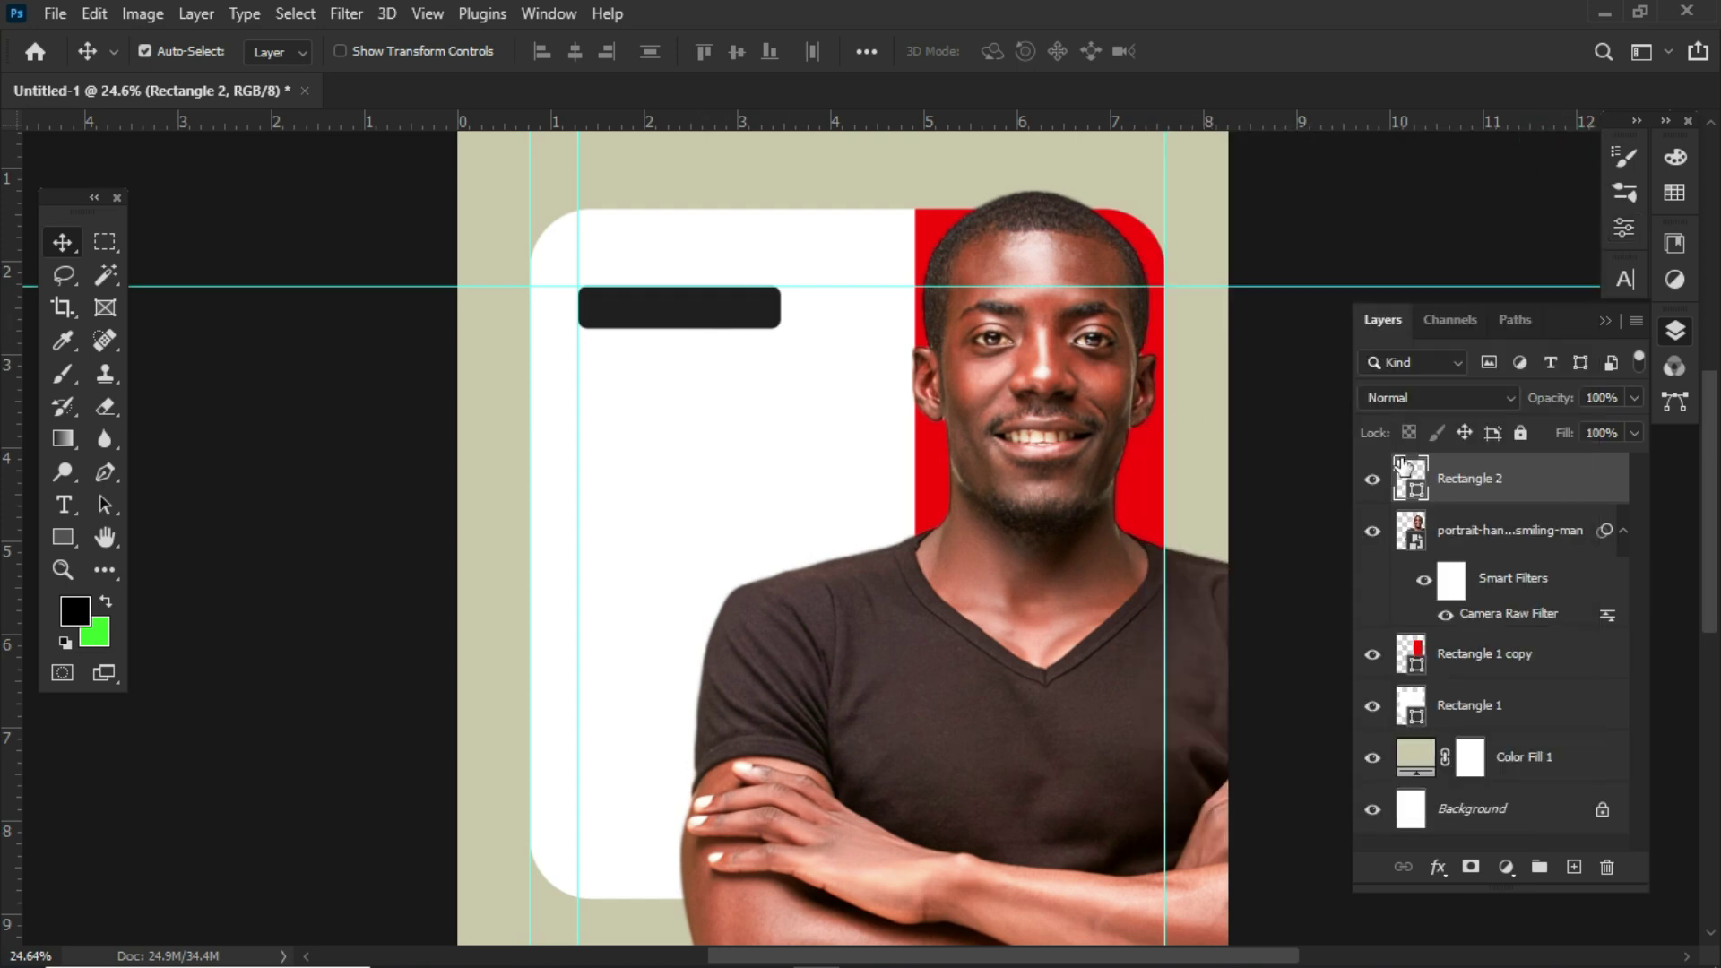
Change Rectangle 2's fill to the dark brown #382f2f sampled from the shirt.
double_click(1411, 482)
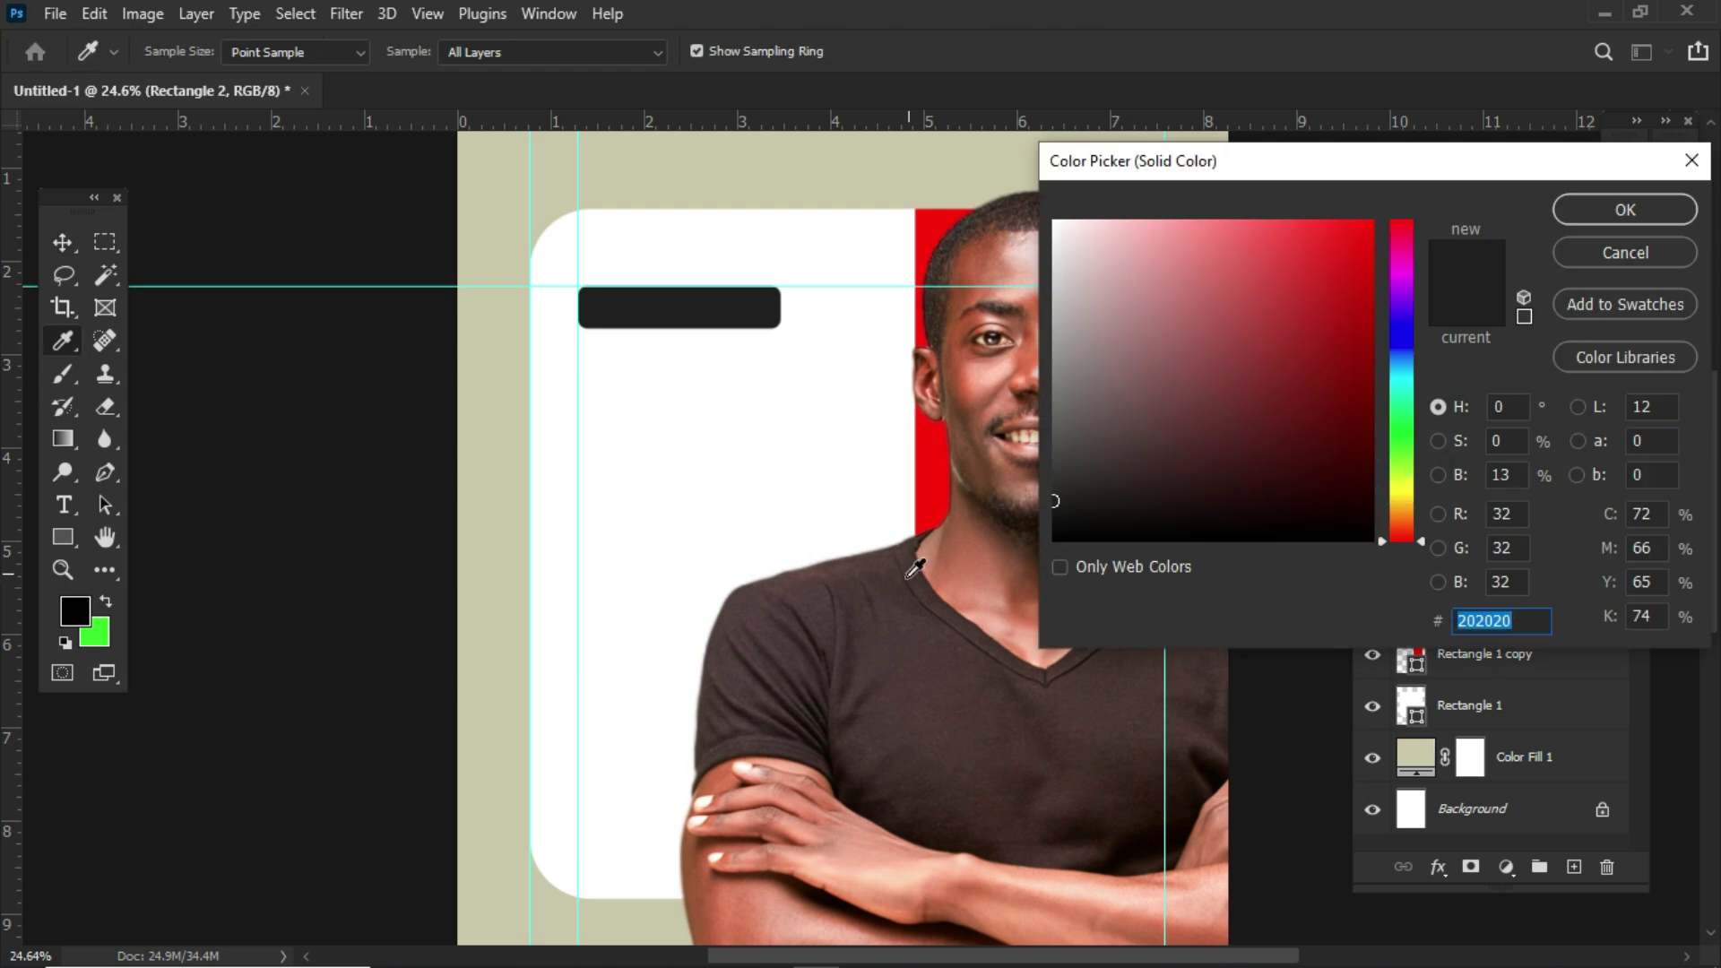
left_click(921, 664)
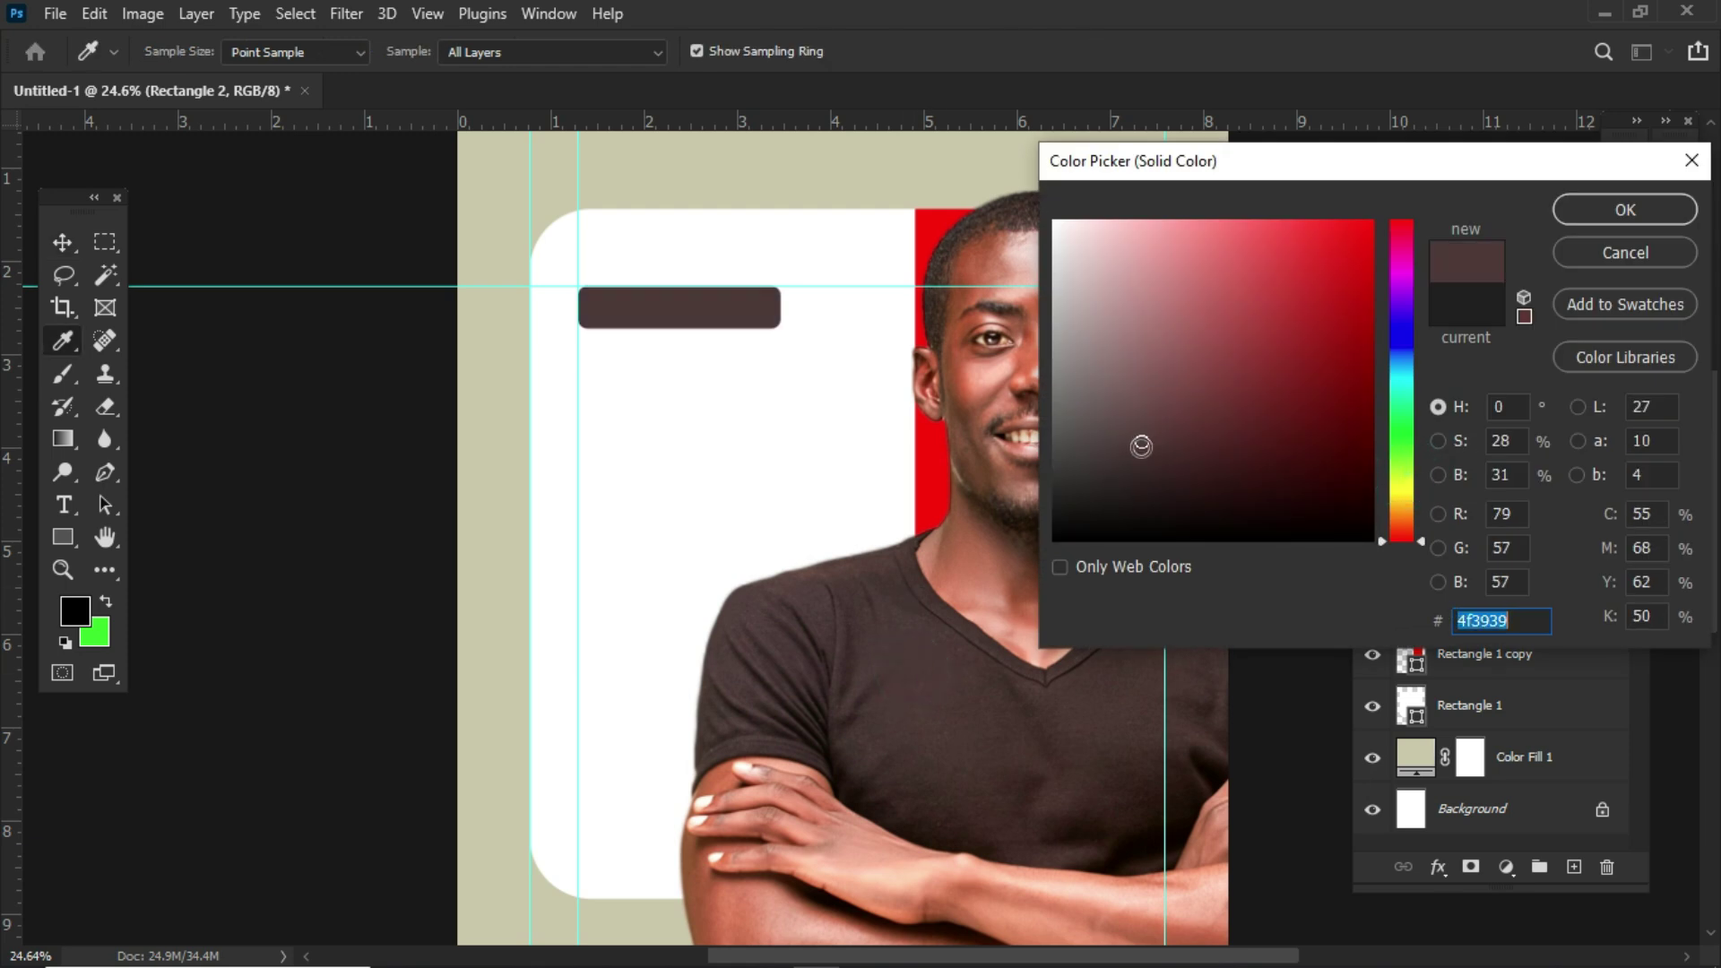
left_click_drag(1142, 445, 1104, 471)
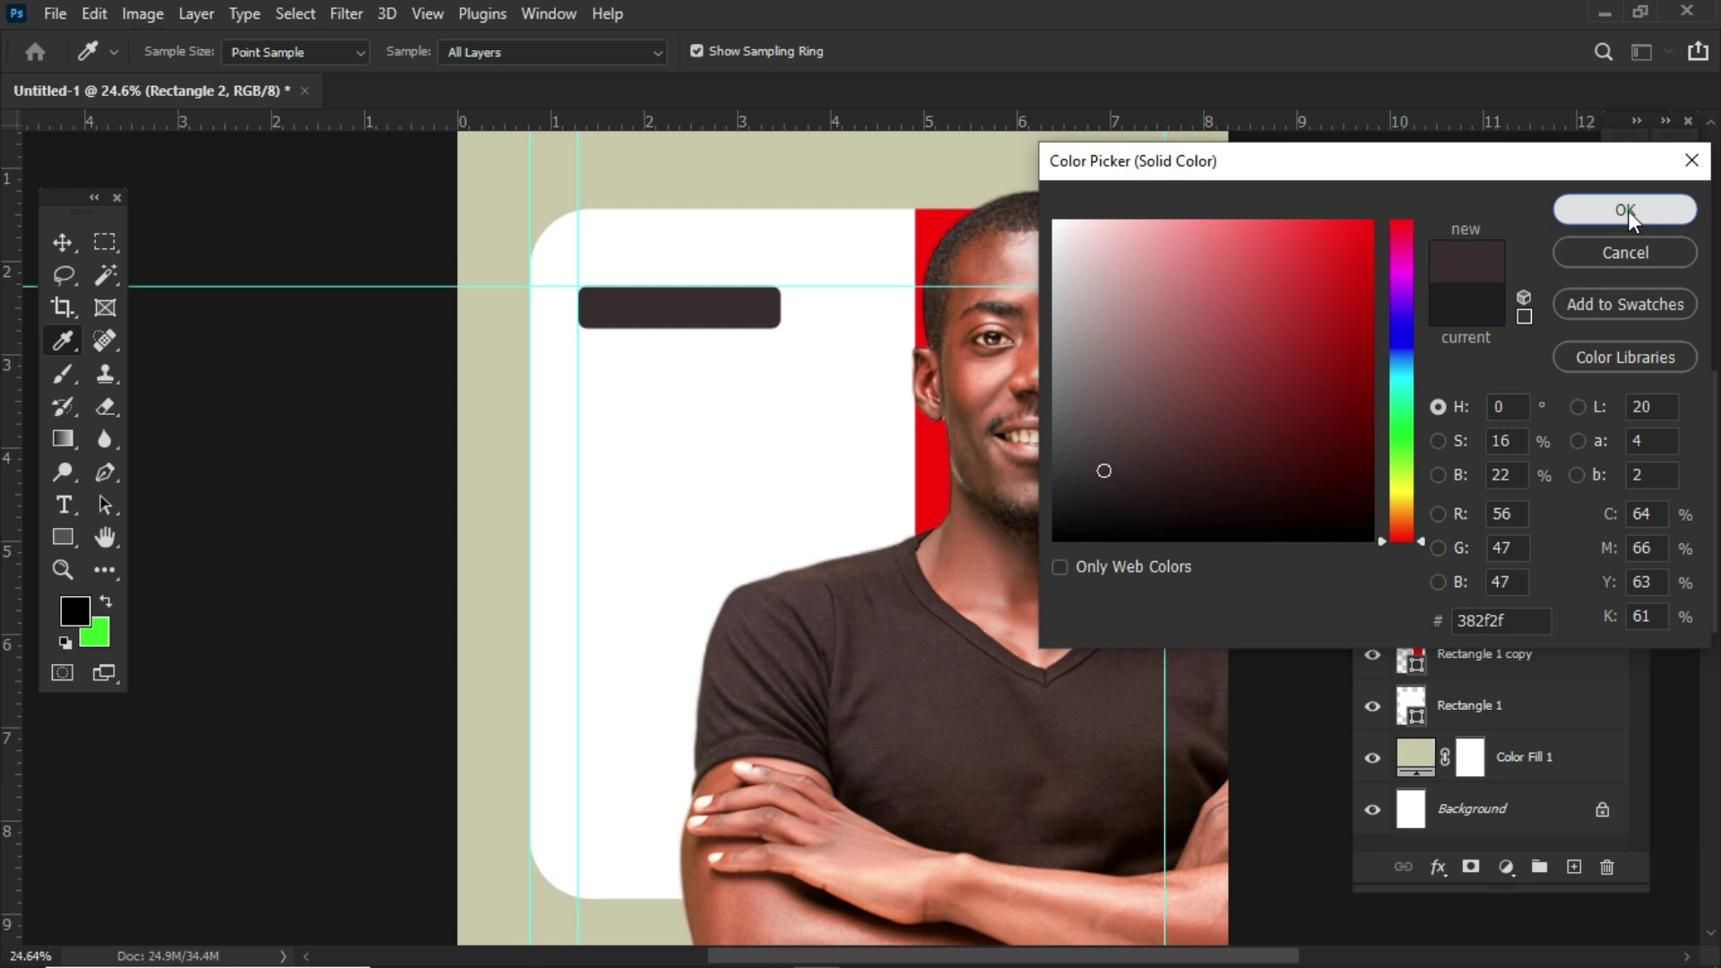
left_click(1628, 212)
scroll(716, 406, "down", 1)
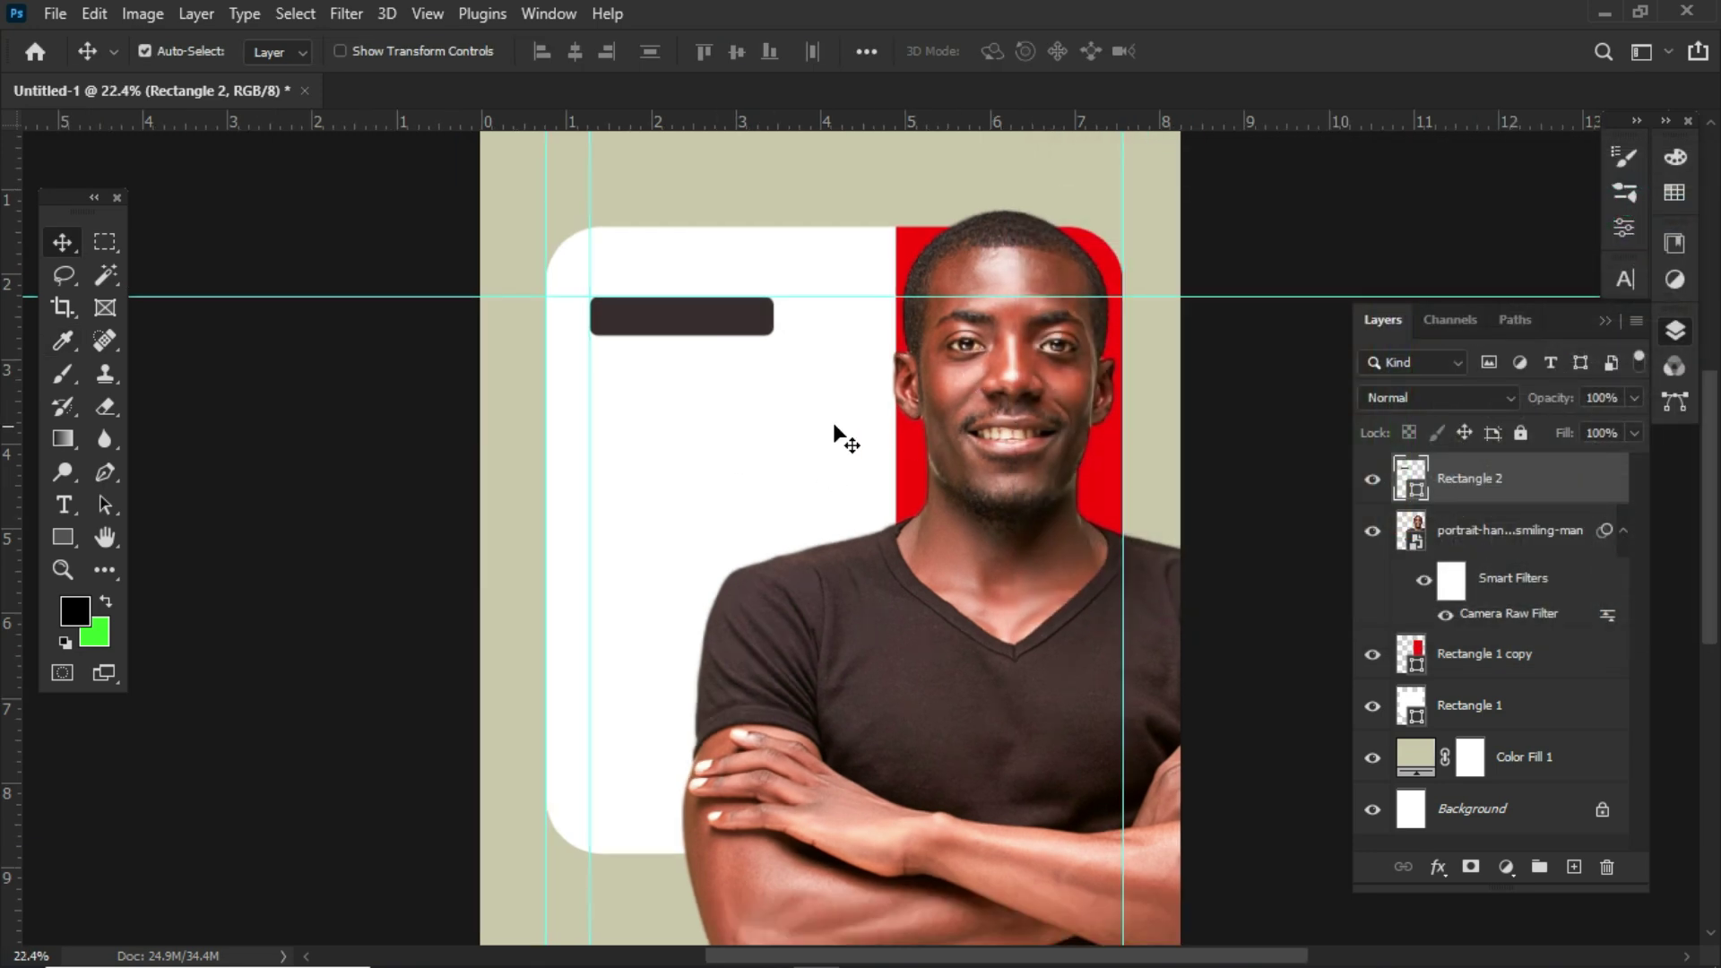
scroll(702, 332, "down", 1)
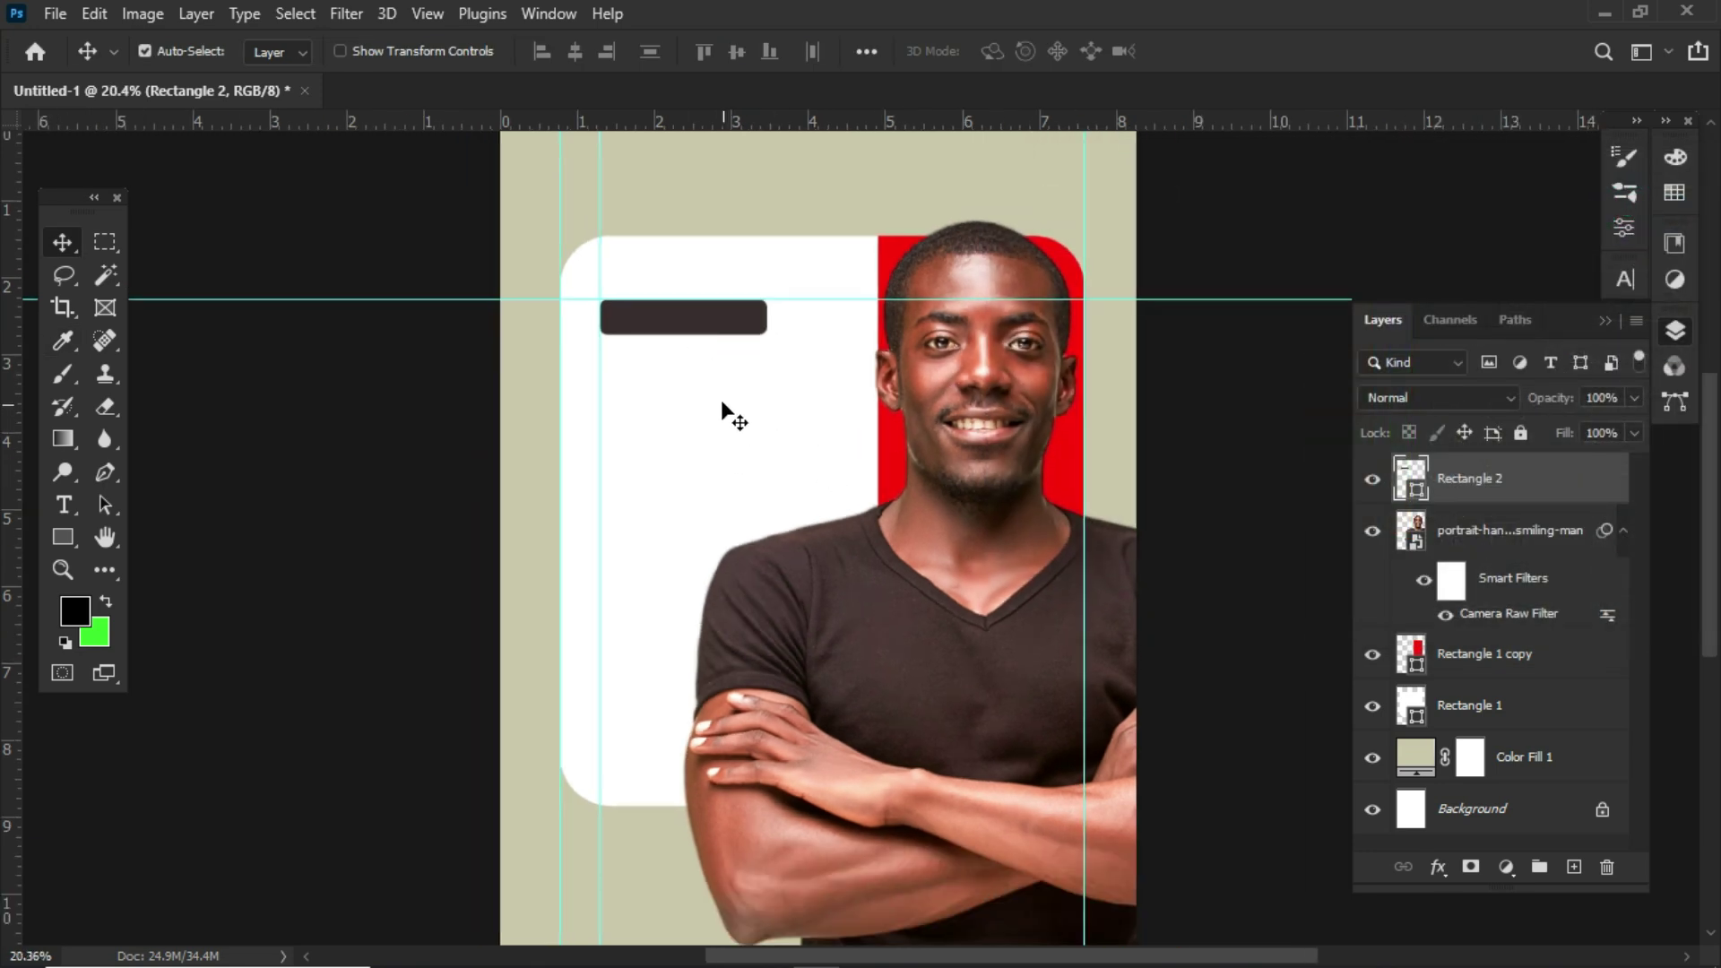
scroll(712, 336, "up", 1)
Scale the dark bar down to about 71% of its size.
key("ctrl+t")
left_click_drag(784, 339, 755, 295)
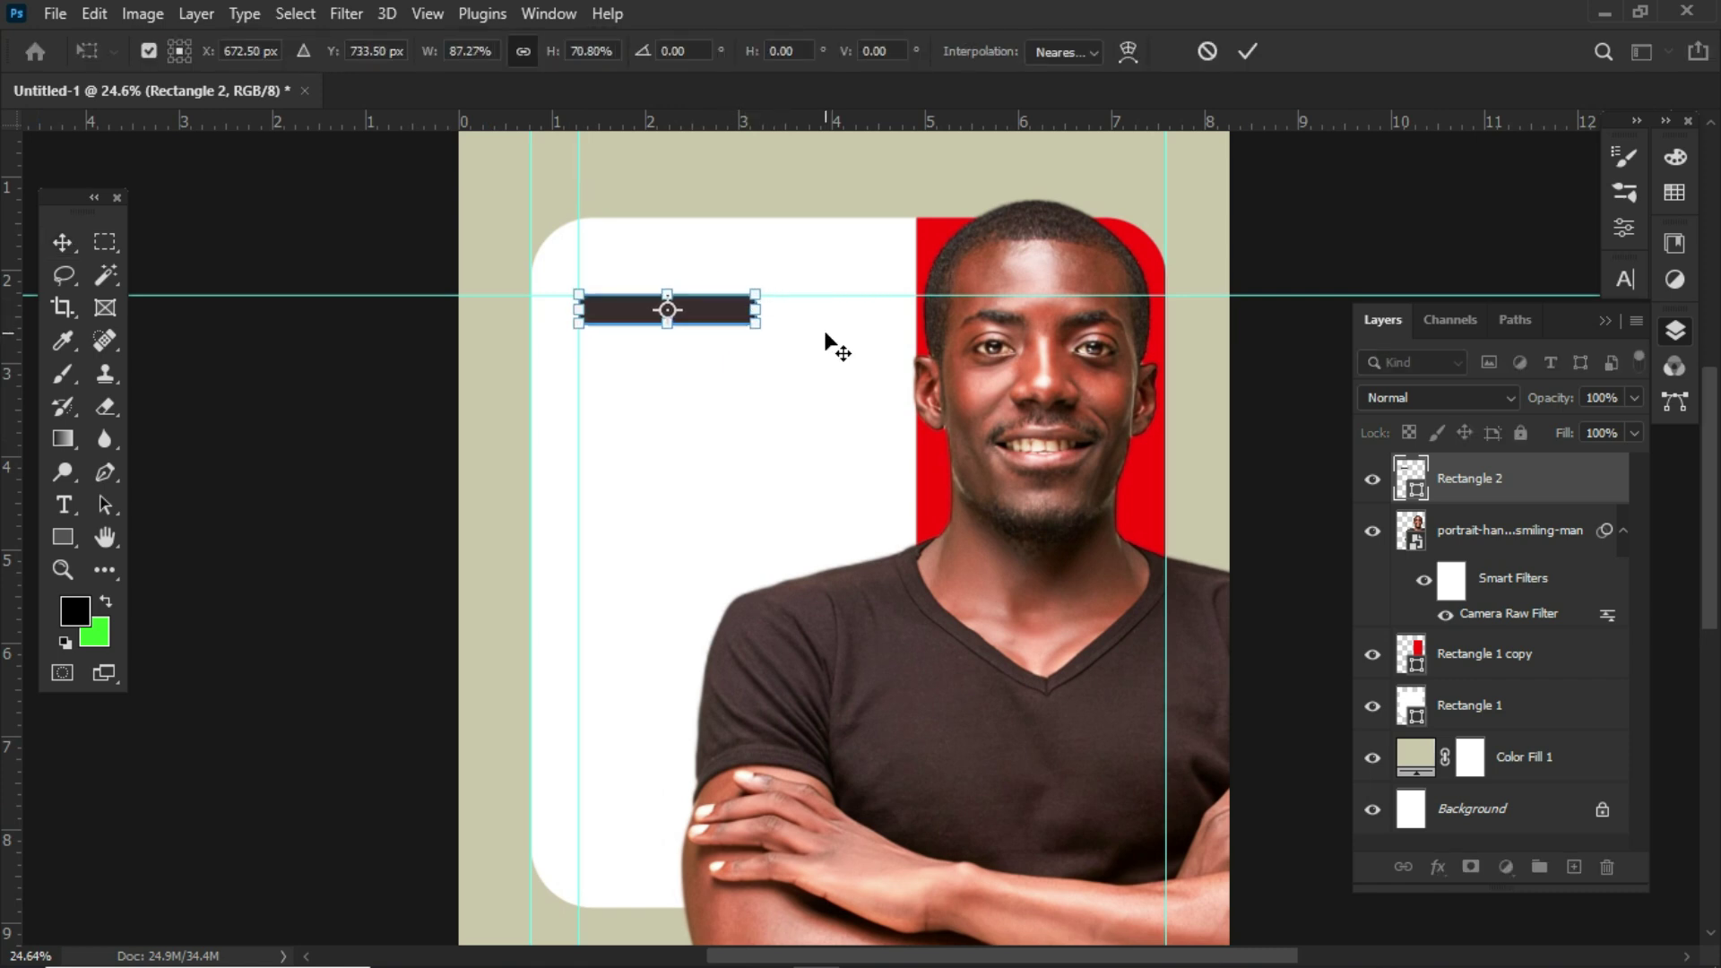
key("Return")
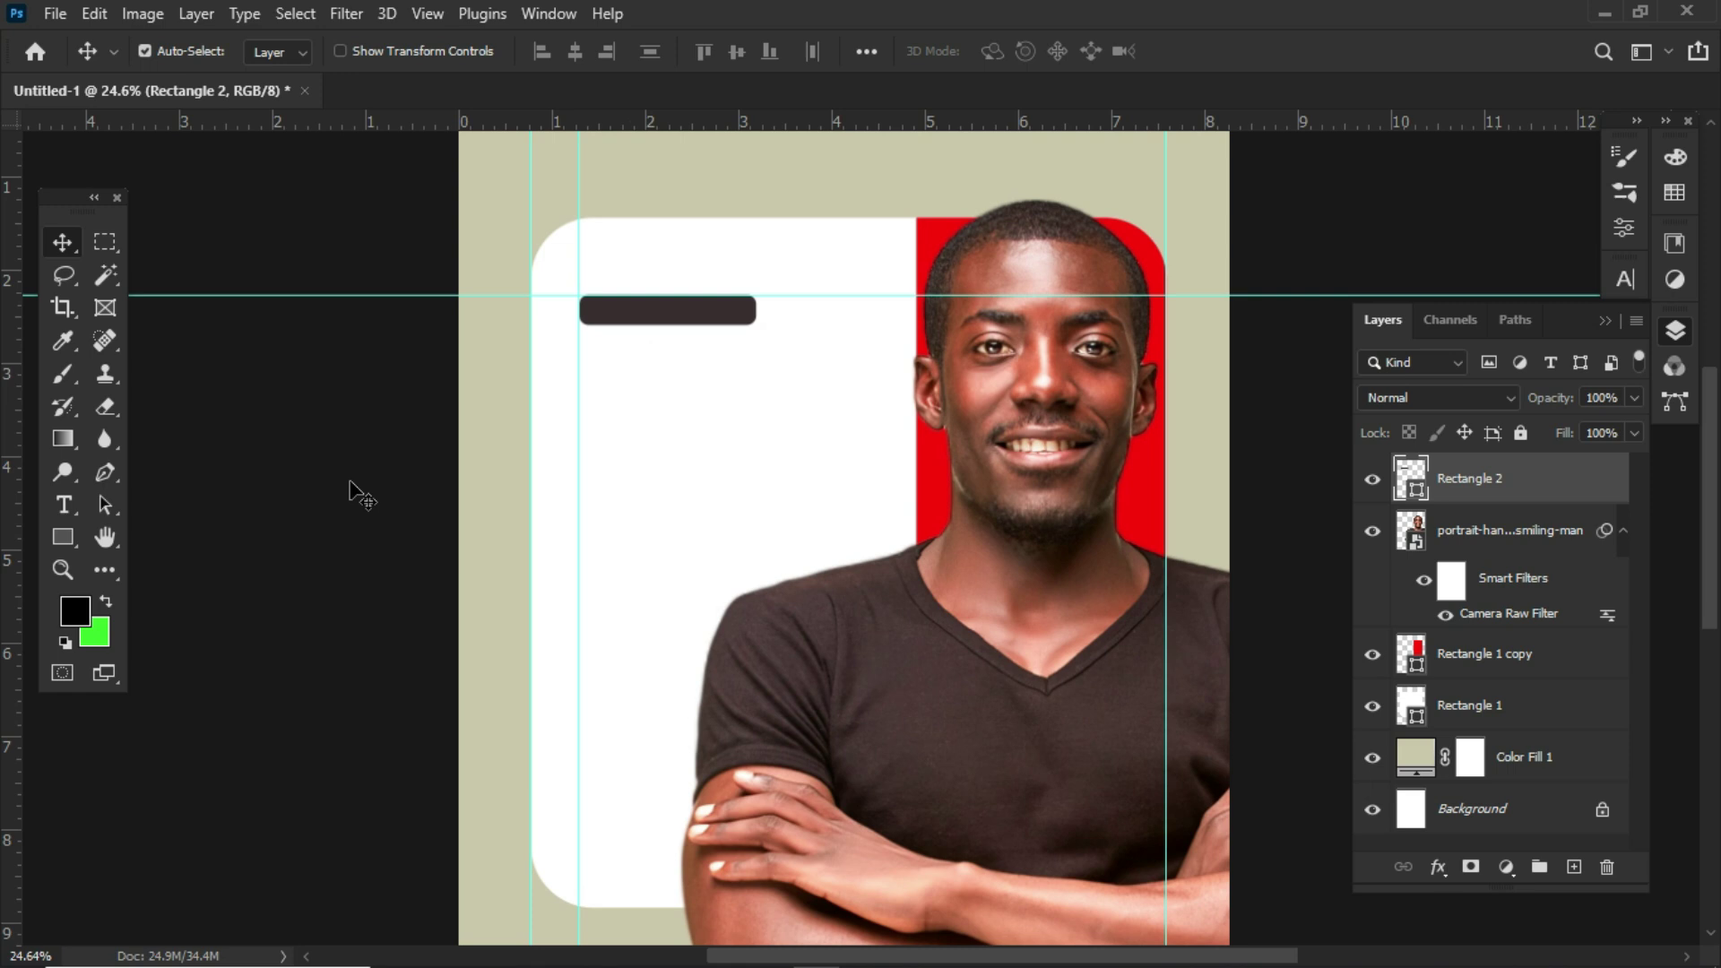
Add an 18 pt, left-aligned Lorem Ipsum text layer near the dark bar.
left_click(55, 508)
left_click(617, 394)
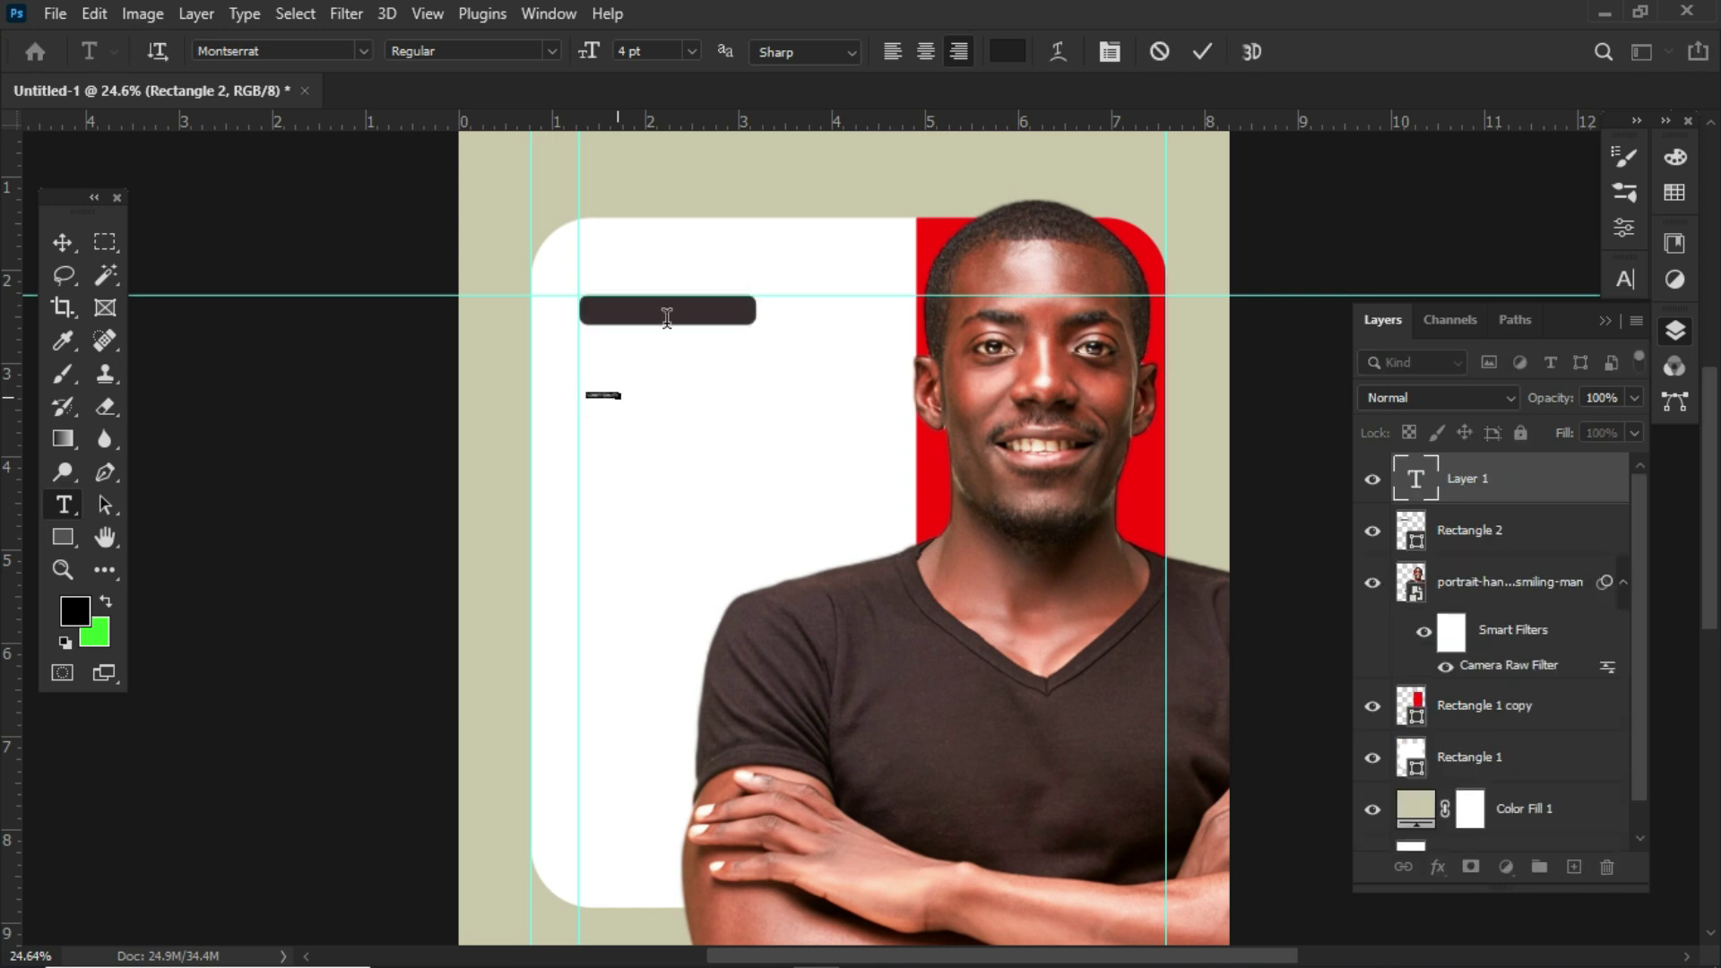
left_click(693, 51)
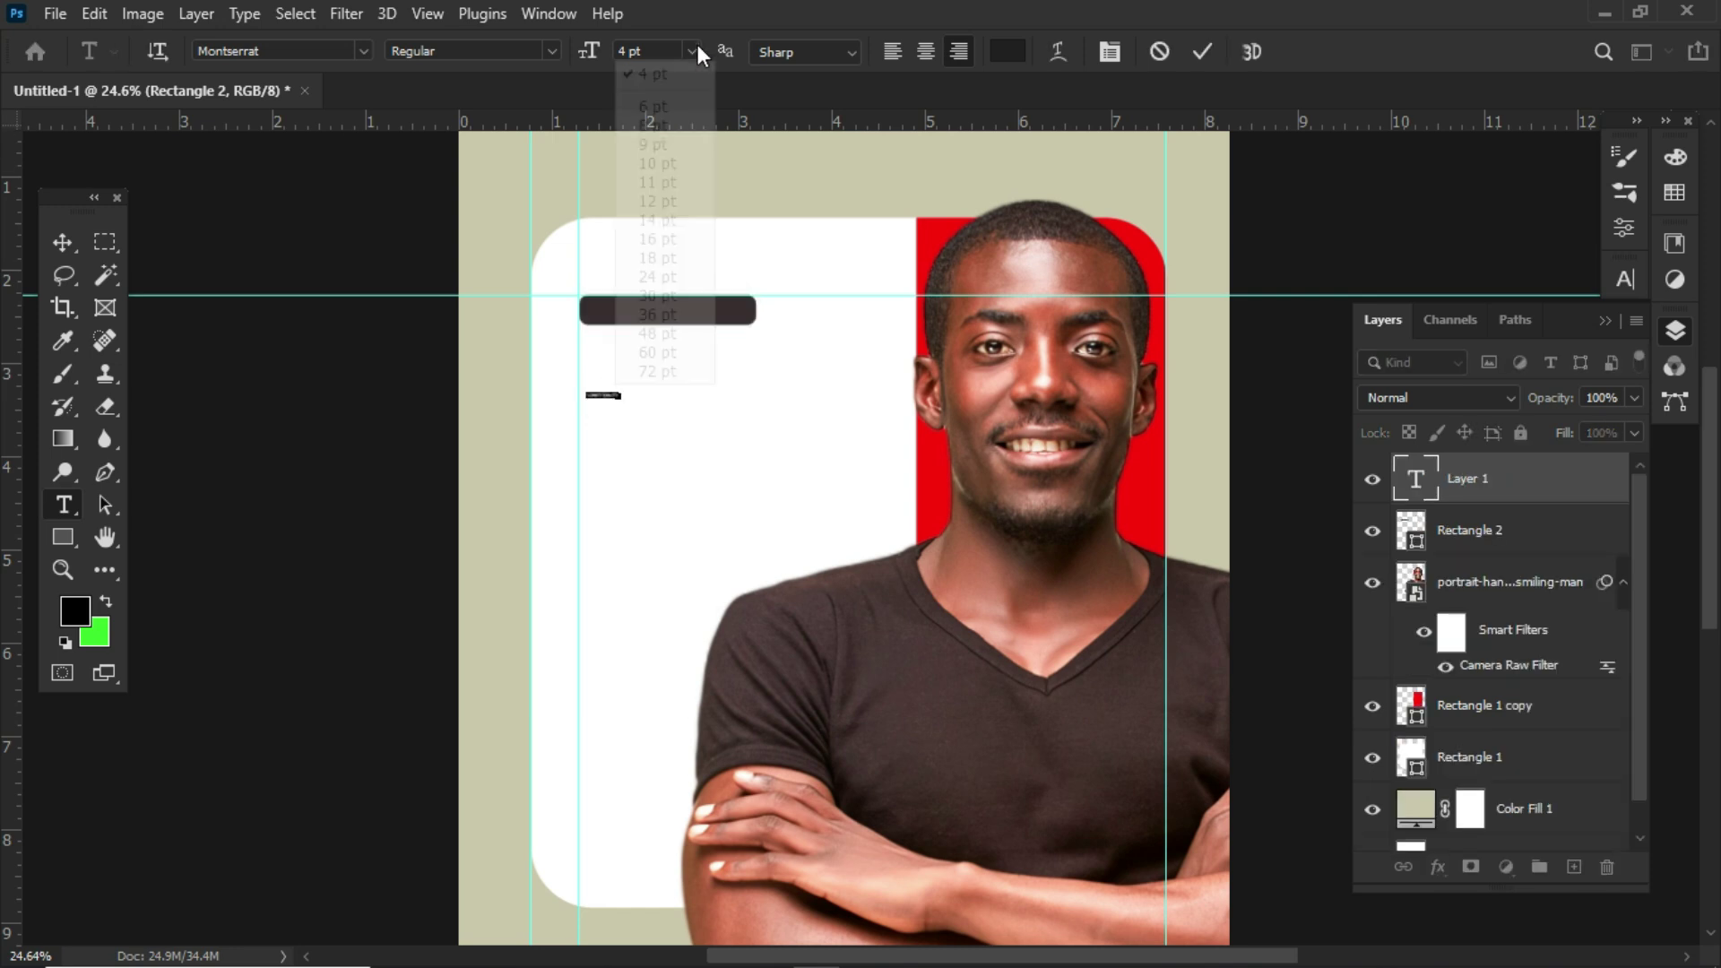
left_click(656, 260)
left_click_drag(628, 430, 798, 403)
left_click(896, 51)
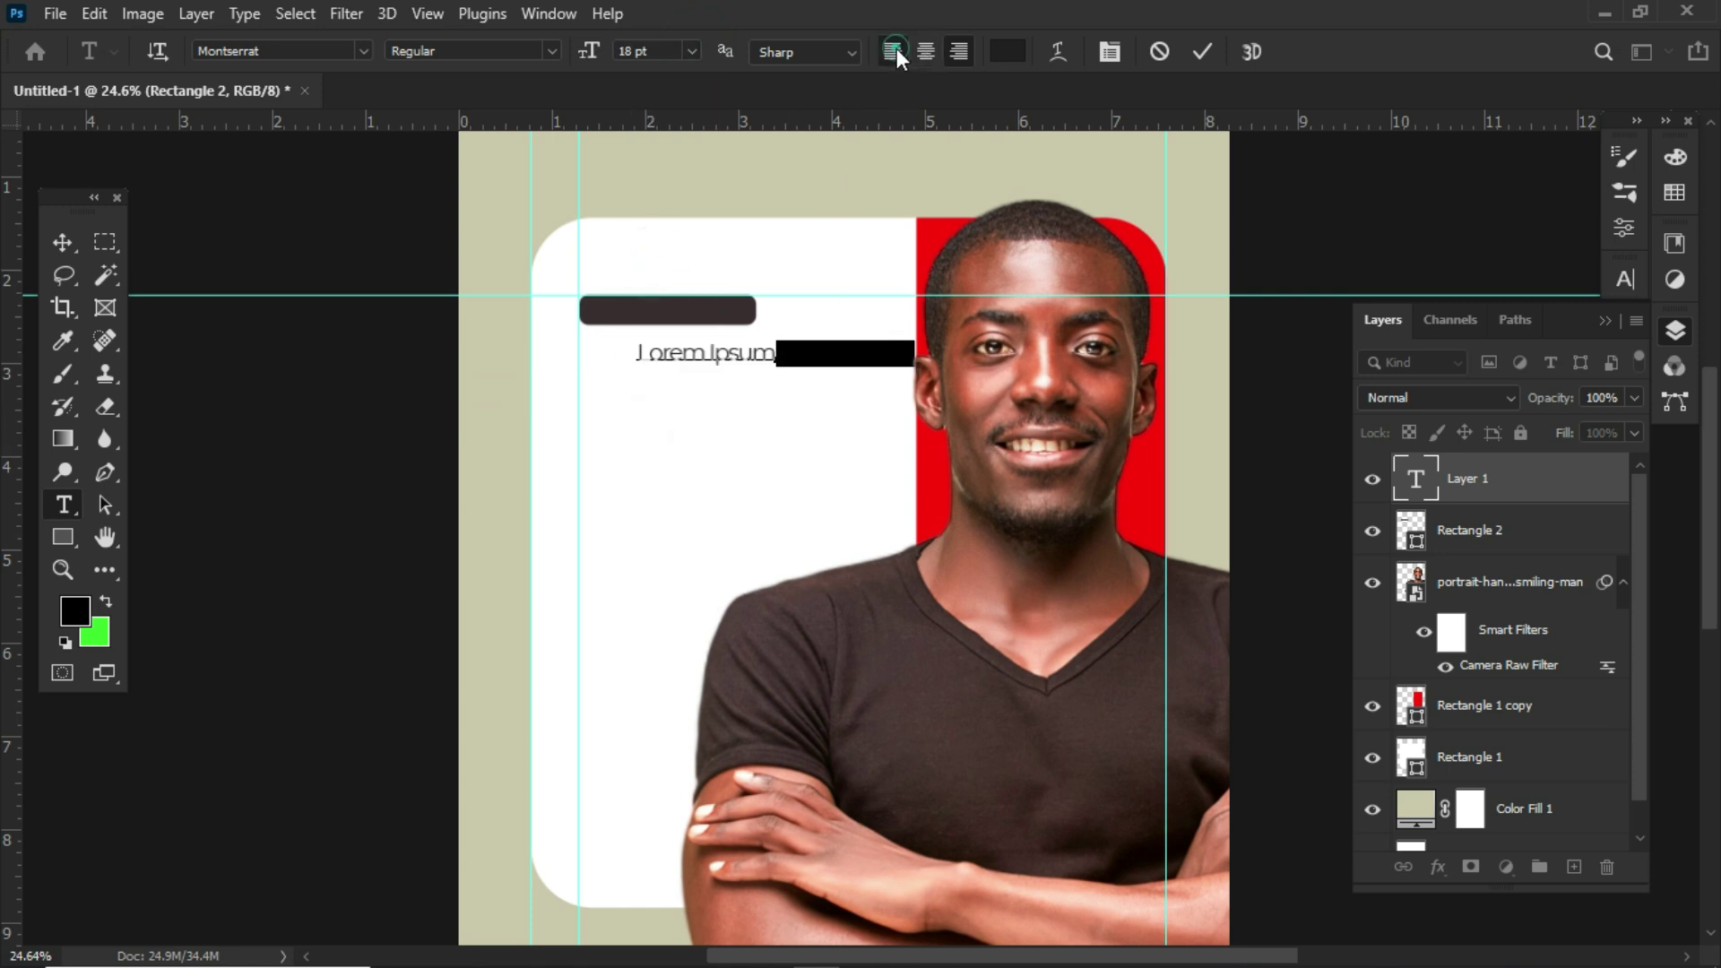
Move the Lorem Ipsum text into the dark bar and colour it #ffffff.
left_click_drag(756, 374, 581, 328)
left_click(1006, 51)
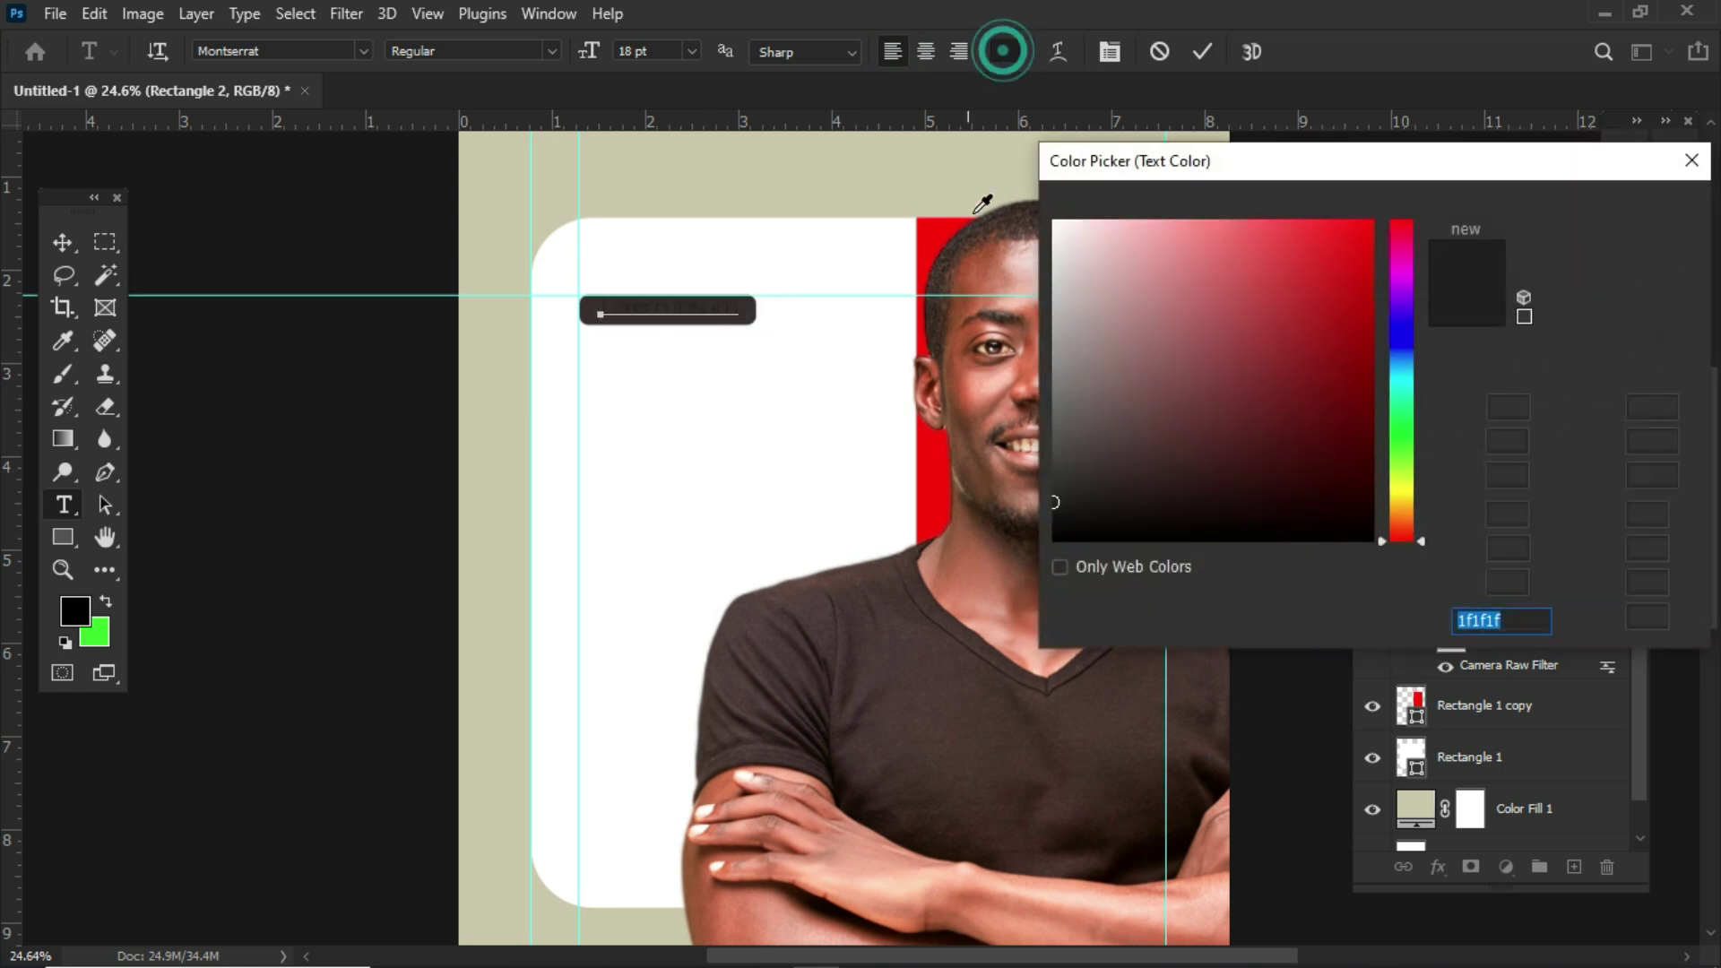
type("ffffff")
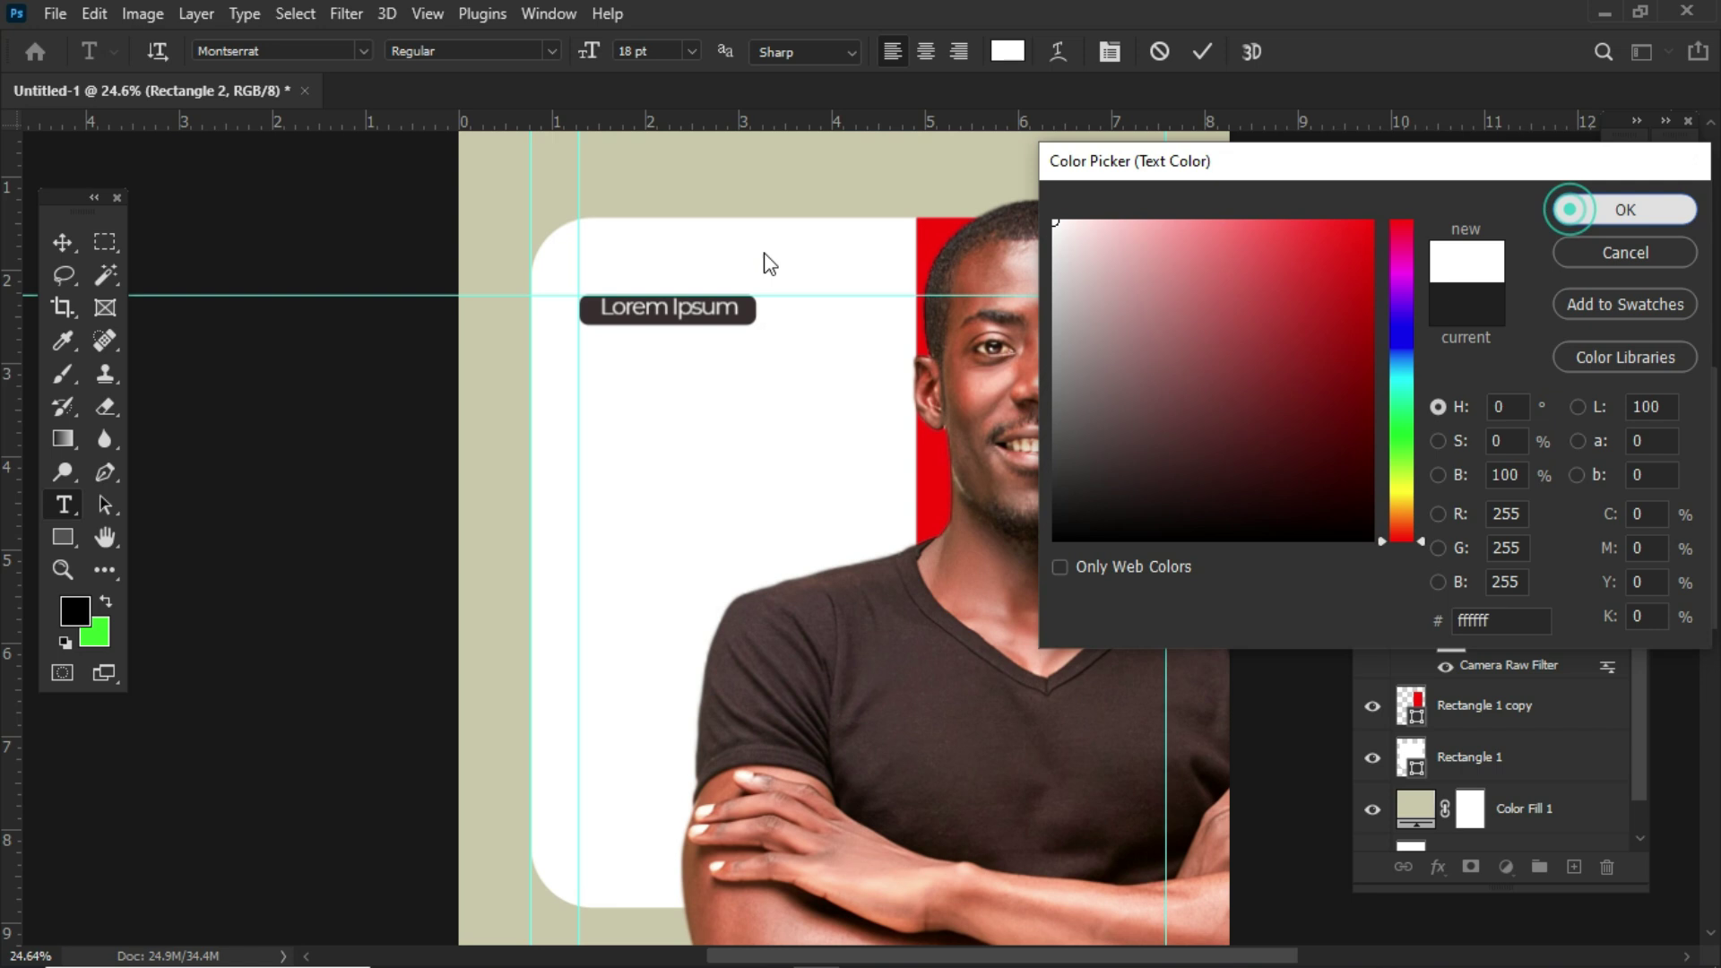
left_click(1564, 210)
scroll(708, 301, "up", 2)
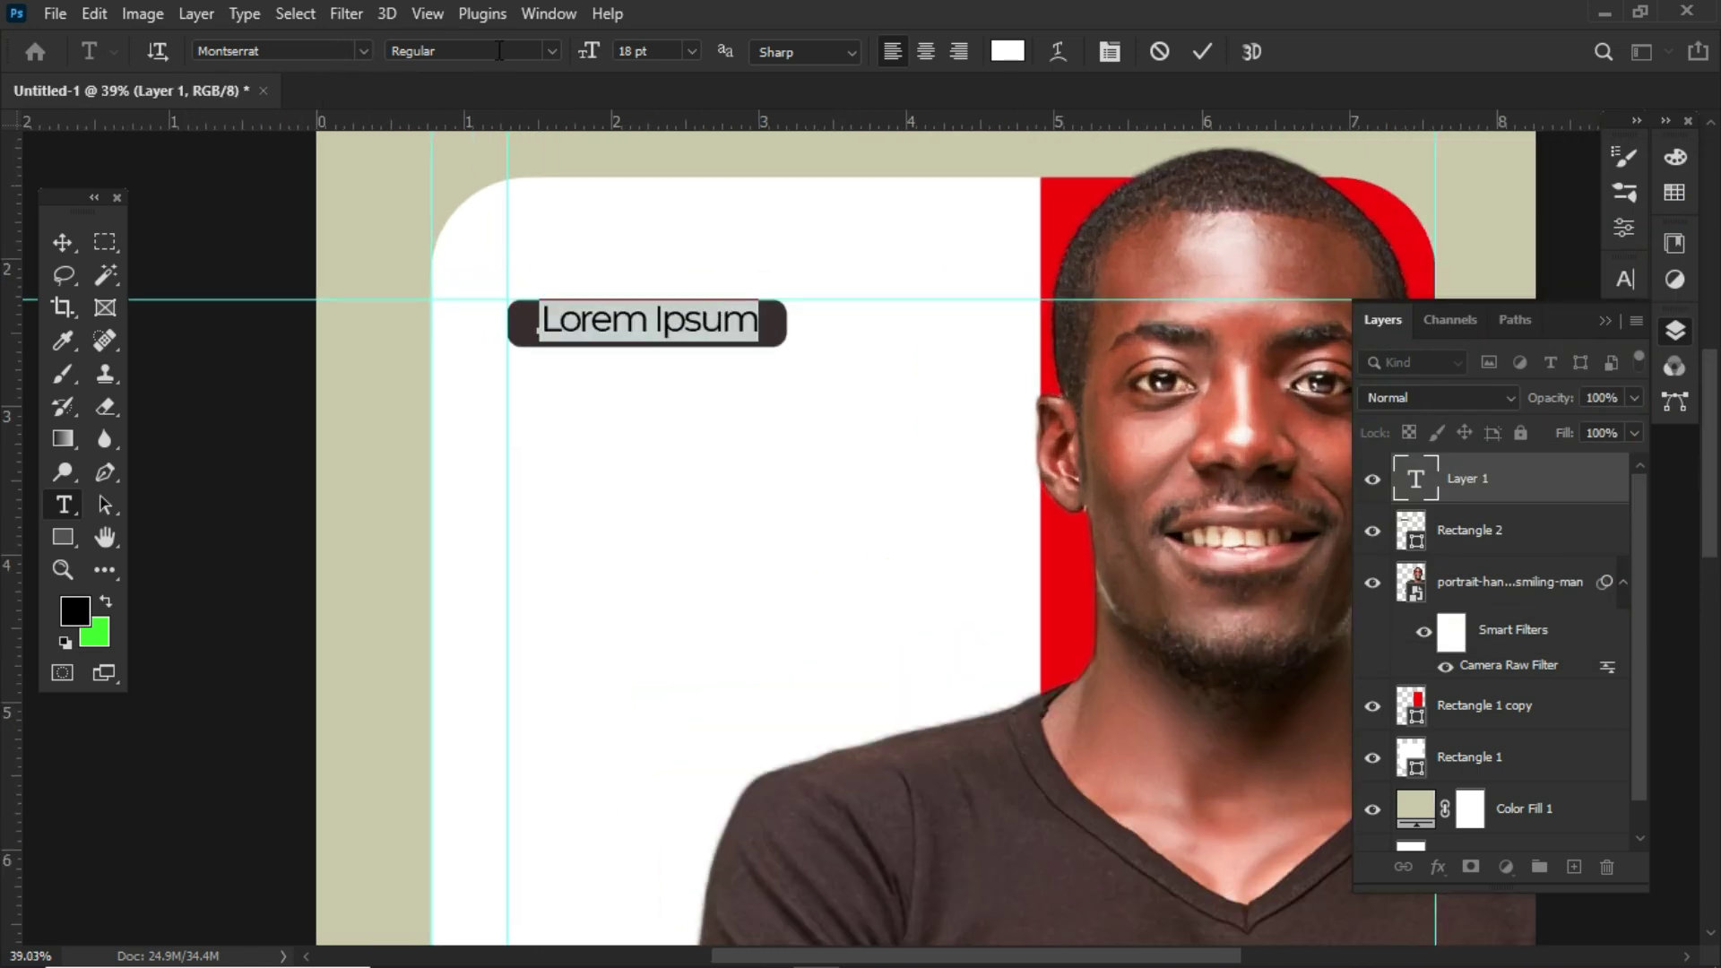
Switch the bar text to Montserrat SemiBold and retype it as CALL TO ACTION.
left_click(552, 52)
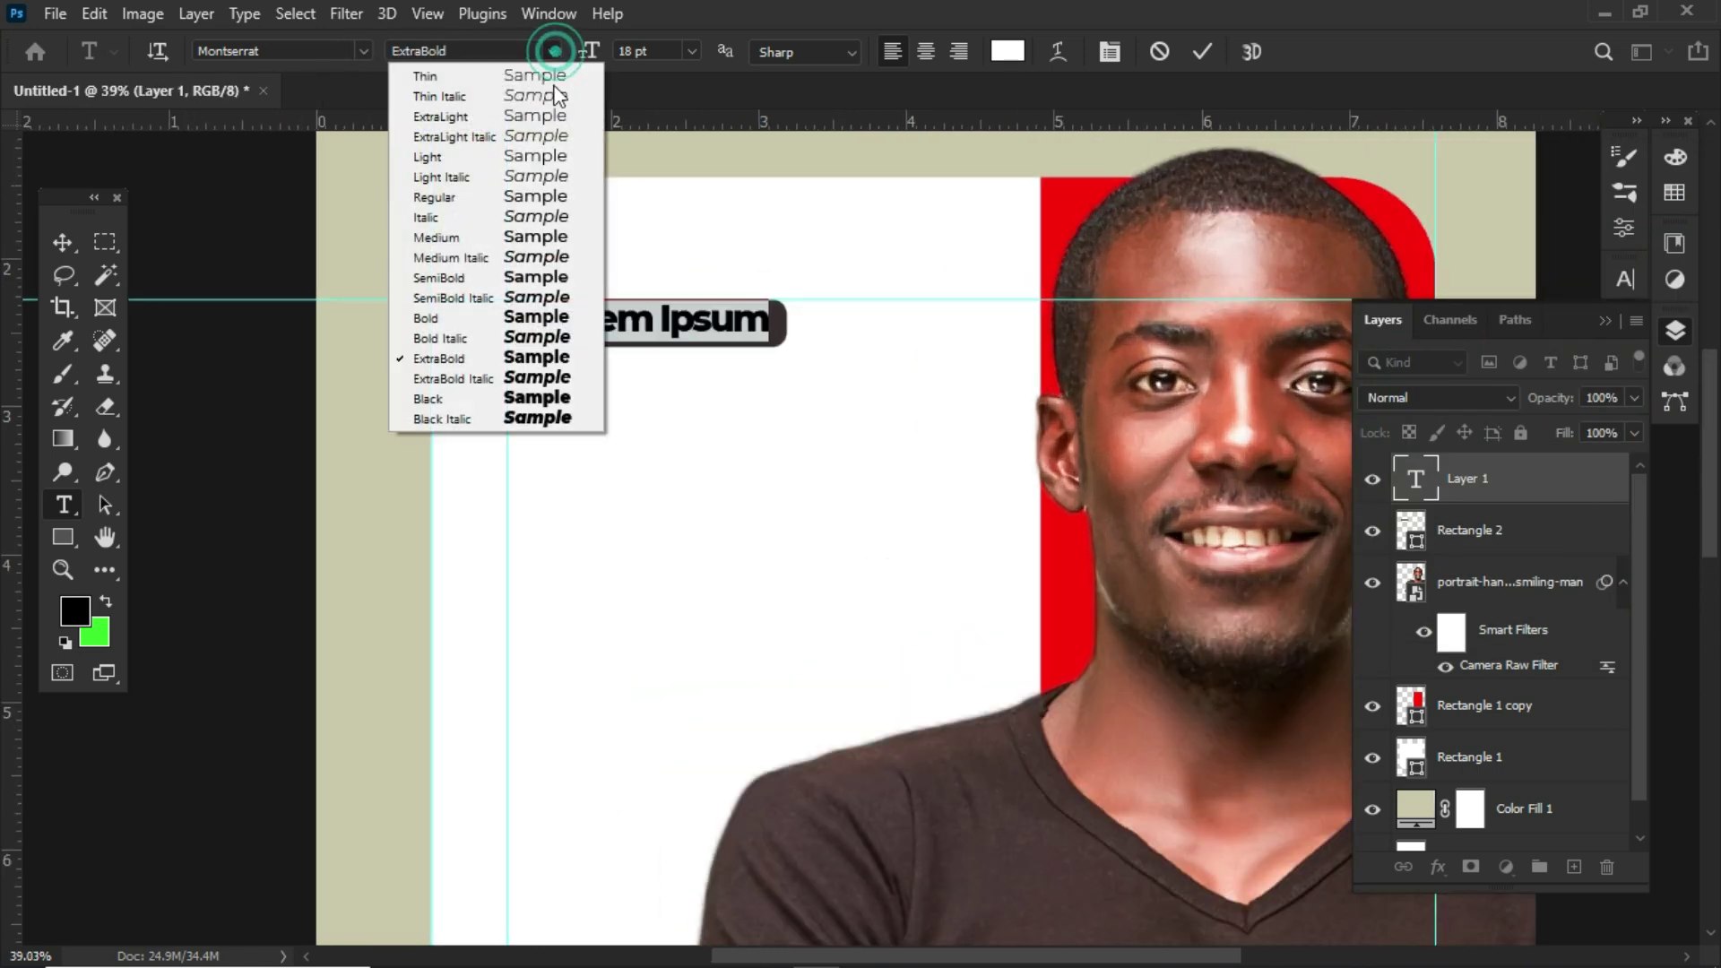
left_click(538, 285)
left_click(538, 276)
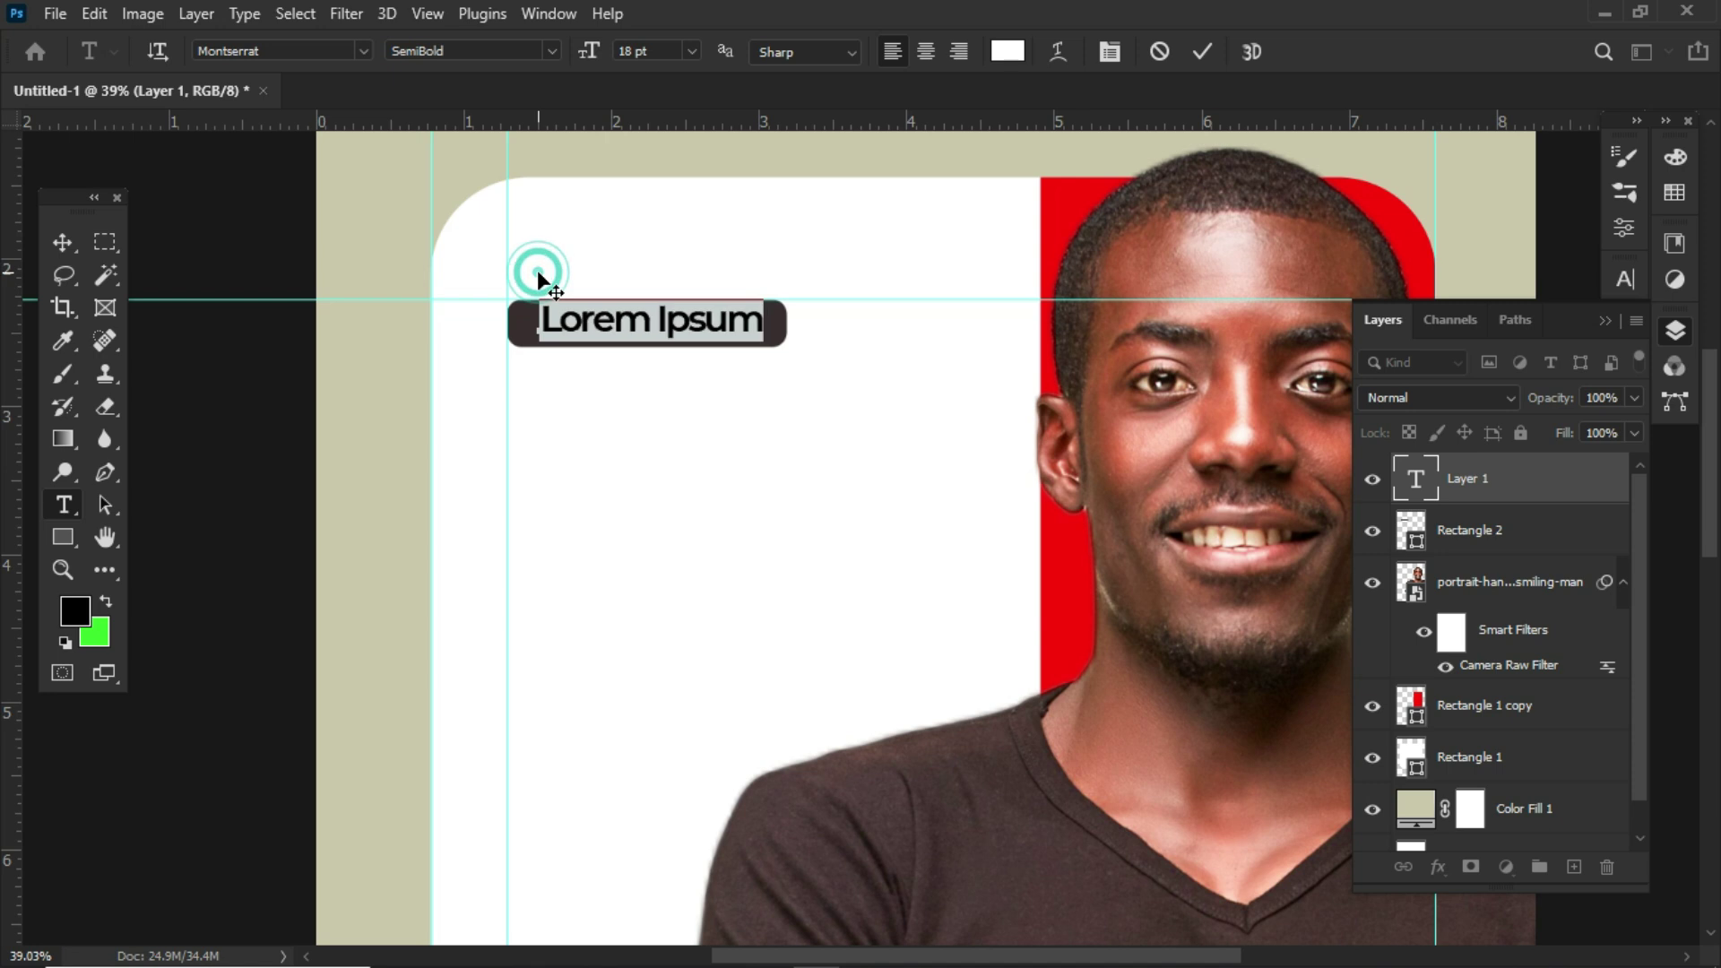
key("BackSpace")
type("CALL")
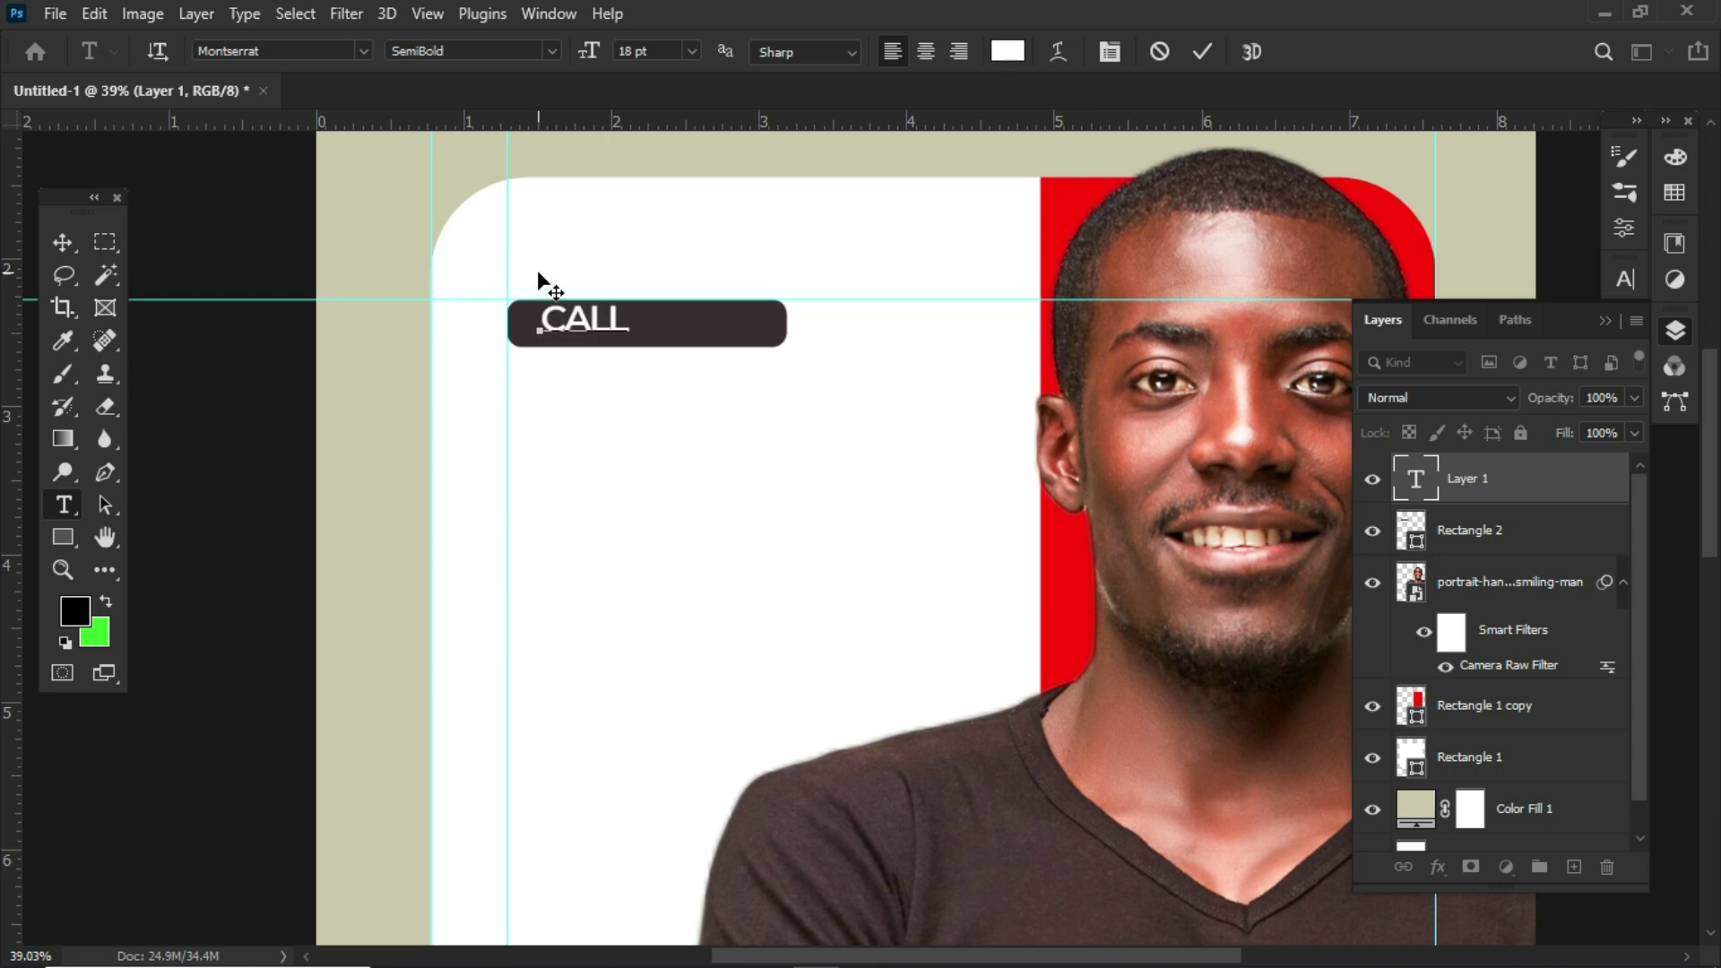
type(" TO ACTION")
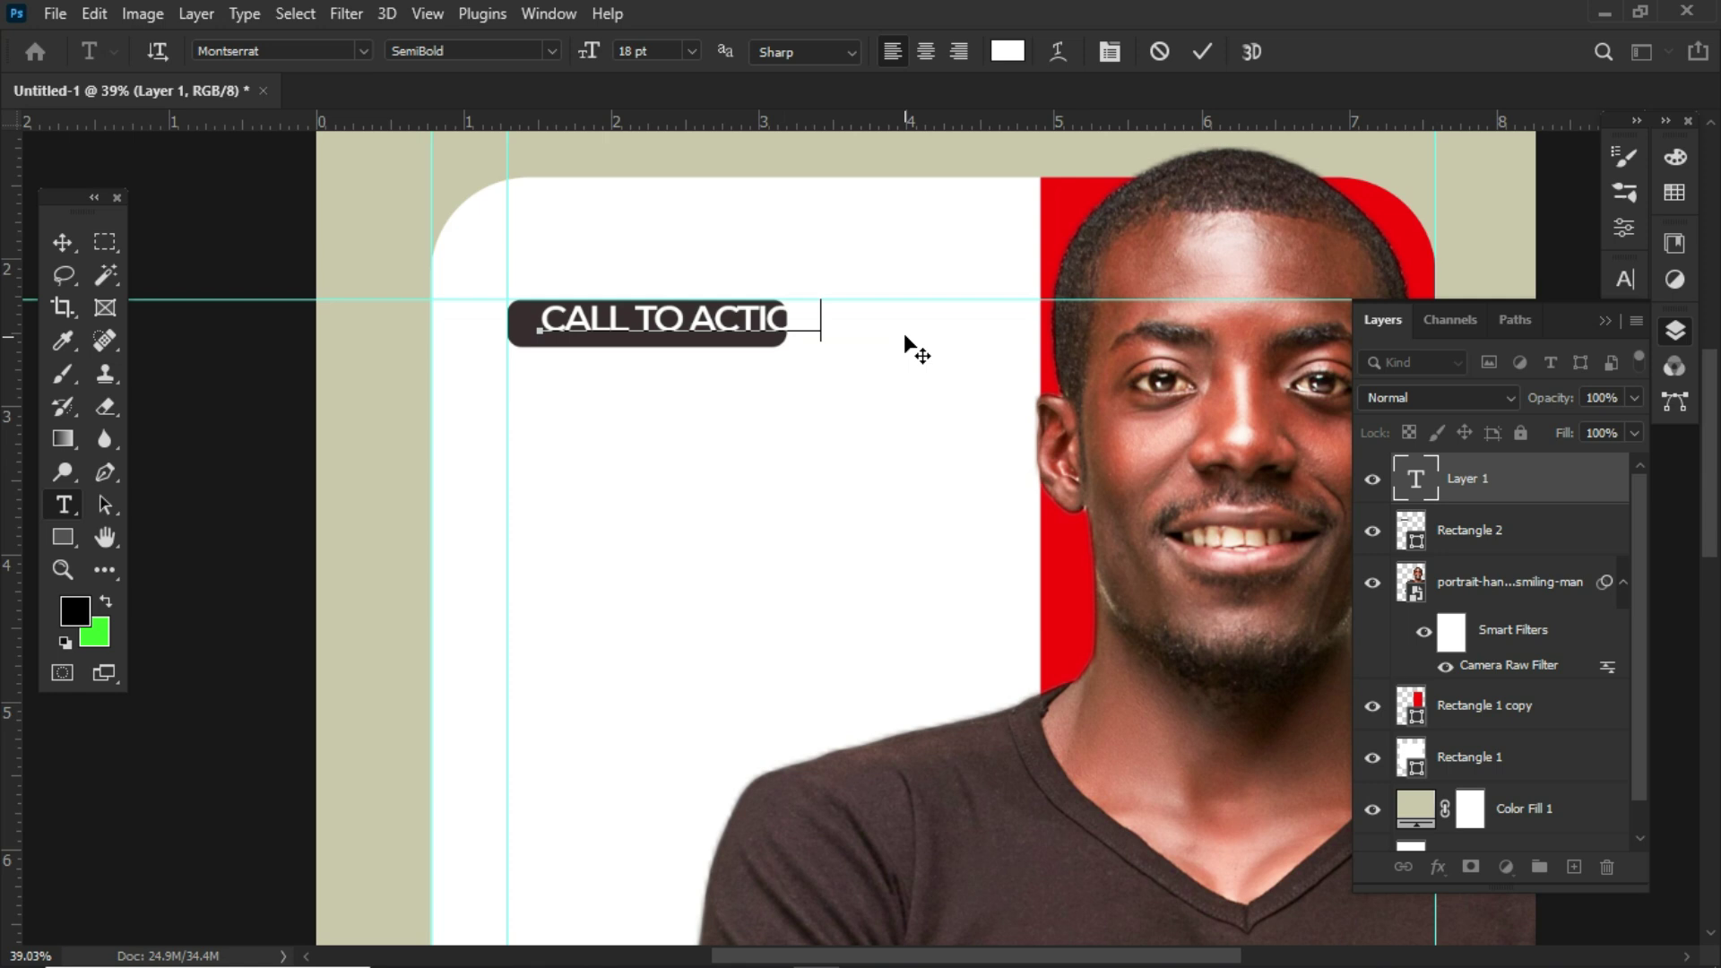
left_click(1414, 487)
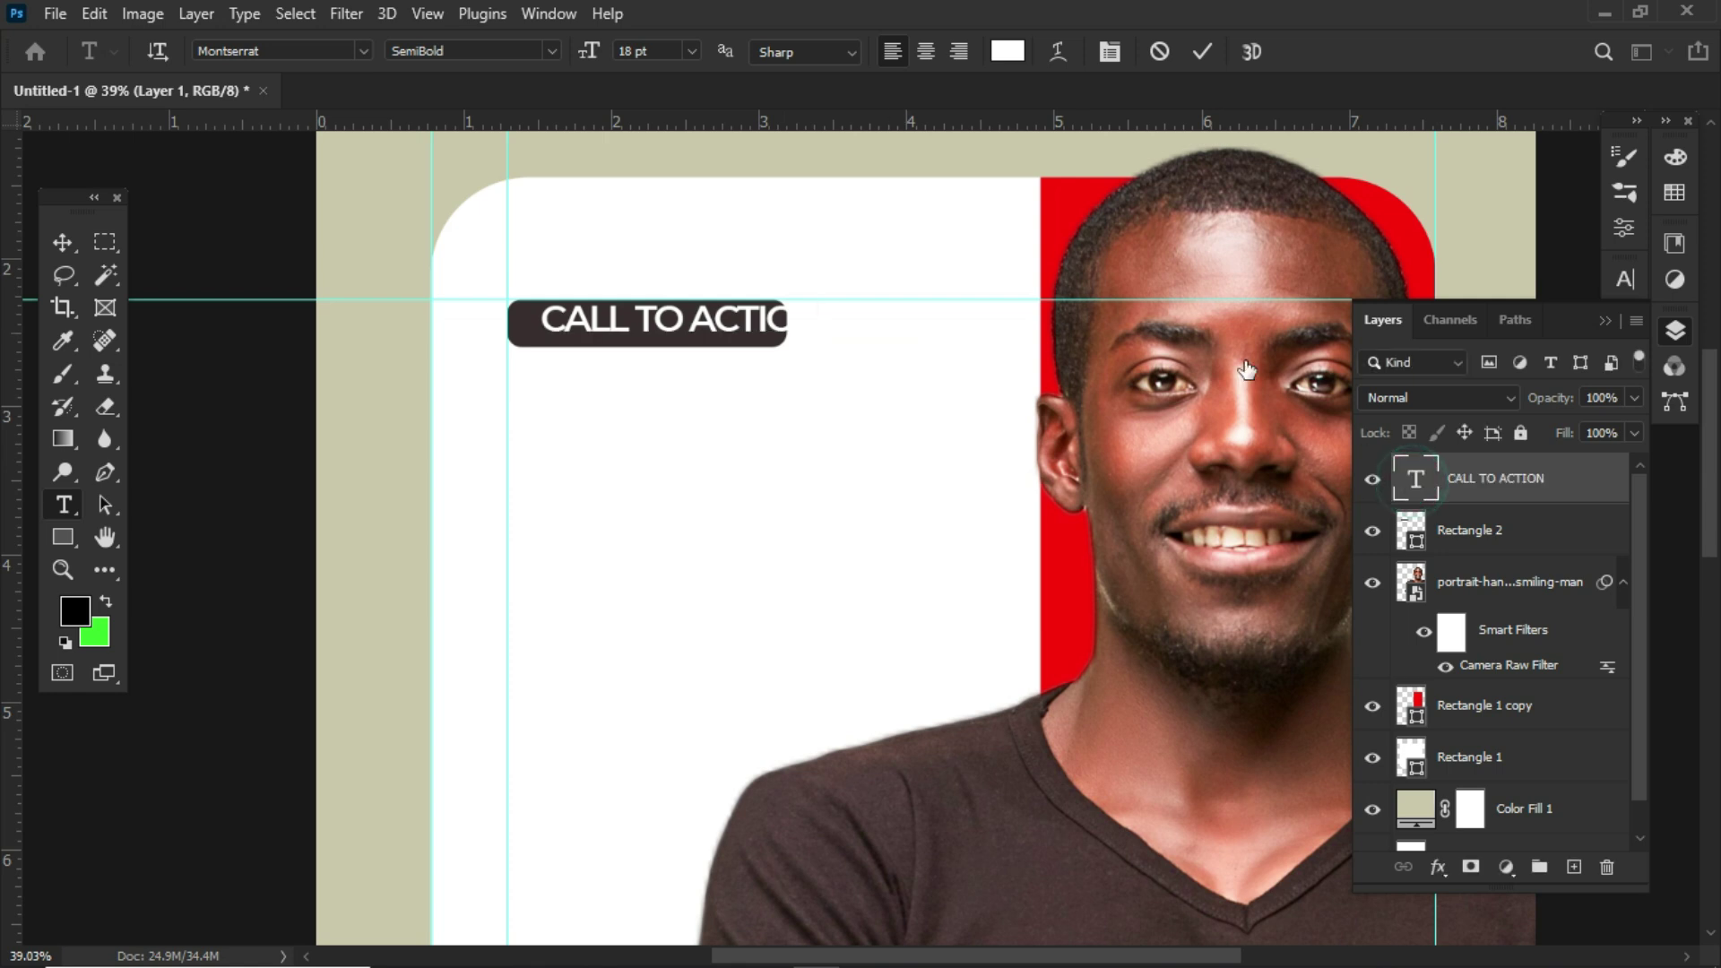
Resize CALL TO ACTION to 11 pt and shift it right within the bar.
key("ctrl+a")
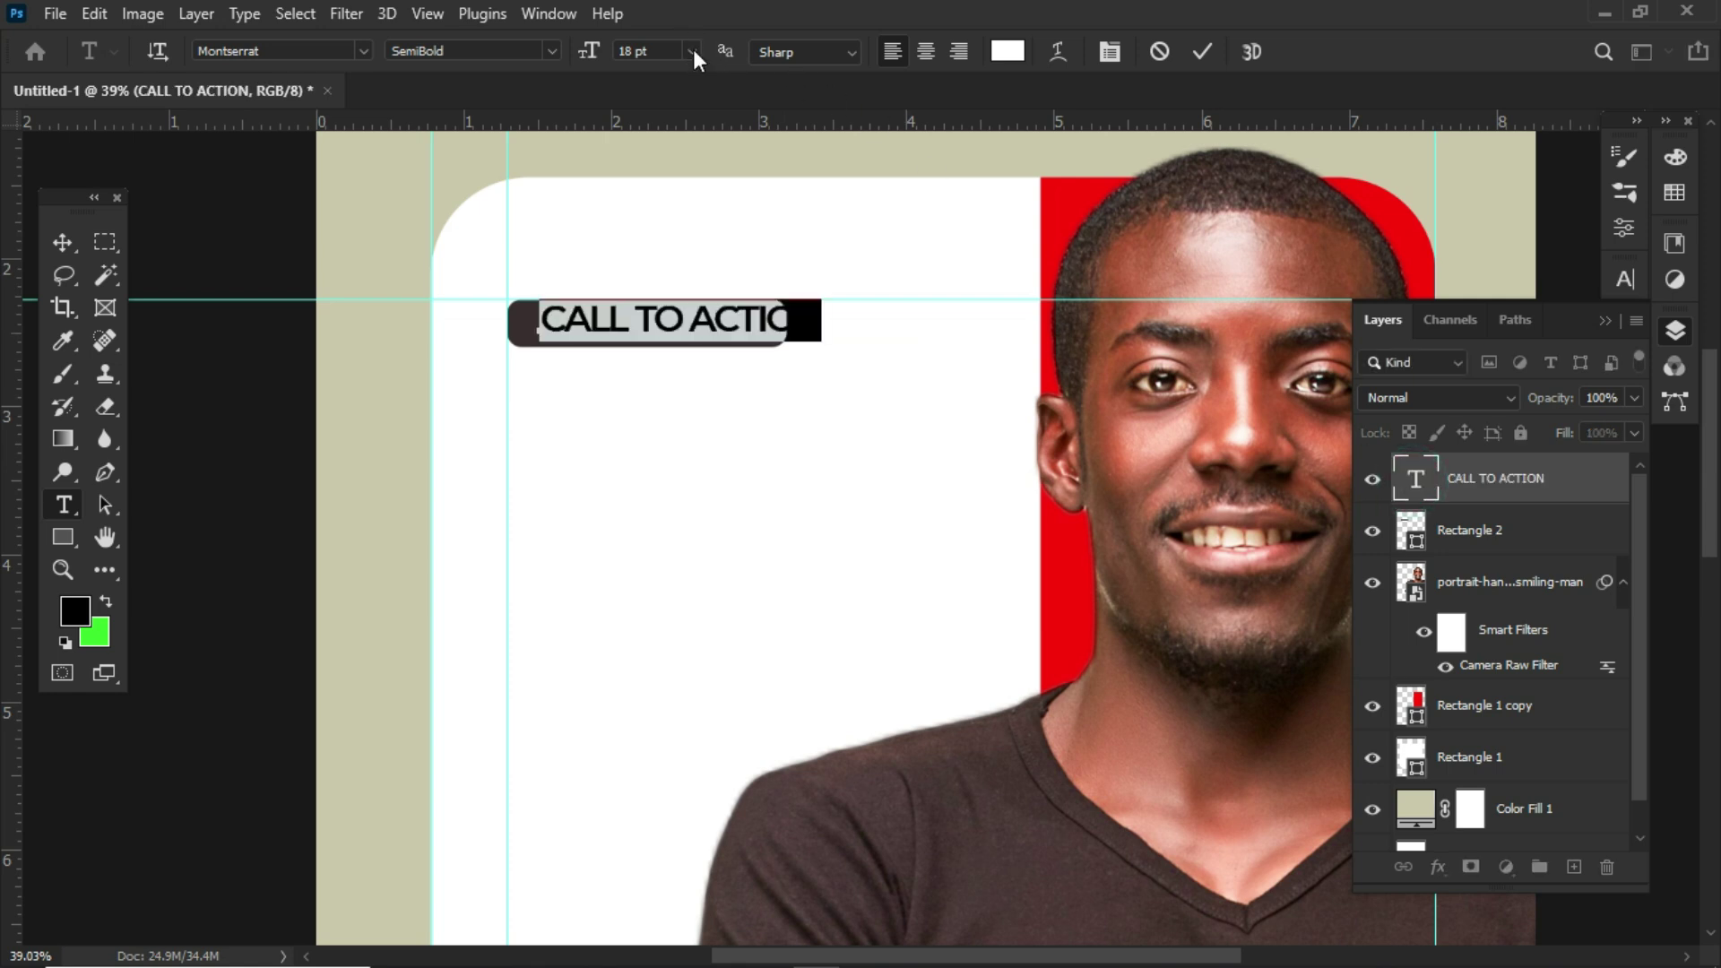
left_click(692, 50)
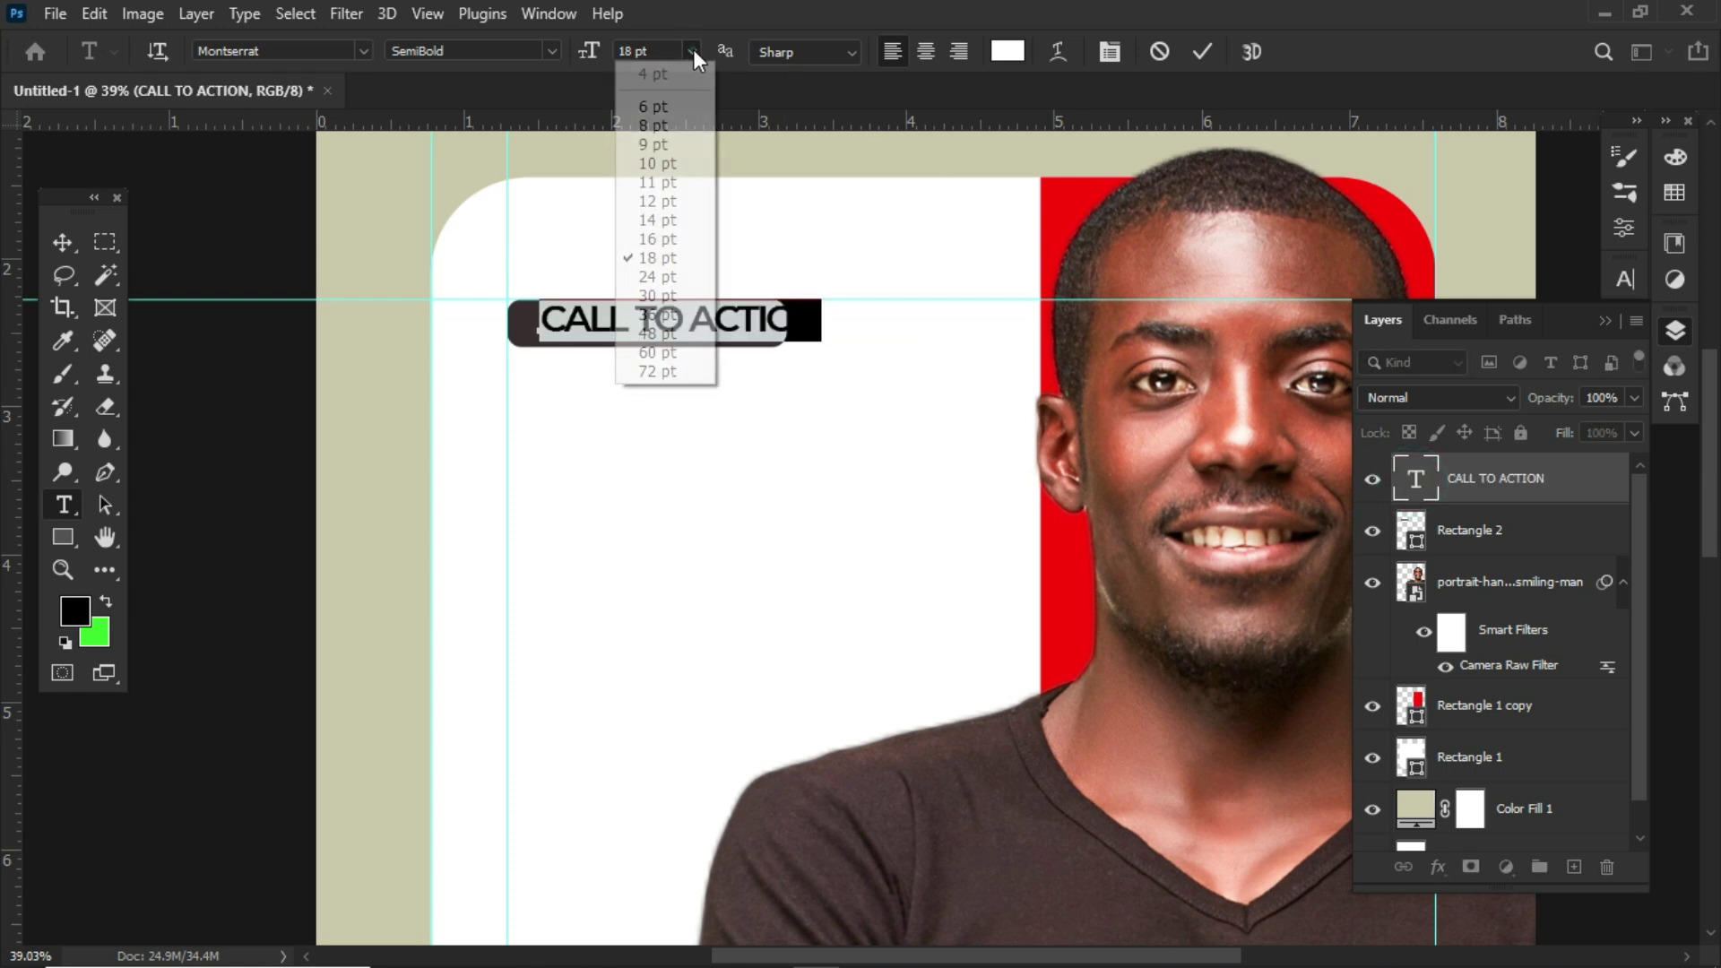
left_click(659, 219)
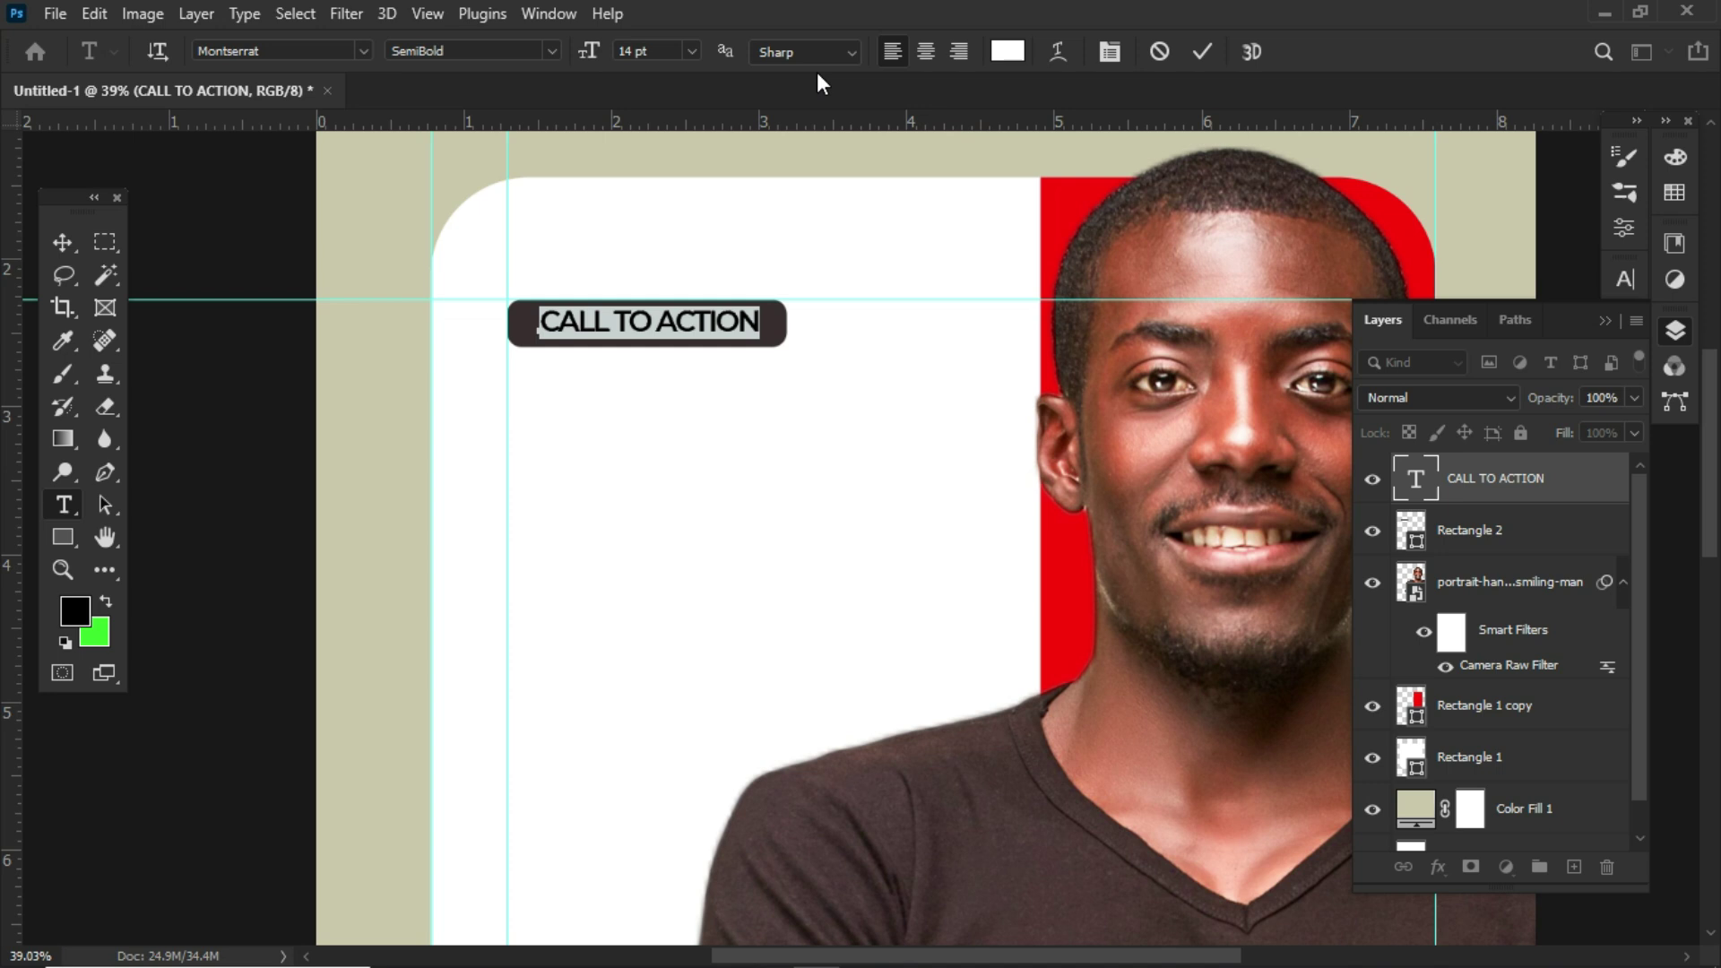
left_click(692, 50)
left_click(669, 180)
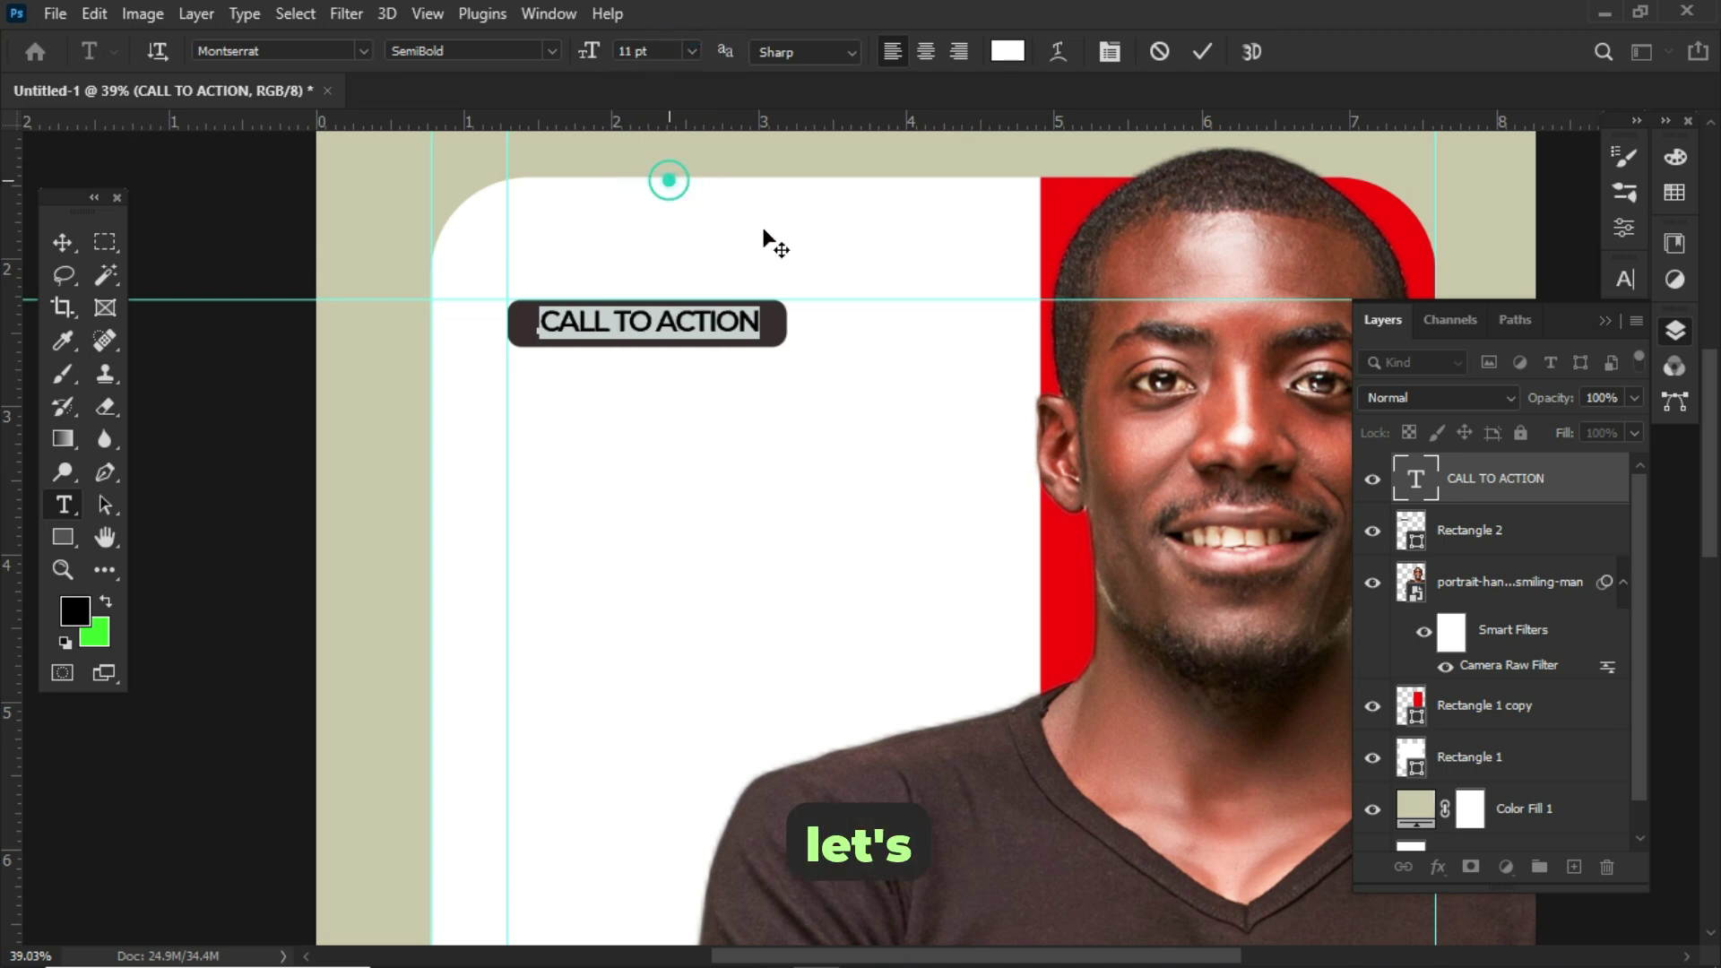
left_click(1556, 478)
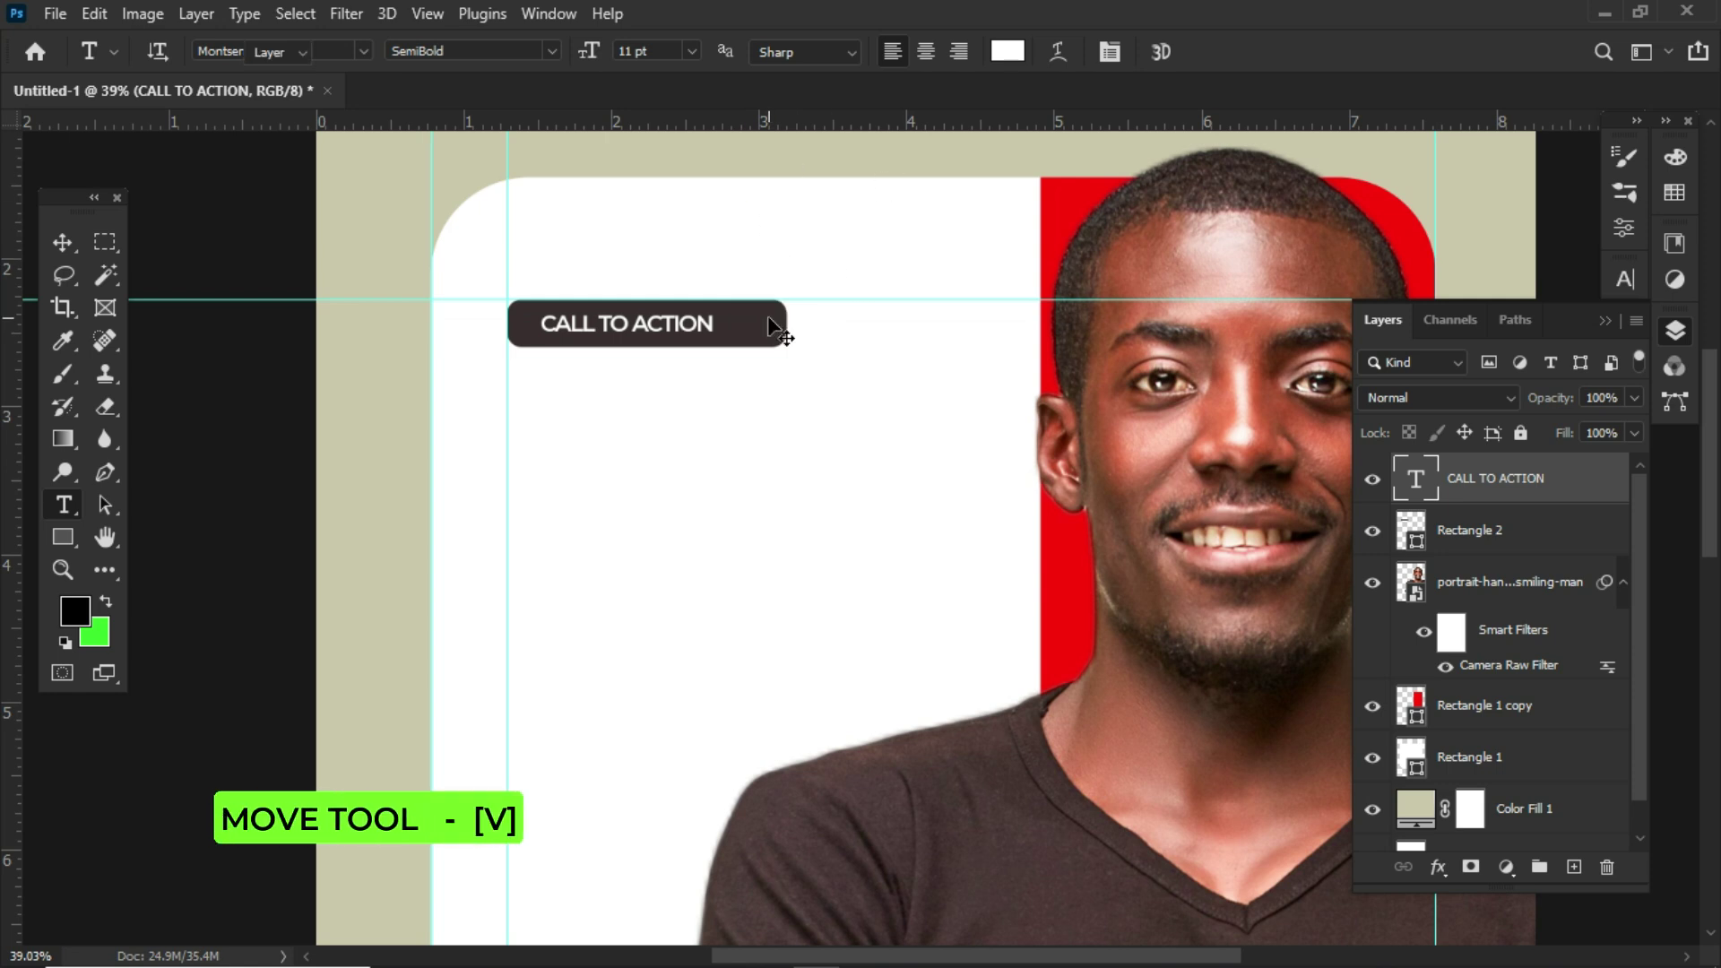
key("v")
left_click_drag(691, 323, 734, 321)
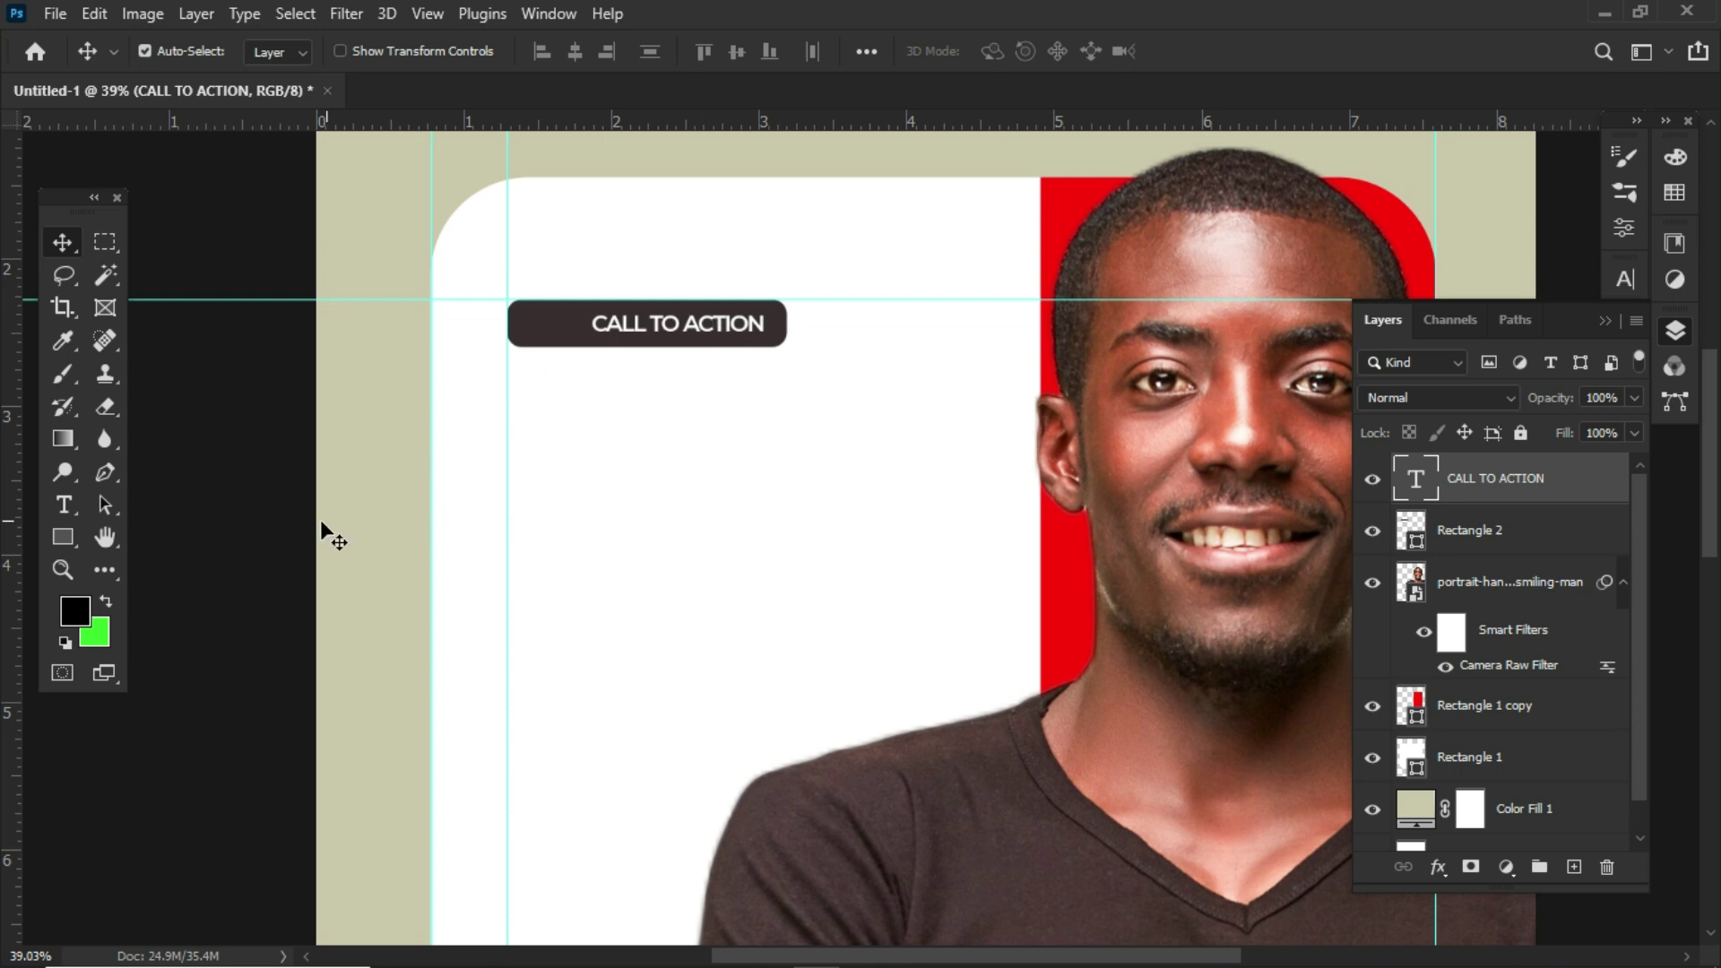
left_click_drag(71, 533, 164, 560)
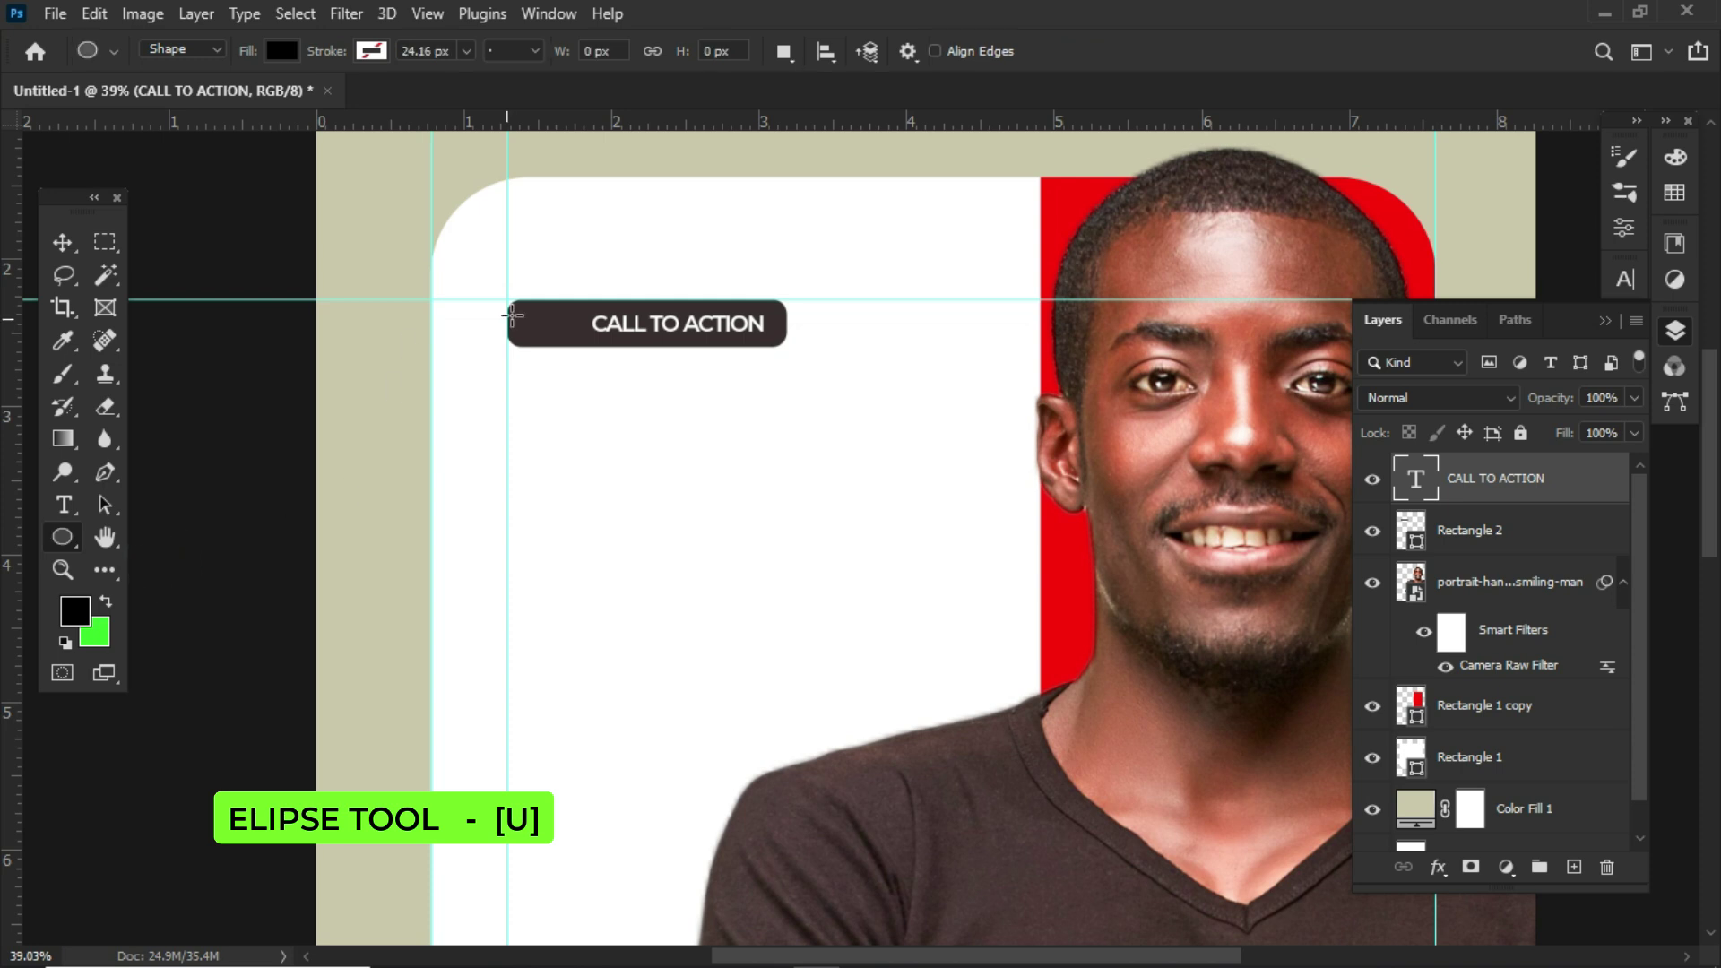
Draw a small 51 px circle below the button and fill it red.
left_click_drag(557, 387, 569, 397)
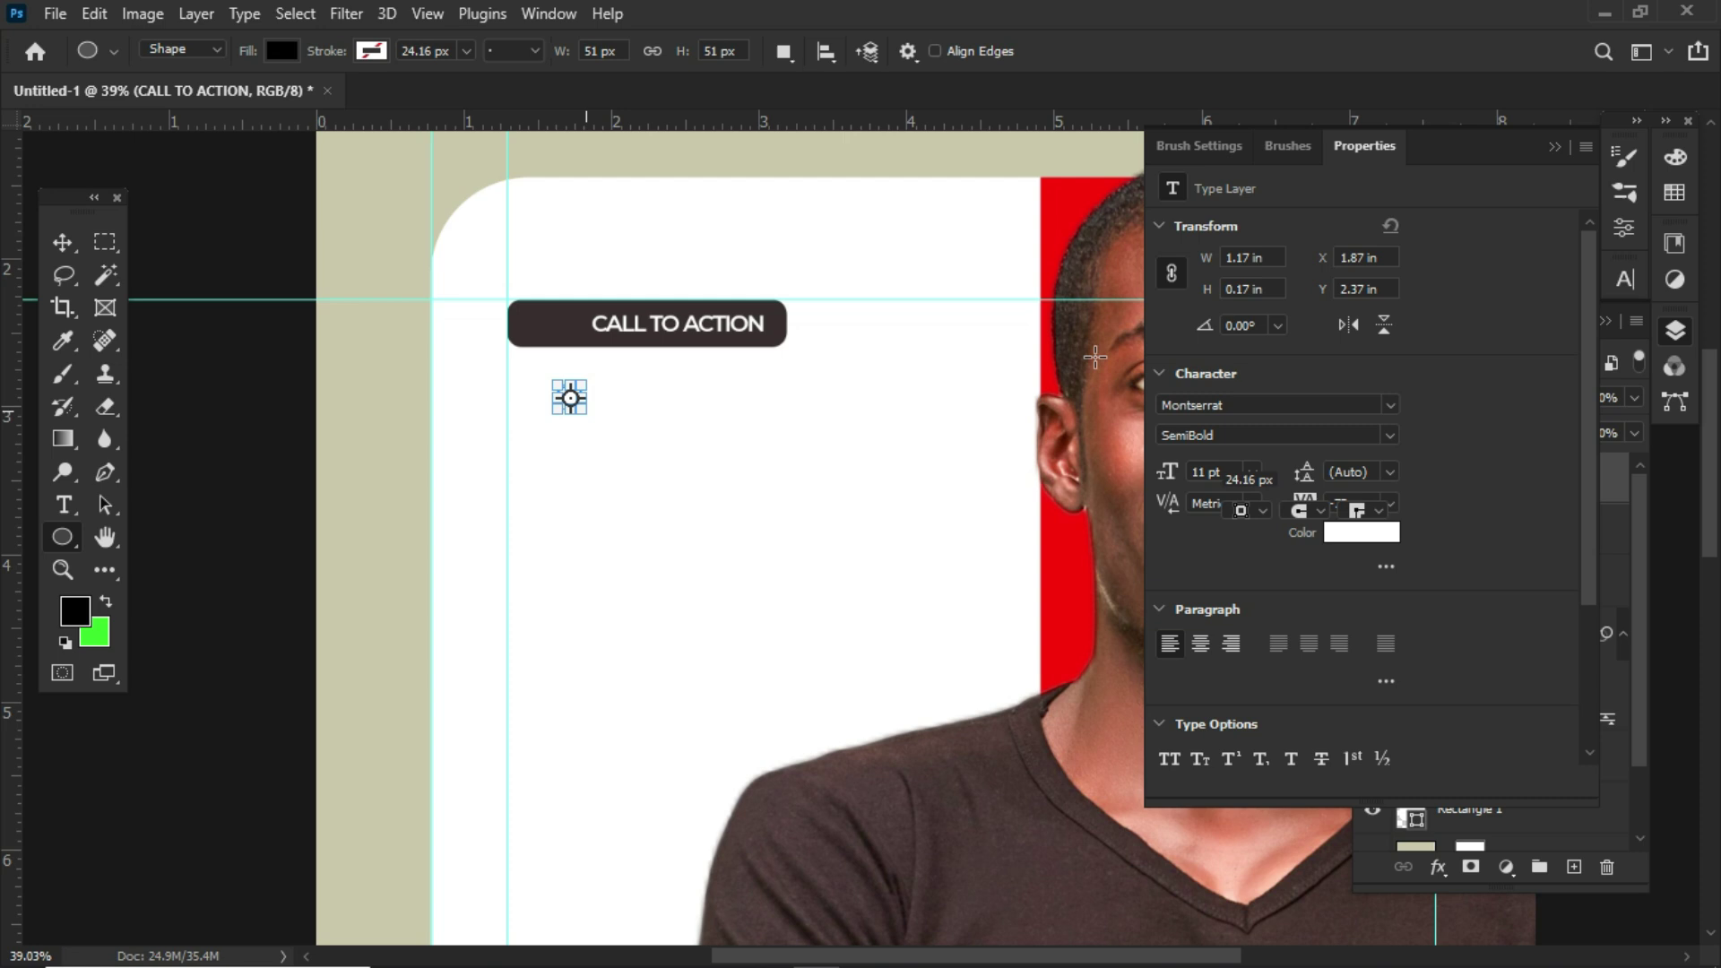
left_click(1231, 409)
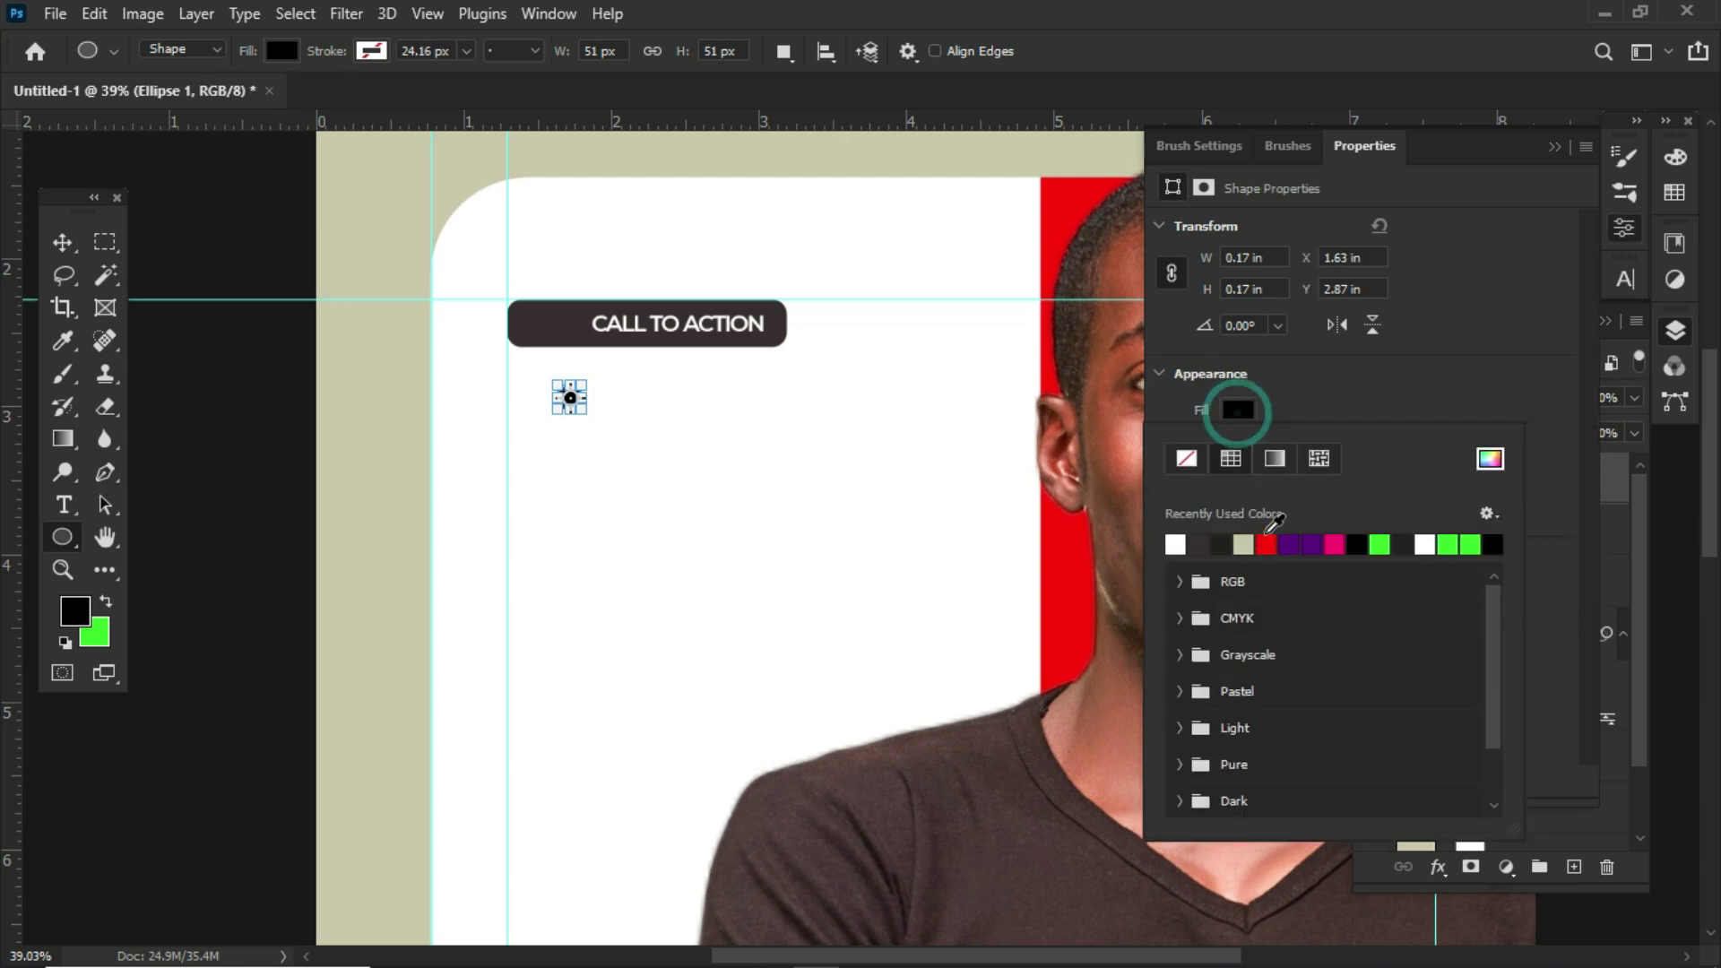
left_click(1266, 543)
left_click(1555, 146)
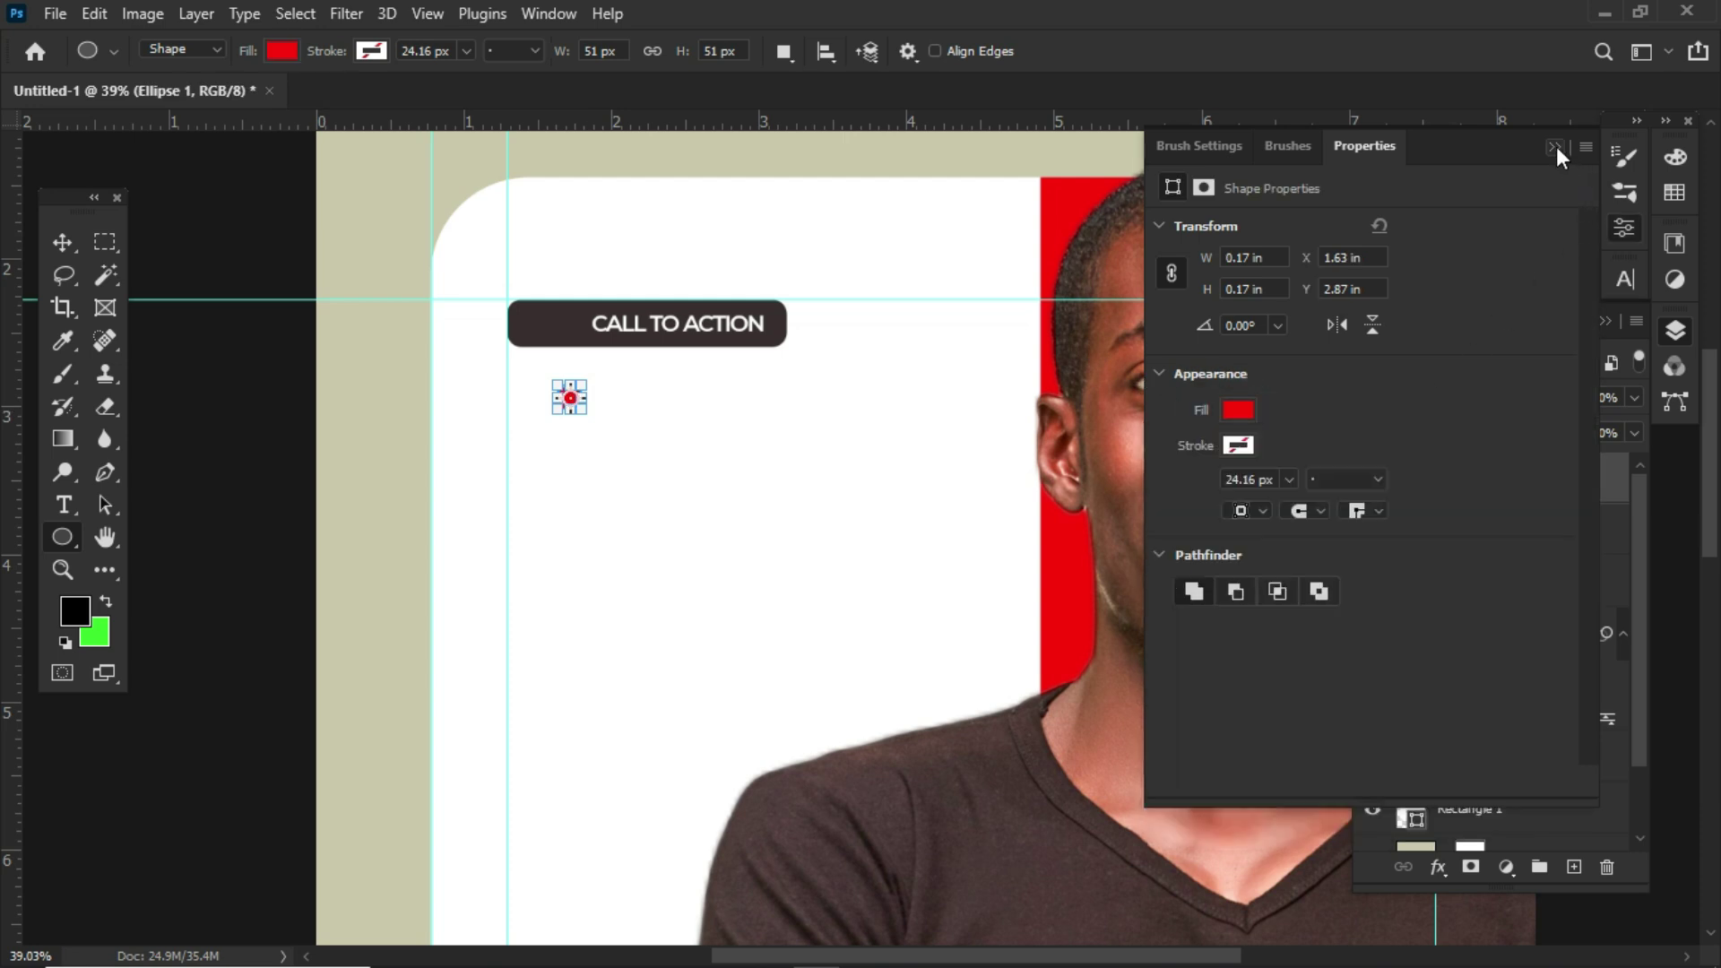
left_click(1555, 146)
Move the red circle into the button's left end and nudge CALL TO ACTION toward it.
key("v")
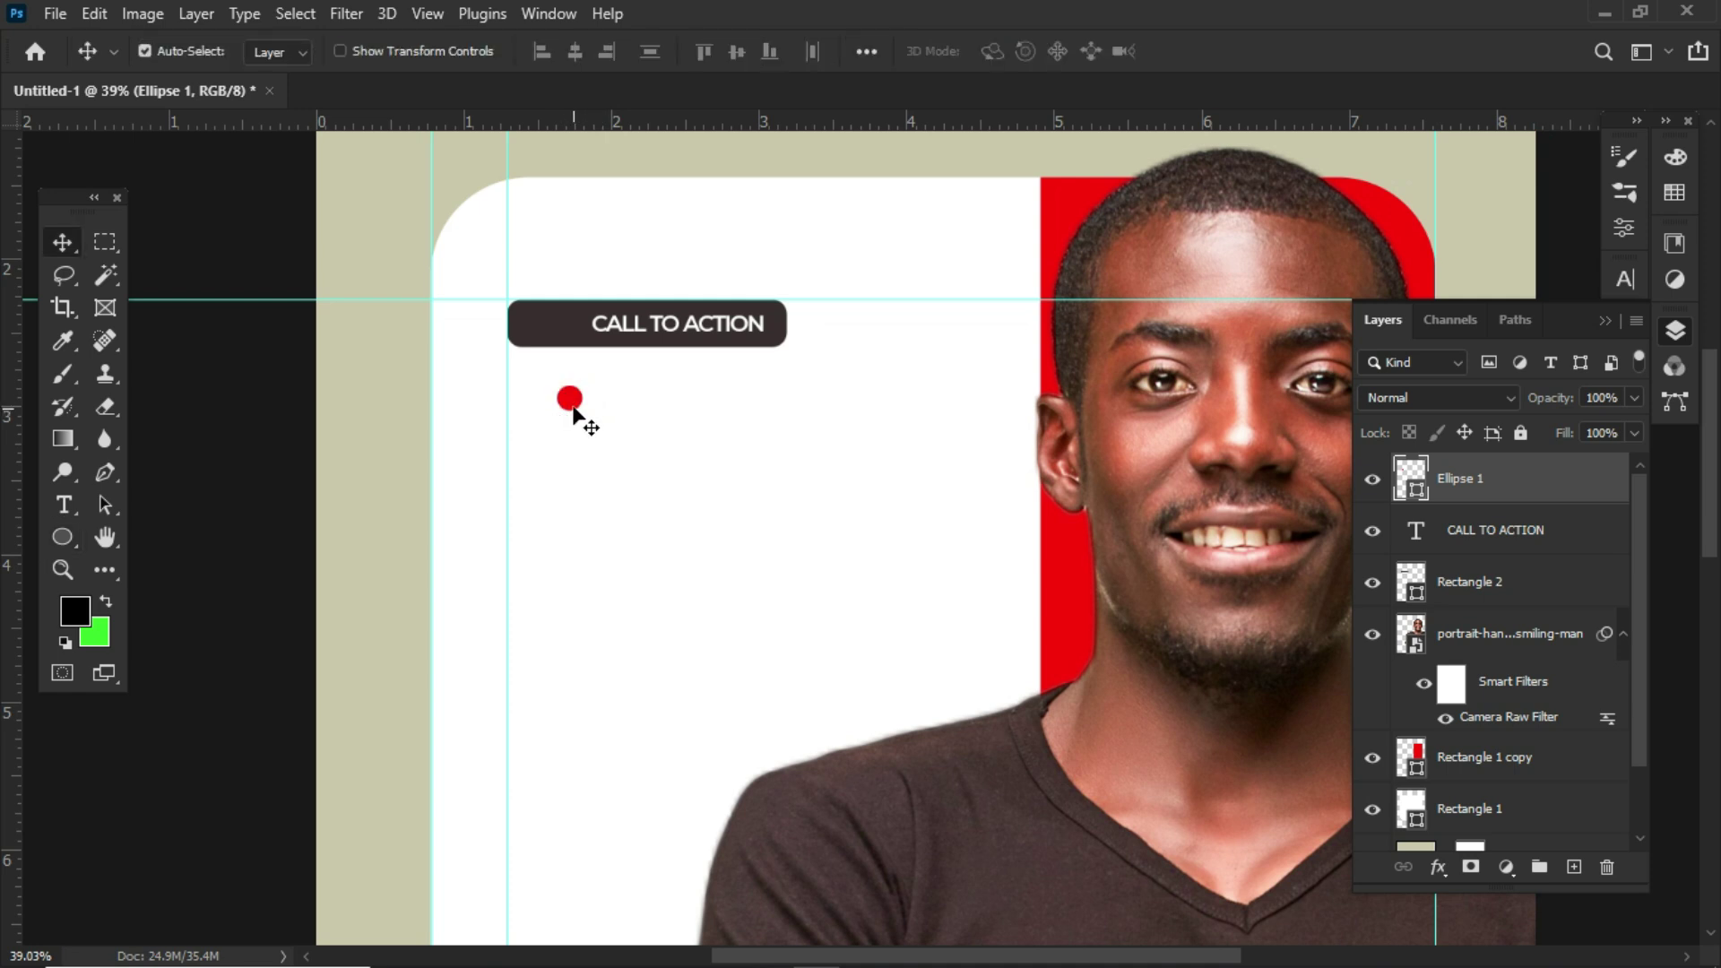
left_click_drag(571, 398, 552, 321)
scroll(552, 322, "down", 4)
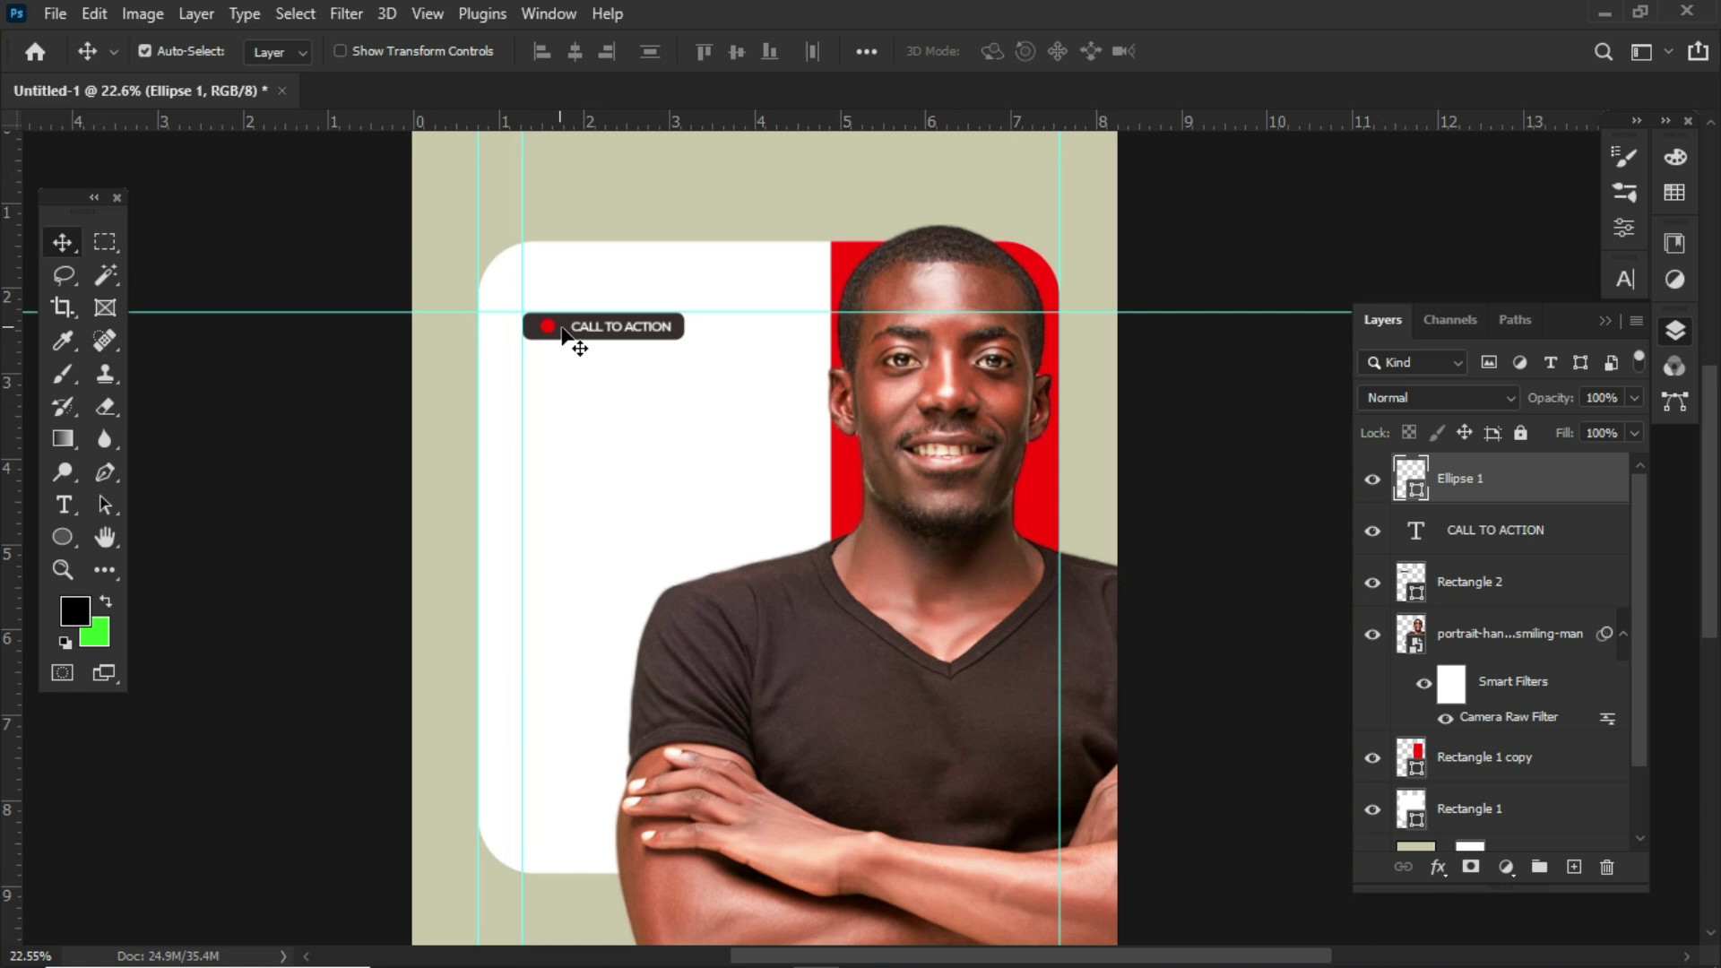
scroll(558, 339, "up", 4)
key("ctrl")
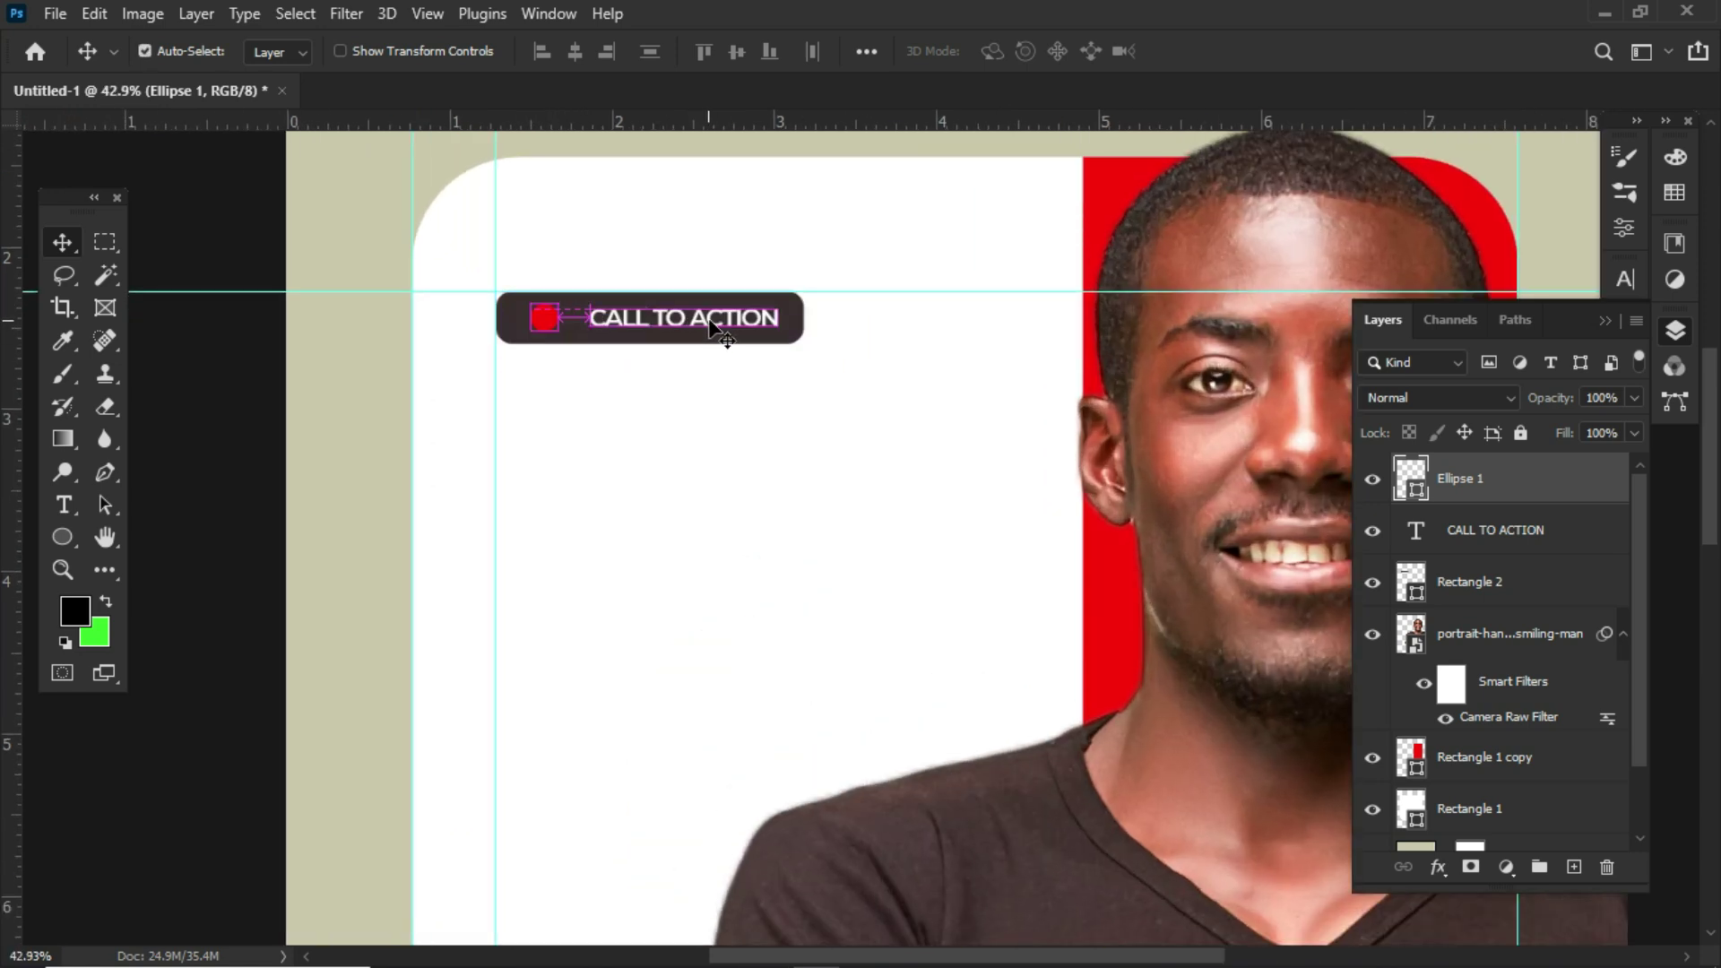
left_click_drag(717, 332, 705, 325)
Start a new text layer below the button, coloured #382f2f sampled from the button.
scroll(654, 311, "down", 1)
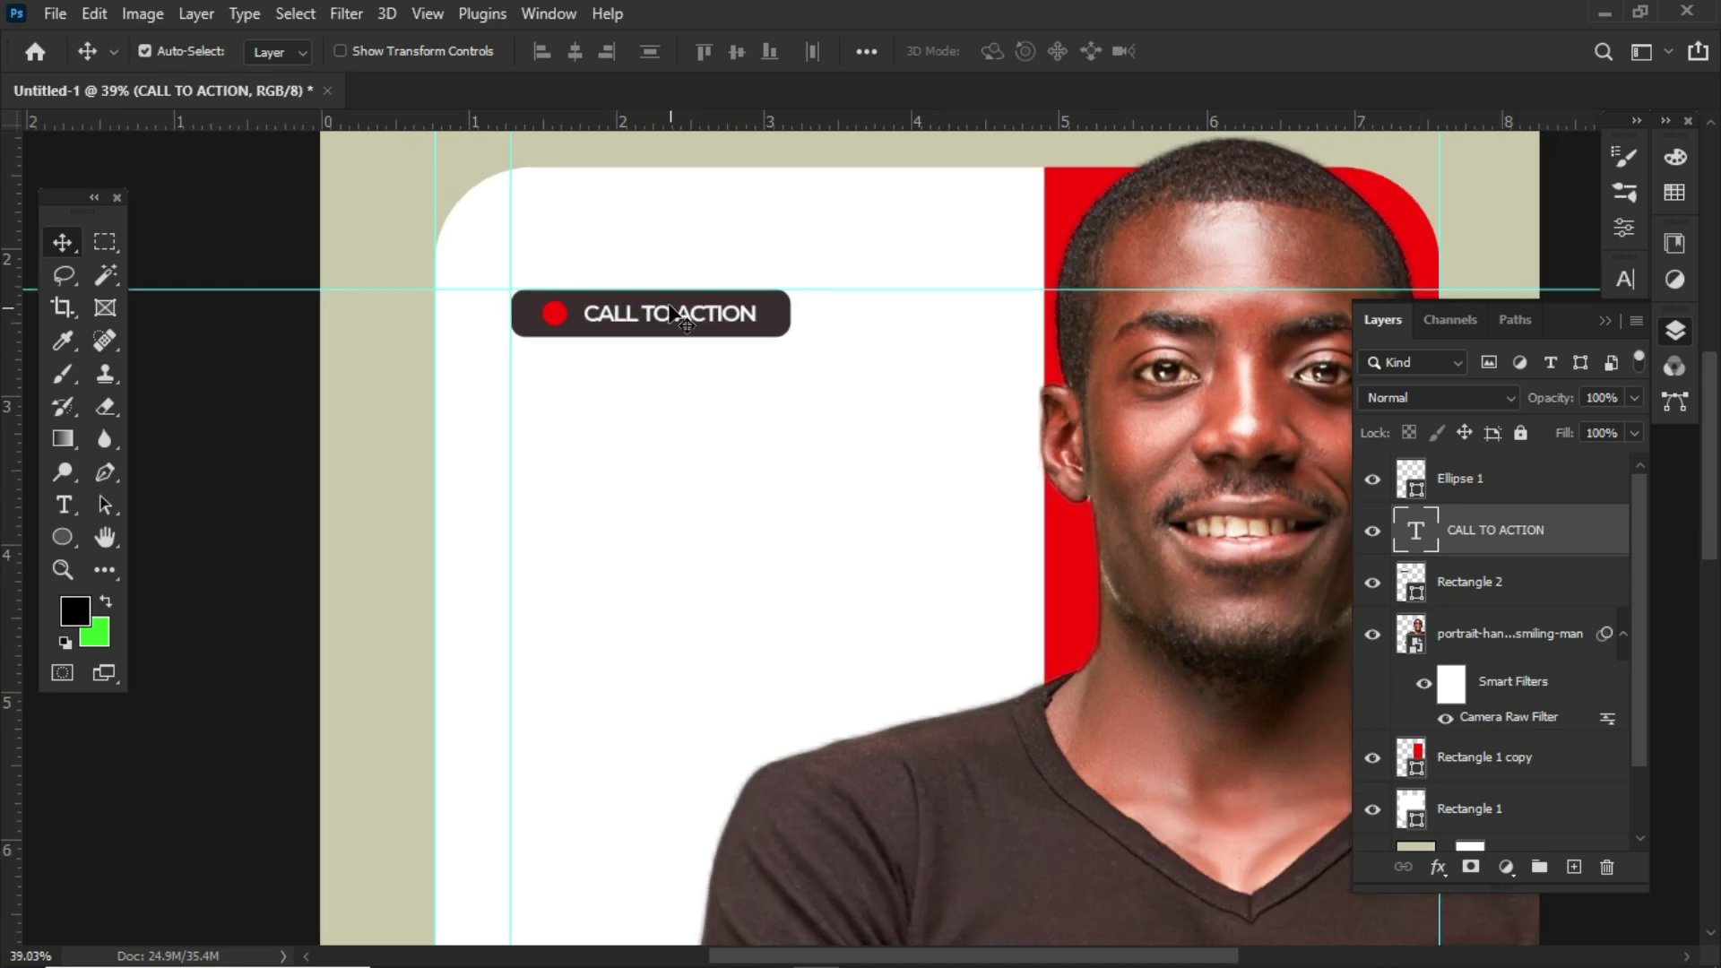
left_click(67, 503)
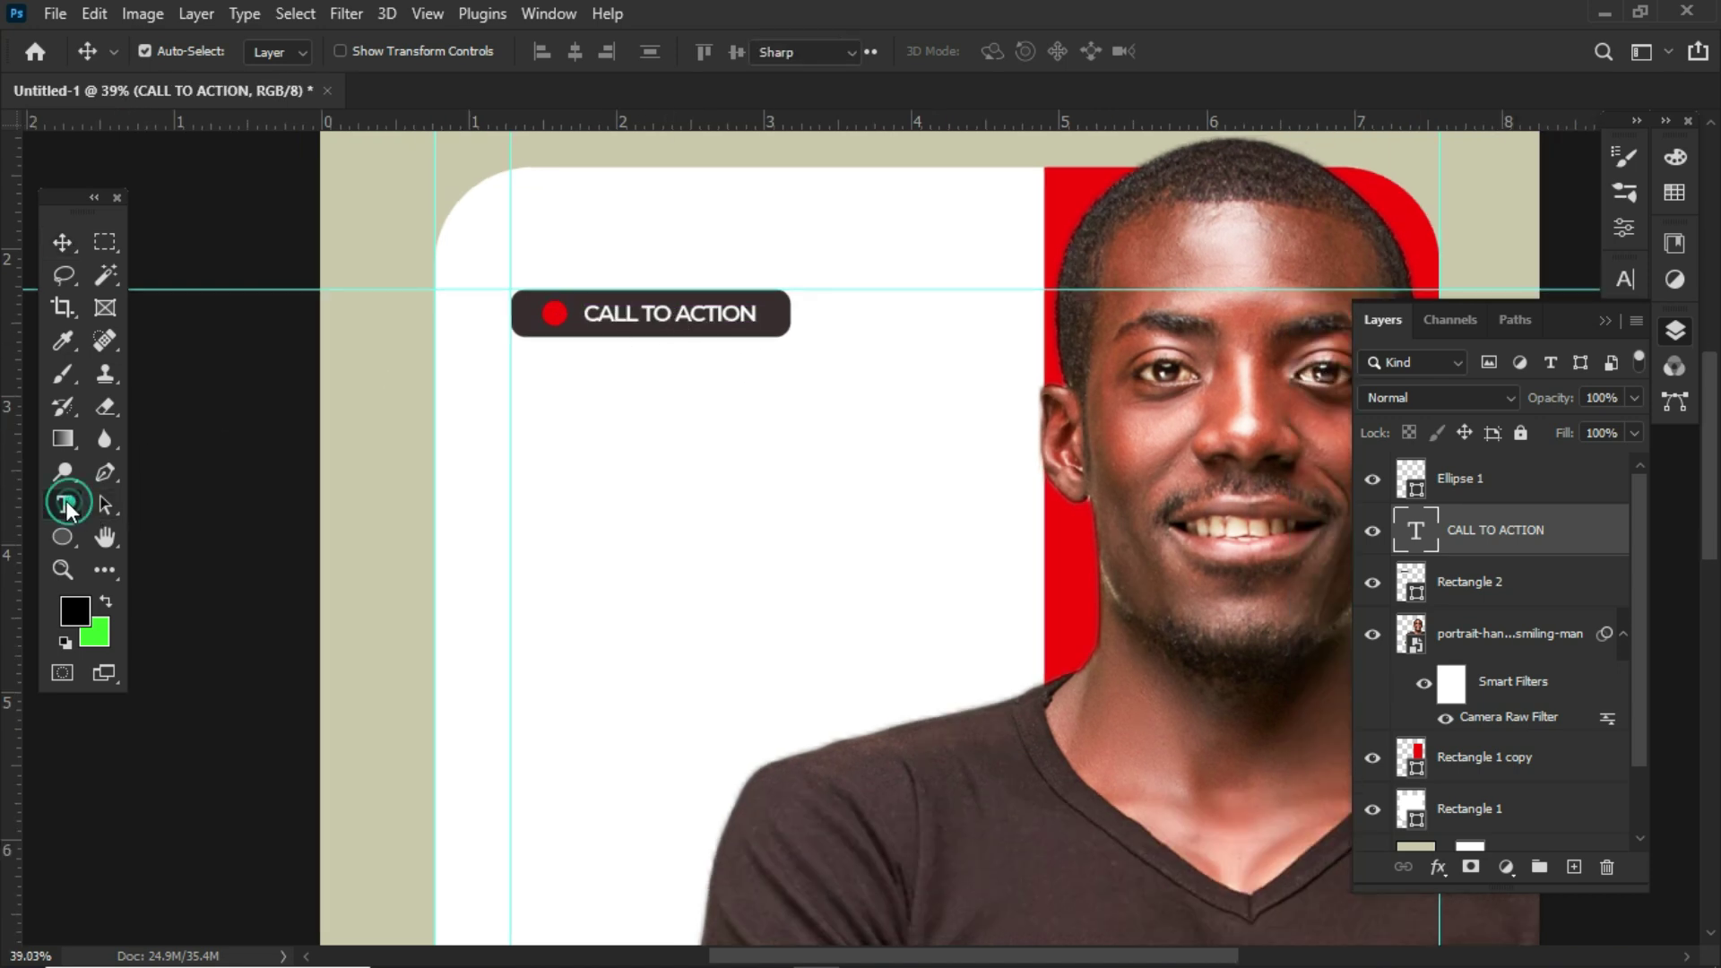
left_click(546, 406)
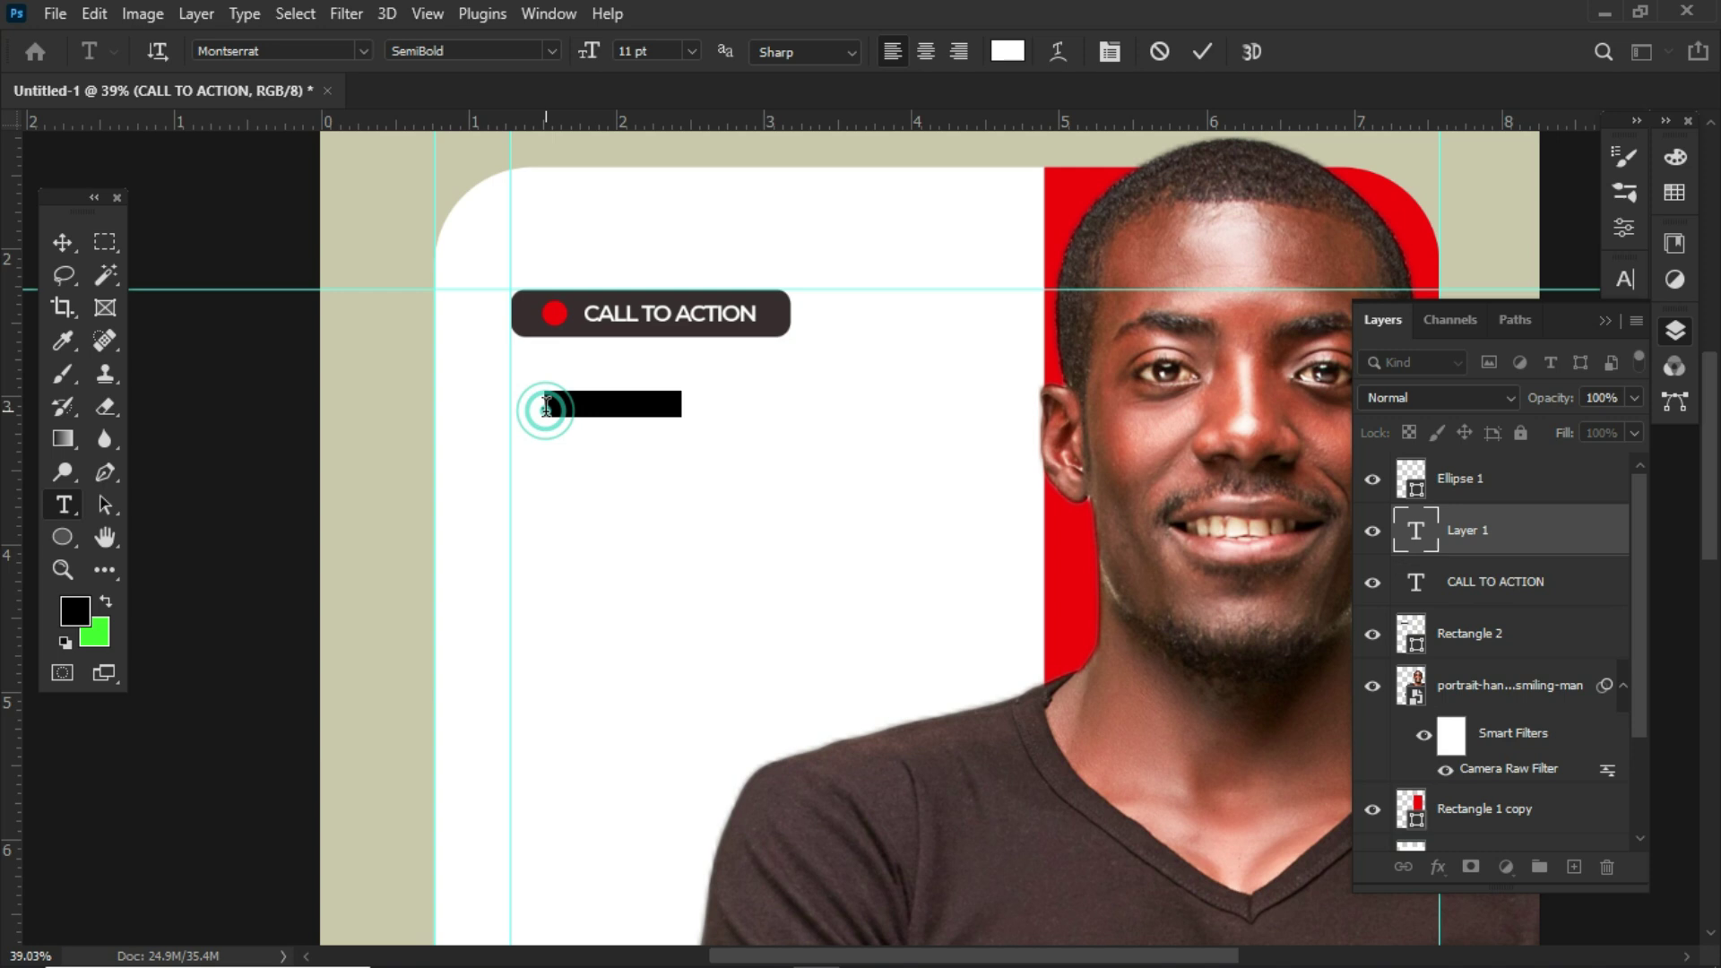
left_click(1008, 51)
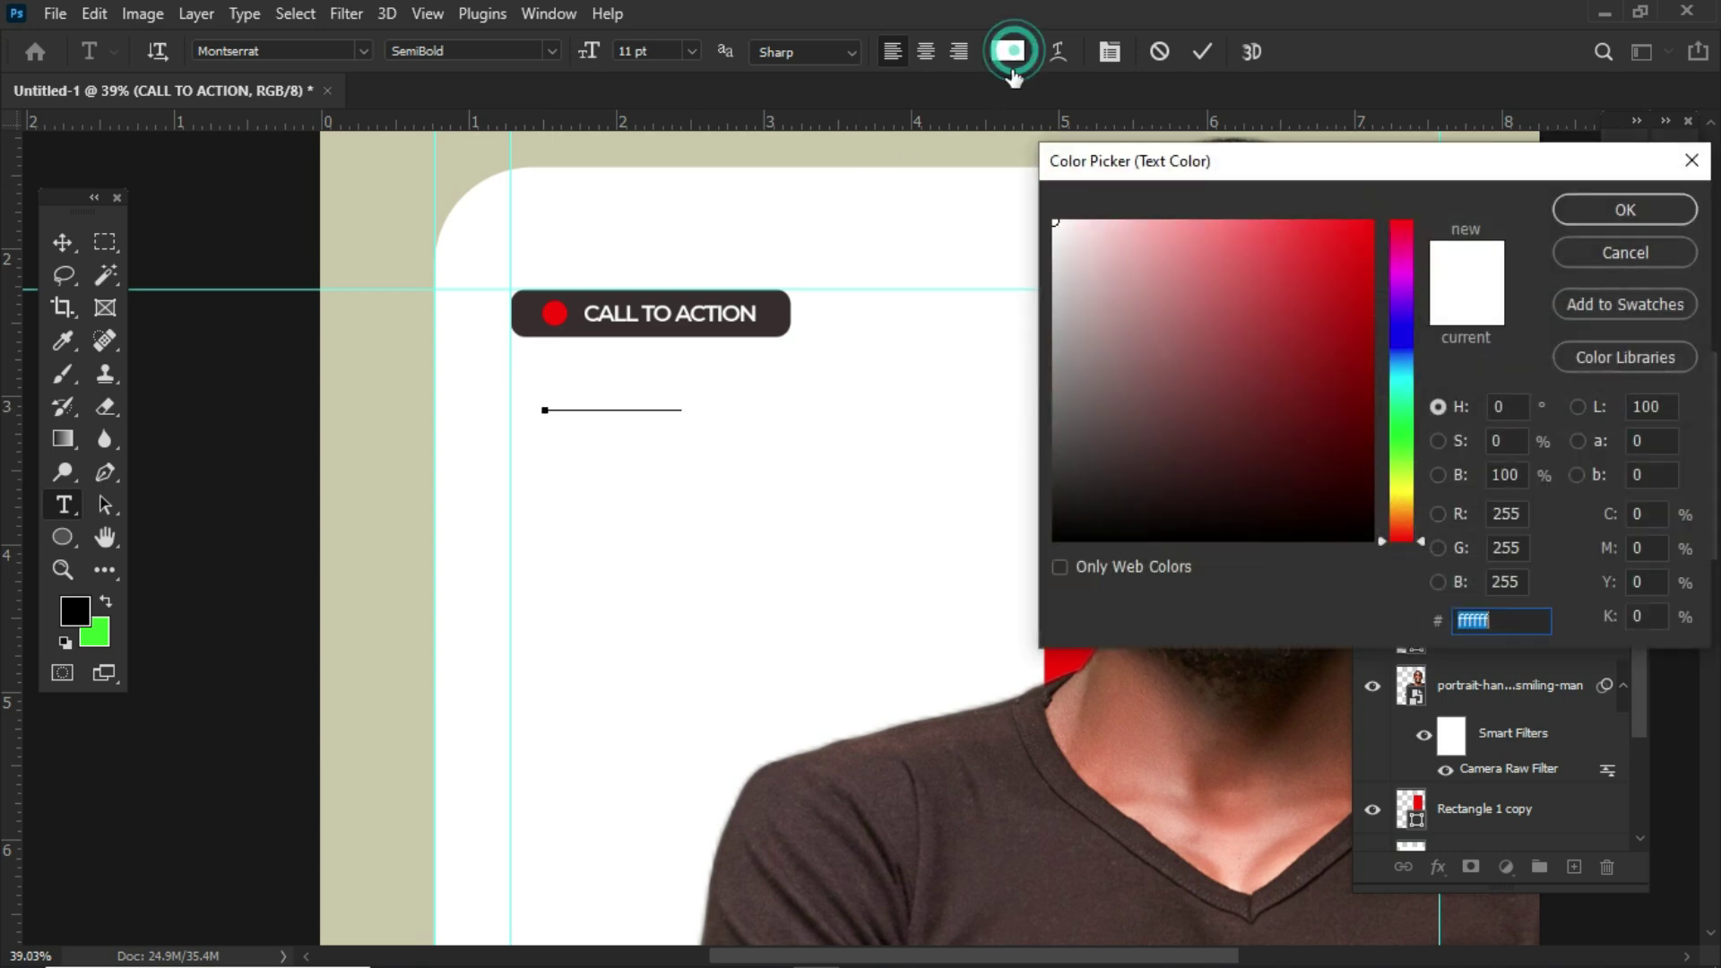
left_click(792, 315)
left_click(1614, 206)
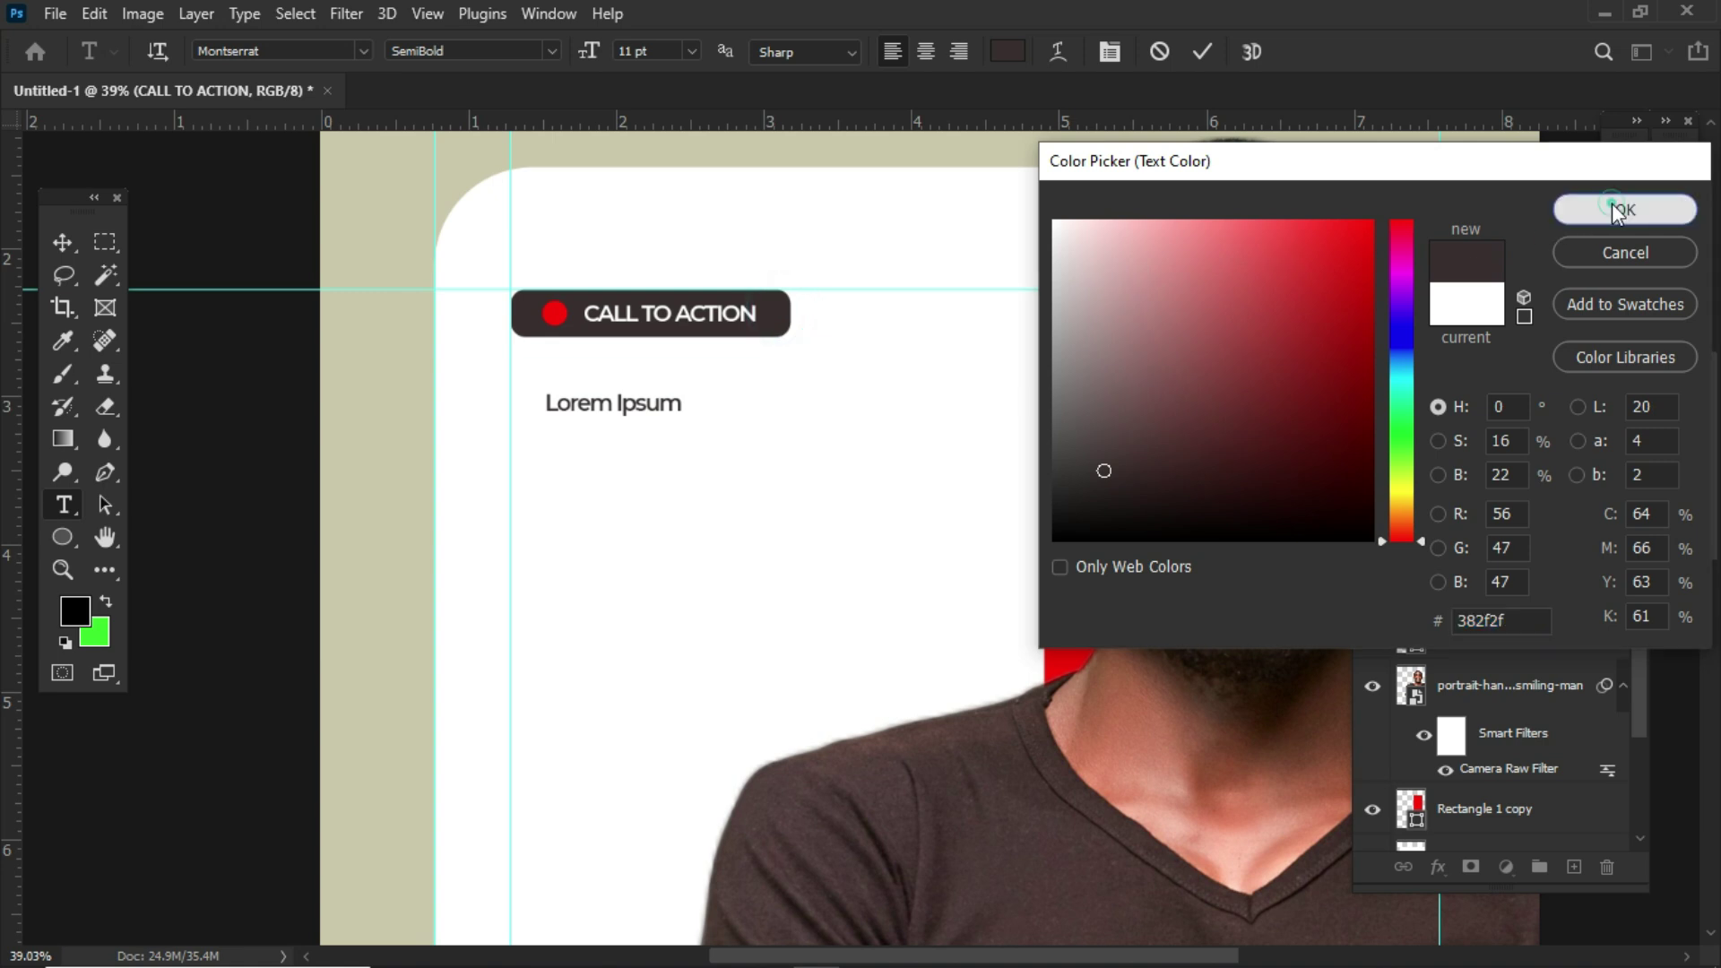
Make the Lorem Ipsum text Montserrat ExtraBold 30 pt and align it with the button's left edge.
left_click(554, 50)
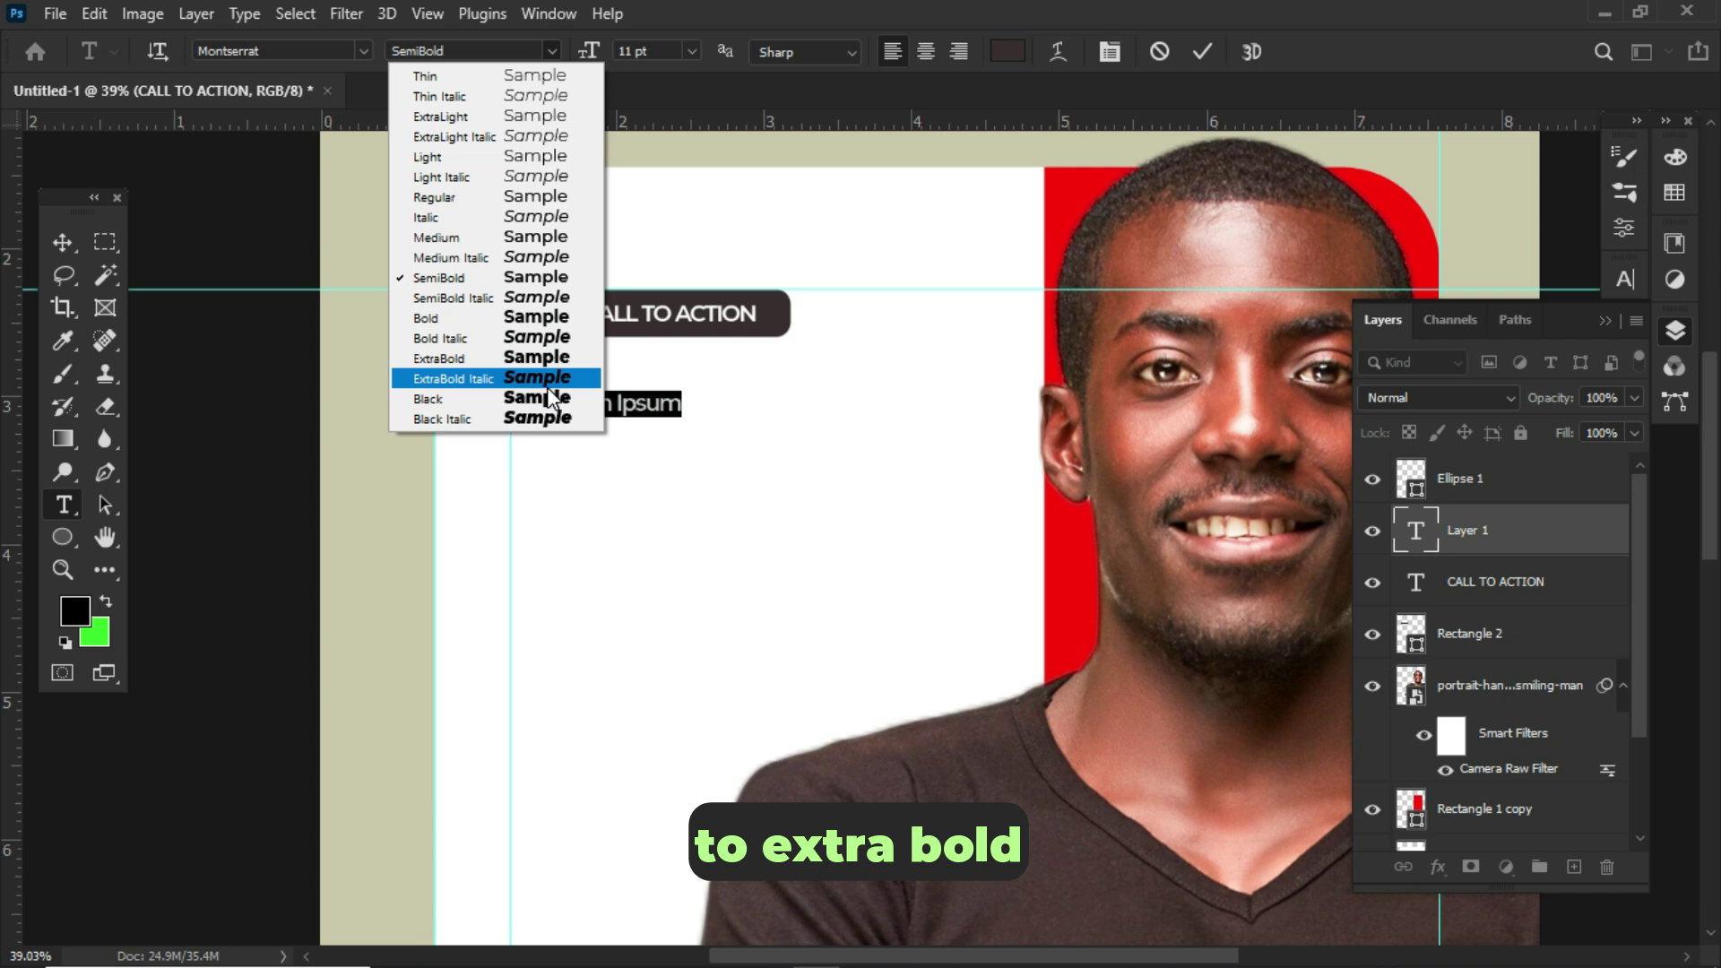
left_click(547, 358)
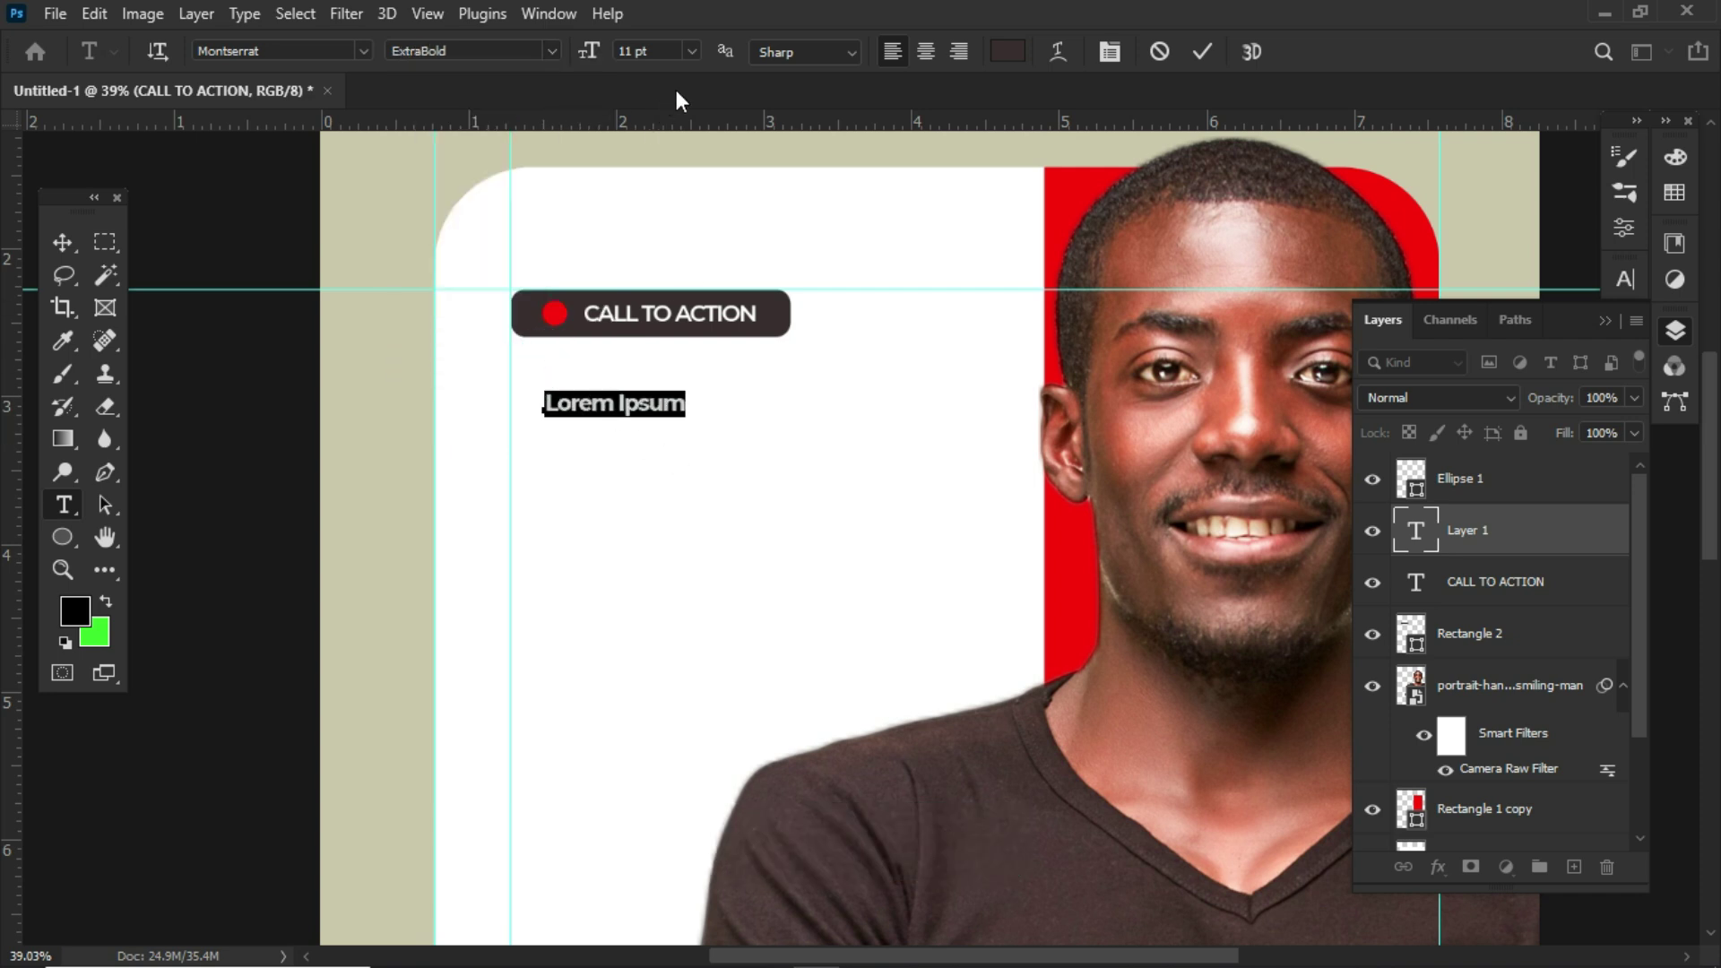
left_click(694, 52)
left_click(655, 258)
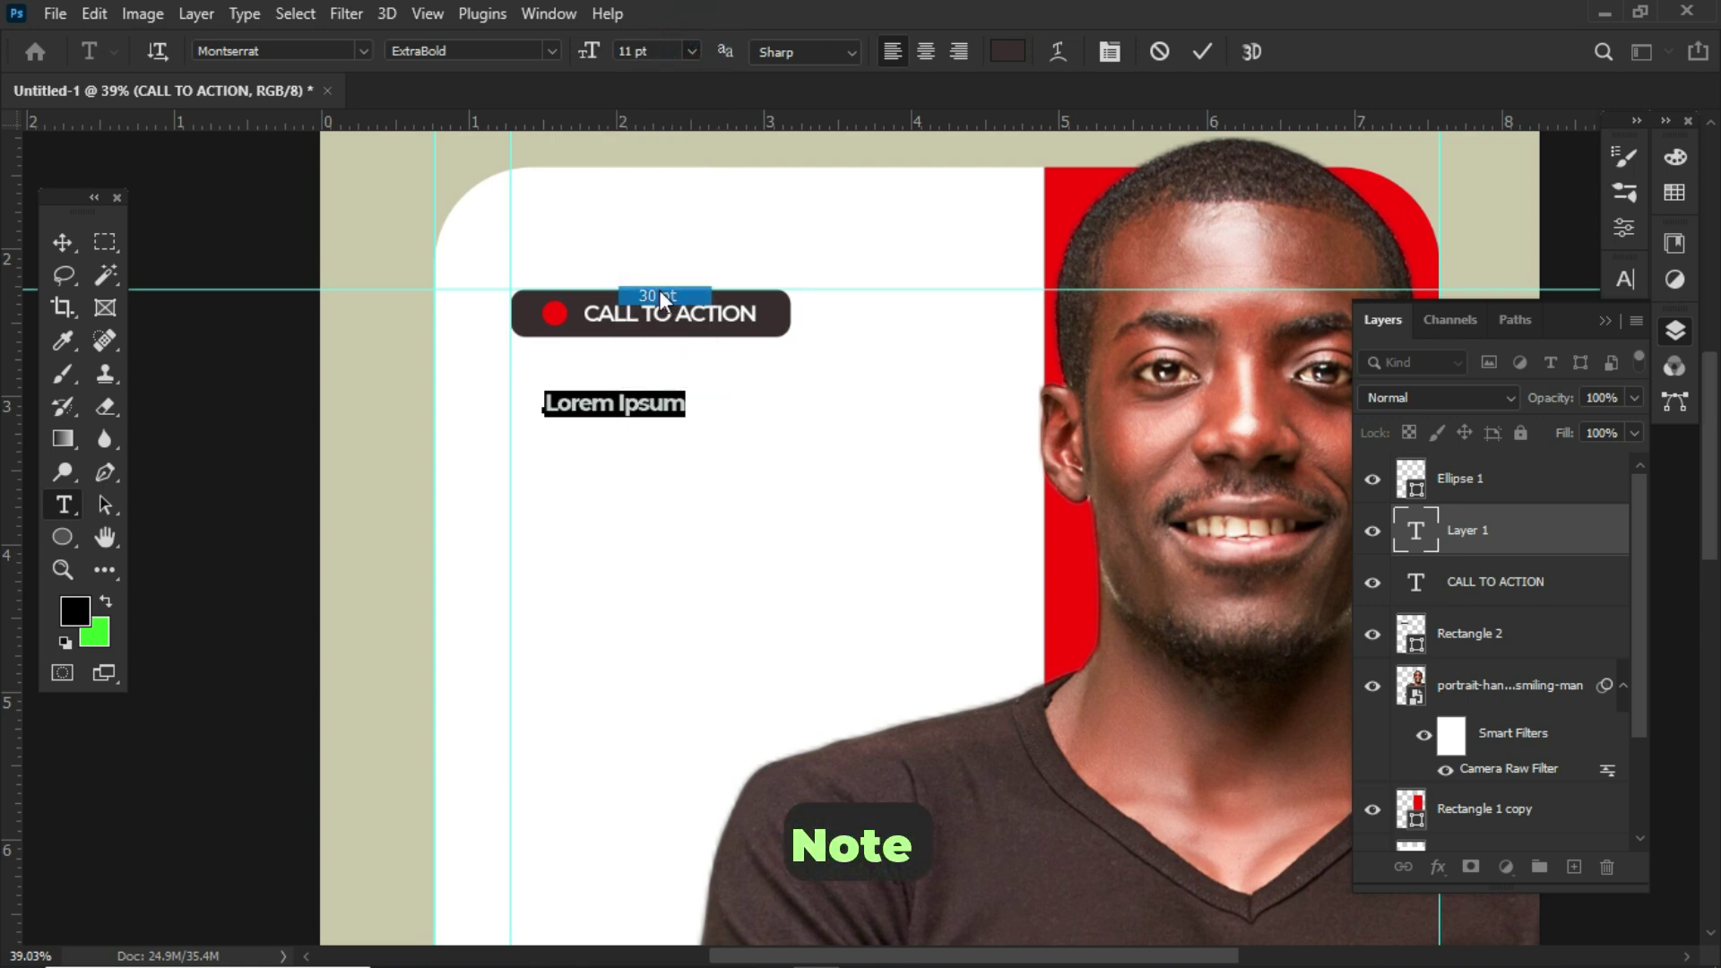
left_click_drag(719, 472, 691, 515)
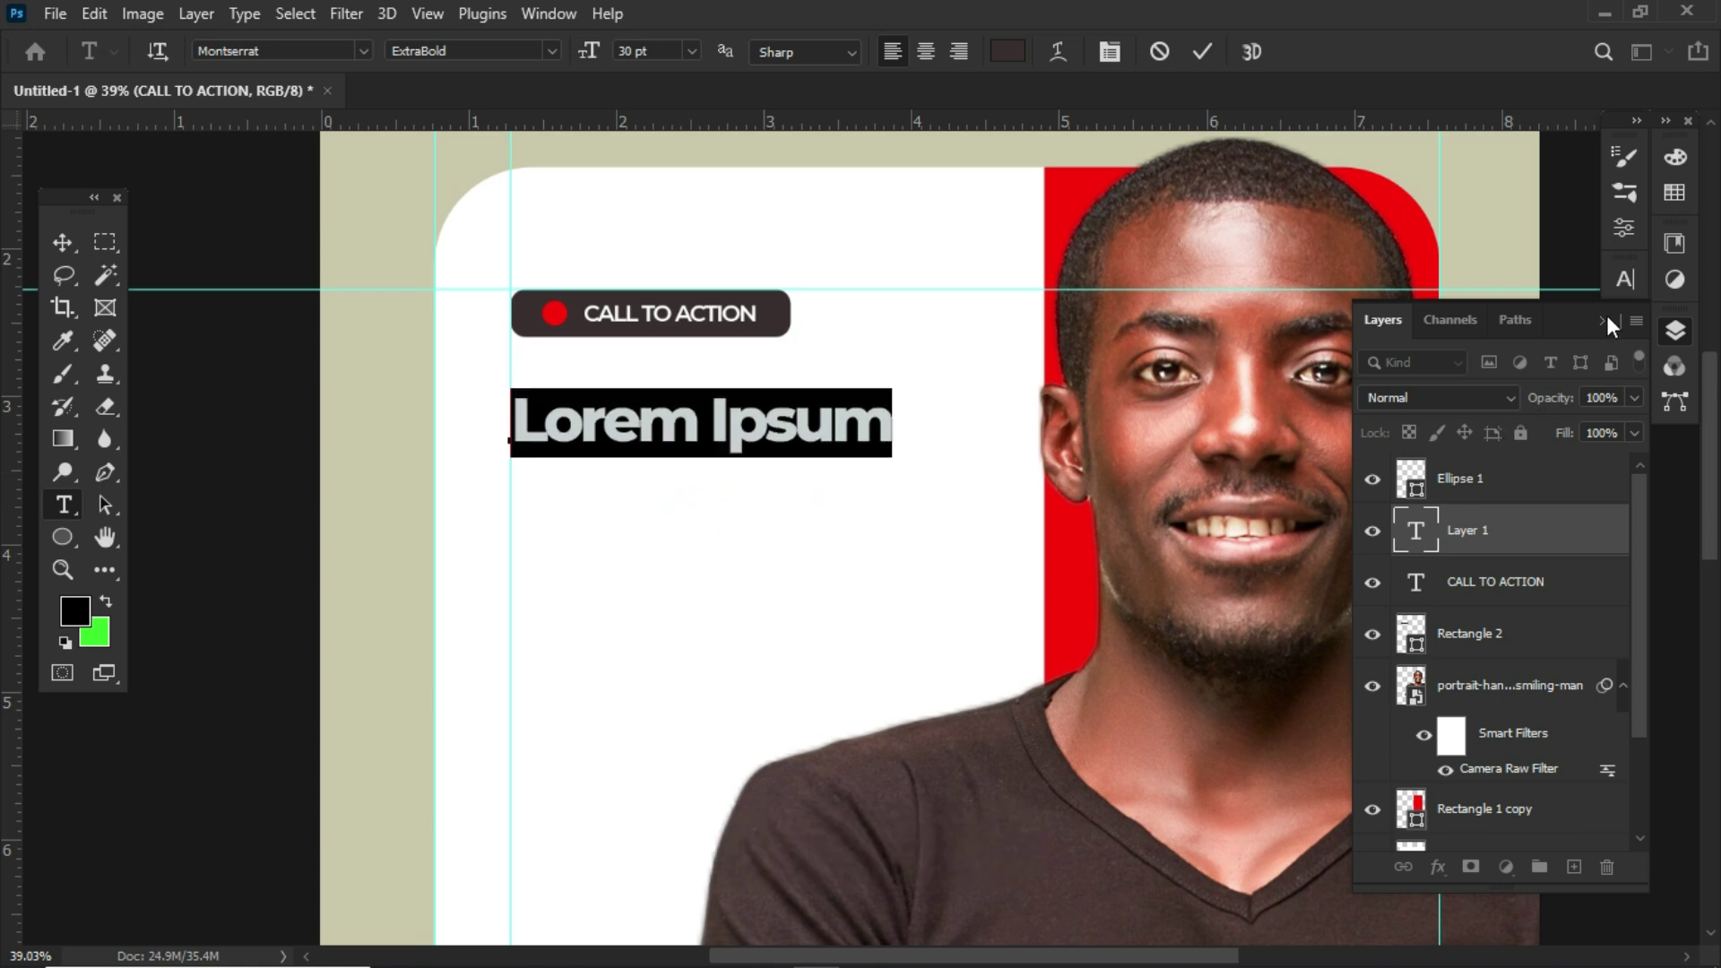
Set the text's letter tracking to -50.
left_click(1627, 280)
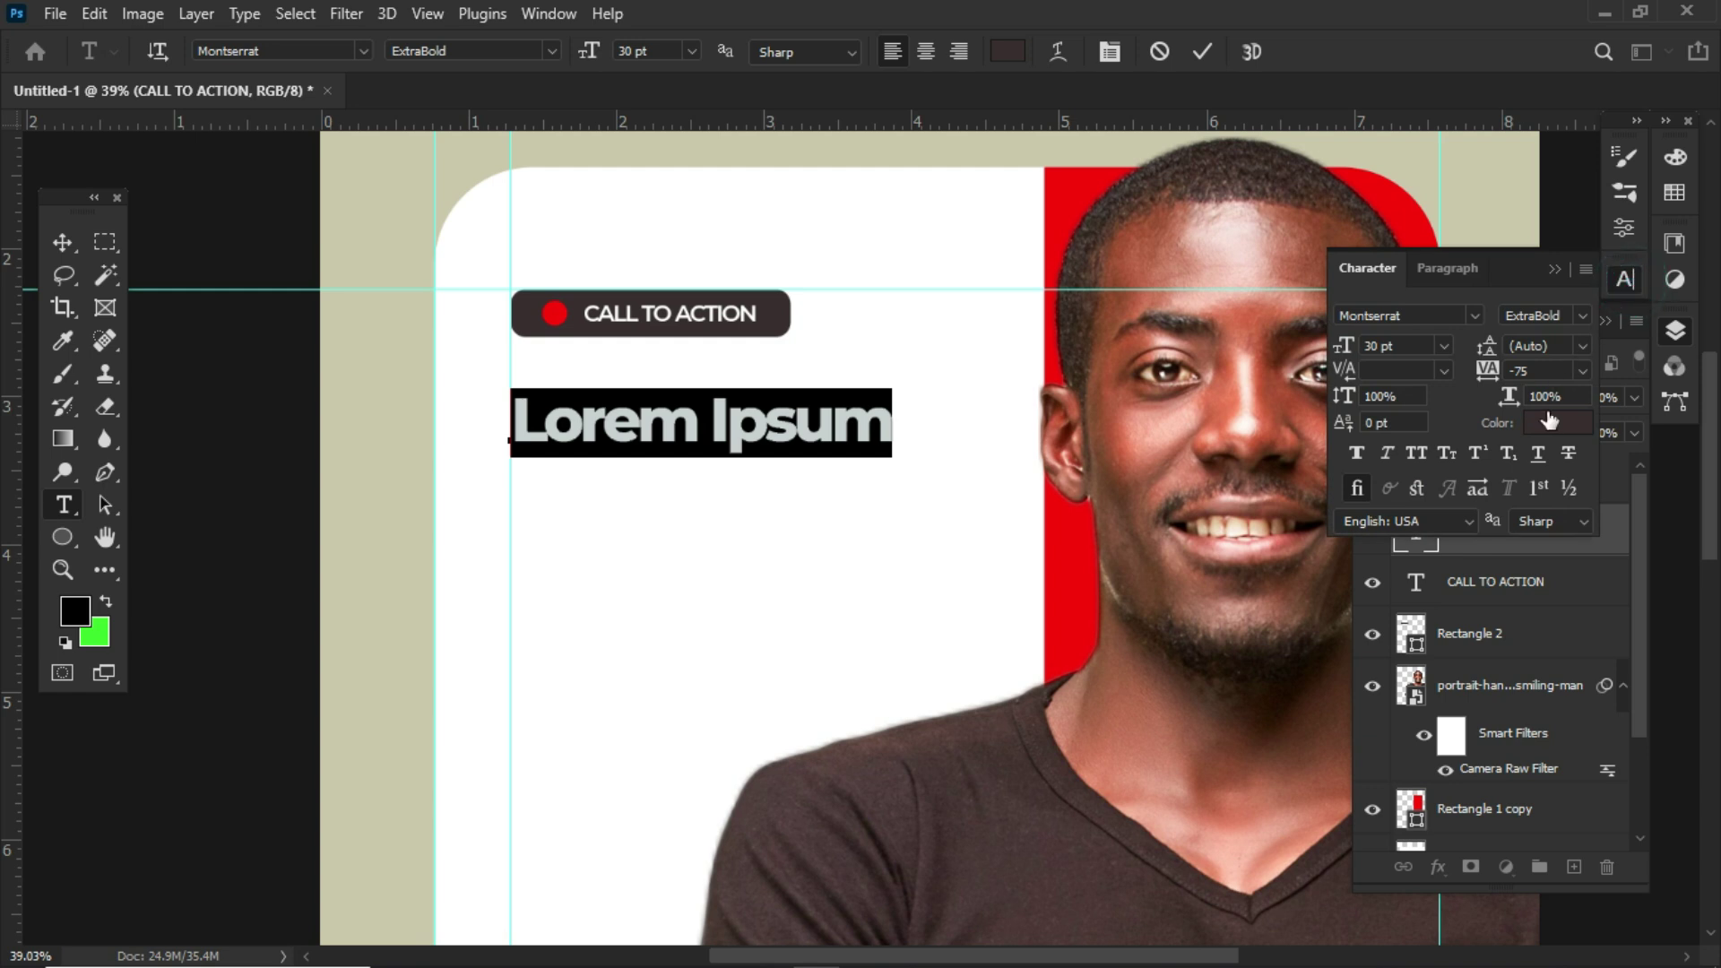
left_click(1582, 371)
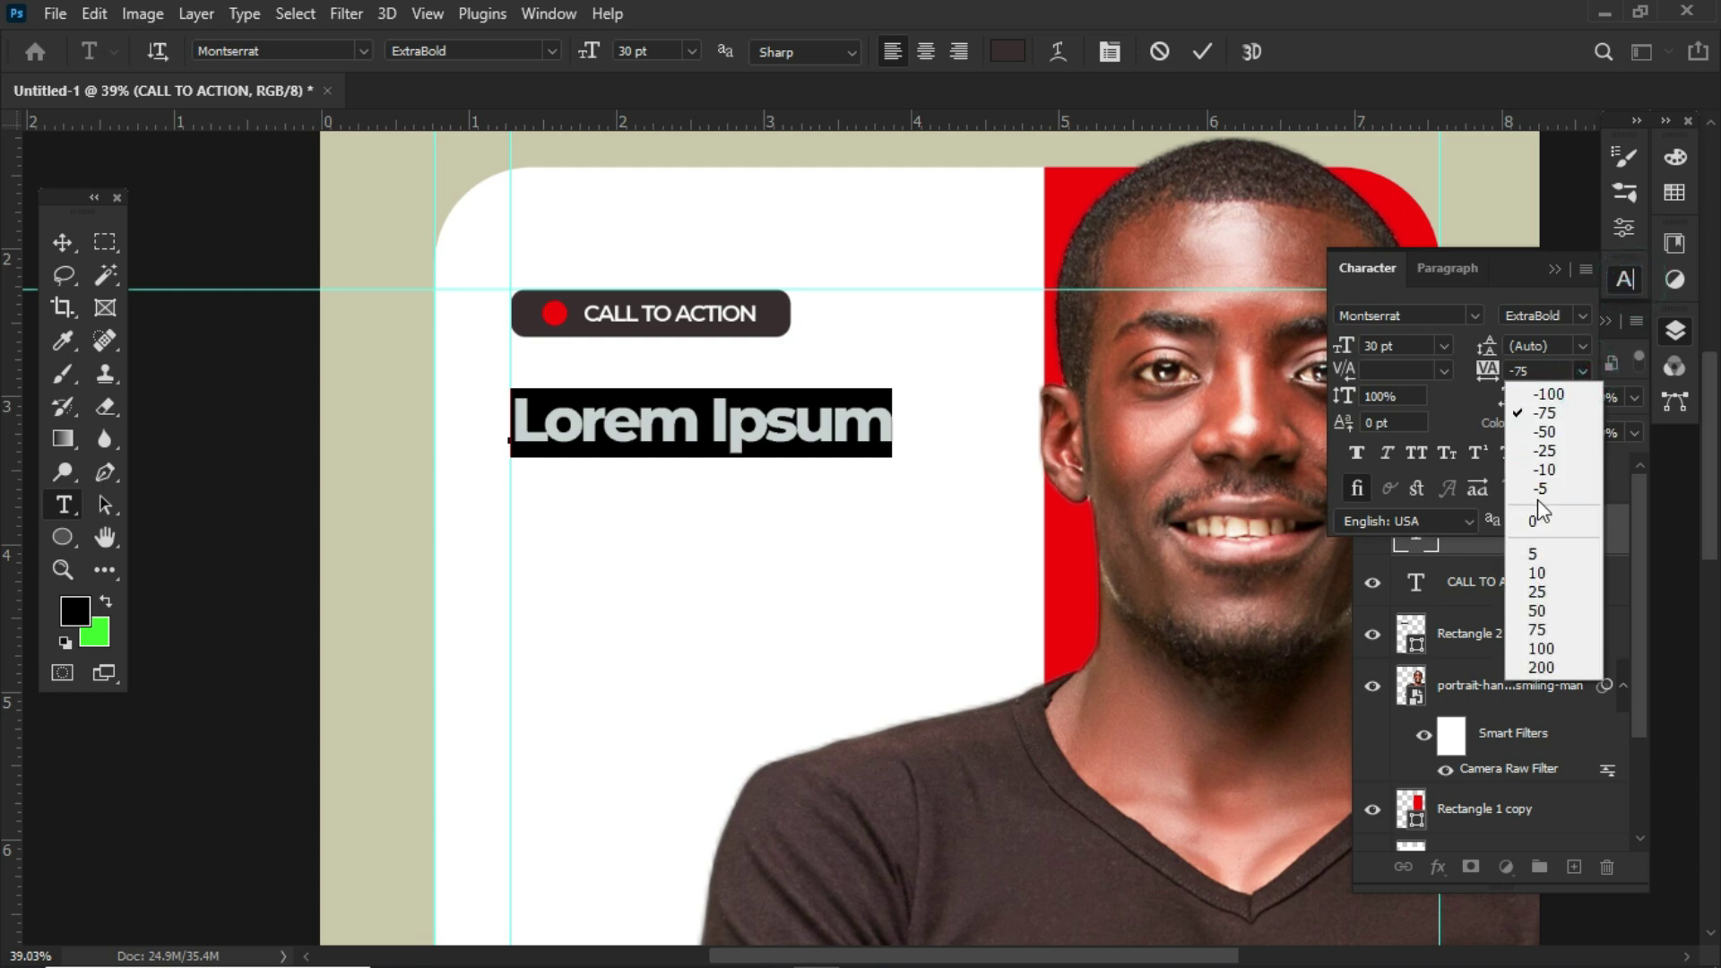
left_click(1551, 432)
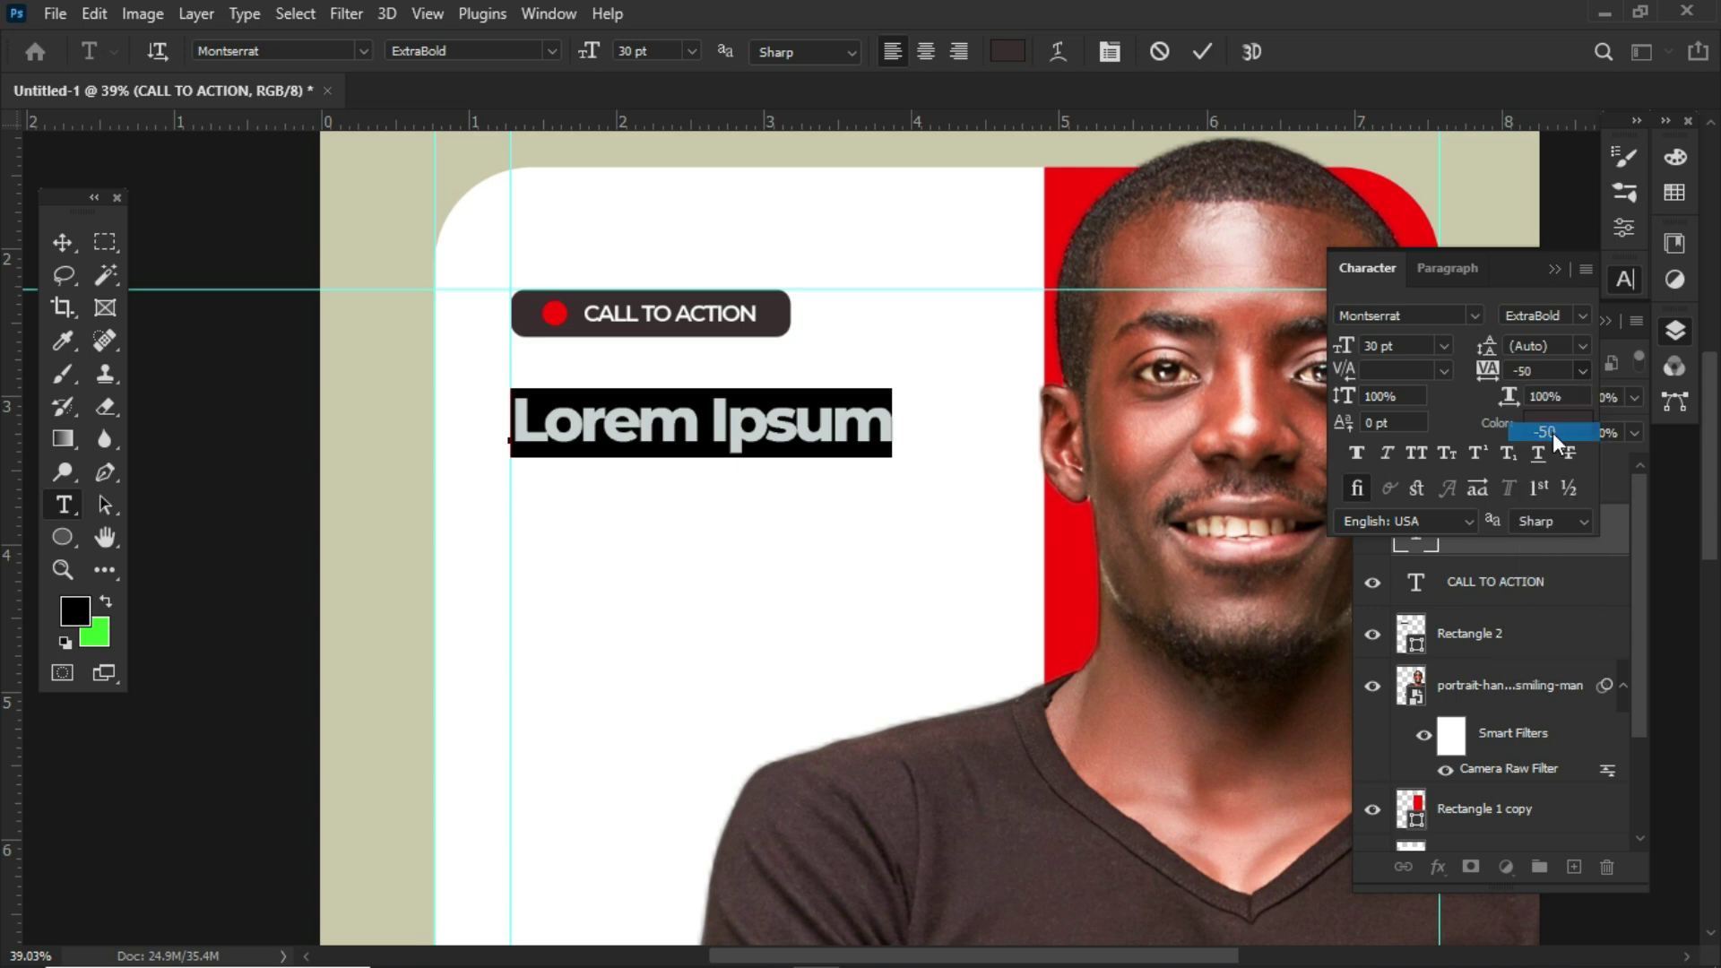
left_click(1560, 273)
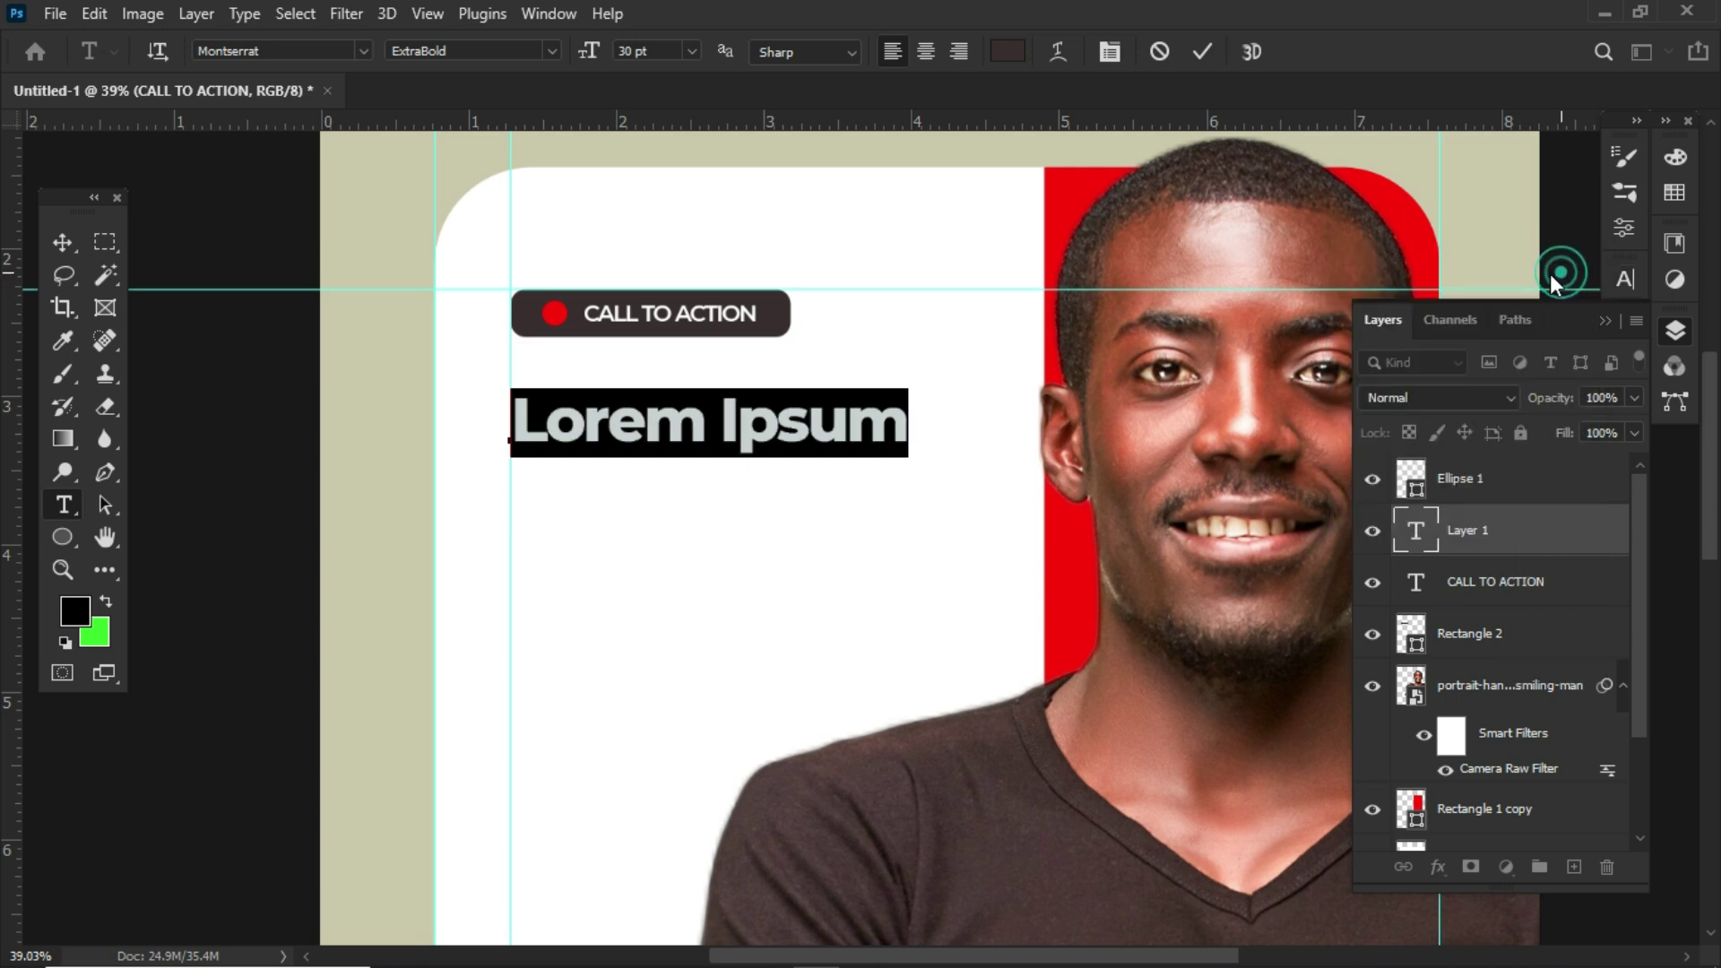
Replace the text with the three-line heading 'Please enter / main heading / here'.
left_click(878, 431)
key("ctrl+a")
key("BackSpace")
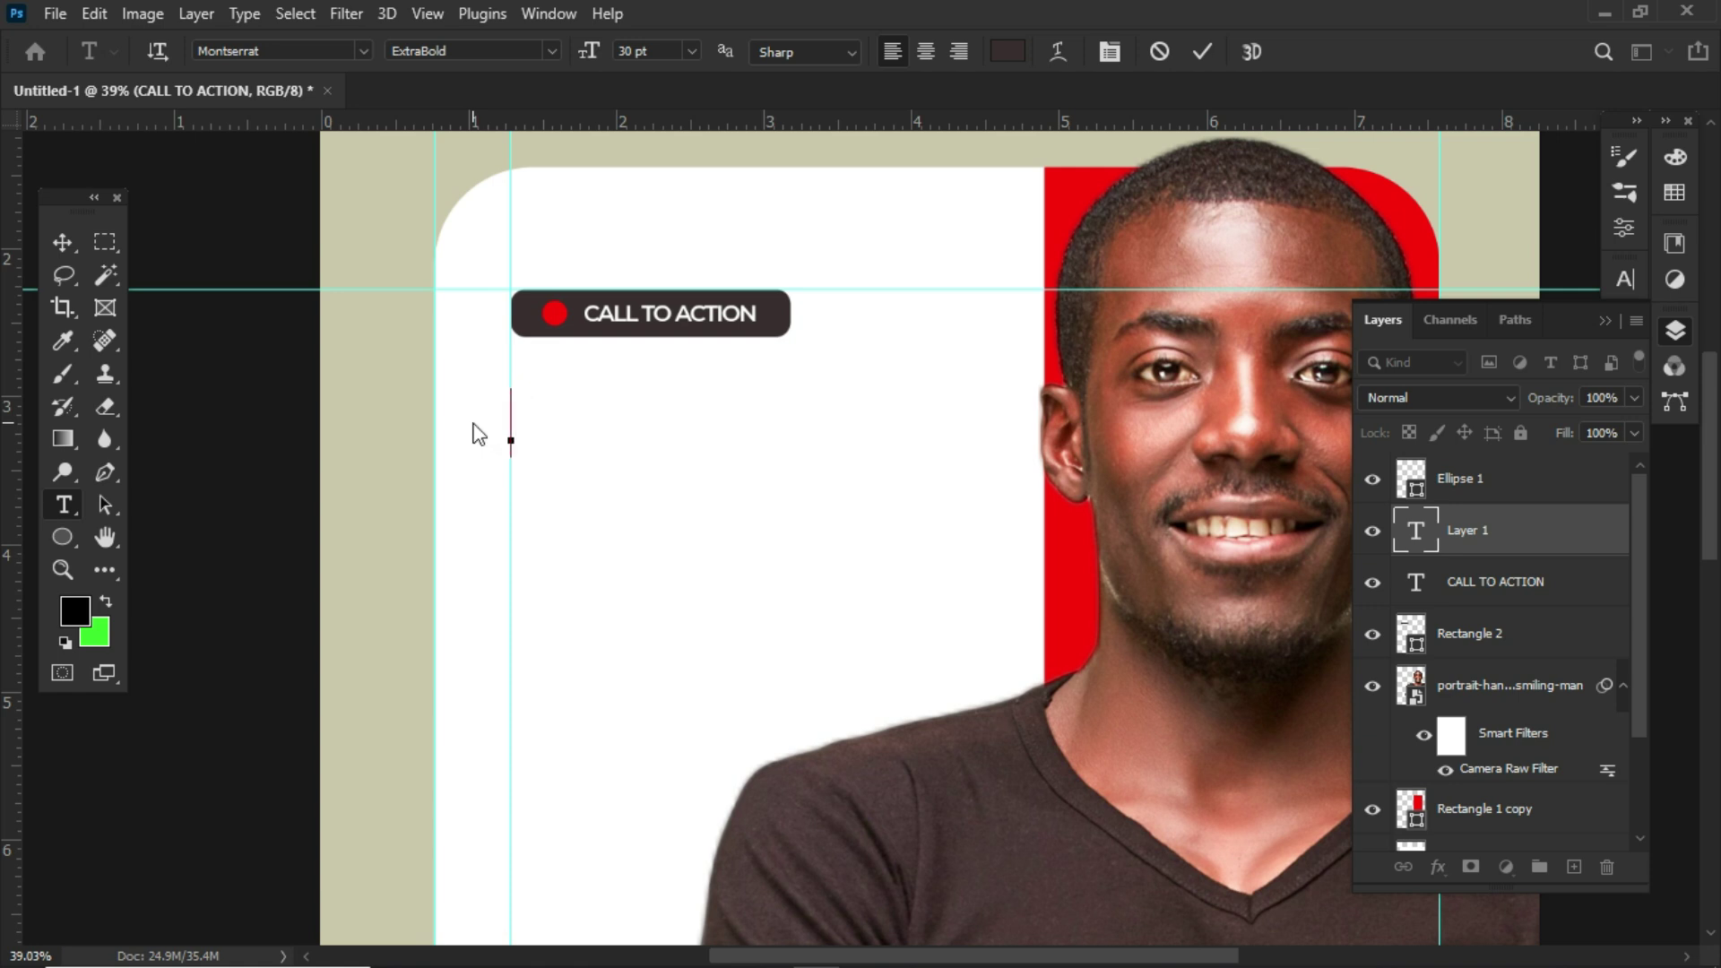
type("Please enter")
key("Return")
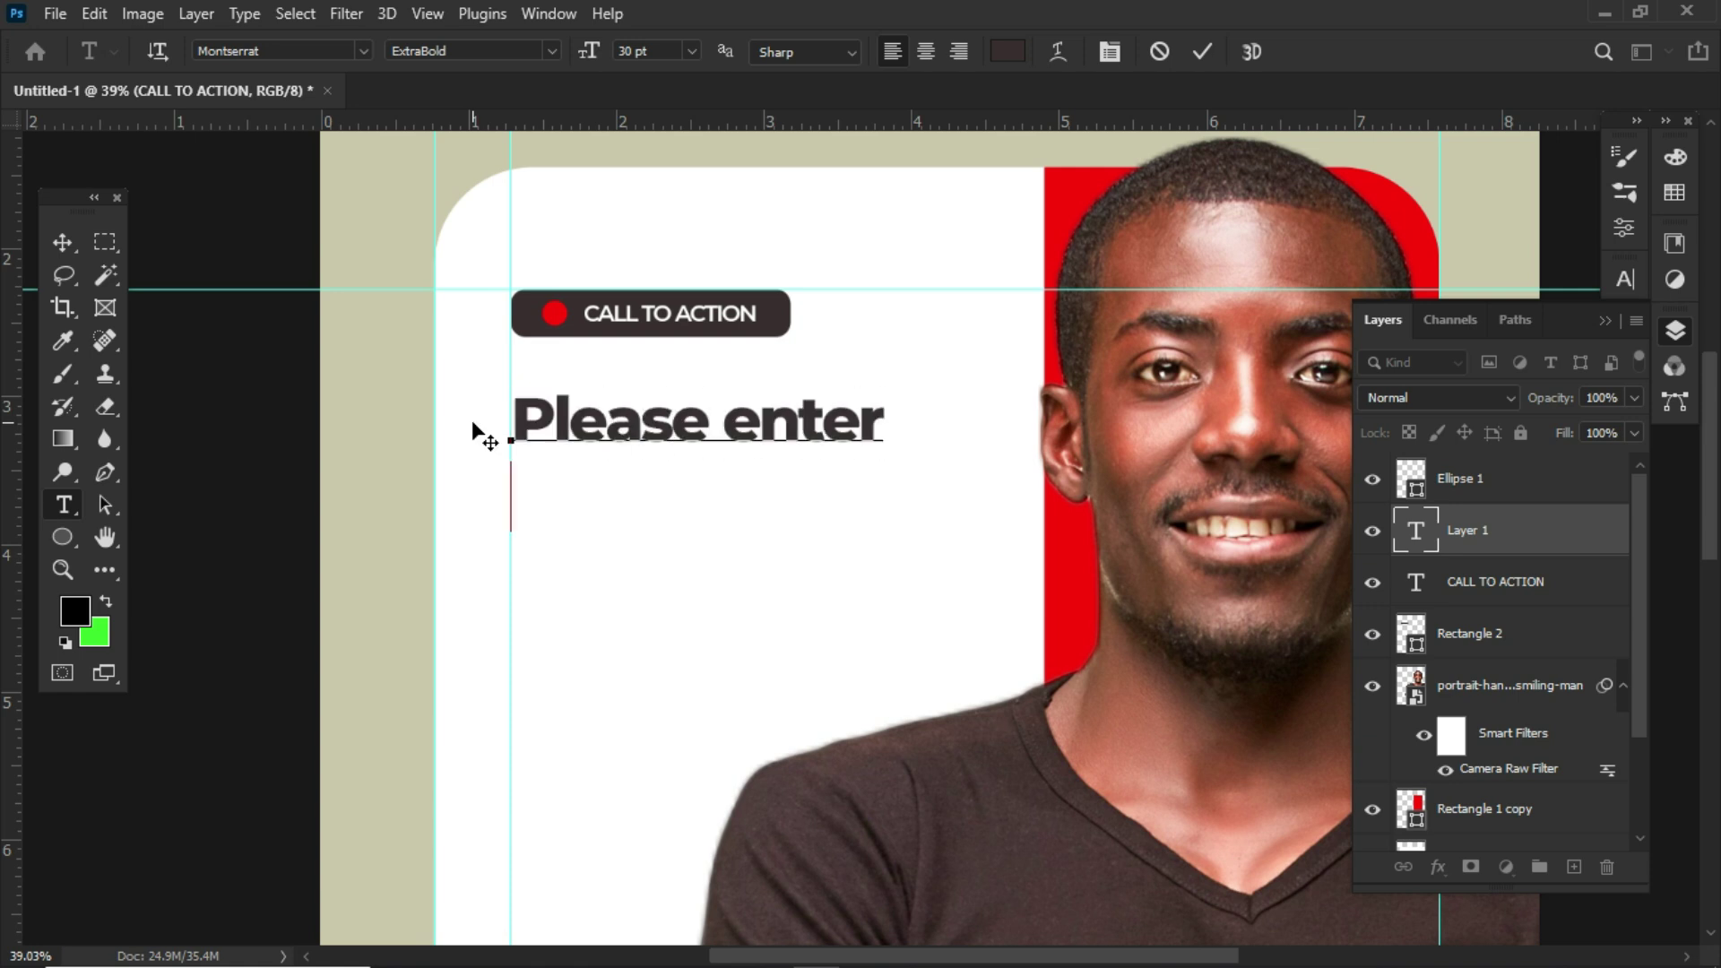
type("main heading")
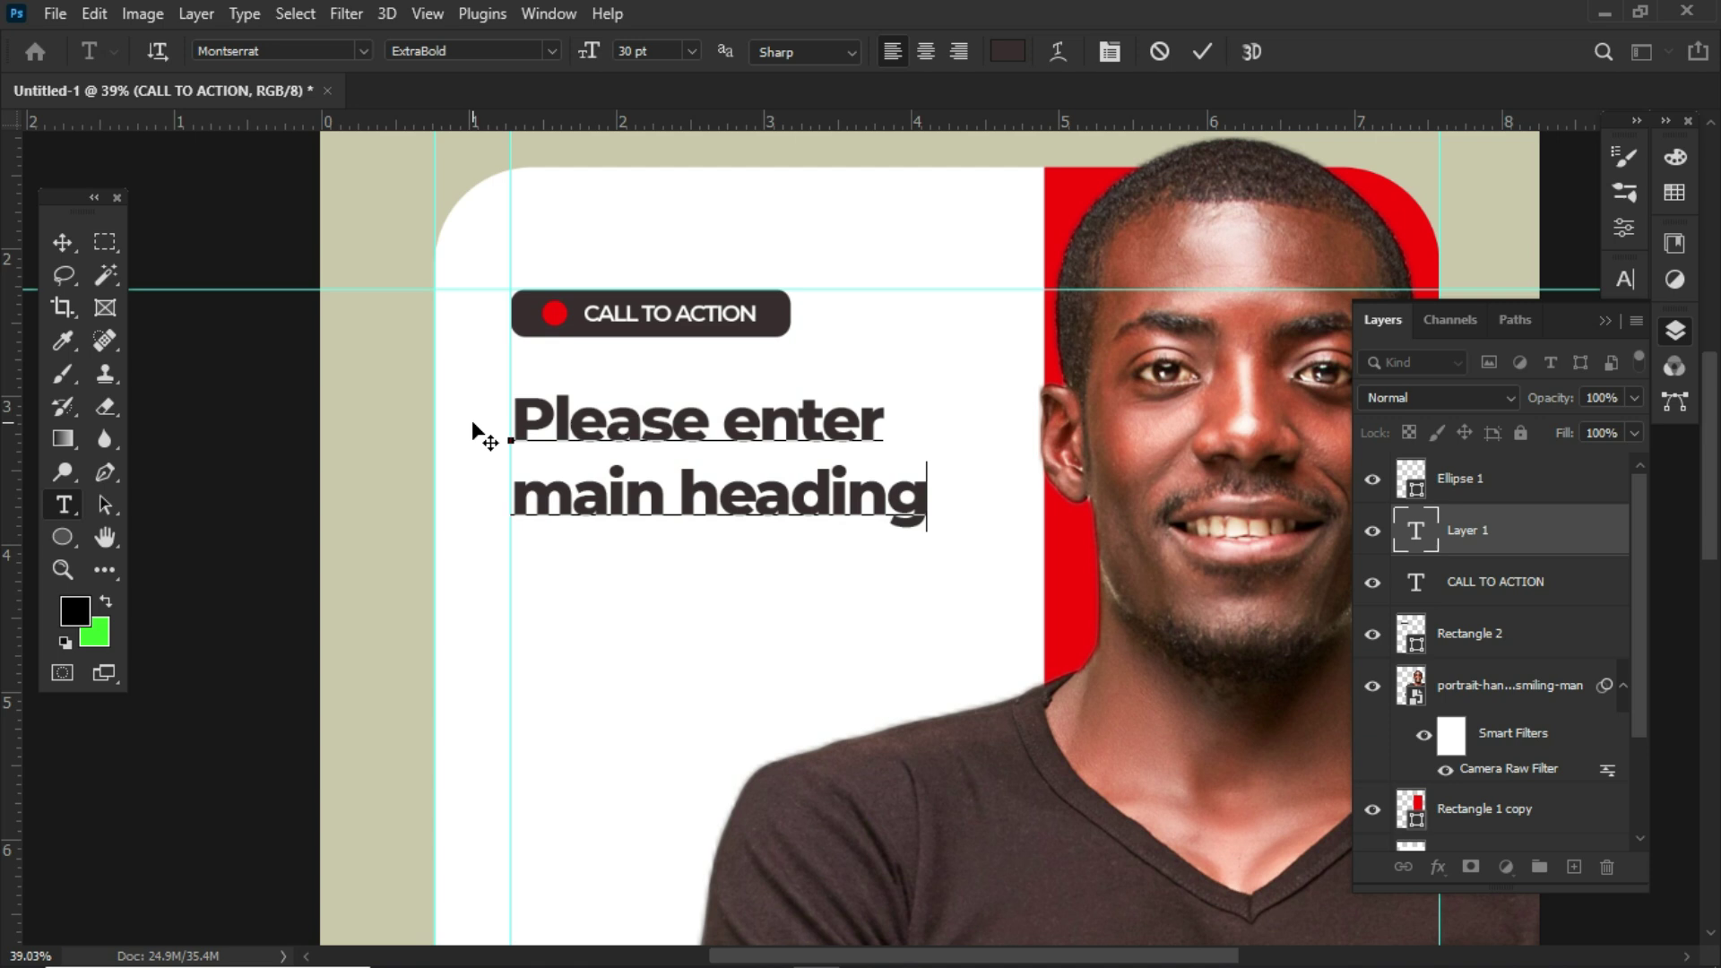
key("Return")
type("here")
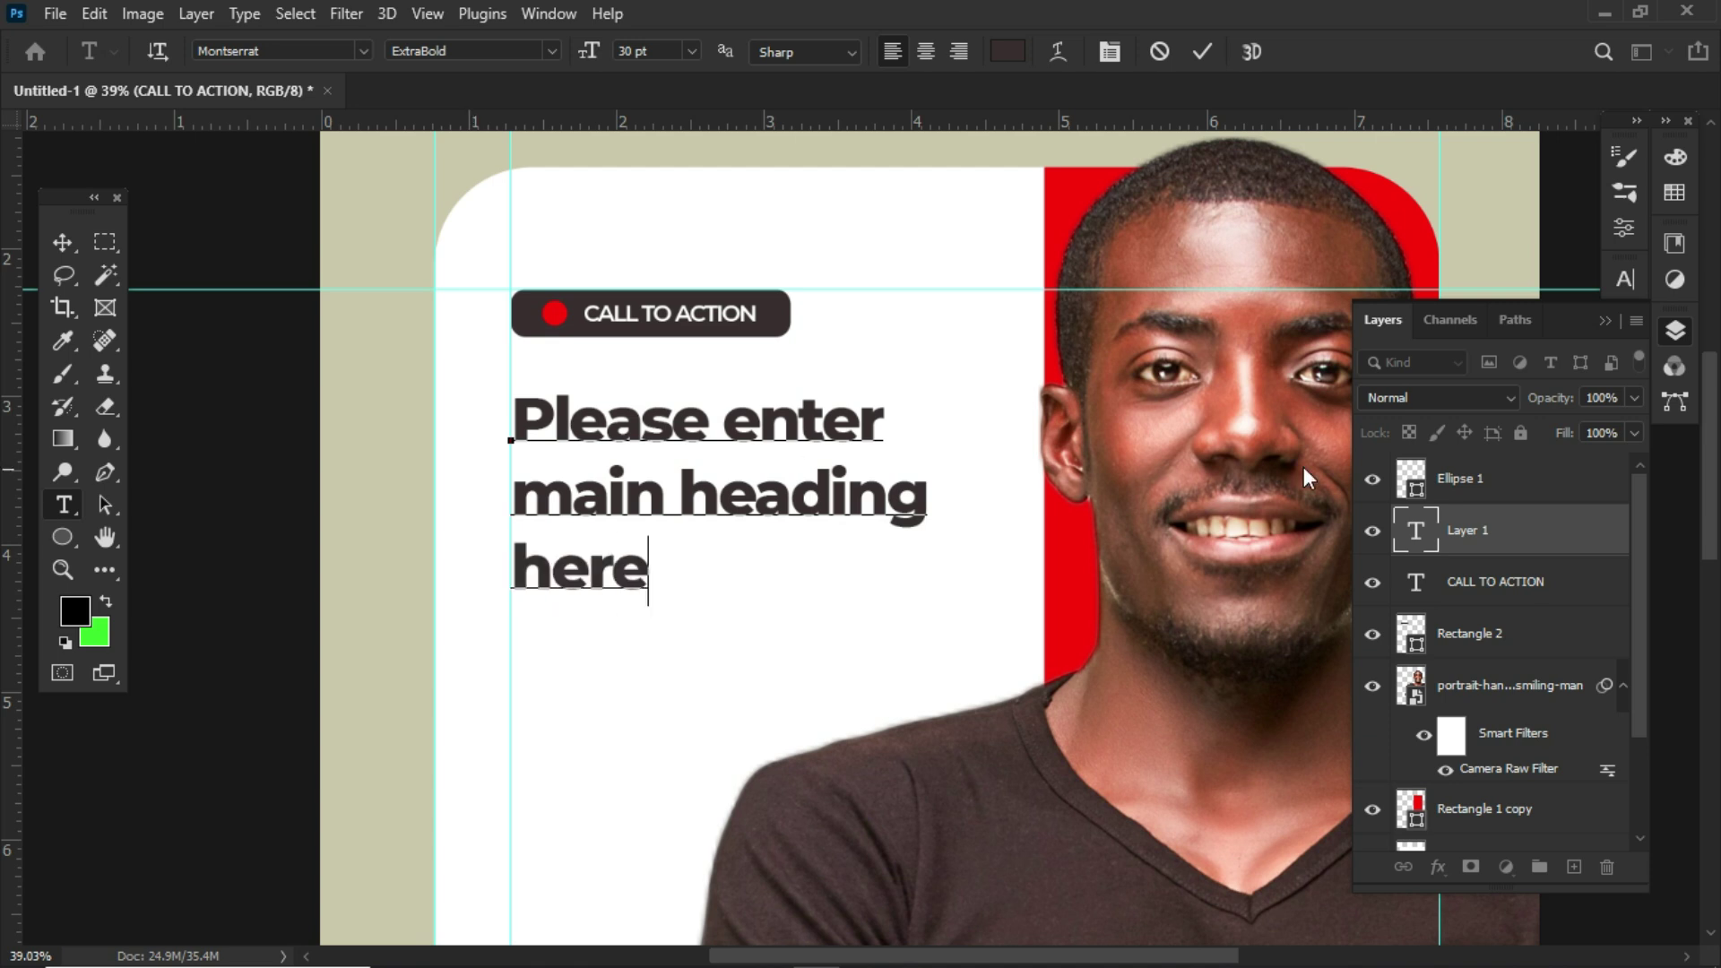
left_click(1515, 538)
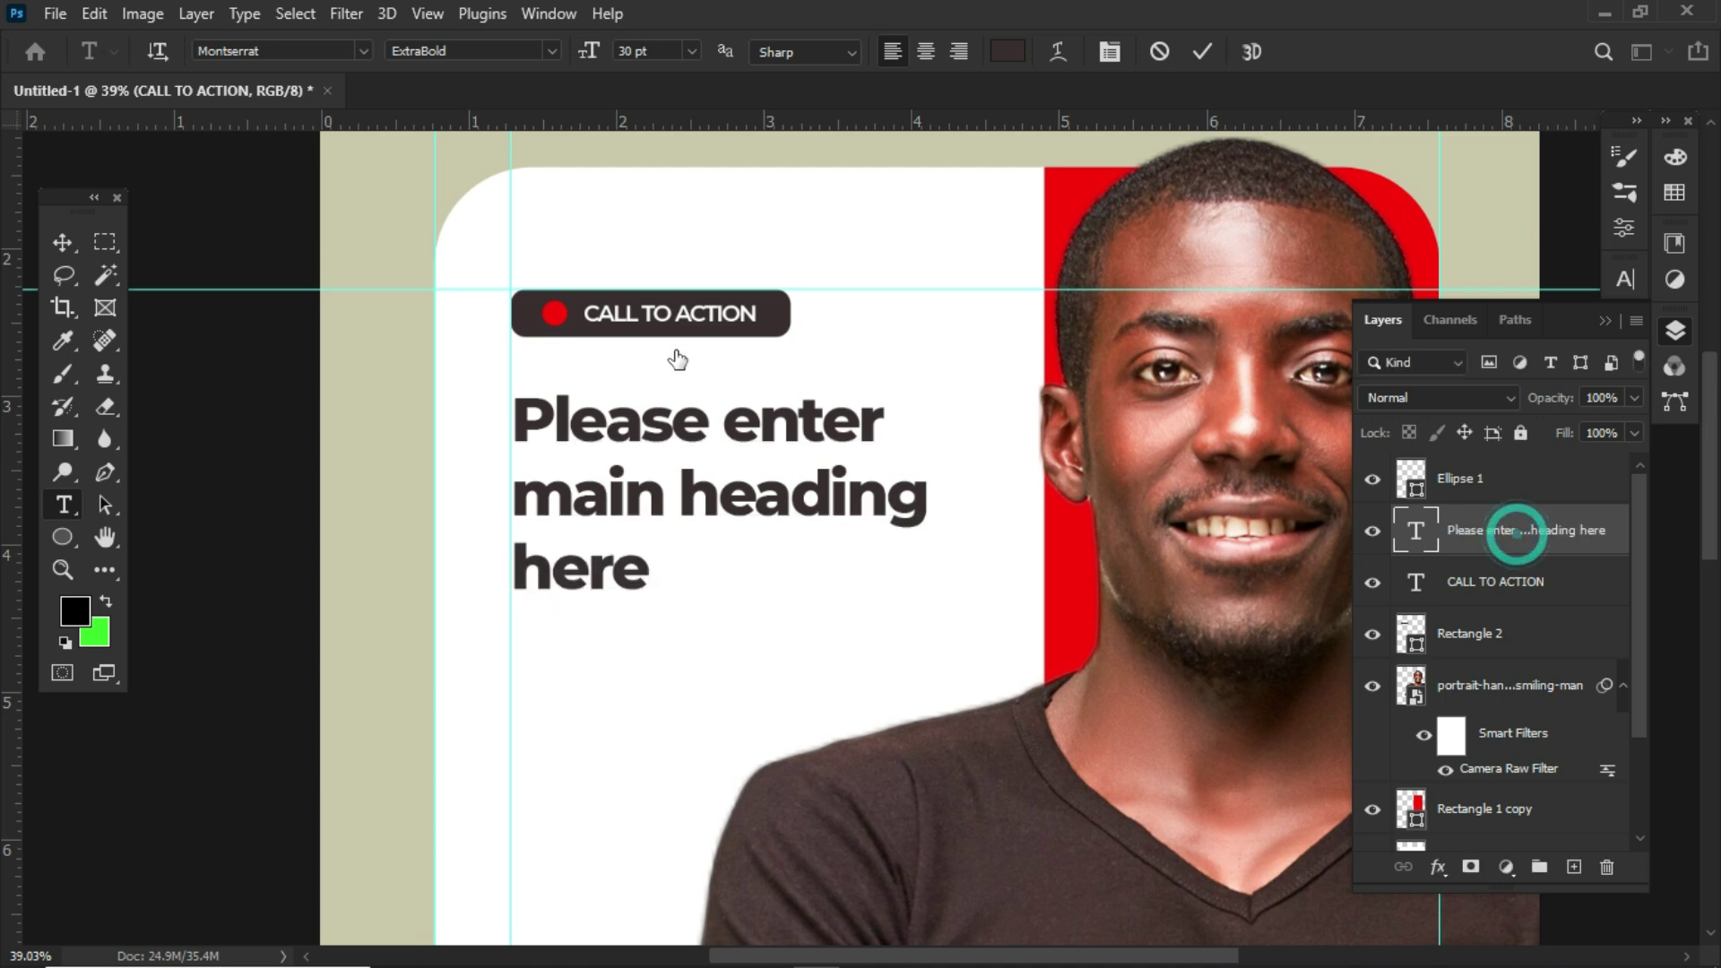
Tighten the heading's line spacing to 30 pt.
left_click(652, 576)
key("ctrl+a")
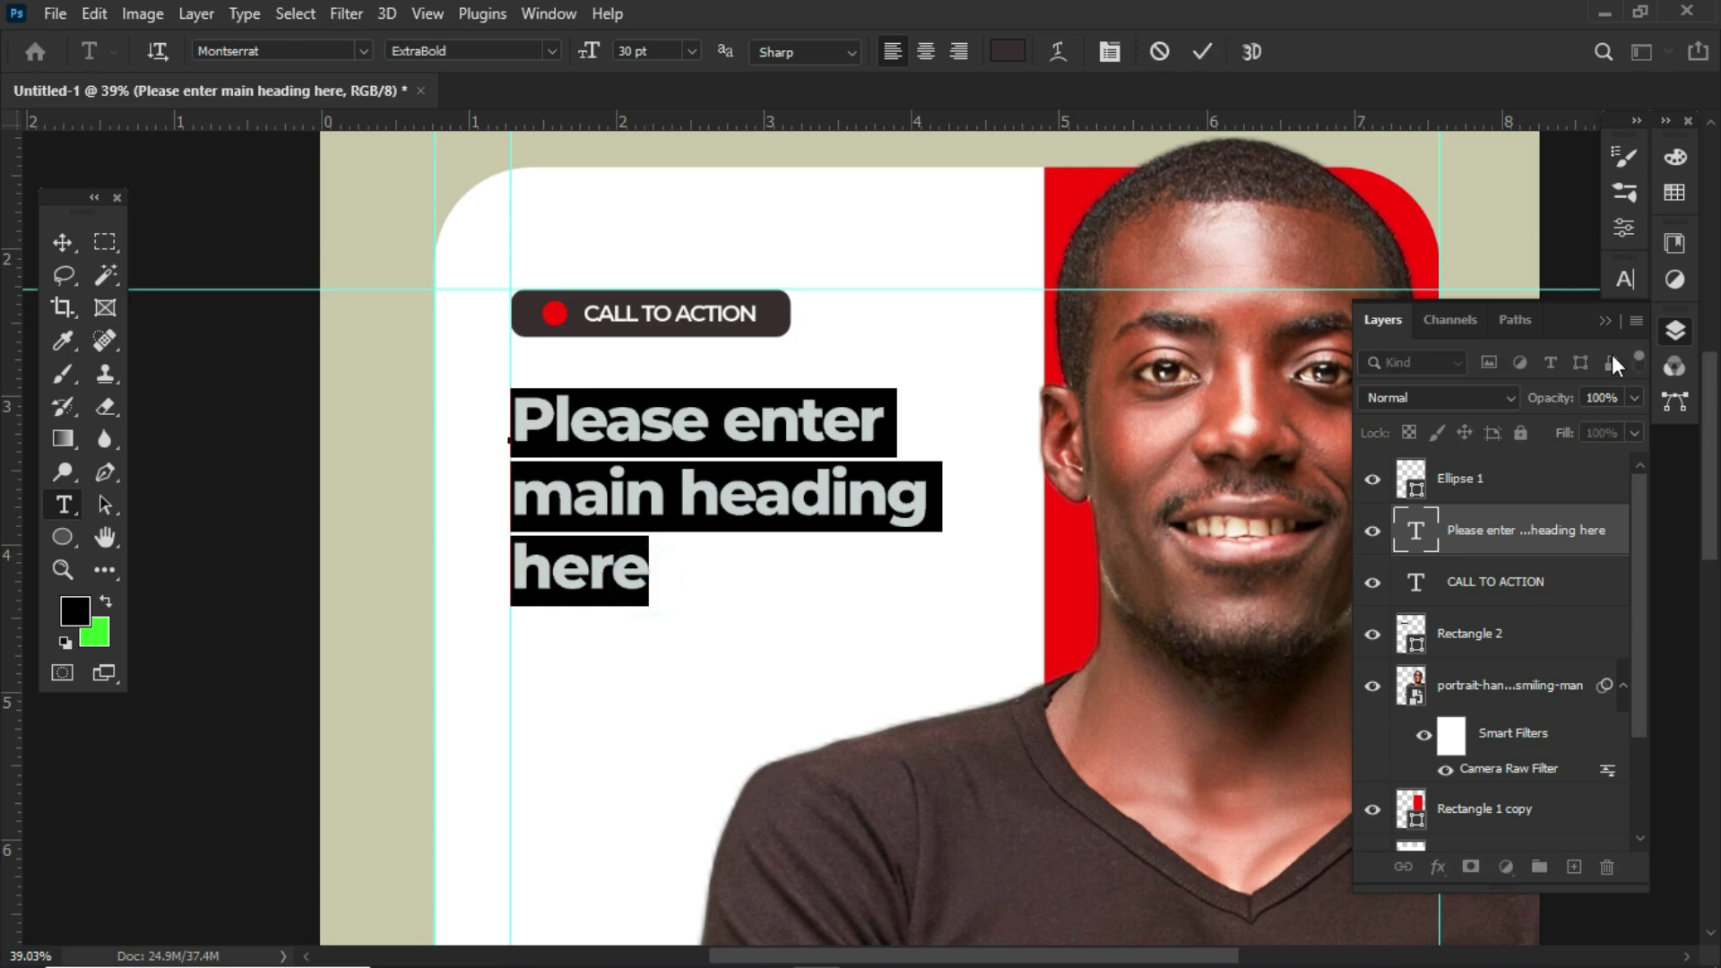
left_click(1612, 326)
left_click(1625, 279)
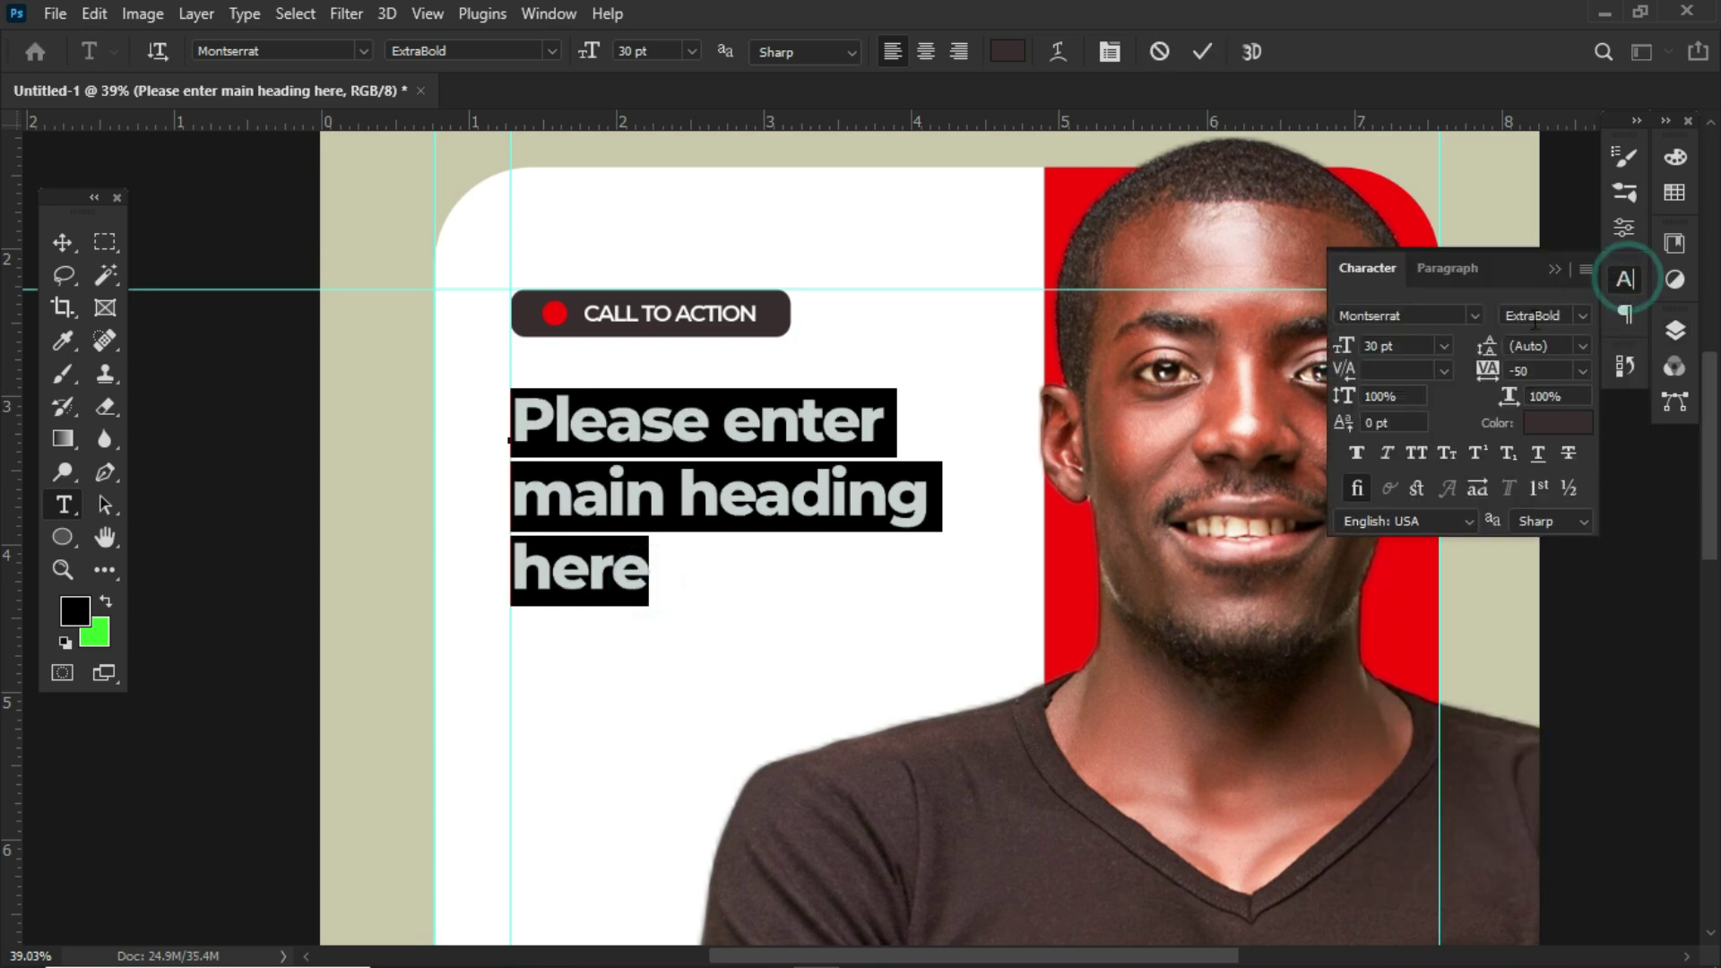
left_click_drag(1482, 351, 1480, 355)
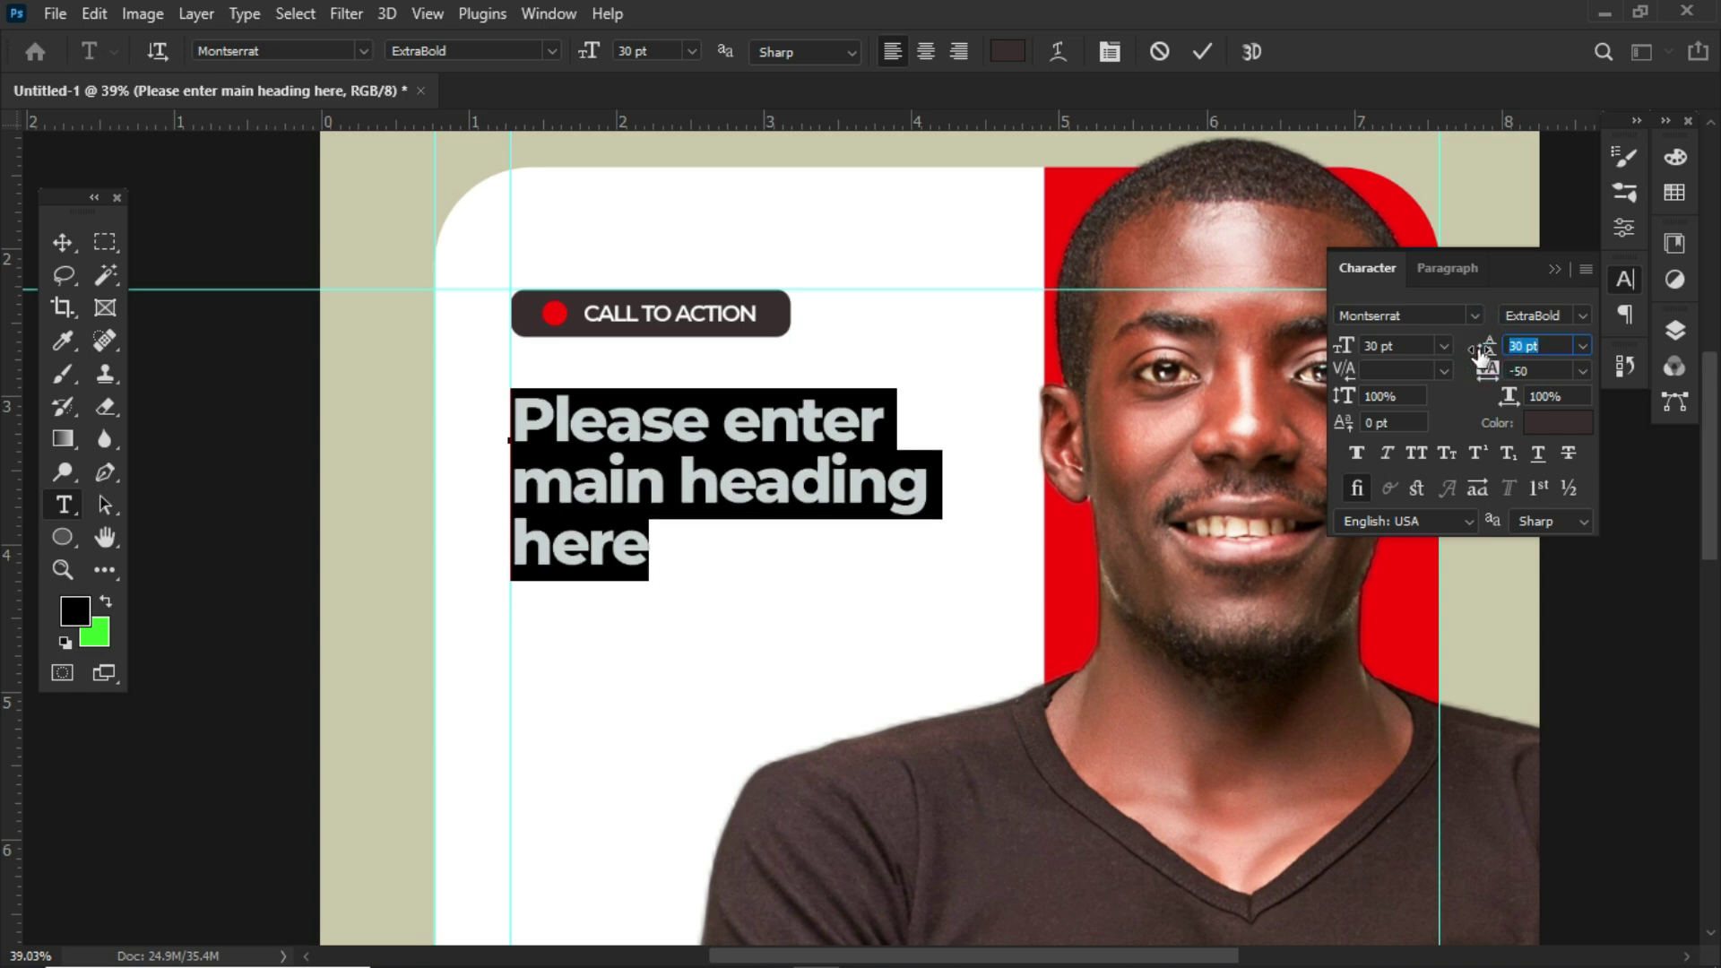
scroll(815, 344, "down", 4)
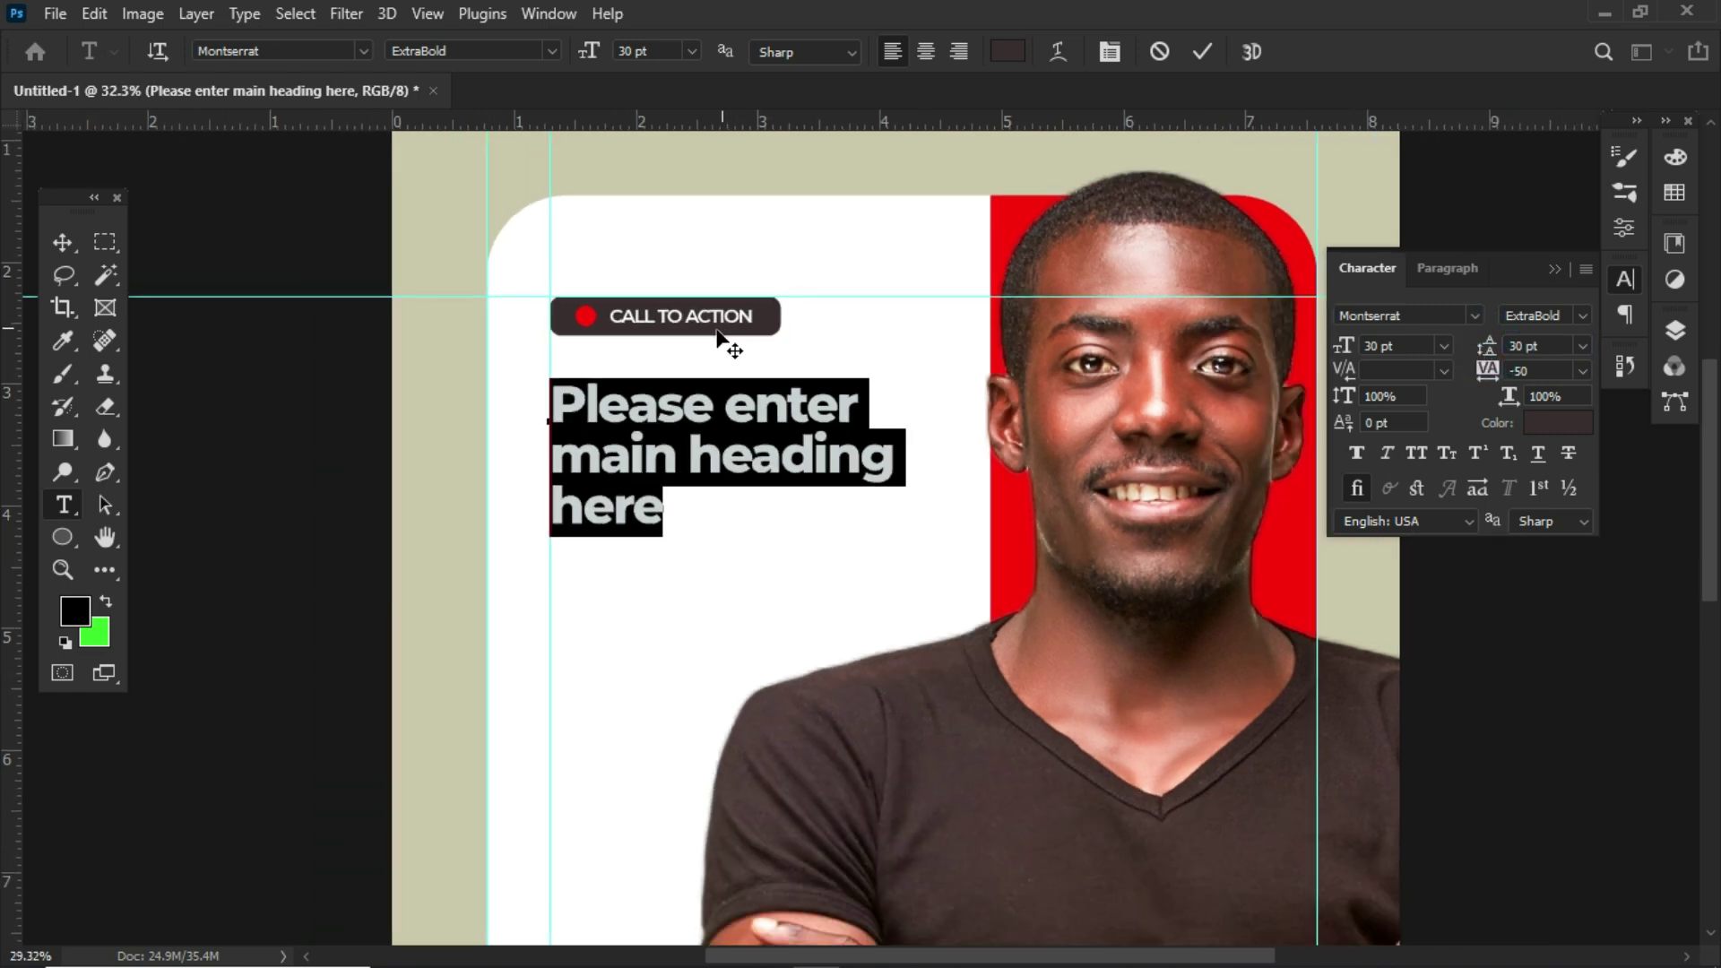
left_click(1554, 273)
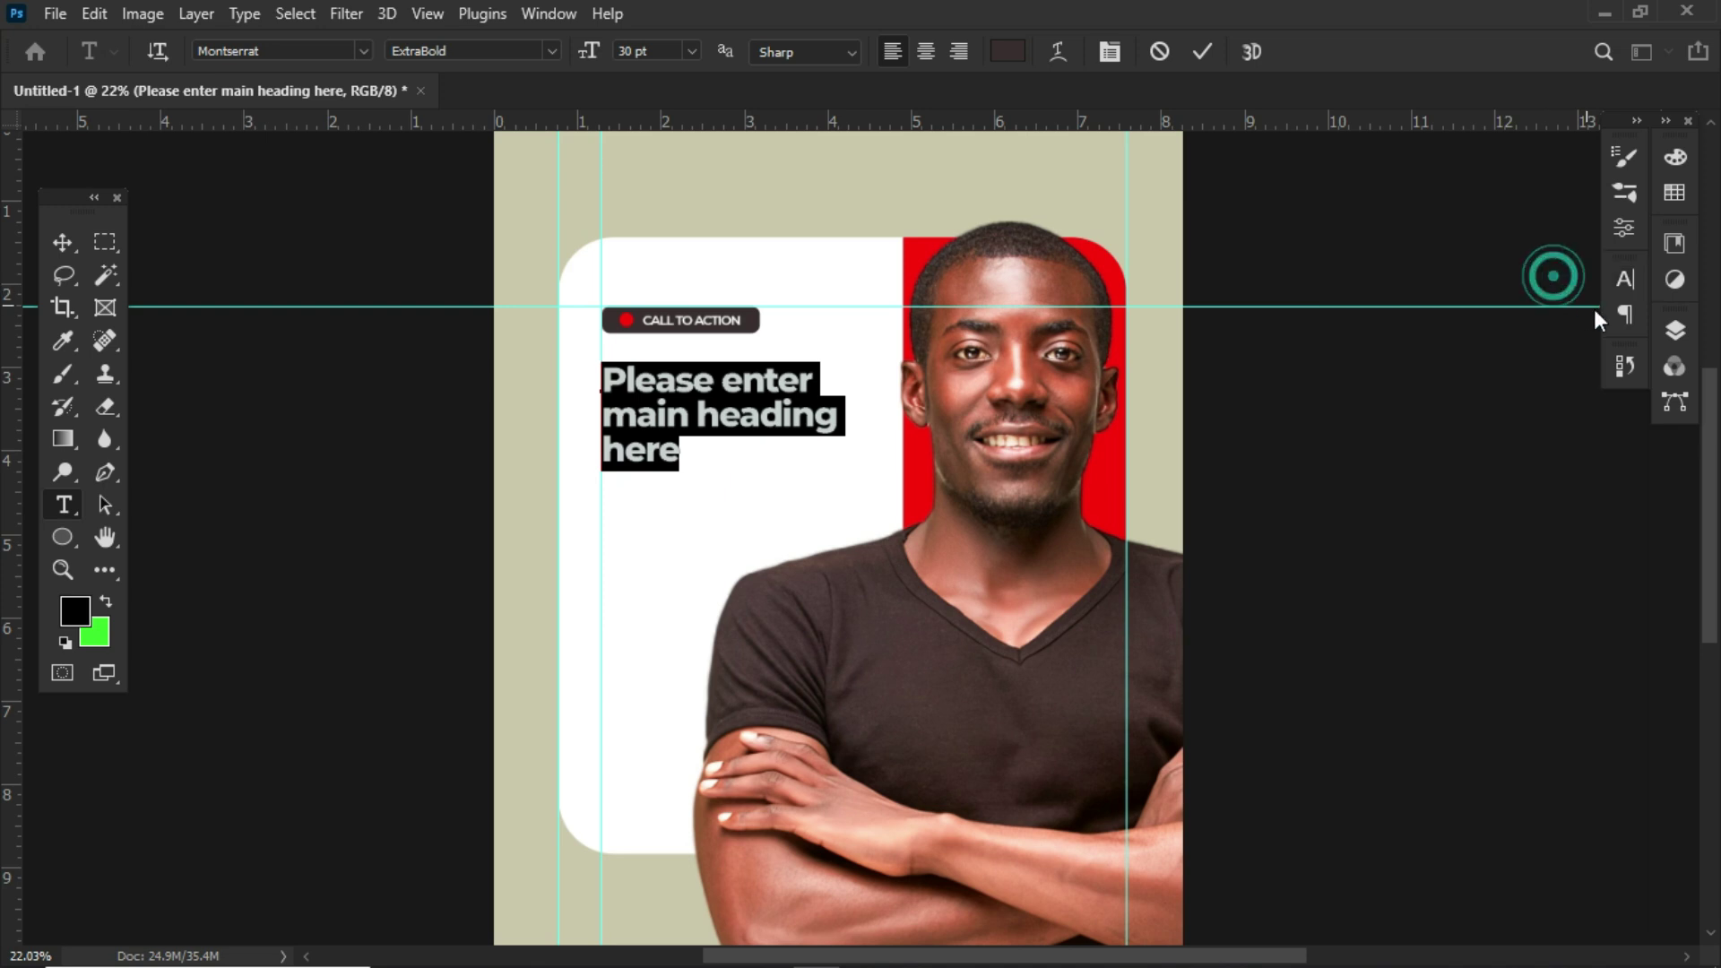
left_click(1675, 330)
Draw a paragraph text box below the heading and set it to Montserrat Regular 14 pt.
left_click(1513, 538)
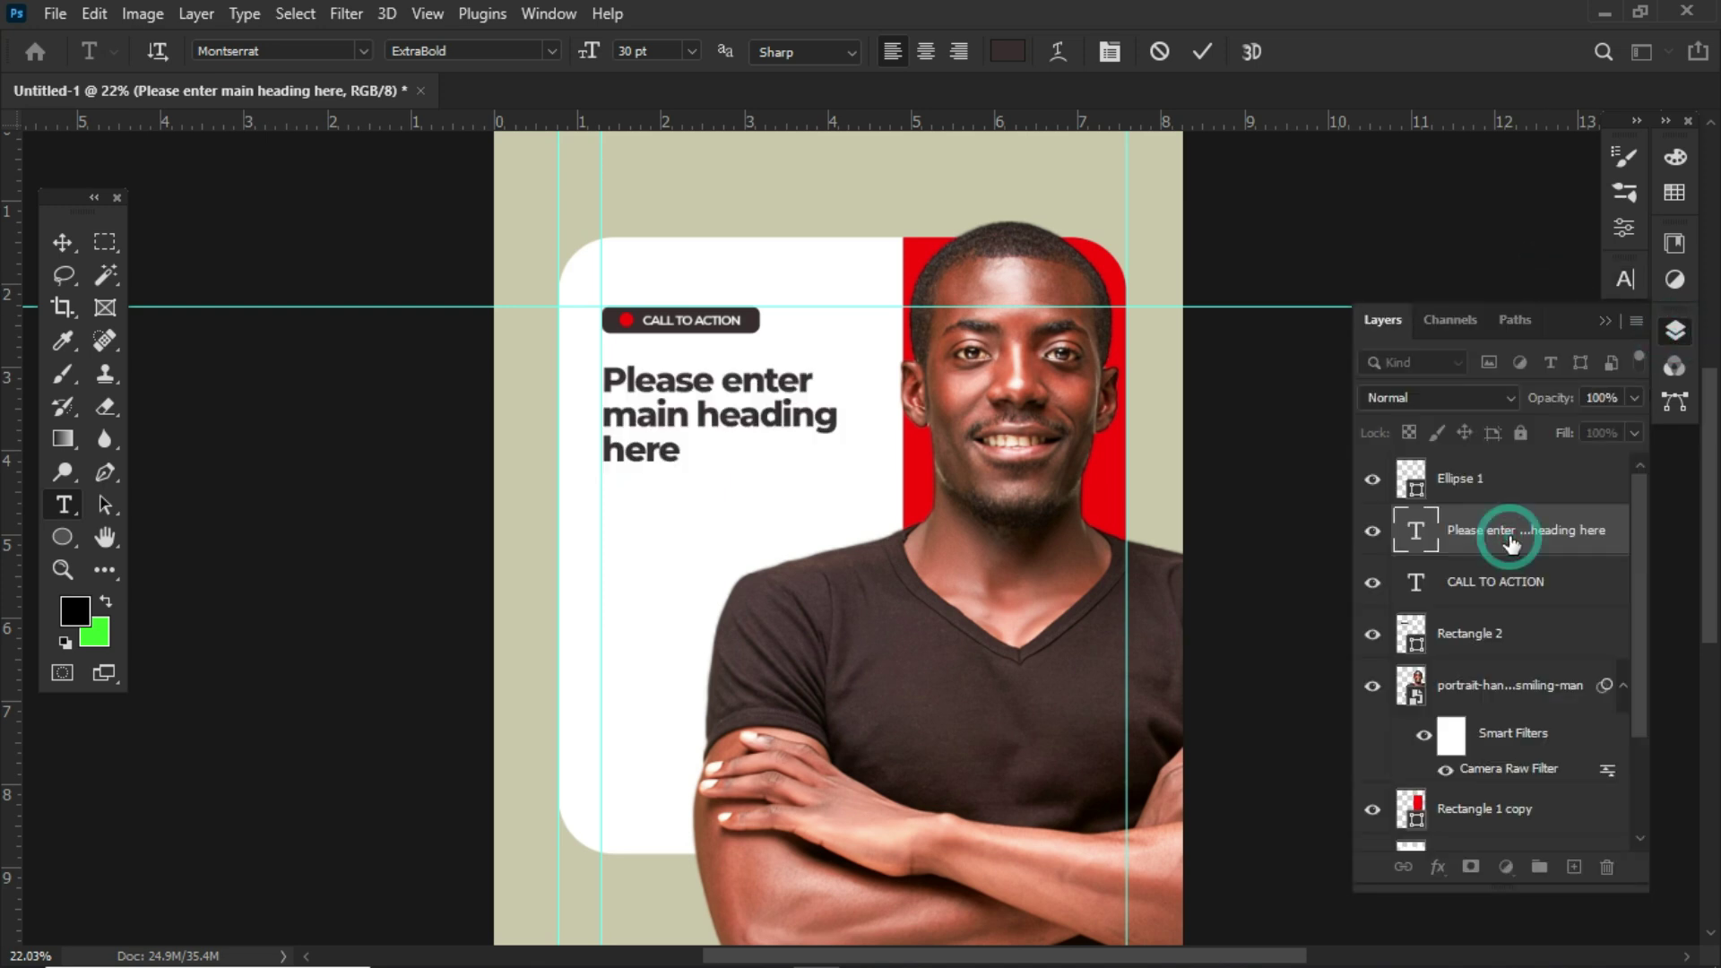
key("v")
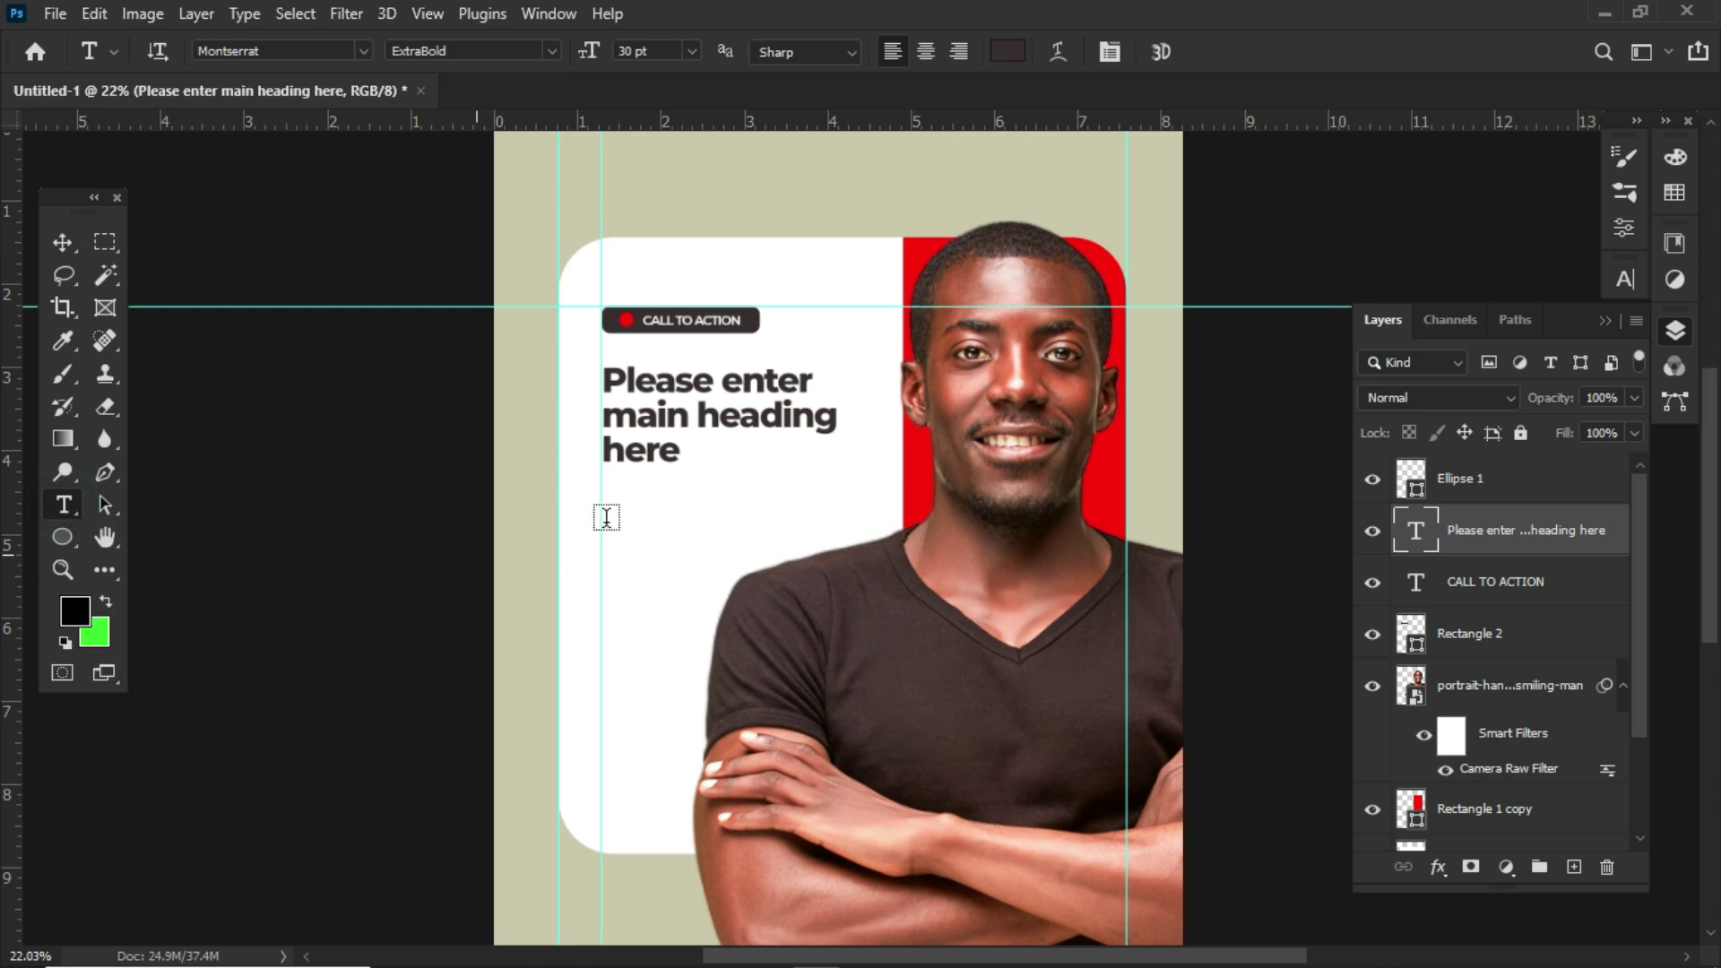
left_click_drag(602, 519, 782, 599)
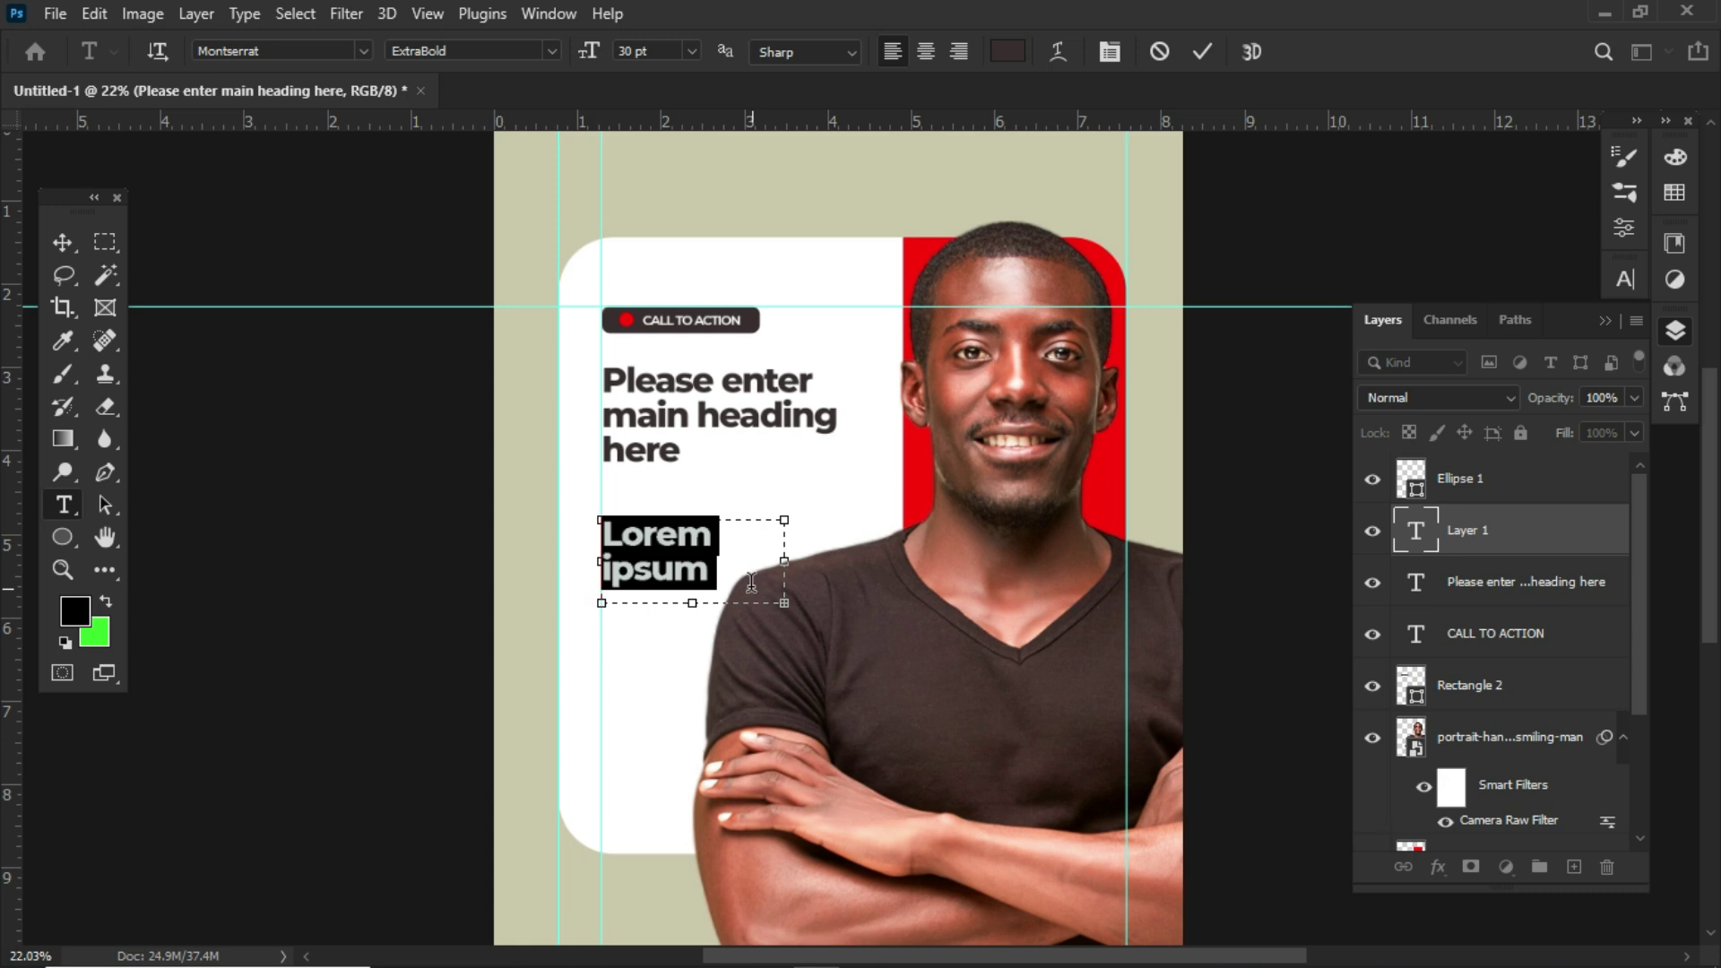
left_click(545, 50)
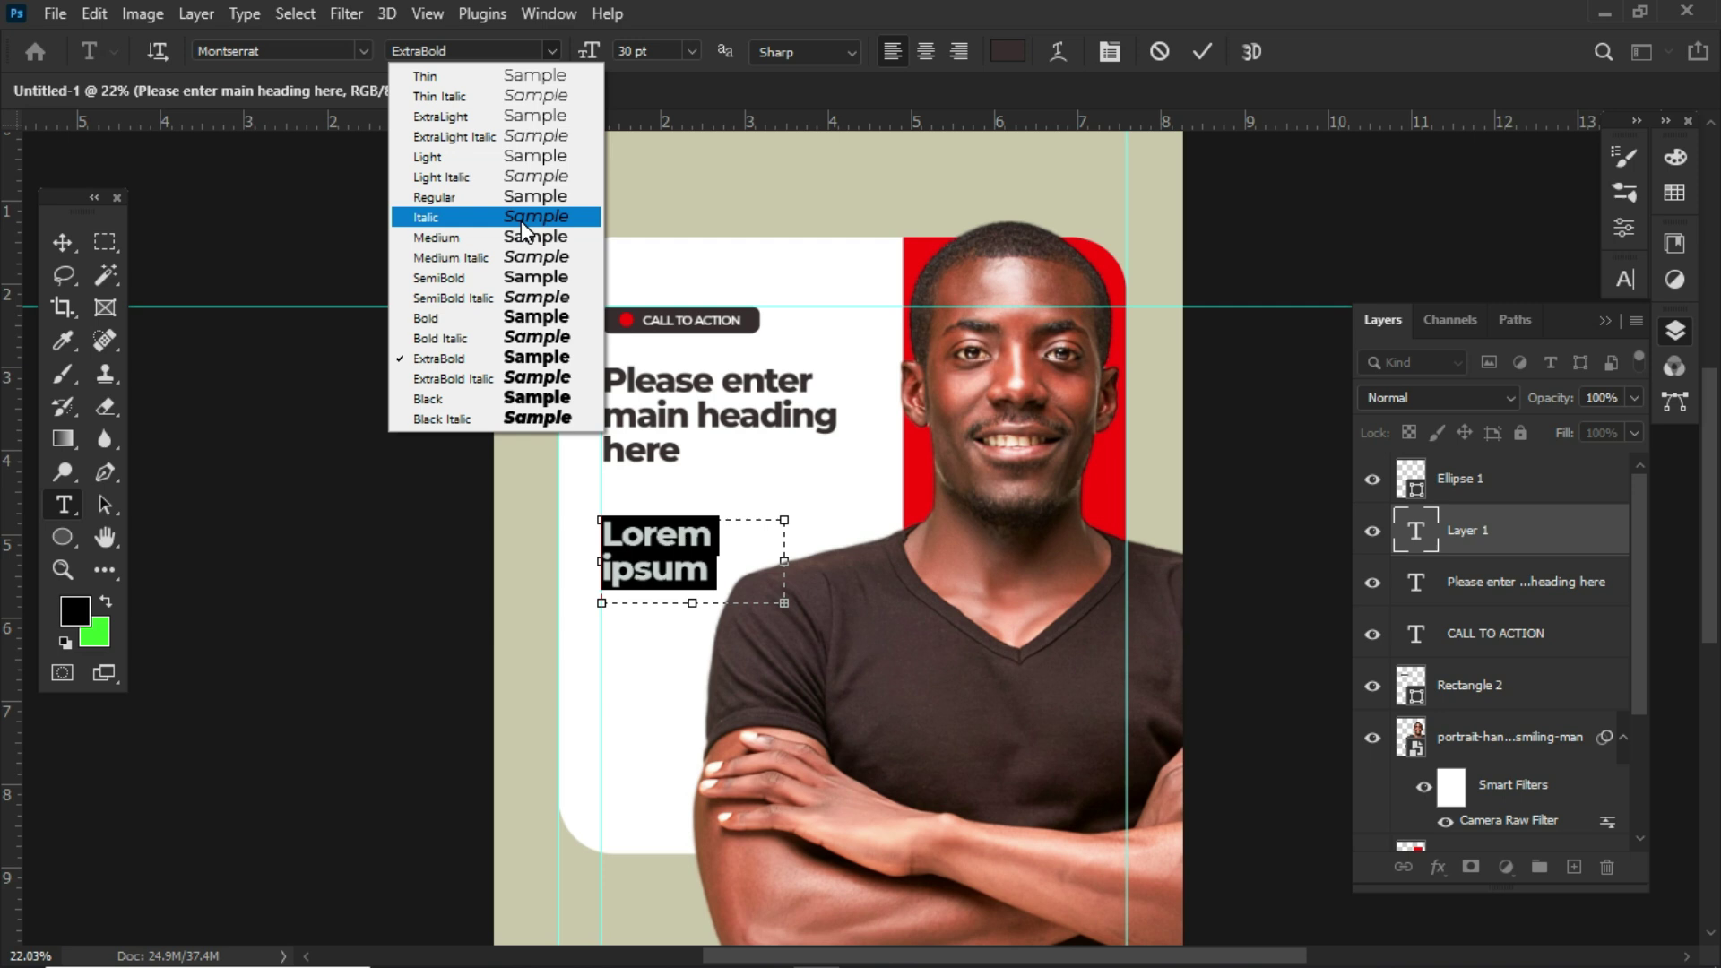
left_click(516, 197)
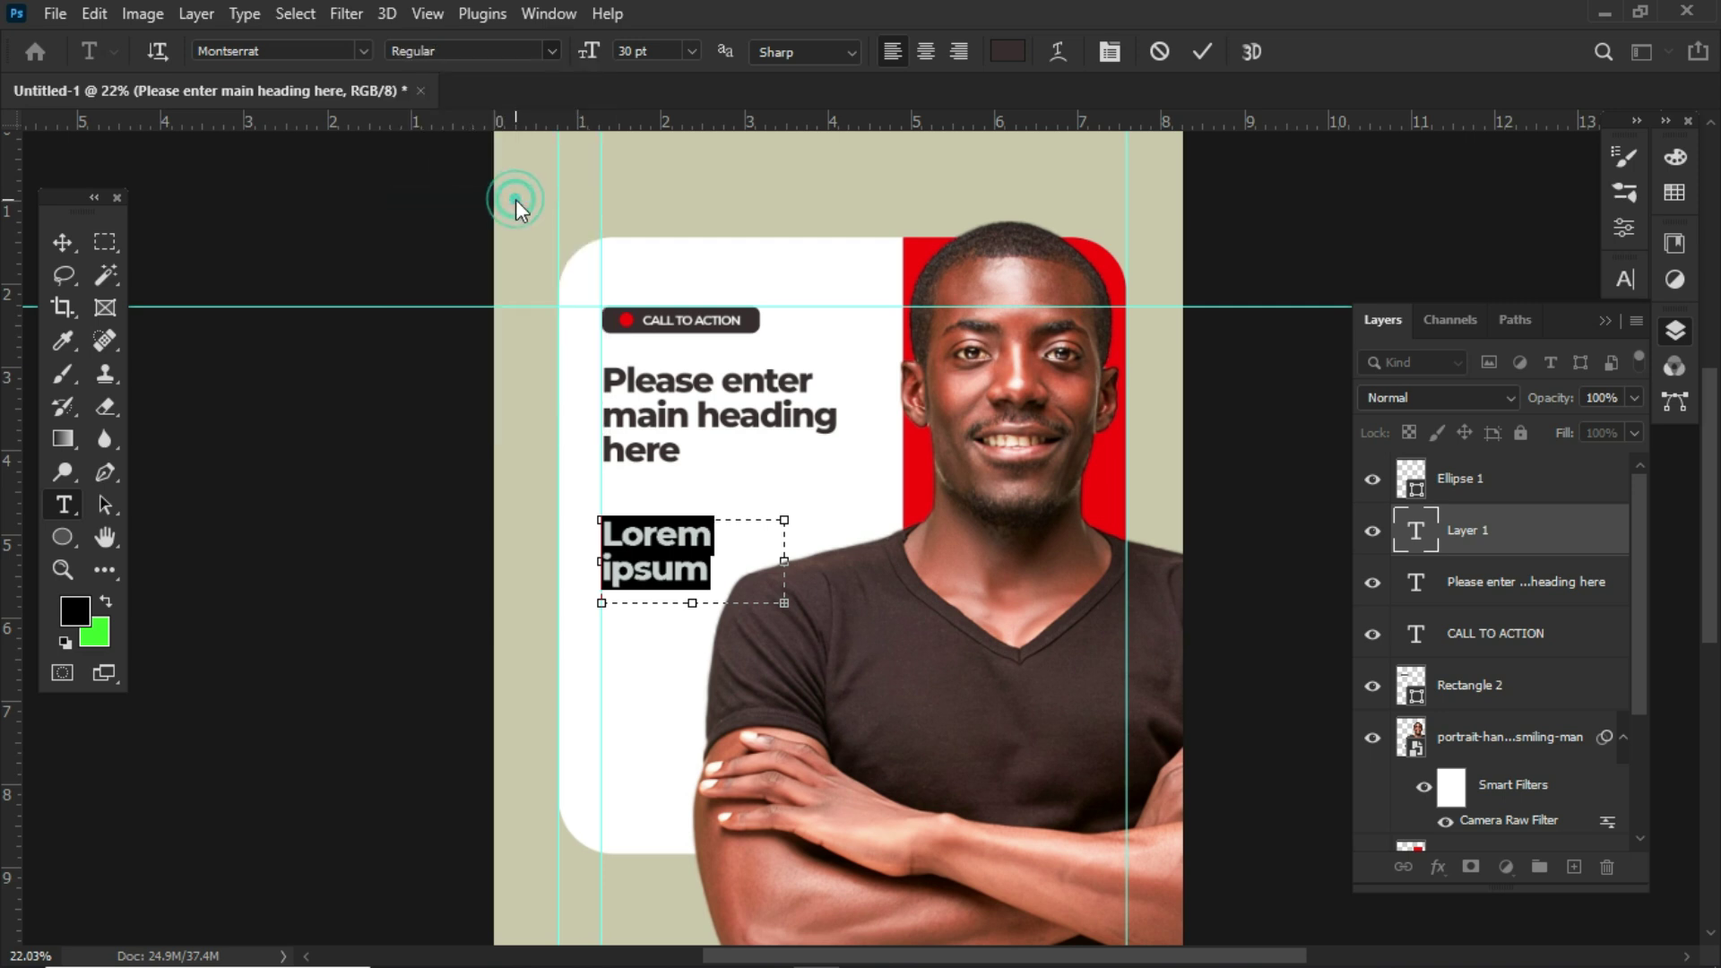
left_click(694, 51)
left_click(655, 213)
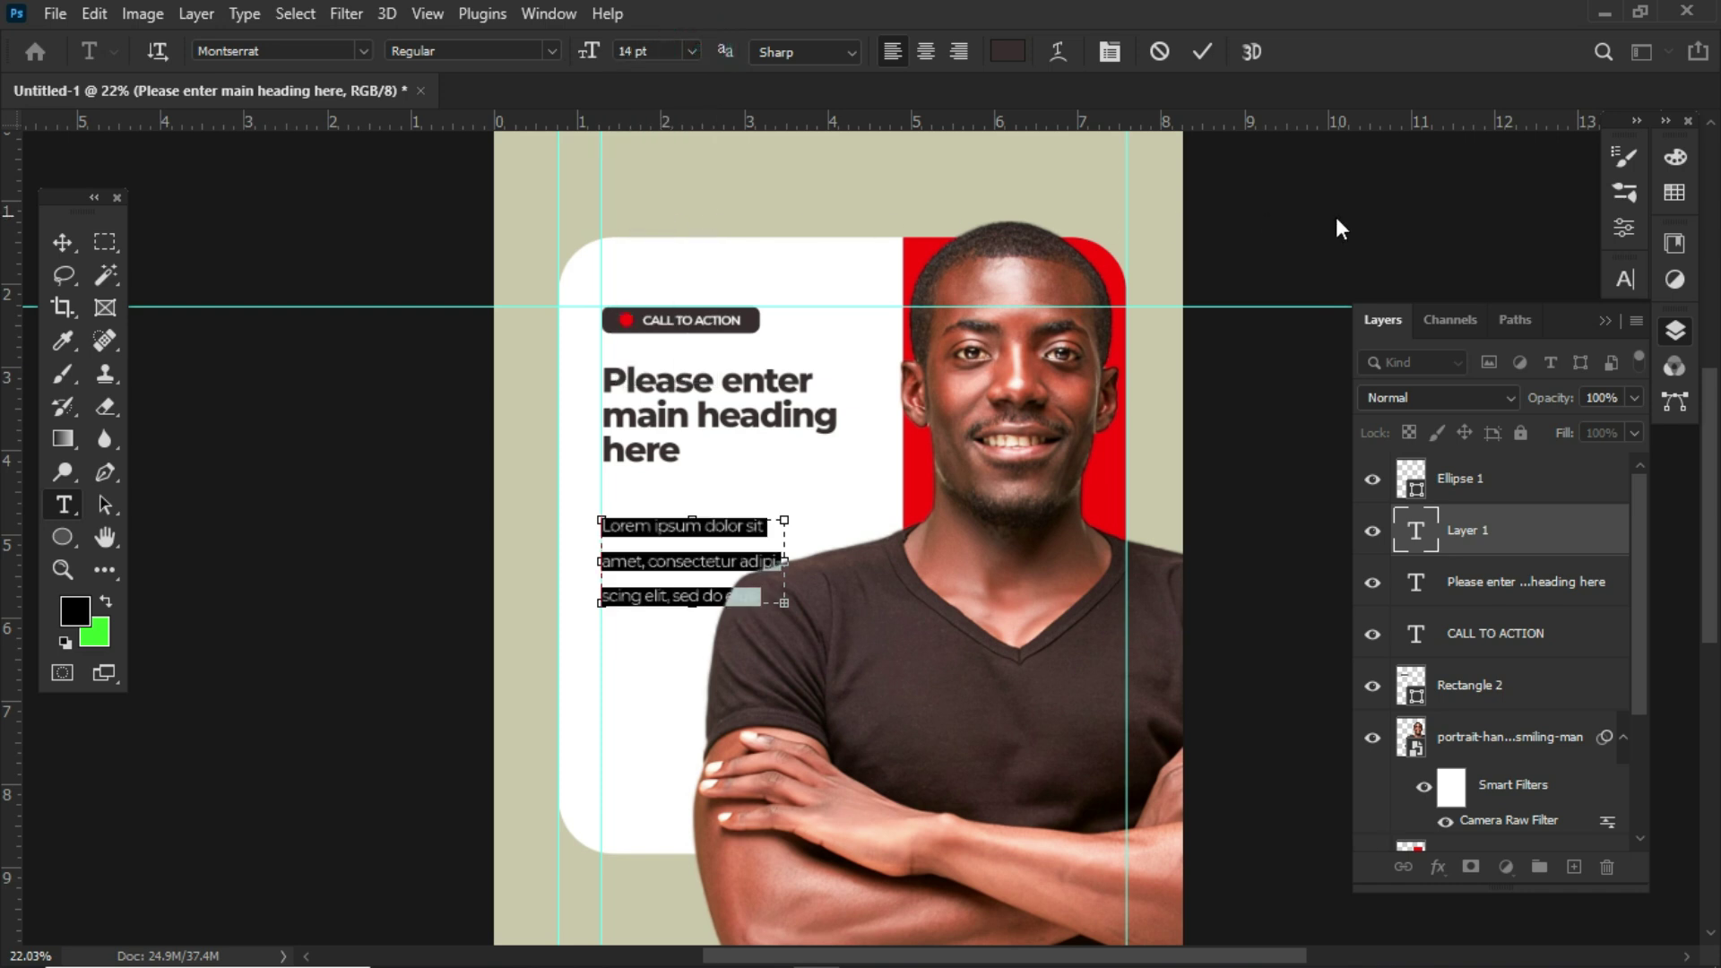
Set the body text leading to Auto and resize its box to about 1.653 × 0.771 in, showing three lines.
left_click(1619, 276)
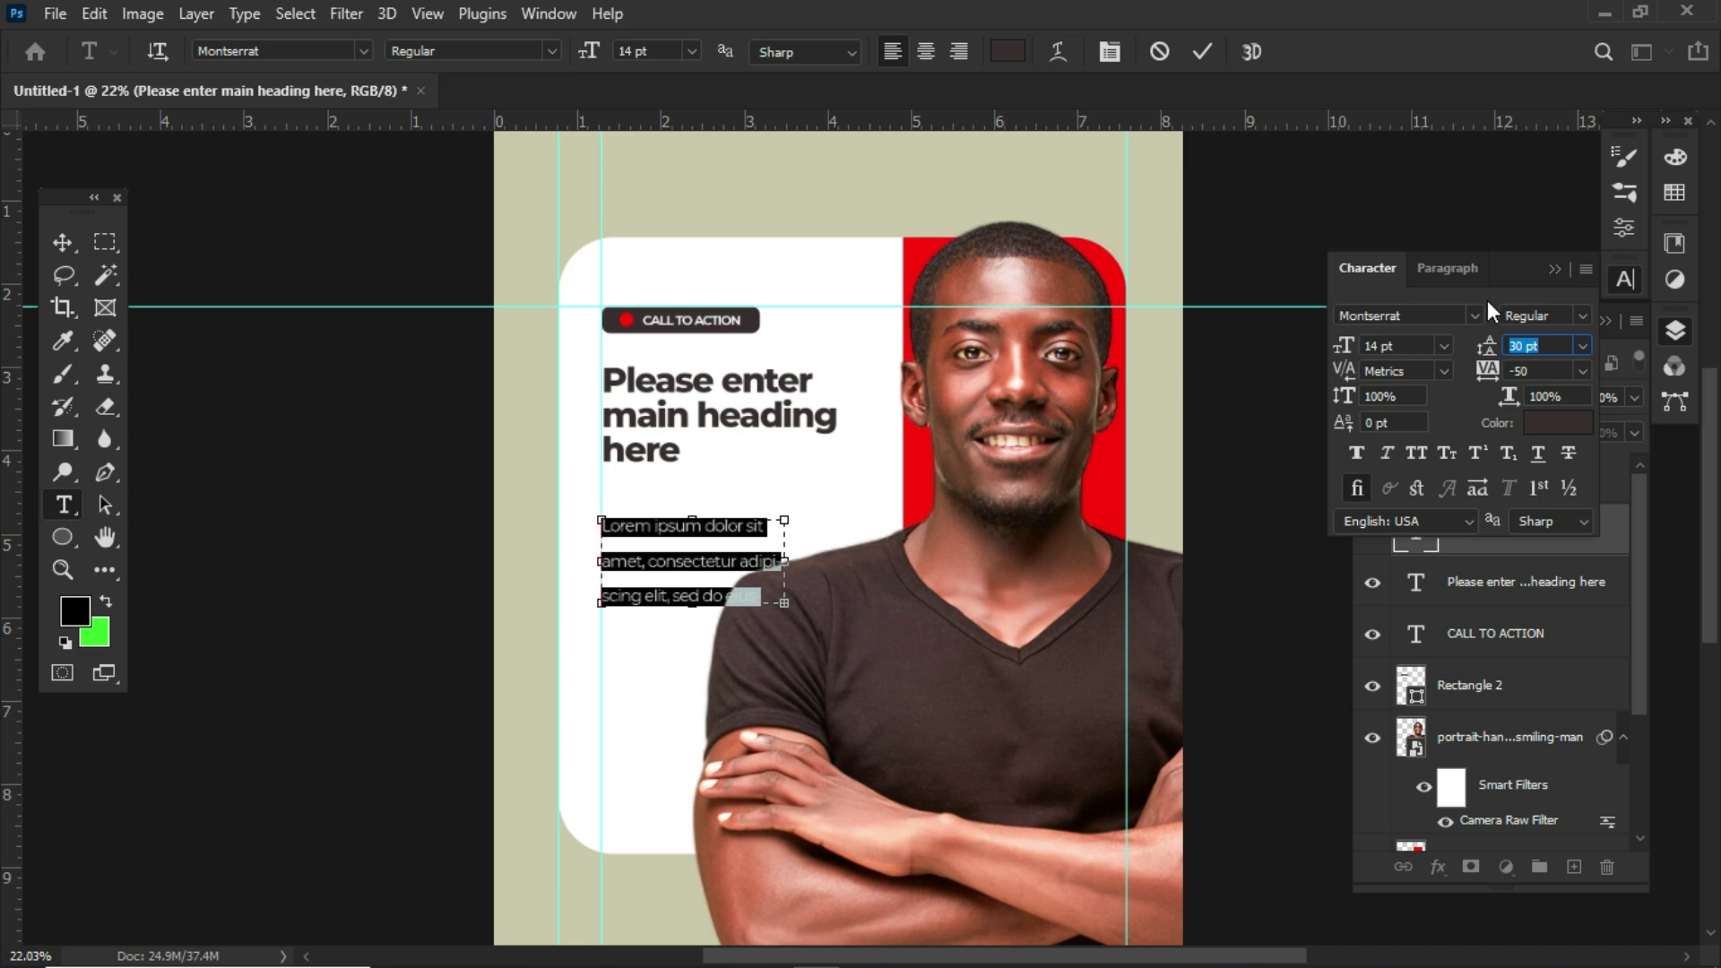
left_click(1585, 349)
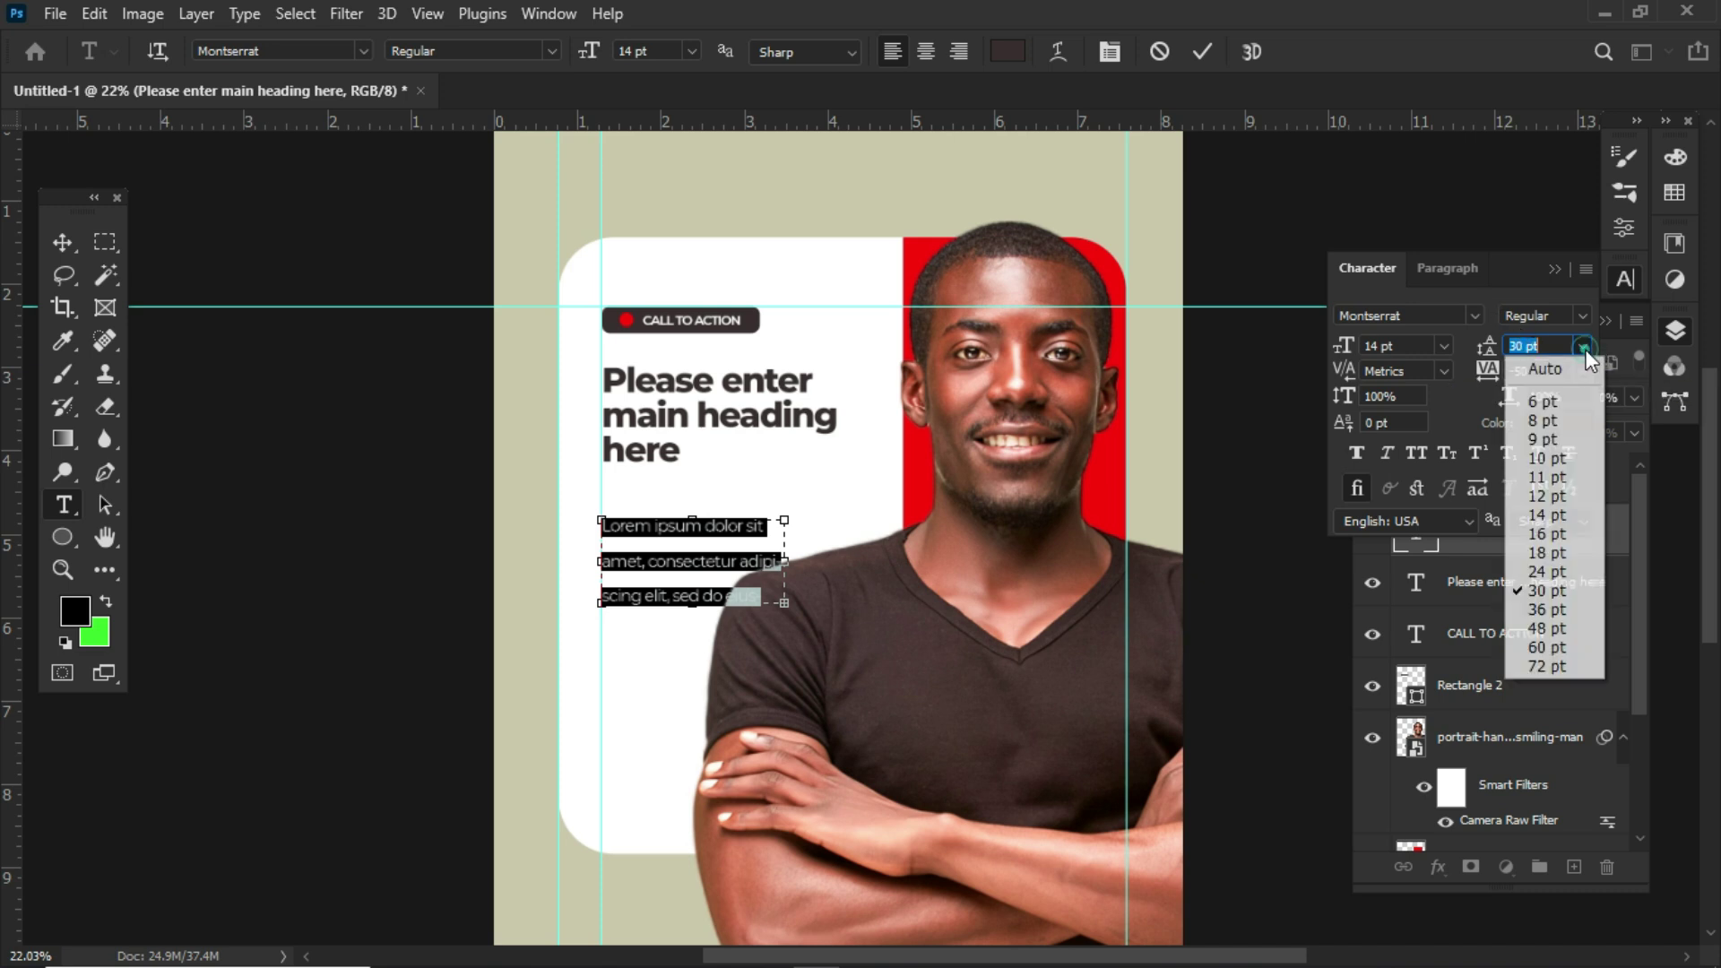
left_click(1563, 360)
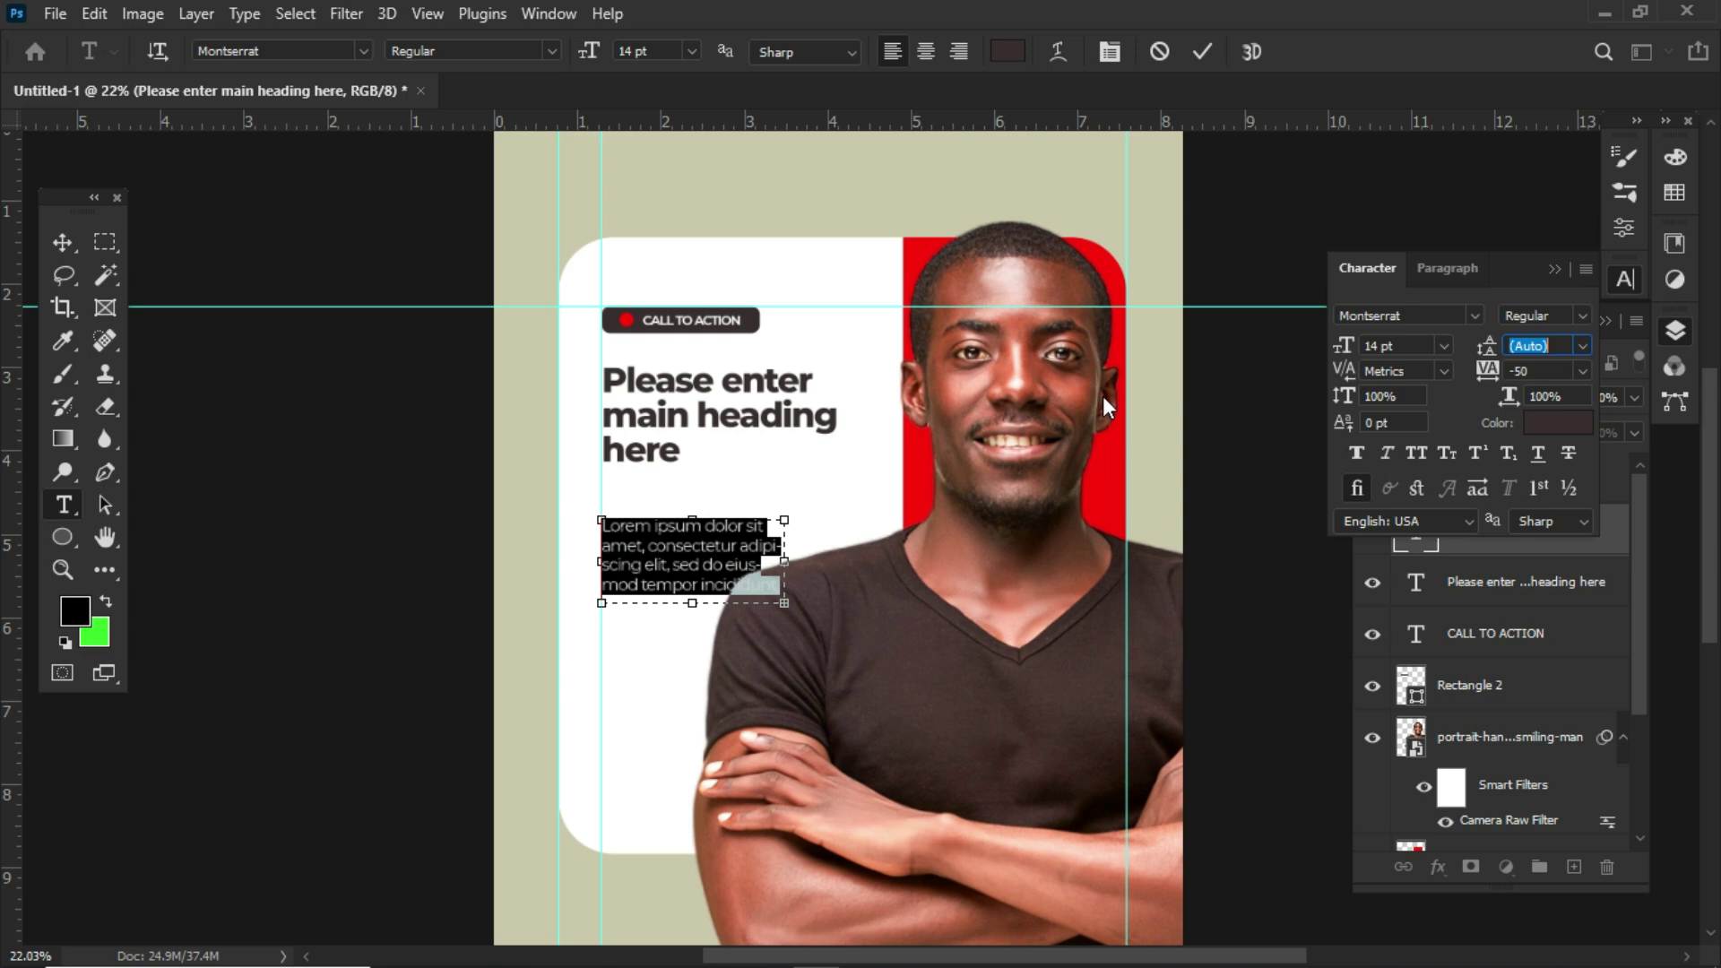
left_click_drag(785, 561, 738, 551)
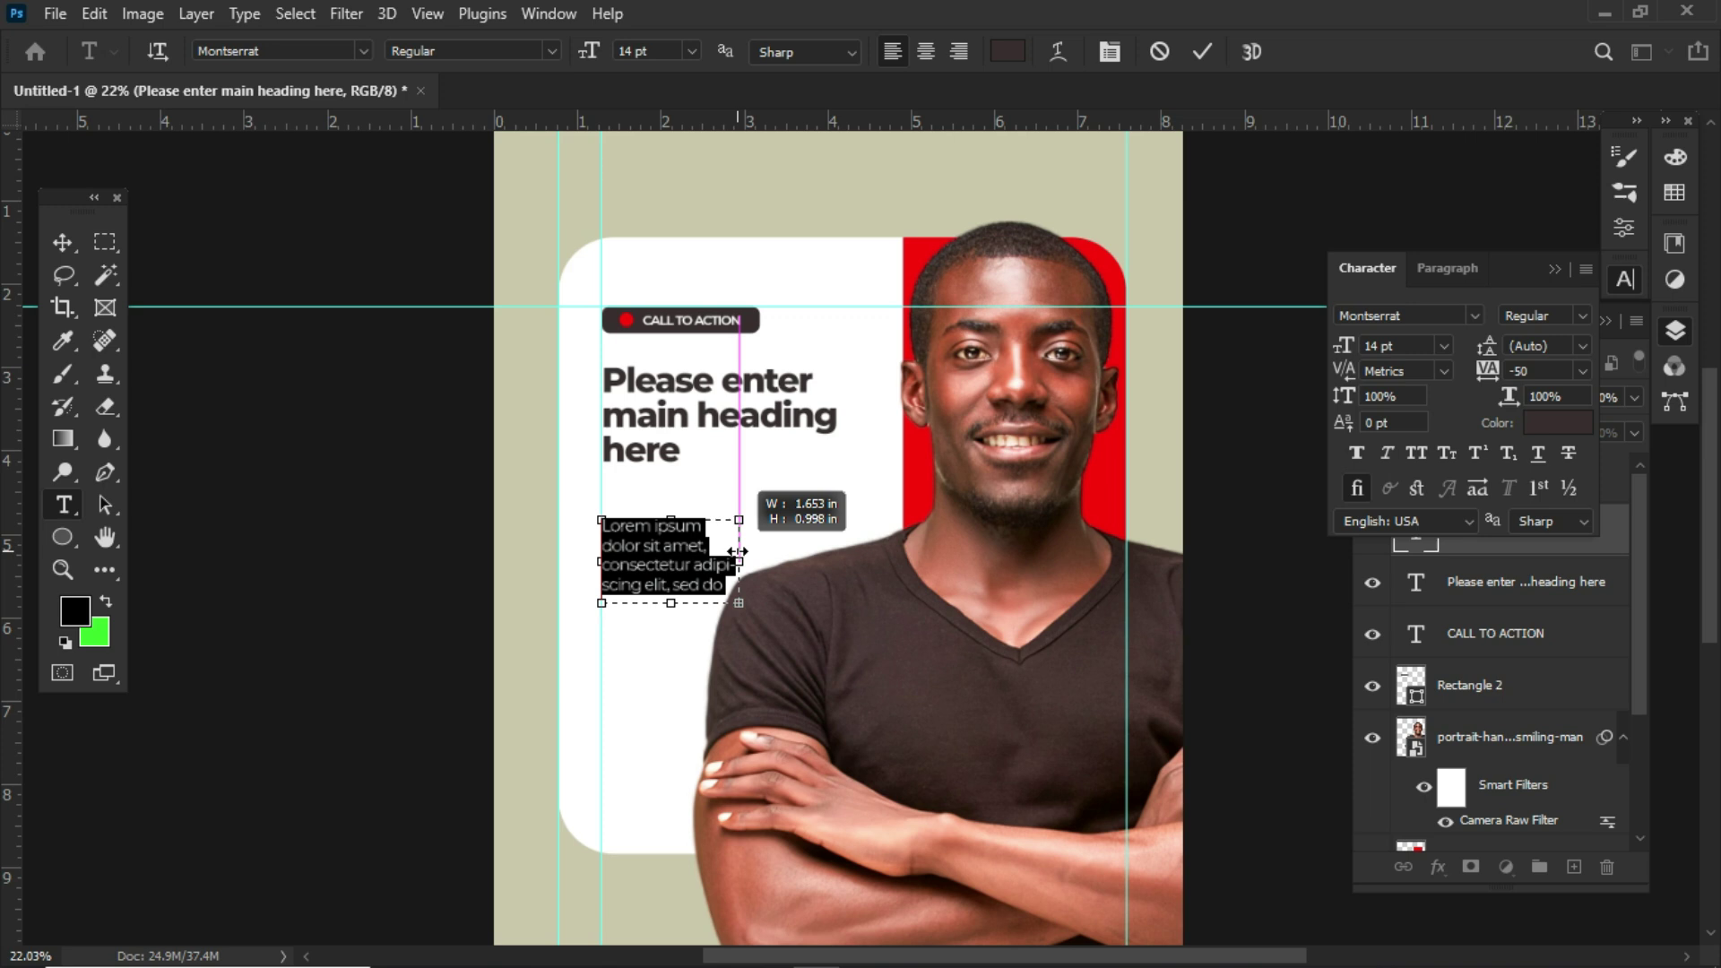
left_click_drag(737, 551, 738, 551)
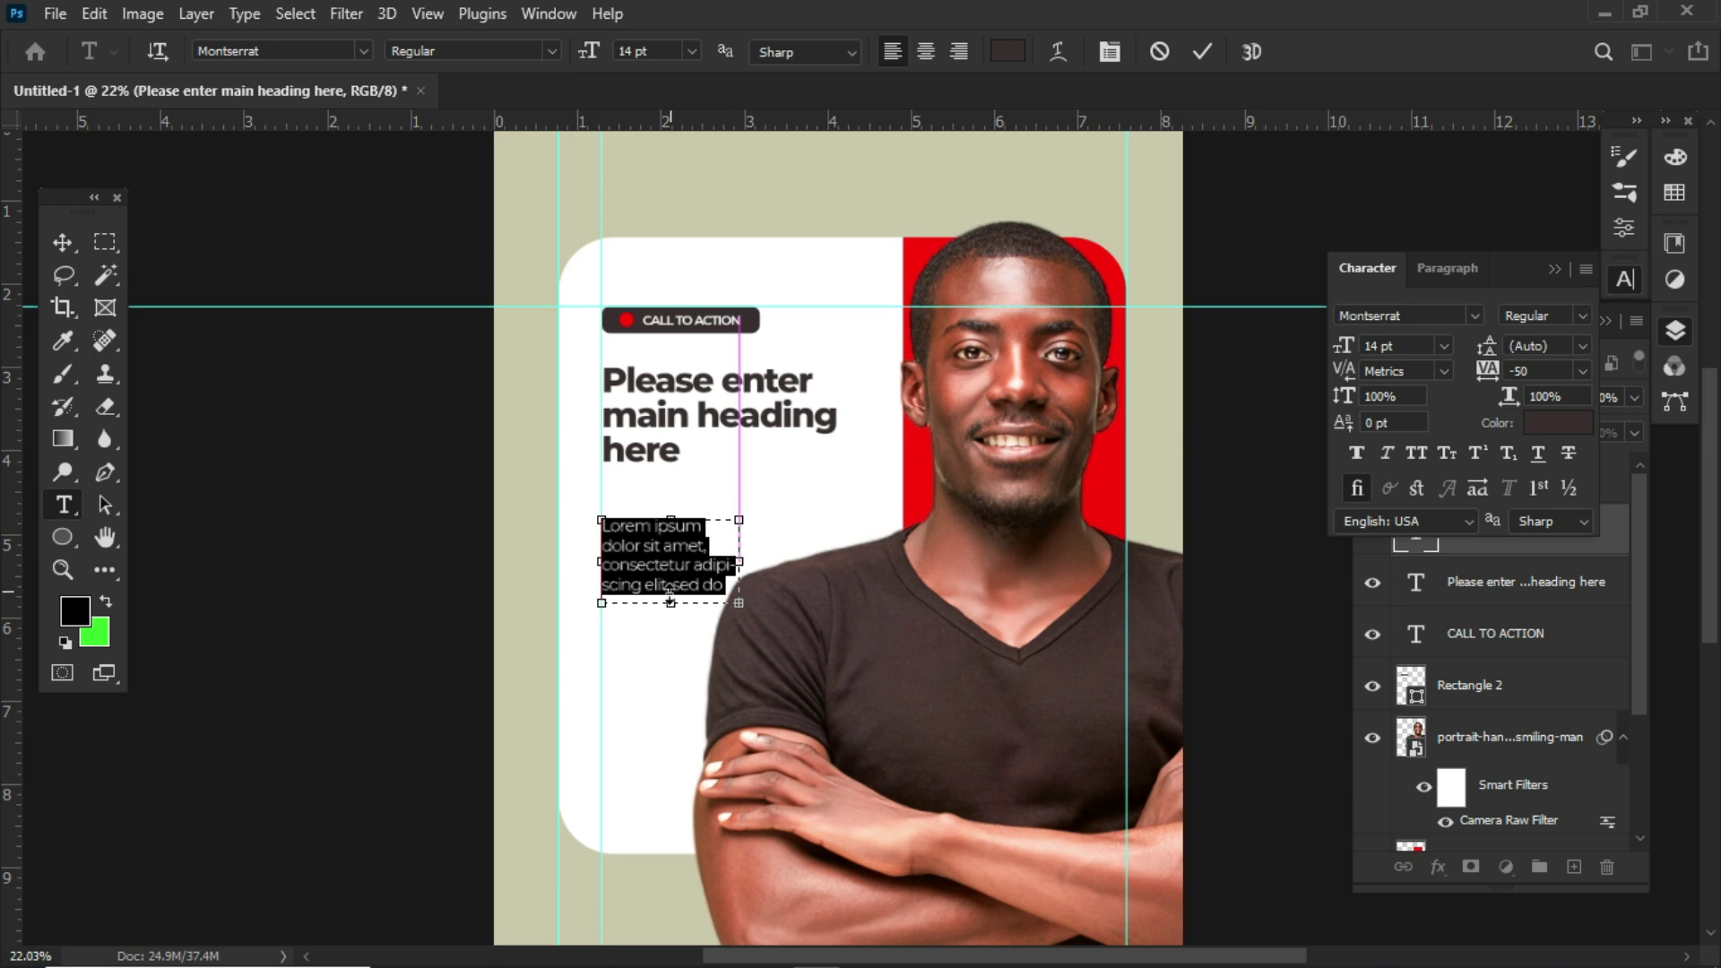
left_click_drag(670, 603, 673, 585)
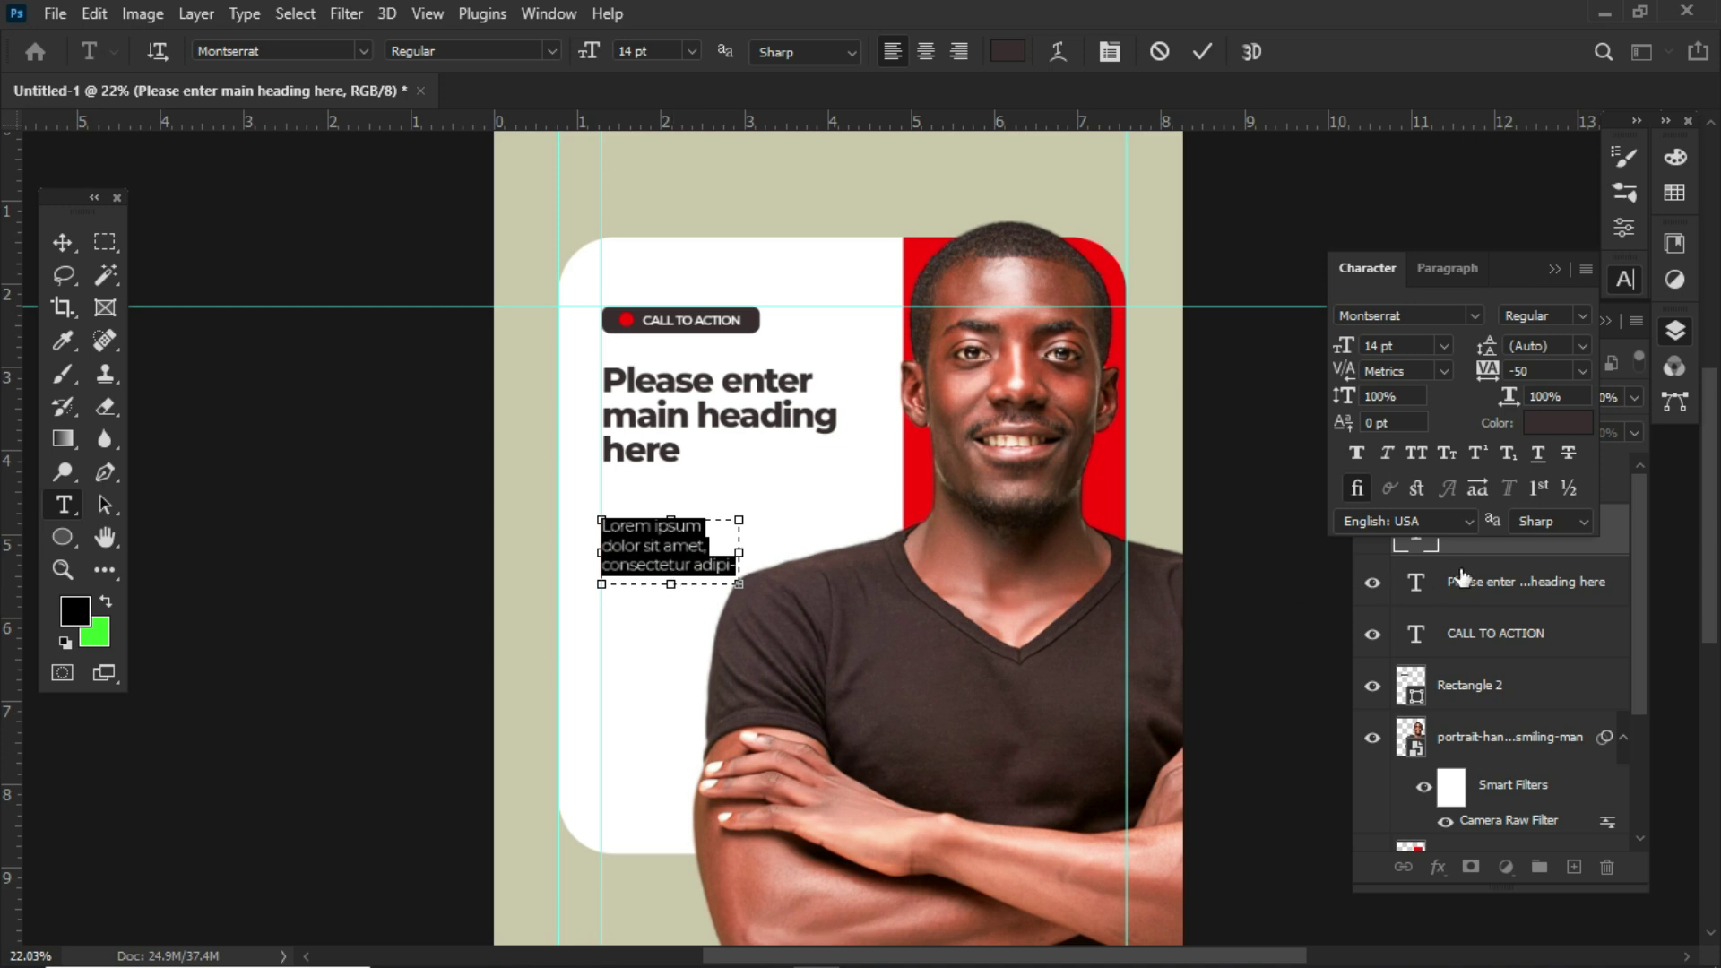
Commit the body text and select the portrait photo layer.
left_click(1556, 268)
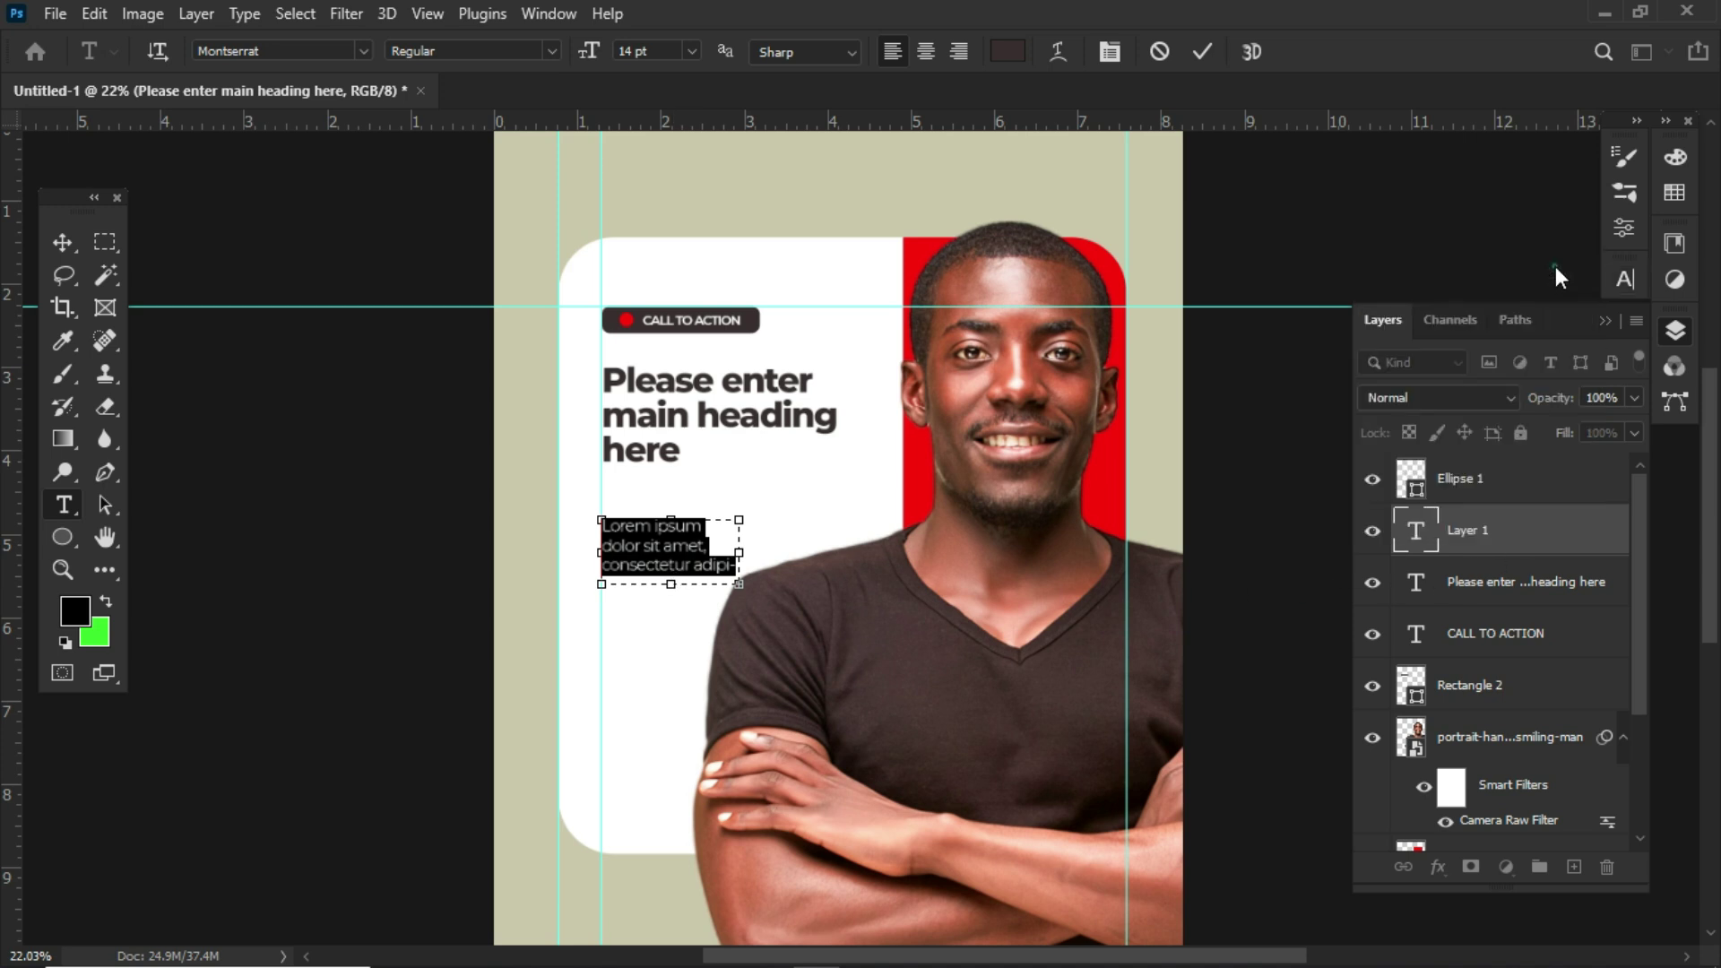
left_click(1514, 531)
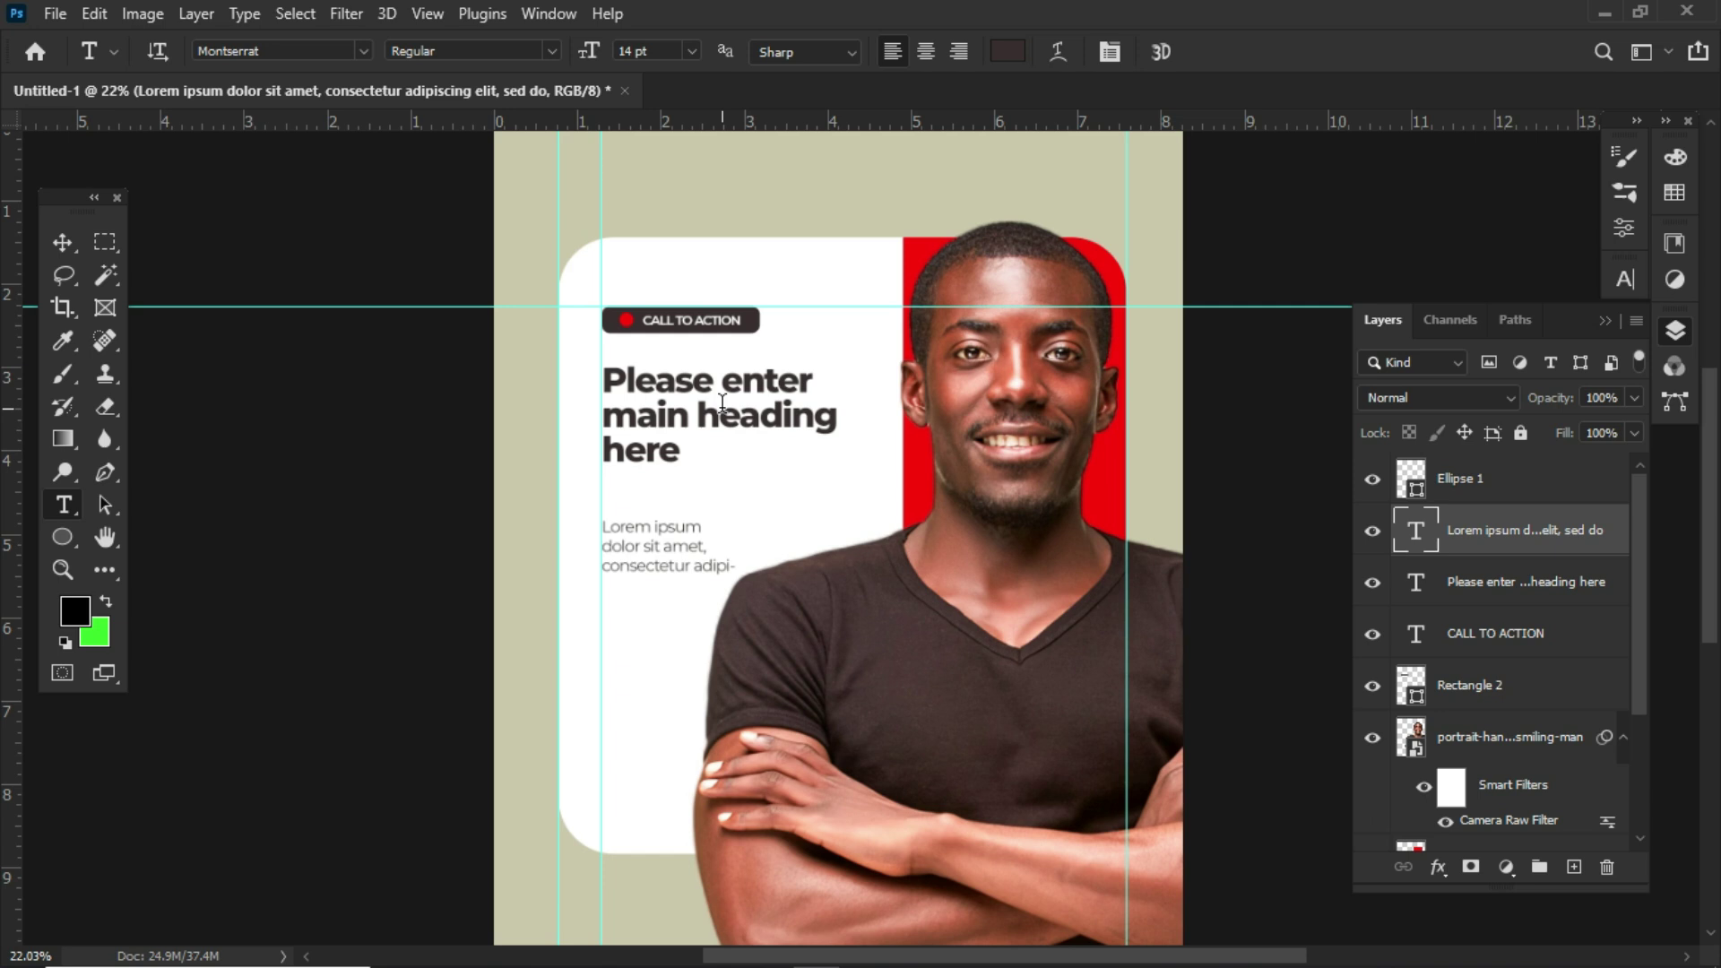
scroll(861, 412, "down", 3)
scroll(865, 579, "up", 4)
key("v")
left_click(729, 556)
scroll(743, 242, "up", 1)
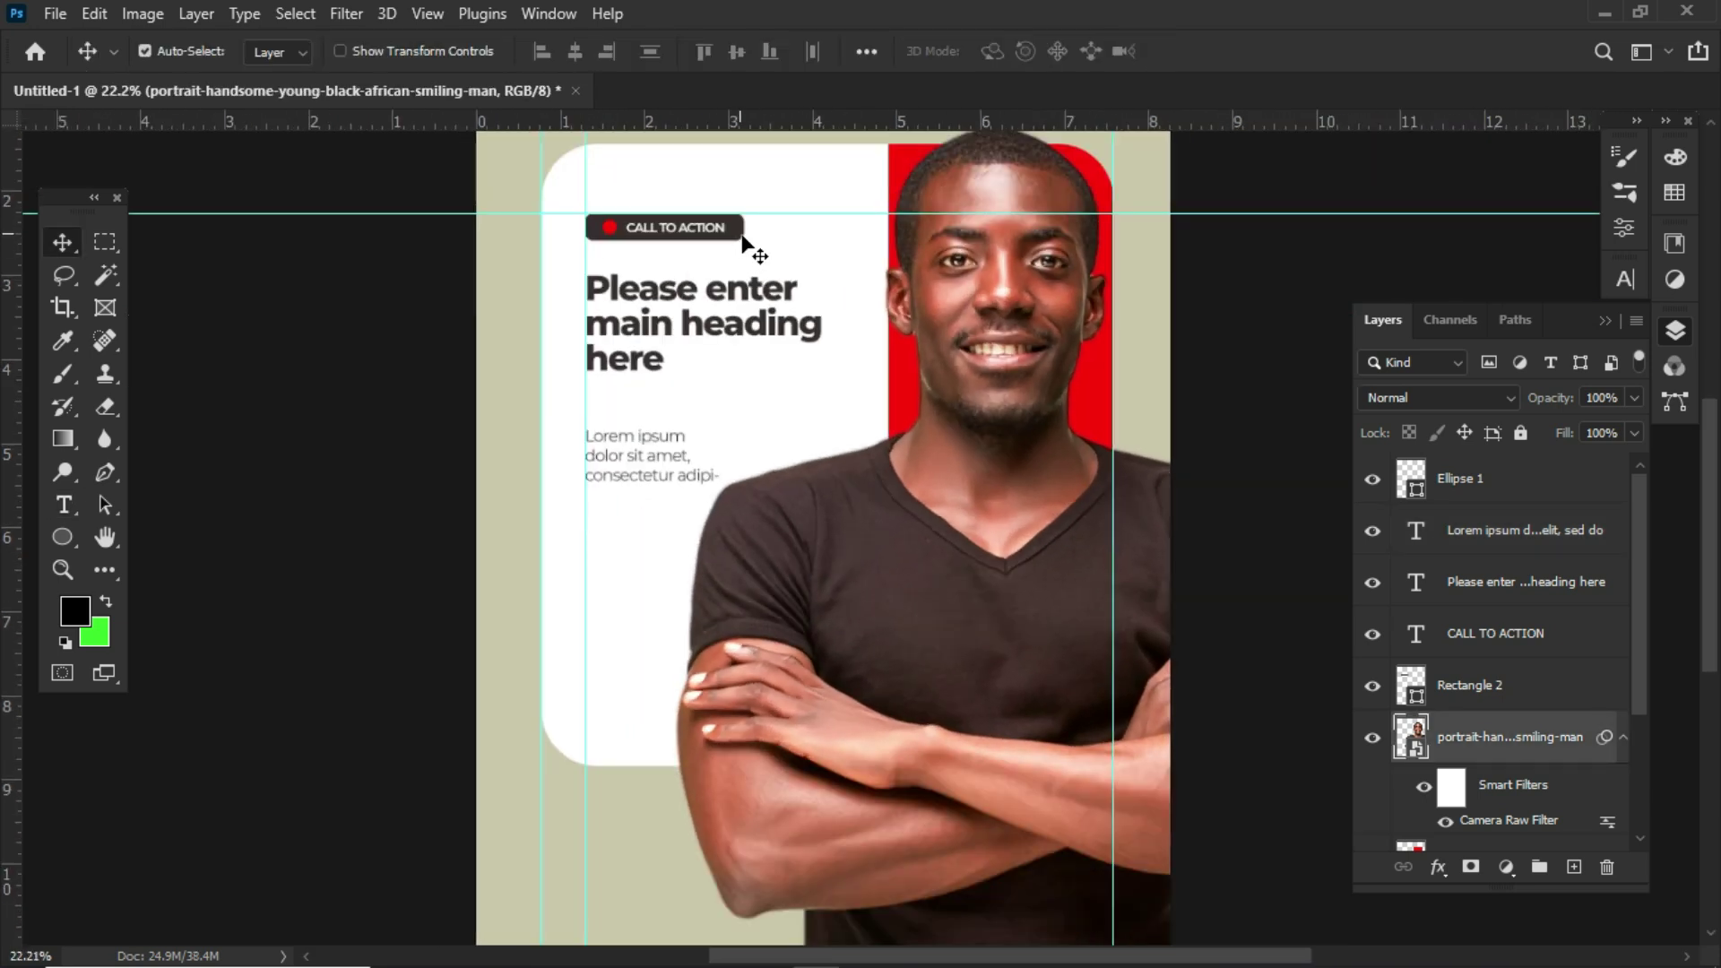
Draw a small circle below the body text and fill it with the recent red.
right_click(61, 537)
left_click(143, 535)
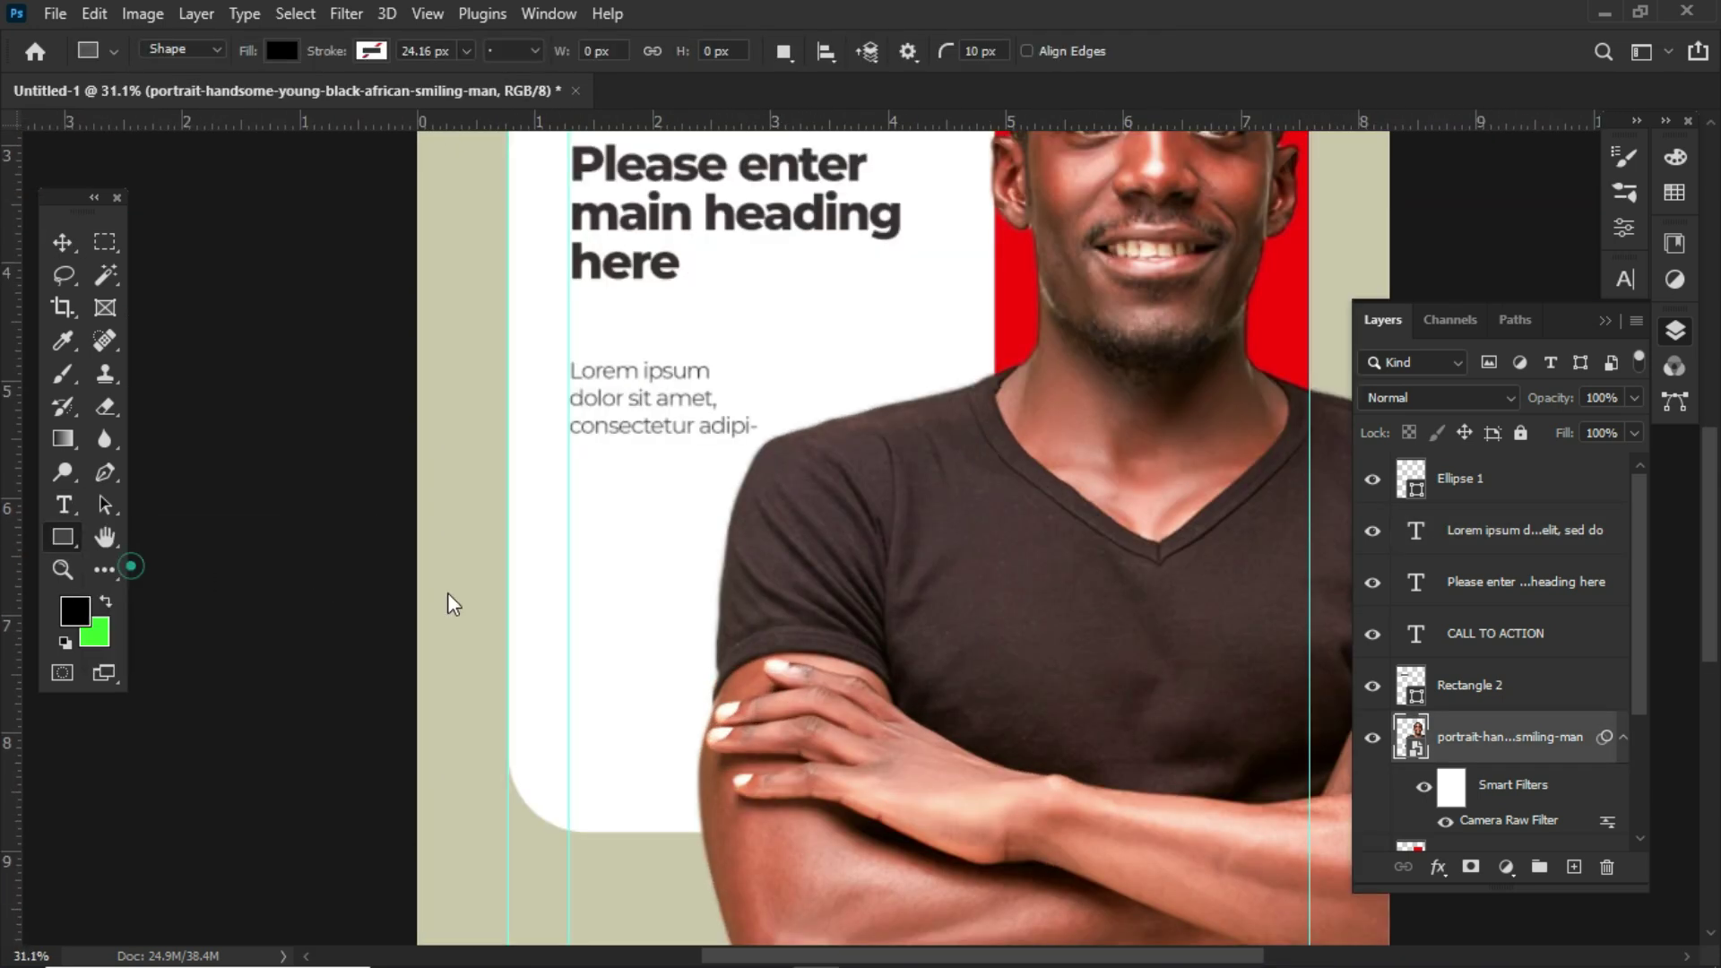
key("shift+u")
scroll(588, 596, "up", 2)
left_click_drag(570, 563, 599, 587)
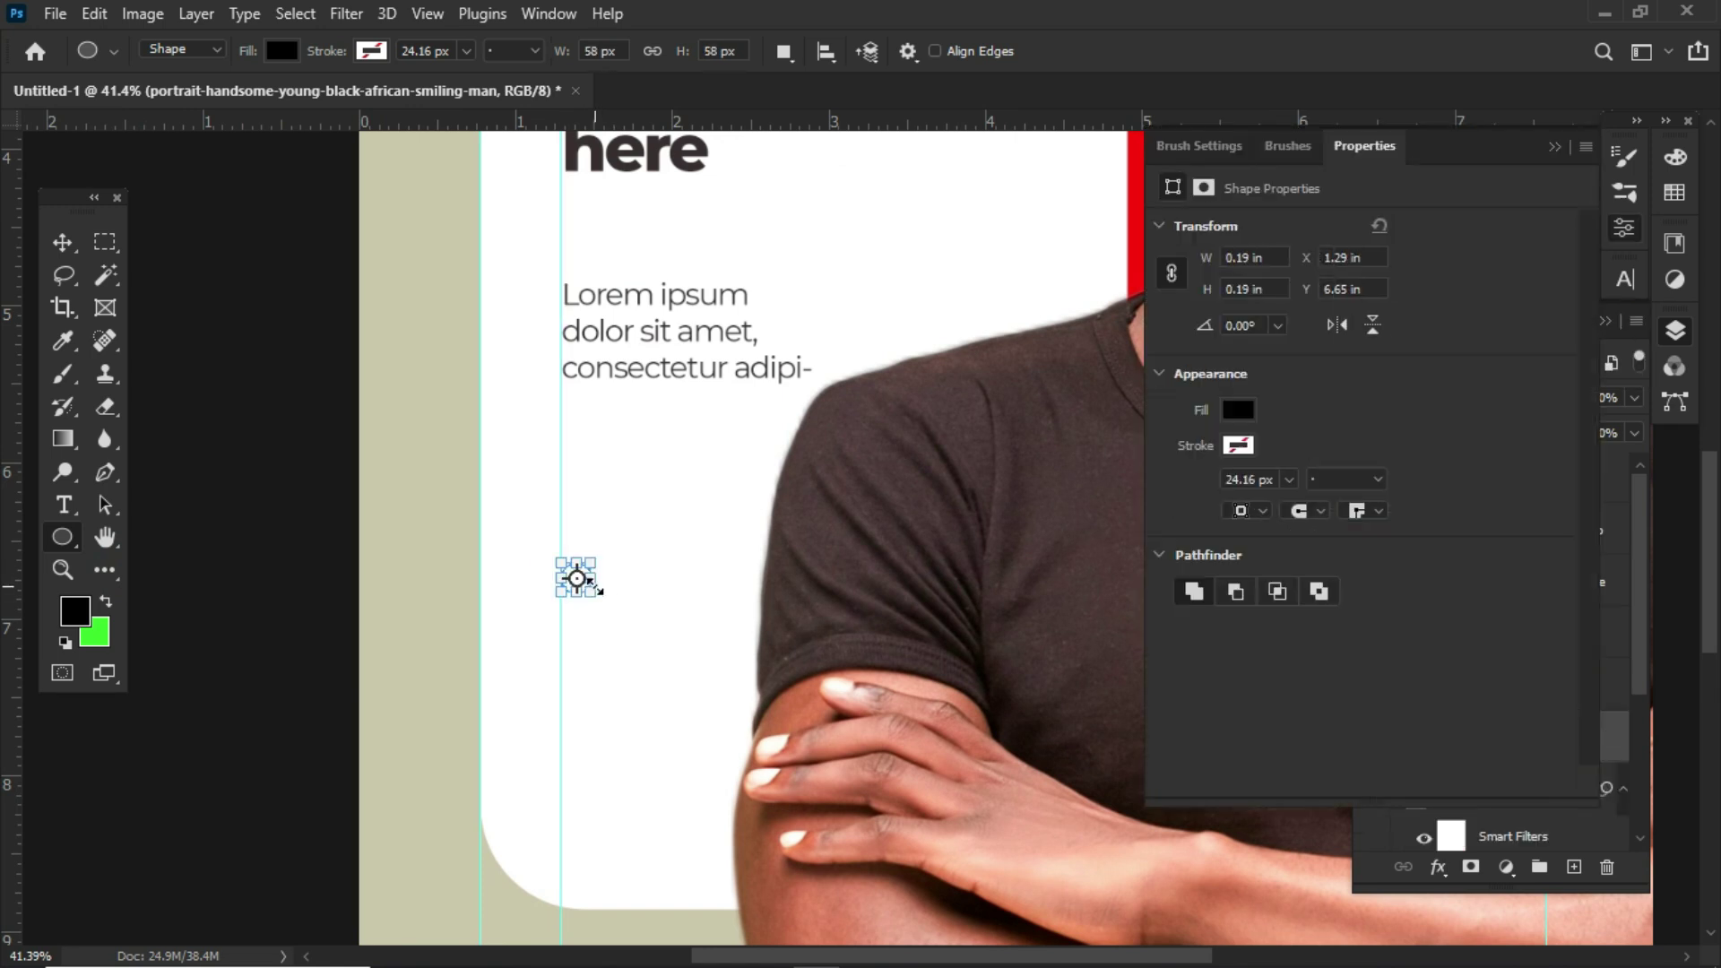
scroll(602, 587, "up", 2)
left_click(1238, 410)
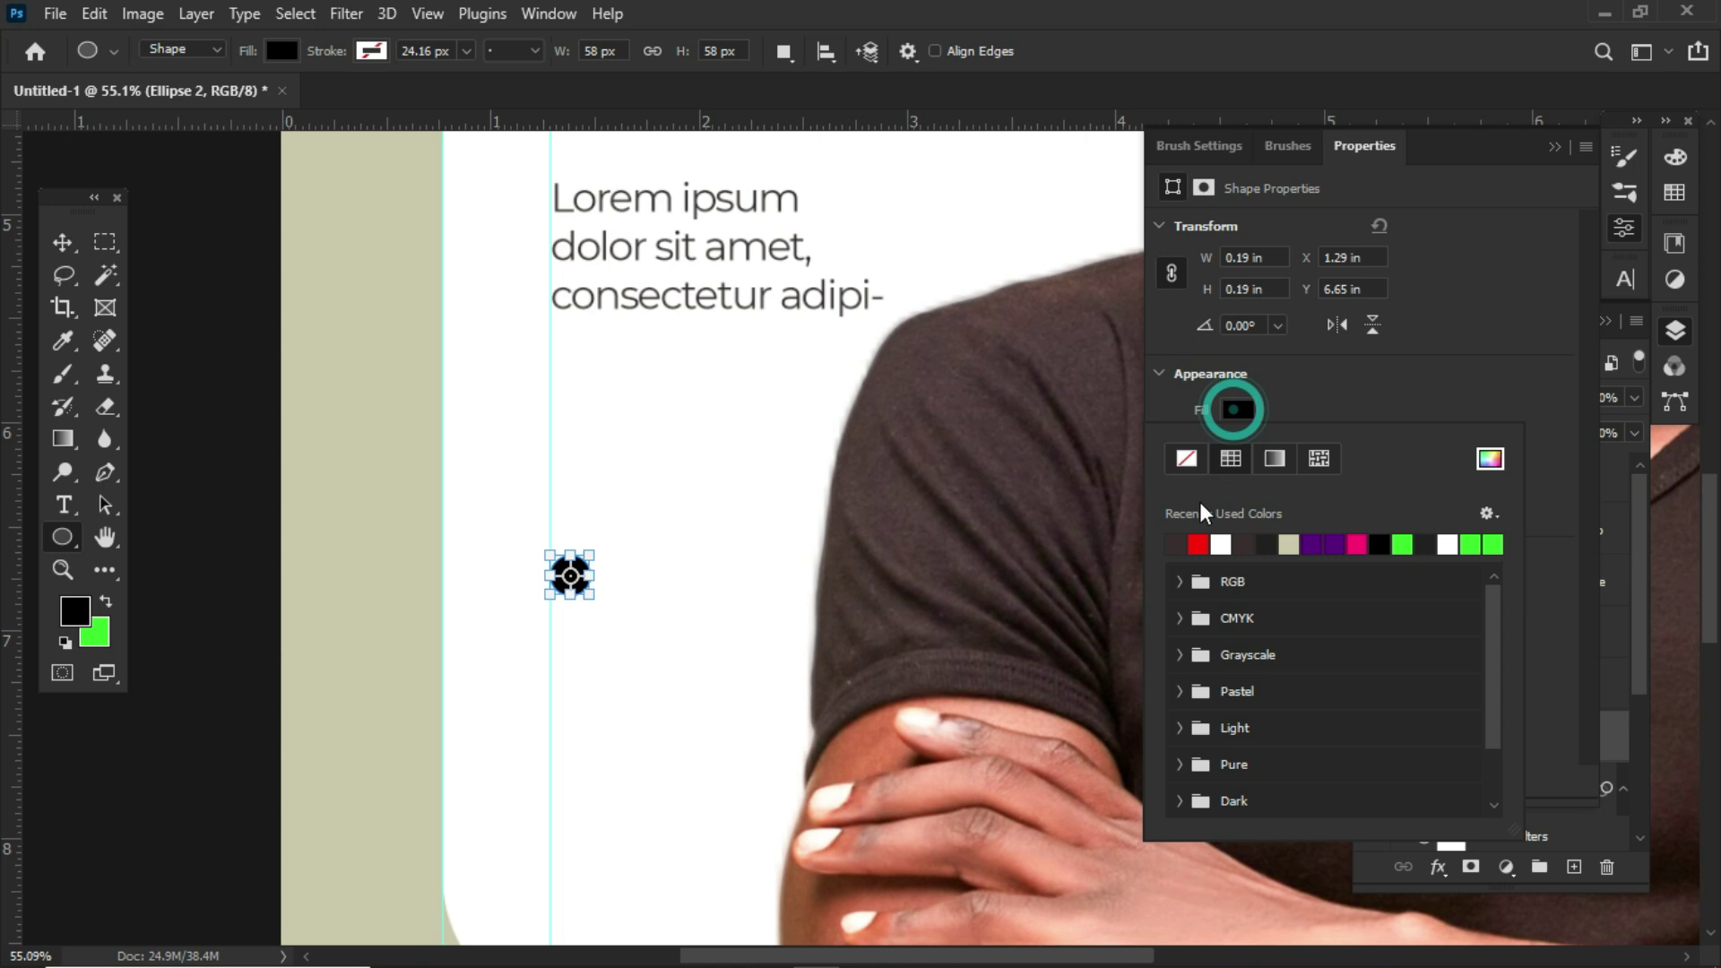
left_click(1197, 543)
left_click(1554, 146)
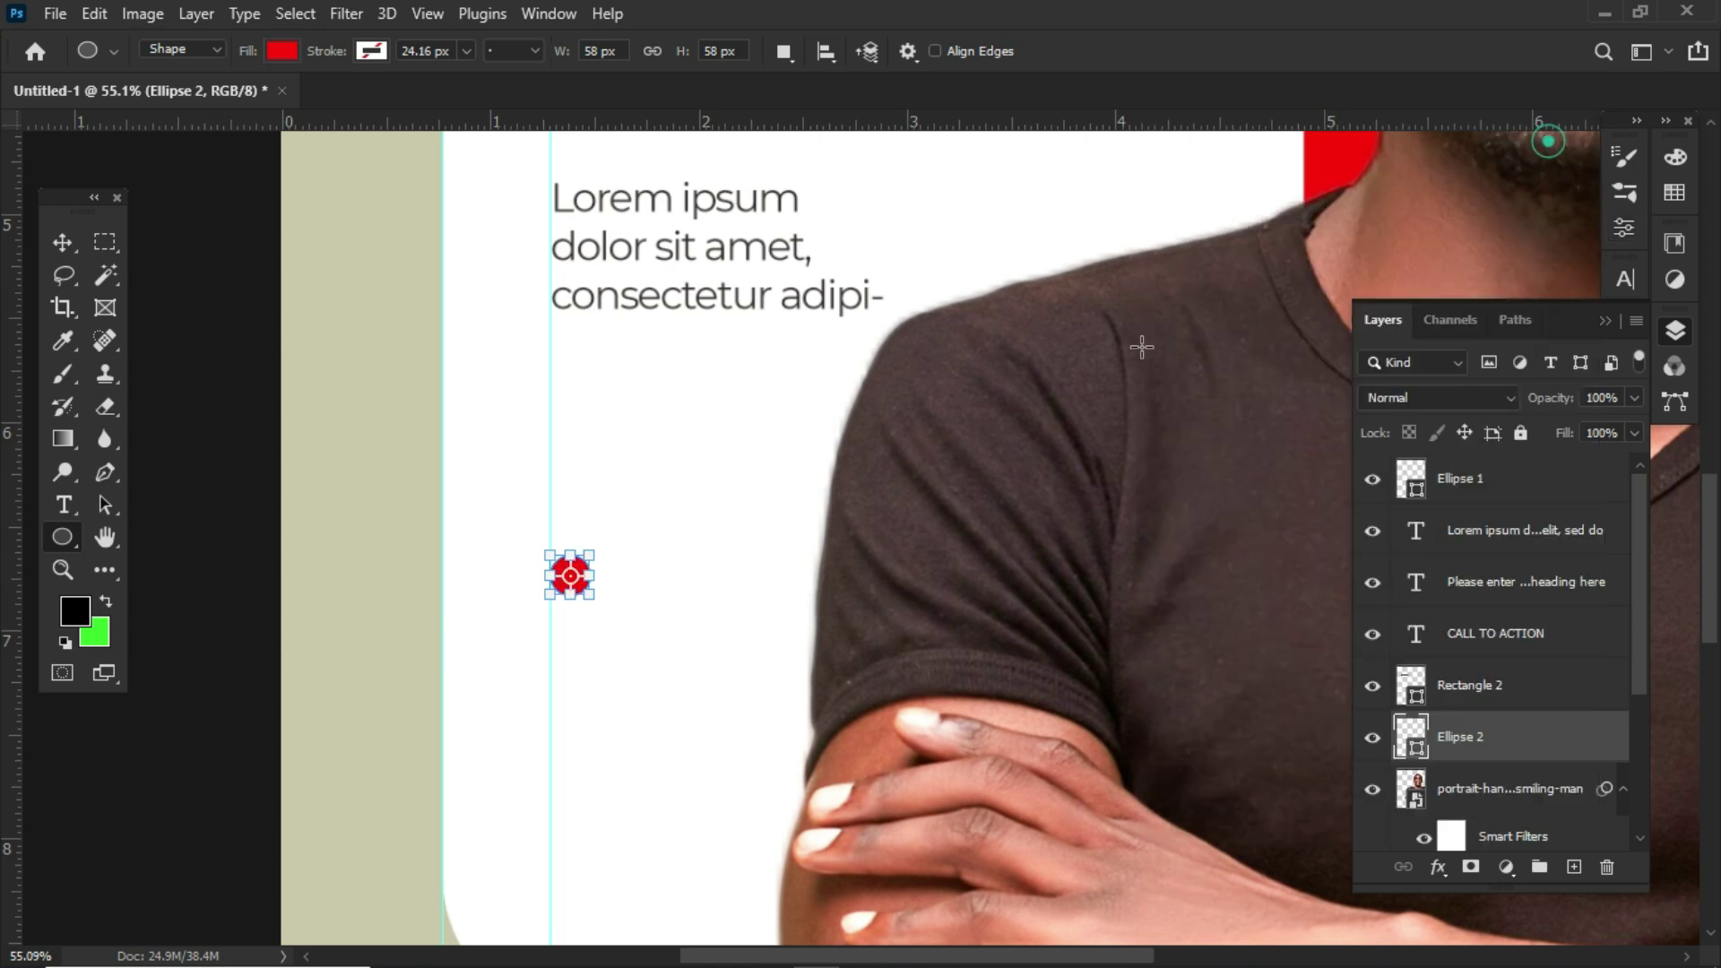
Duplicate the red circle into a 2 × 2 cluster of four circles.
key("v")
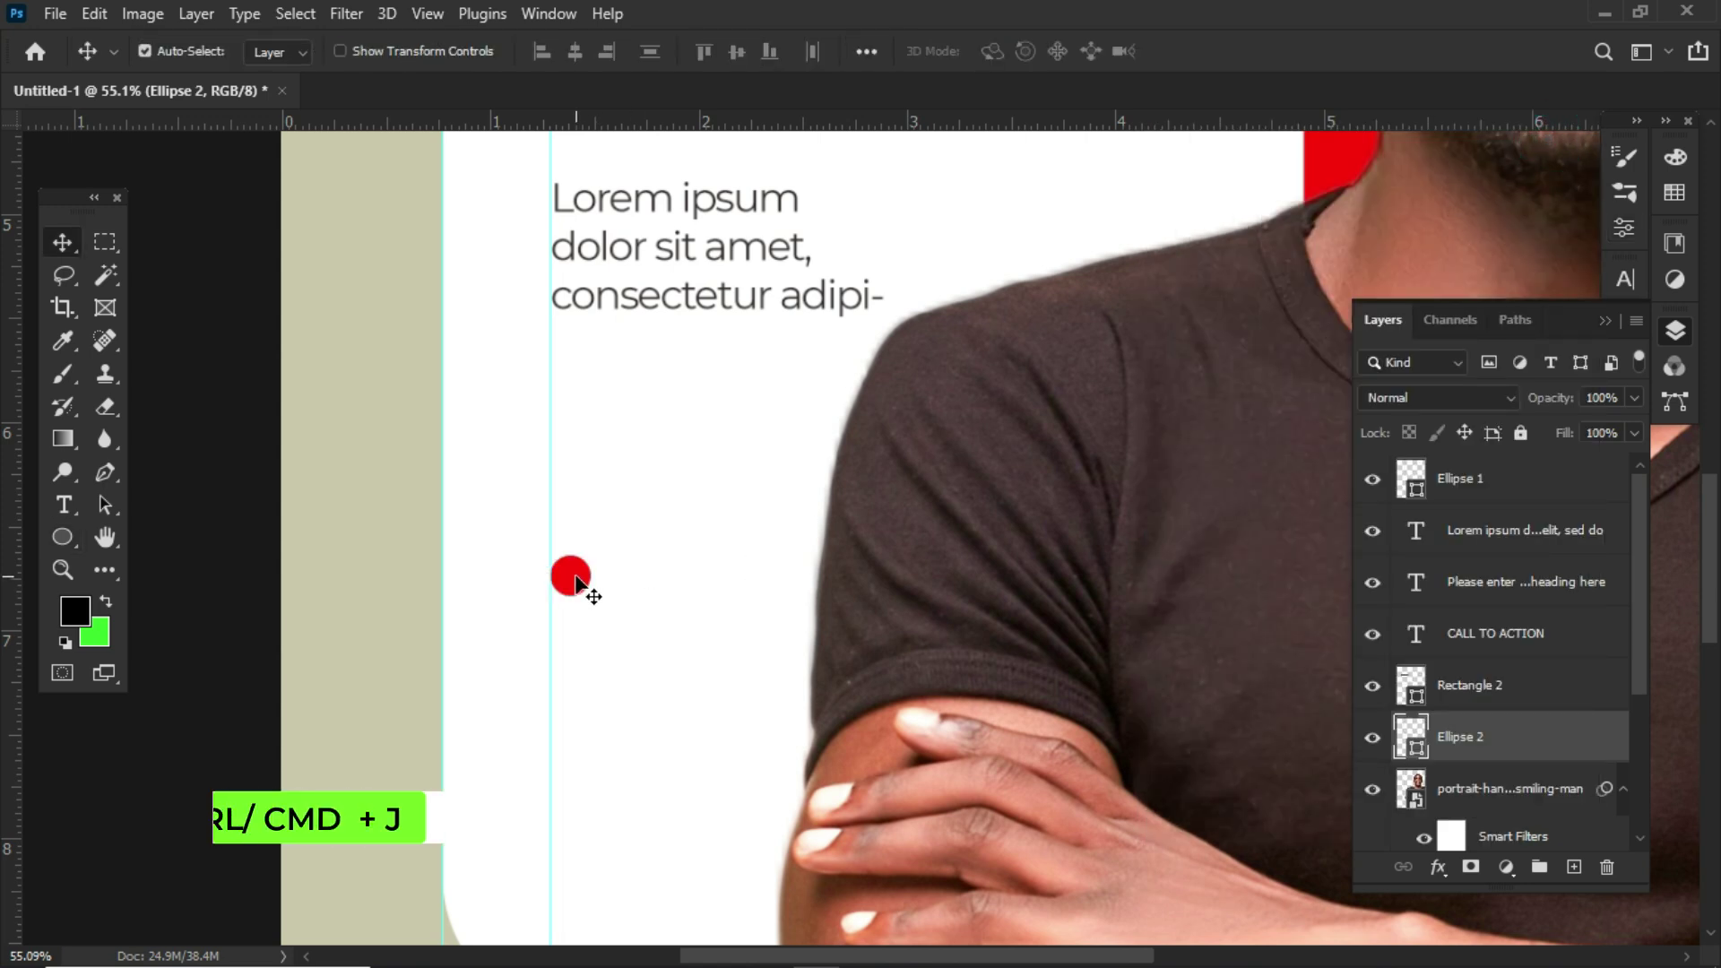
left_click_drag(574, 577, 609, 622)
left_click(588, 590, "ctrl+shift")
mouse_move(1491, 761)
left_mouse_down()
mouse_move(1506, 749)
mouse_move(1479, 692)
mouse_move(1417, 660)
left_mouse_up()
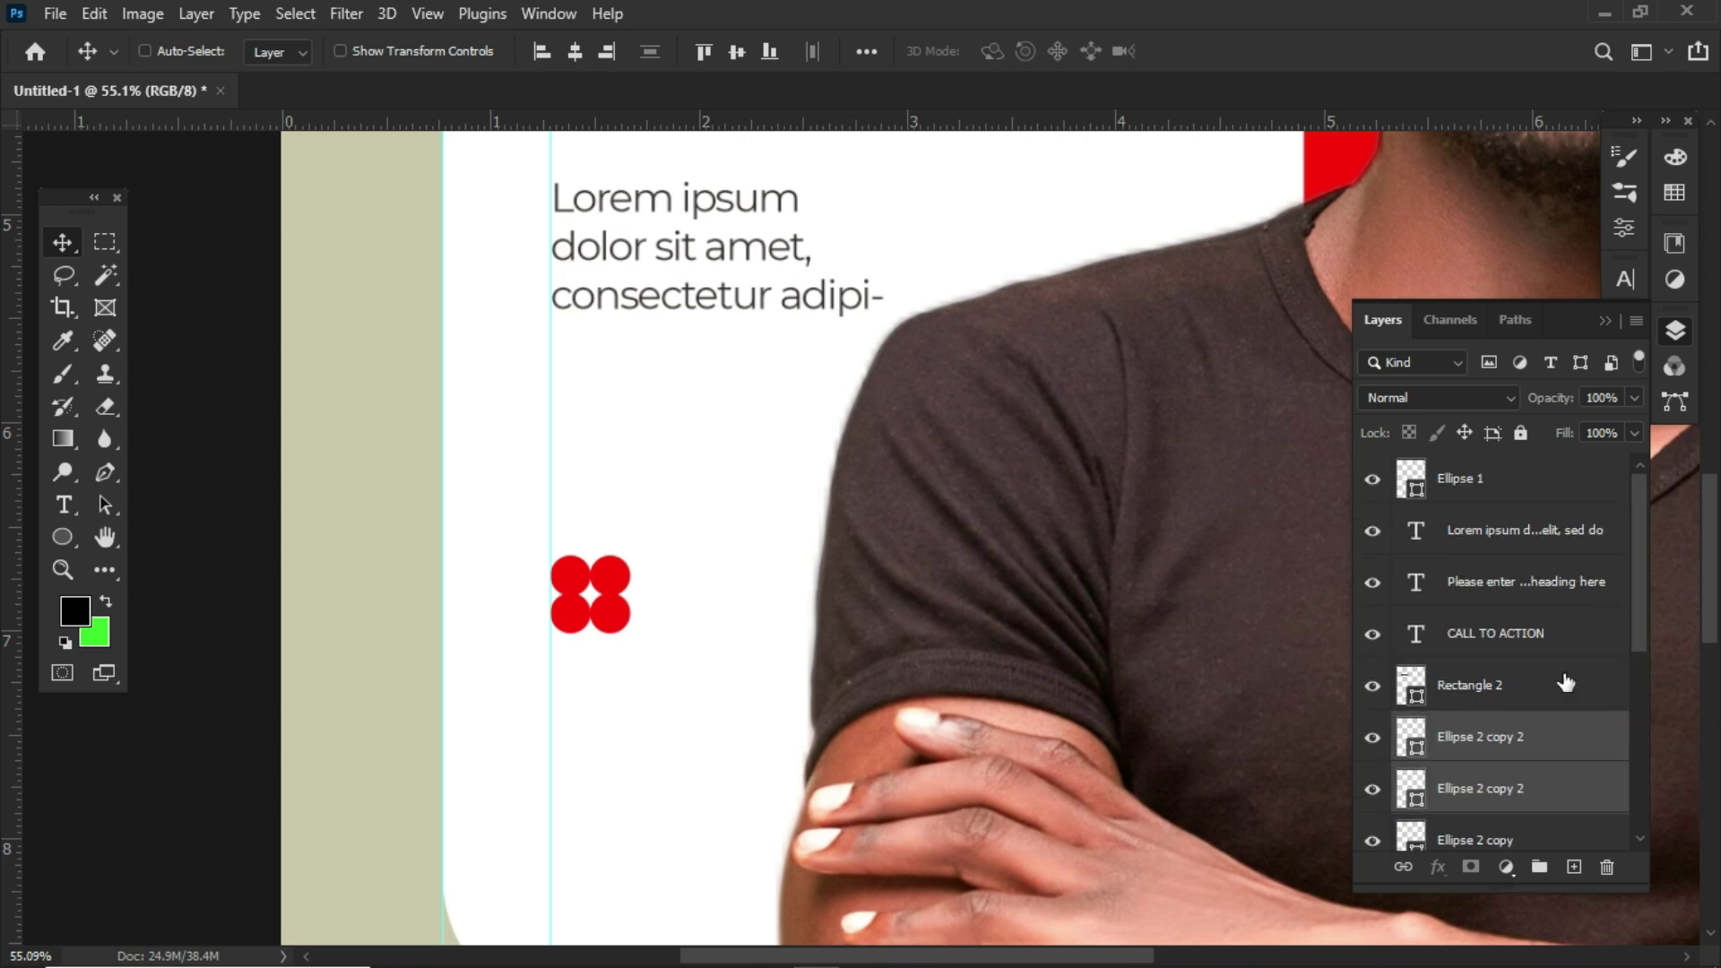
left_click_drag(1638, 574, 1637, 637)
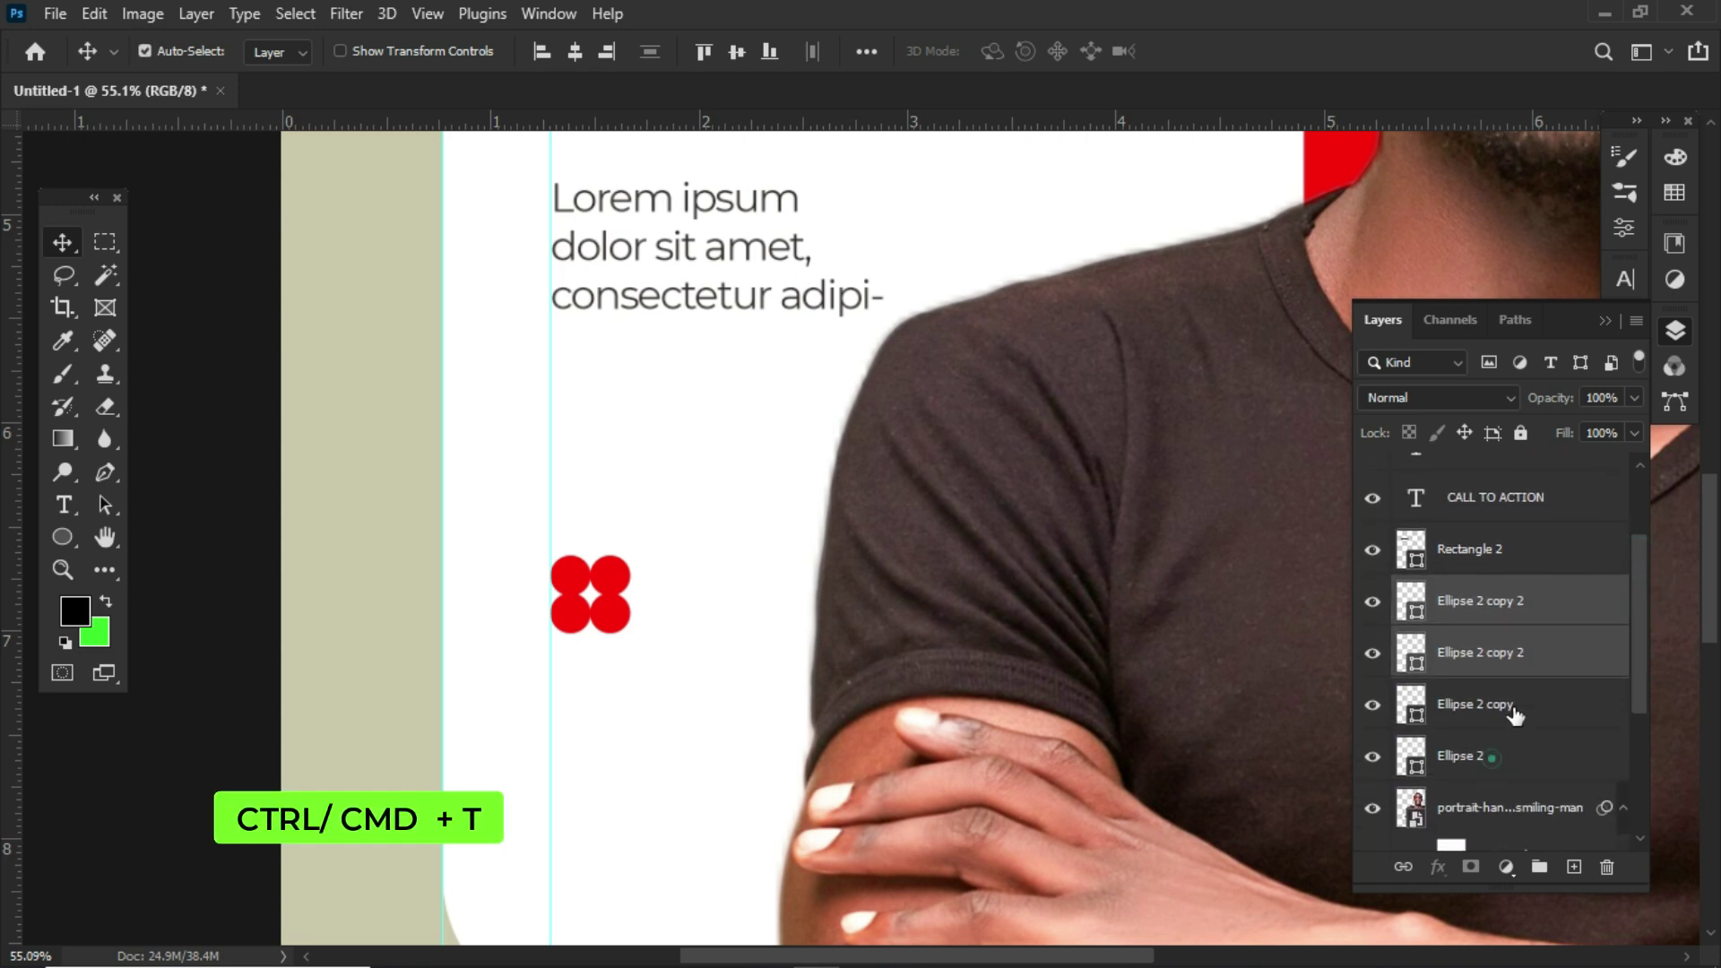
left_click(1518, 756)
left_click(1518, 603, "shift")
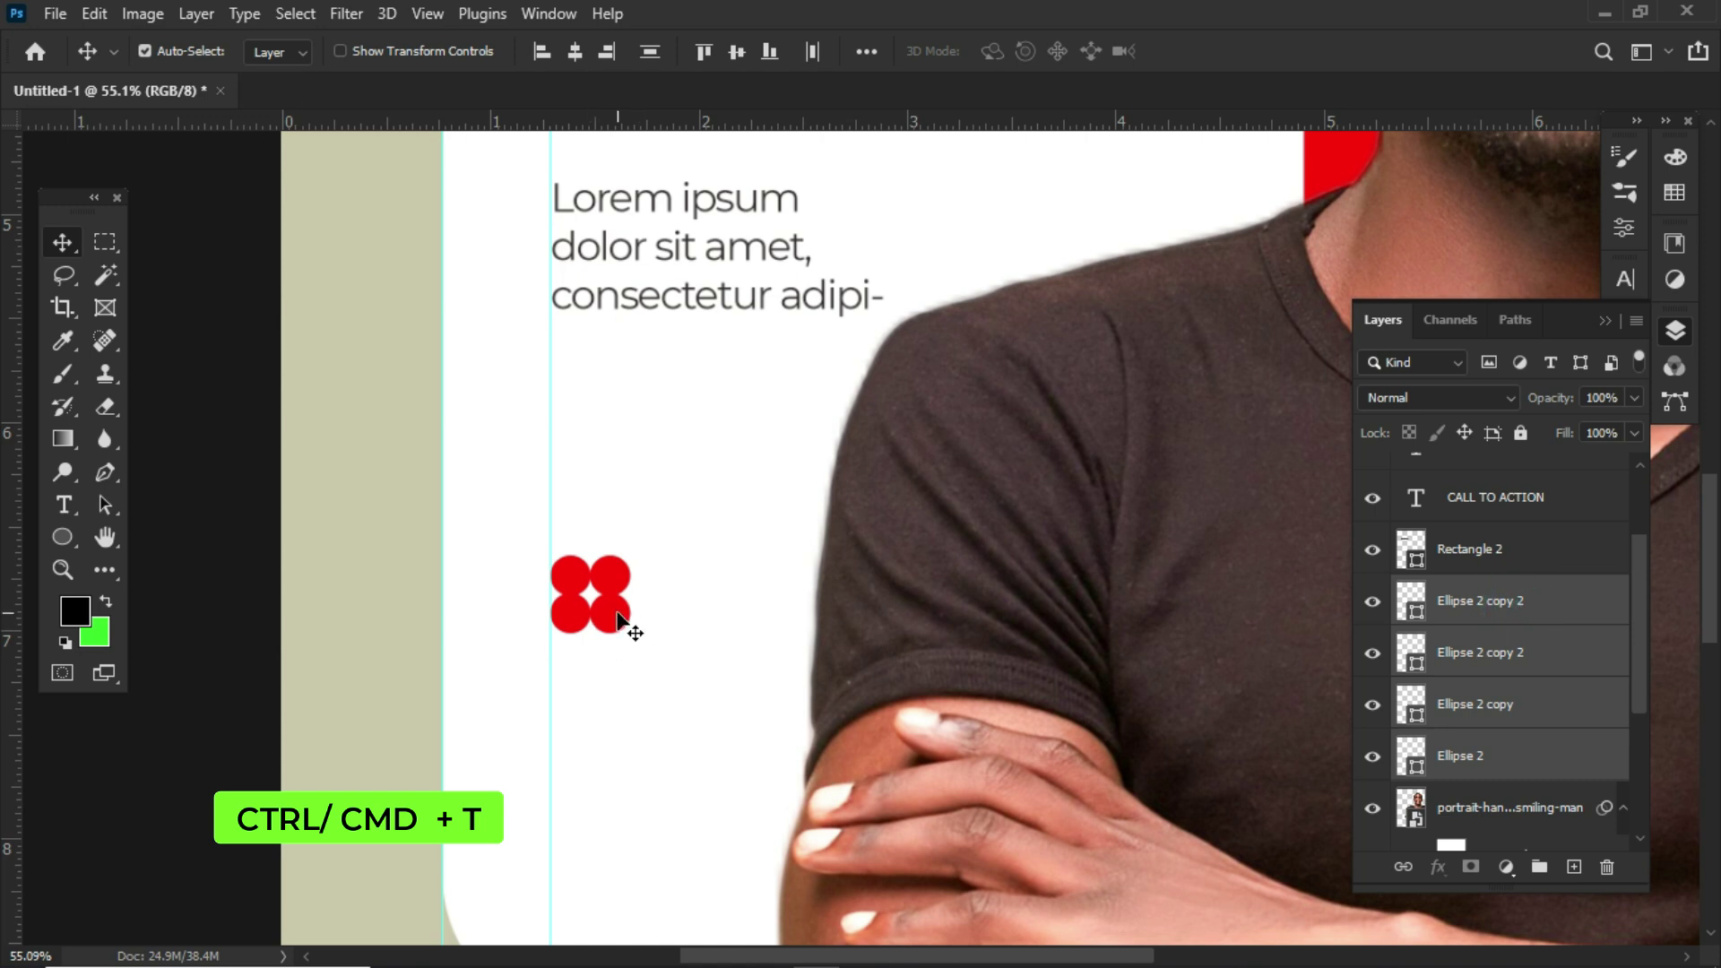
Scale the four circles to about 63% and nudge them left onto the guide.
key("ctrl+t")
left_click_drag(631, 553, 615, 568)
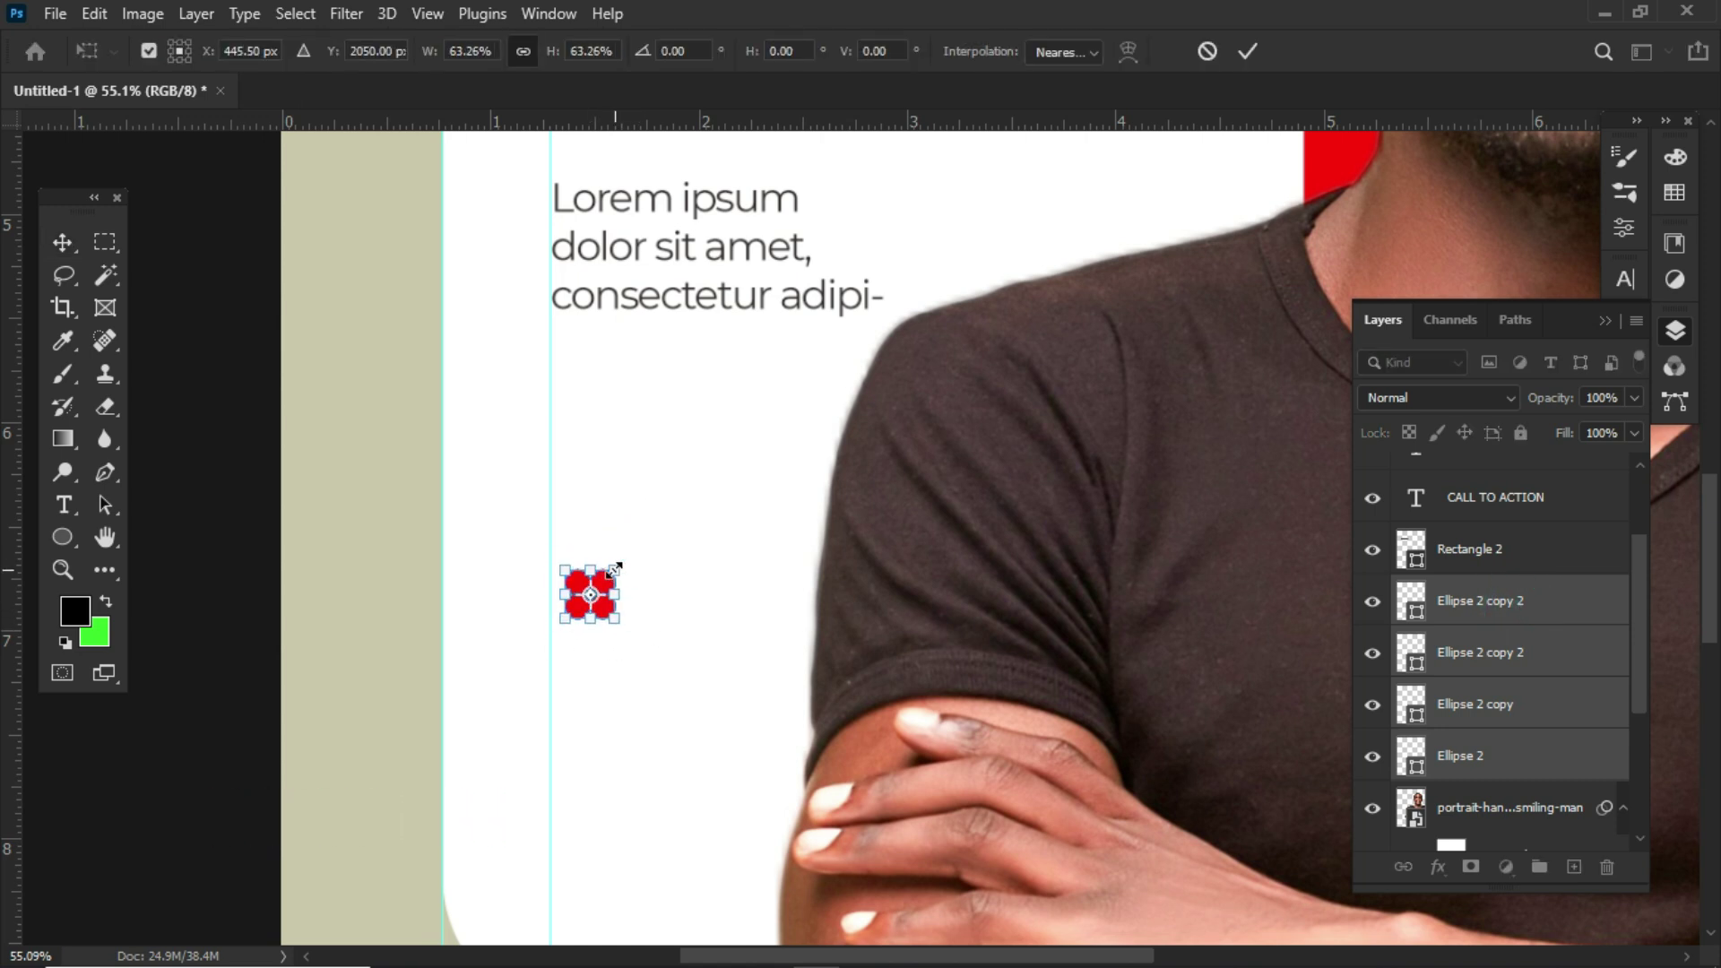
key("Return")
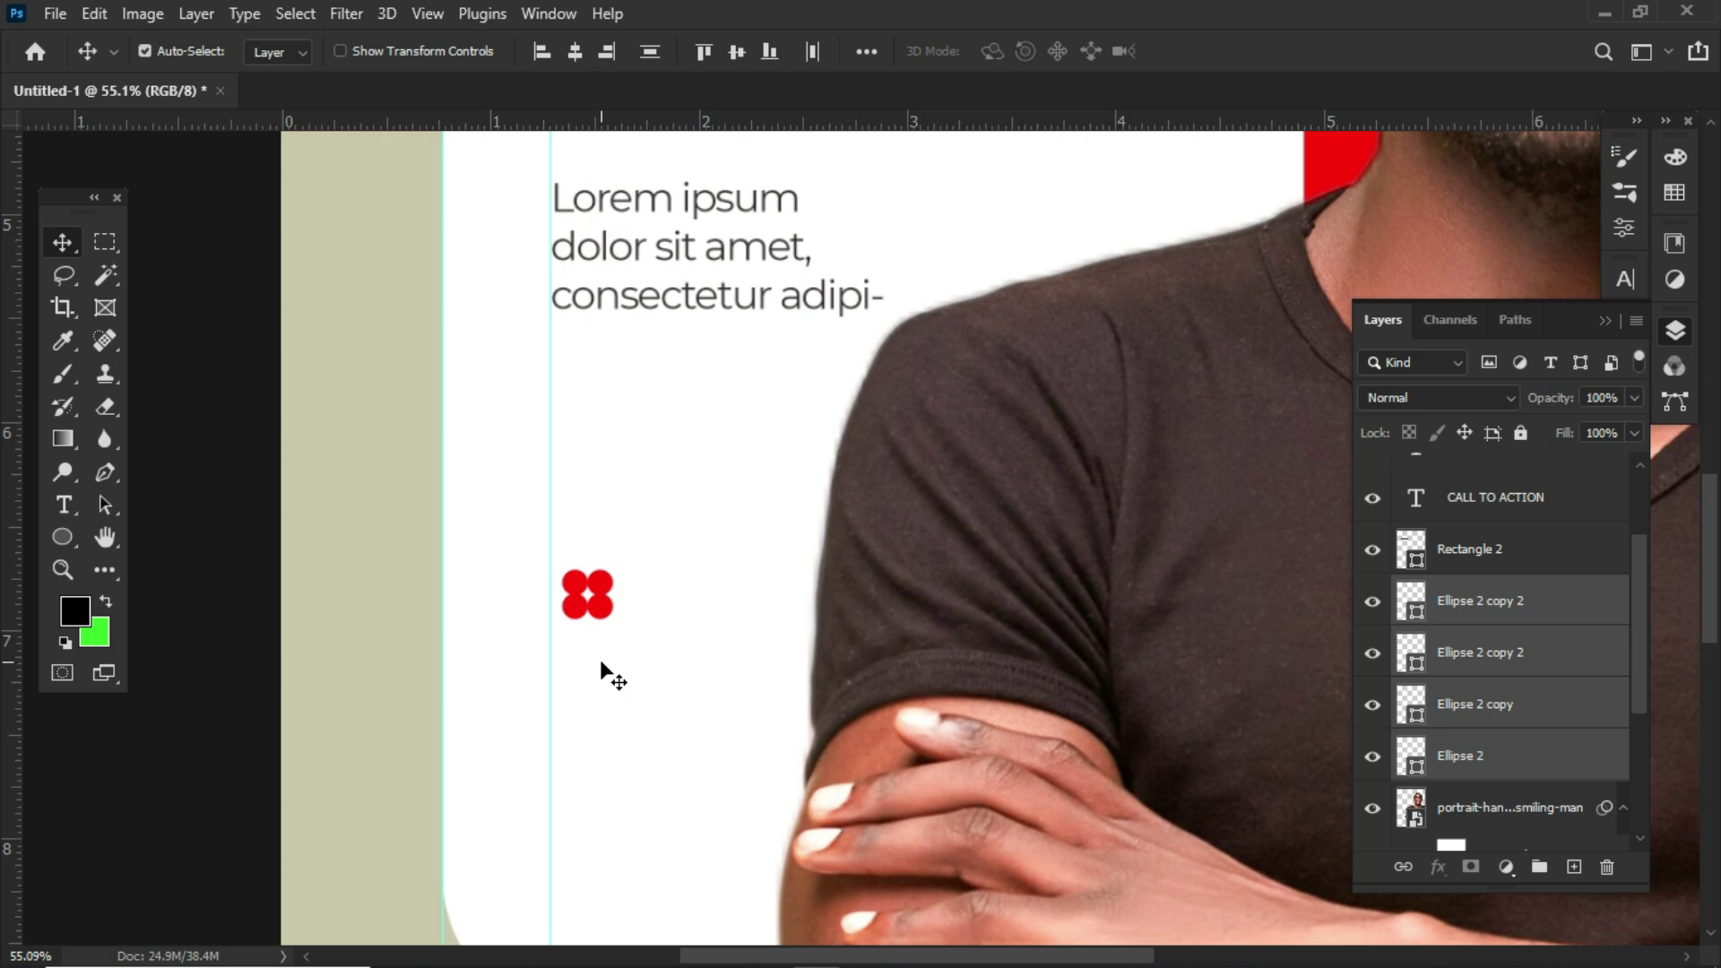
key("shift+Left")
key("shift+Left")
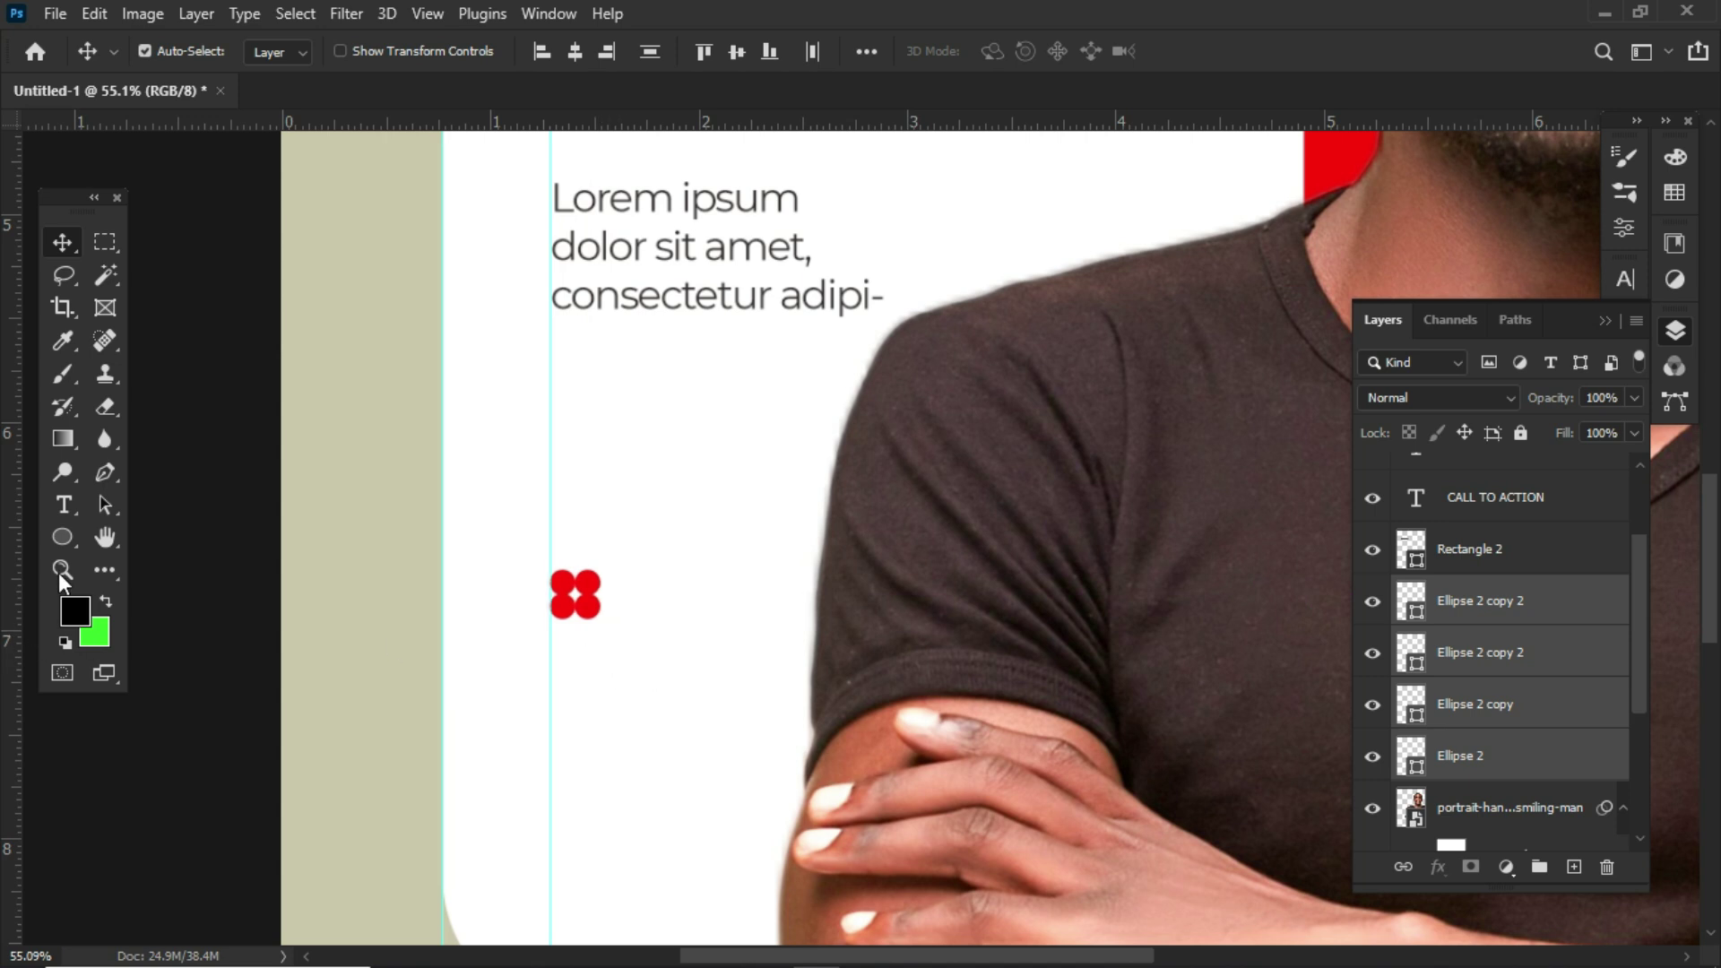
Type LOGO HERE beside the circles in Montserrat Black.
left_click(65, 505)
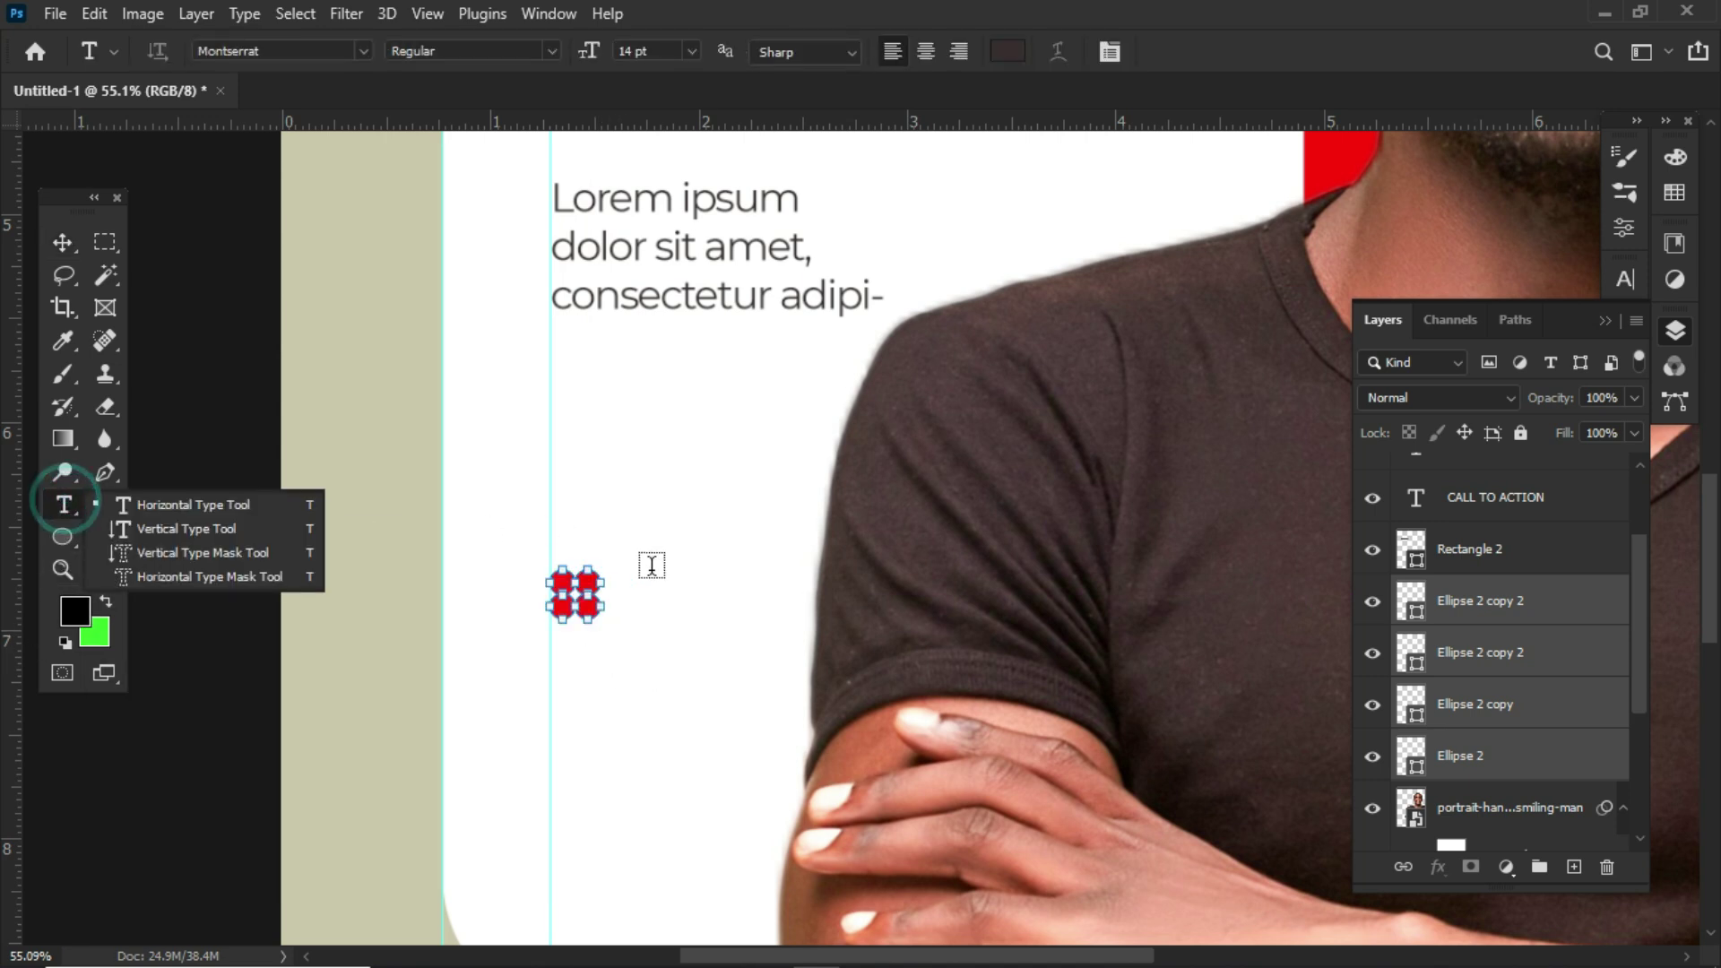
left_click(655, 599)
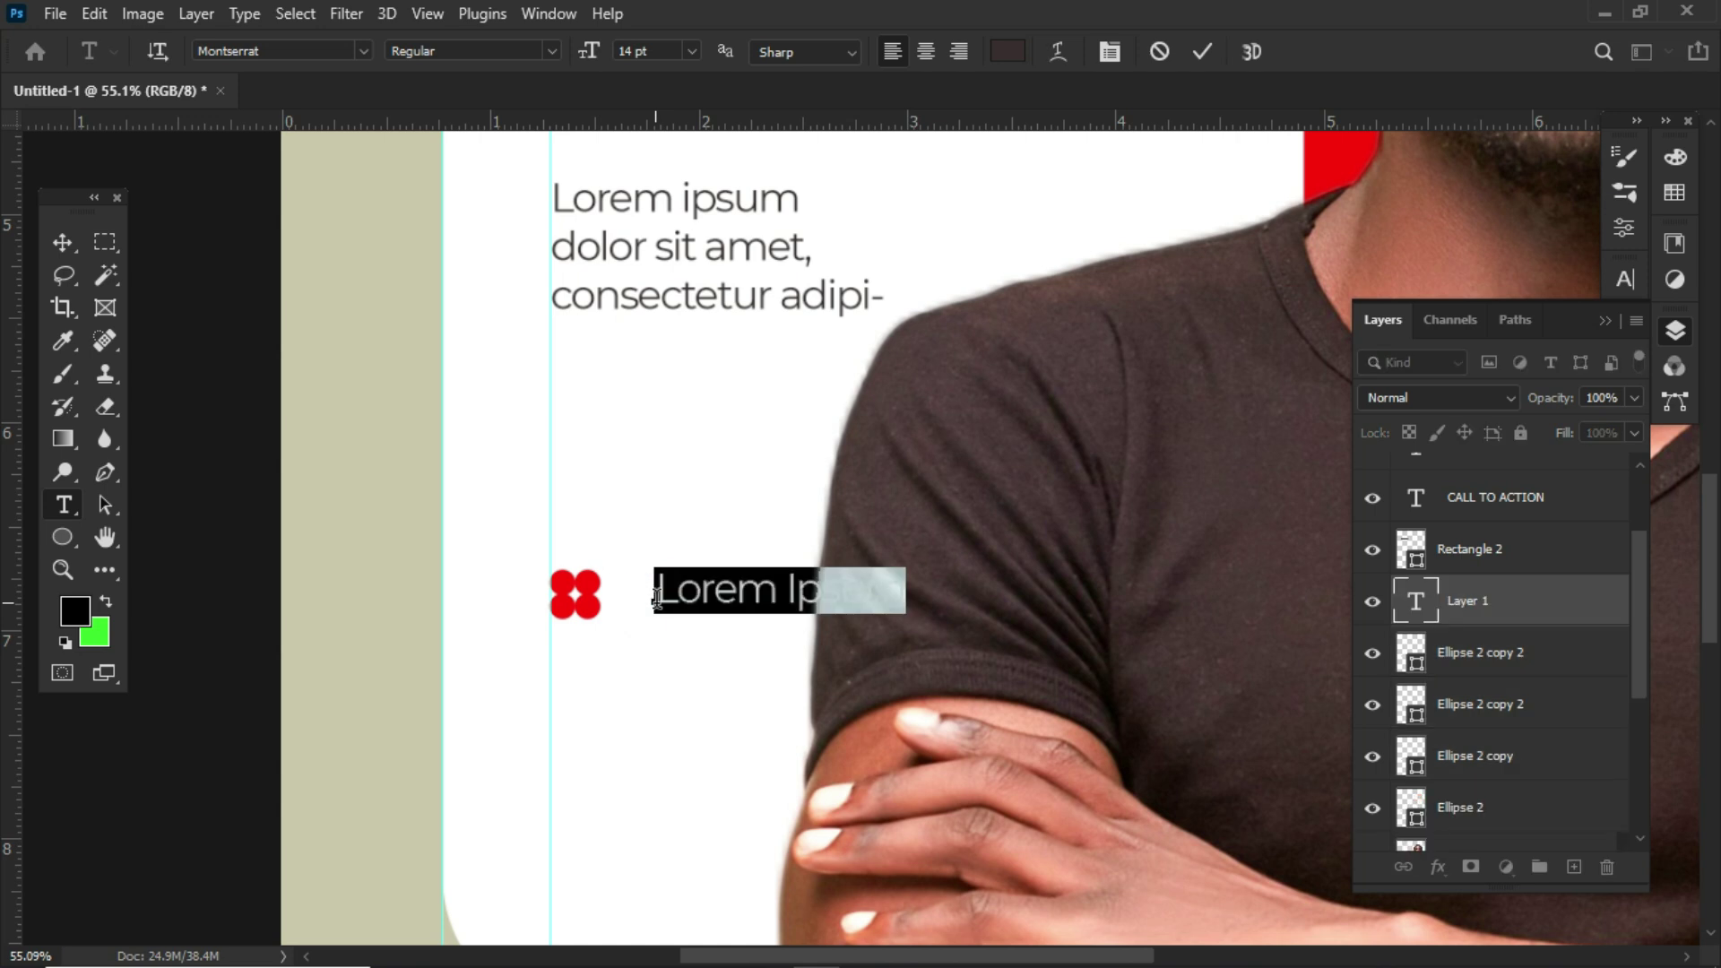
key("Delete")
type("LOGO")
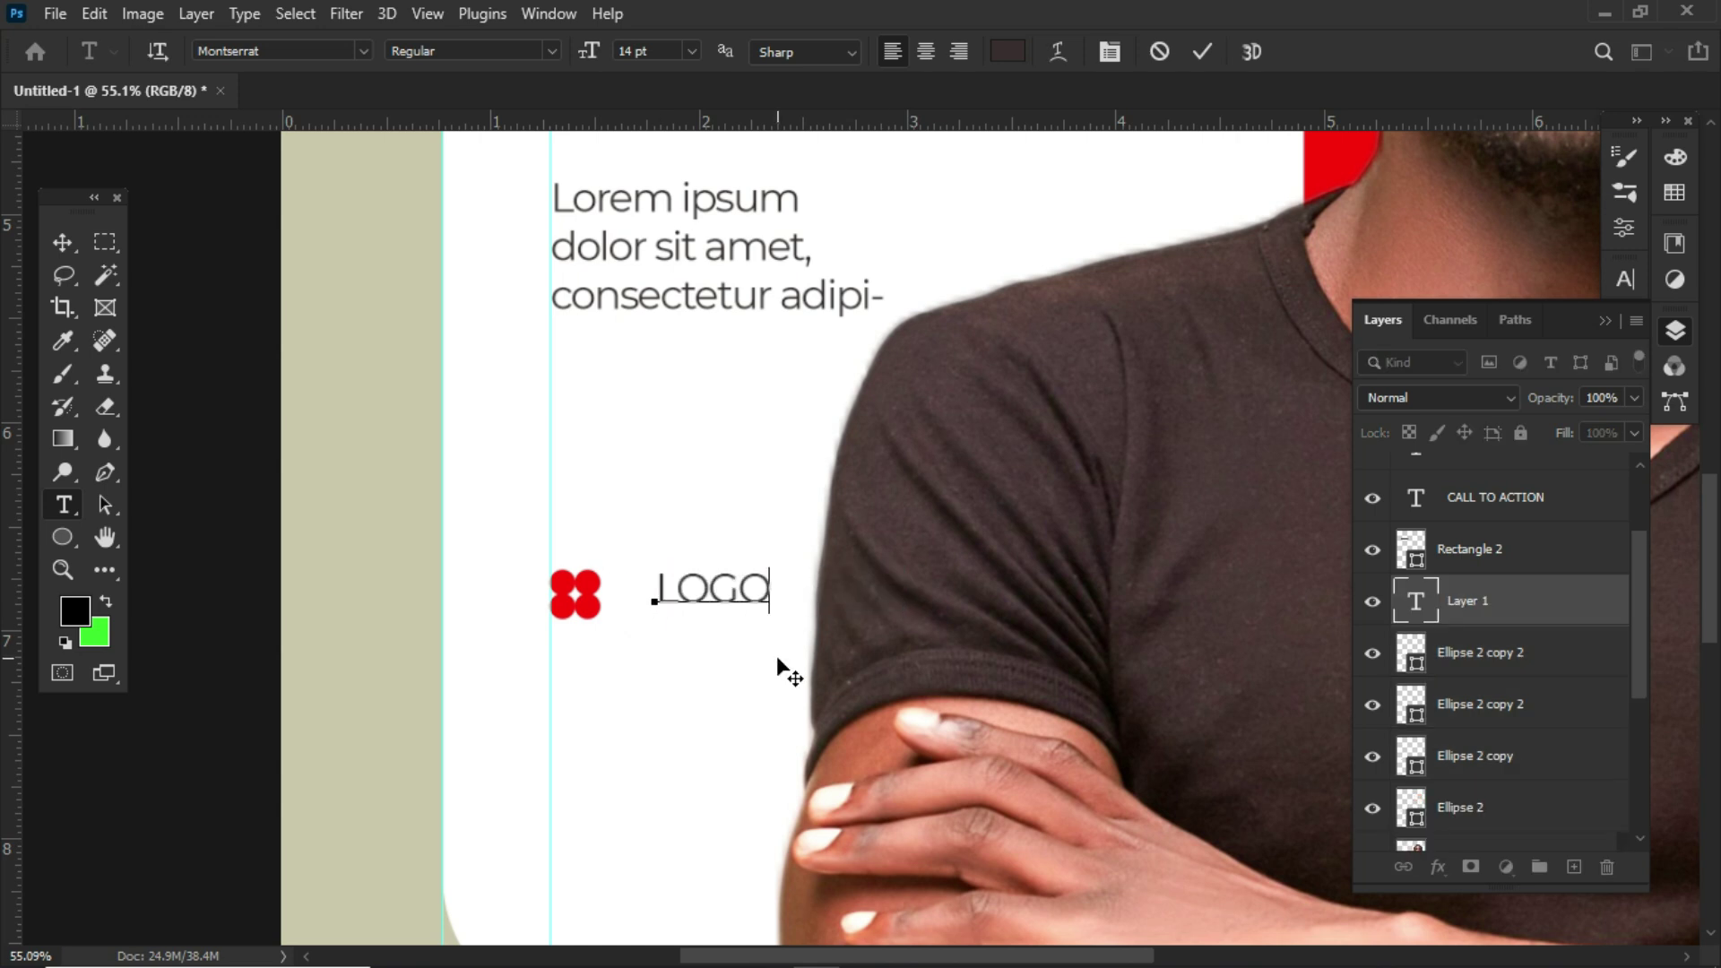
type(" HERE")
left_click_drag(654, 583, 763, 641)
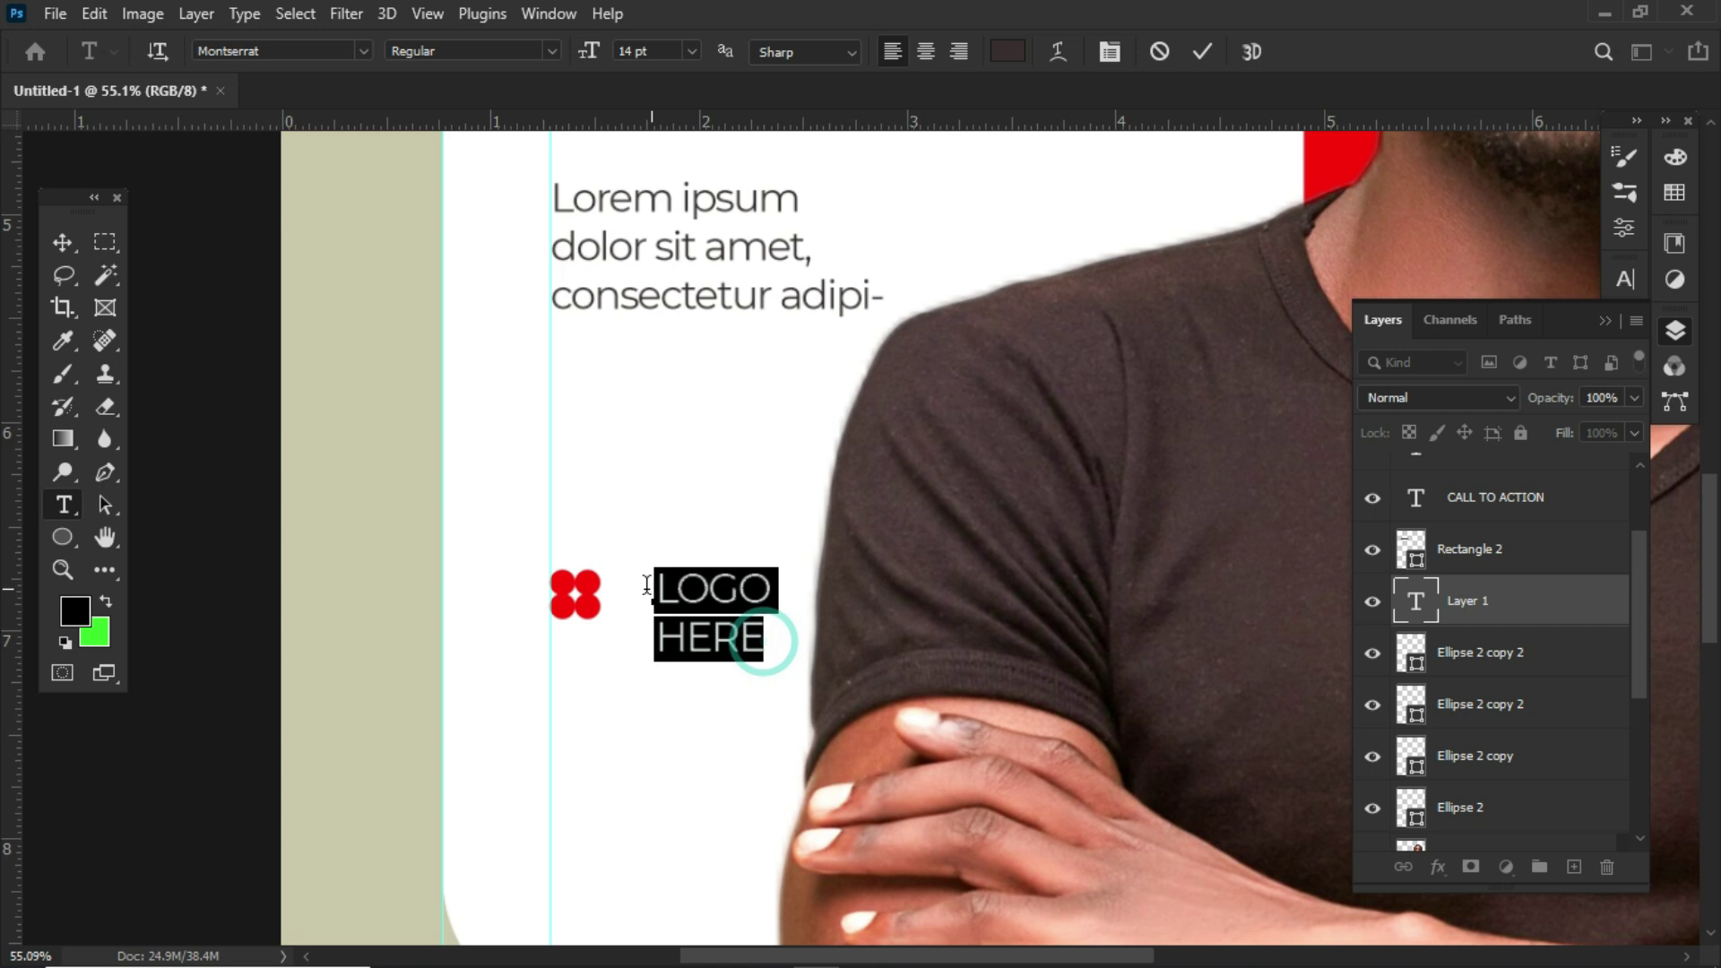
left_click(552, 52)
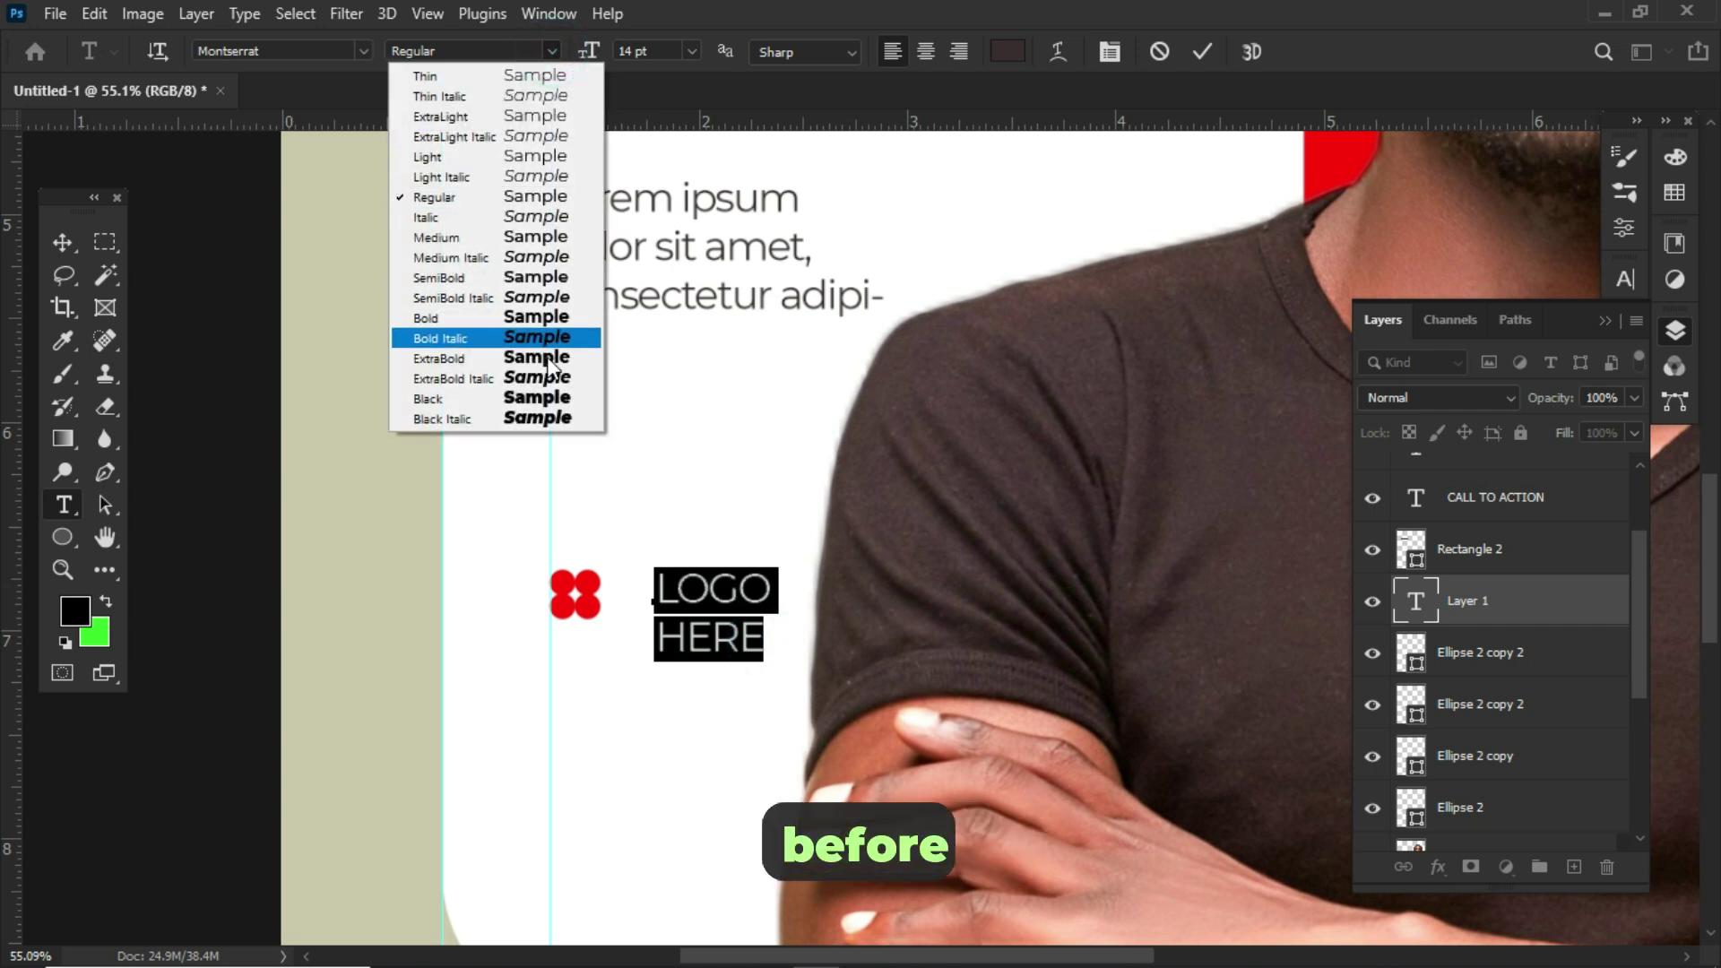
left_click(549, 397)
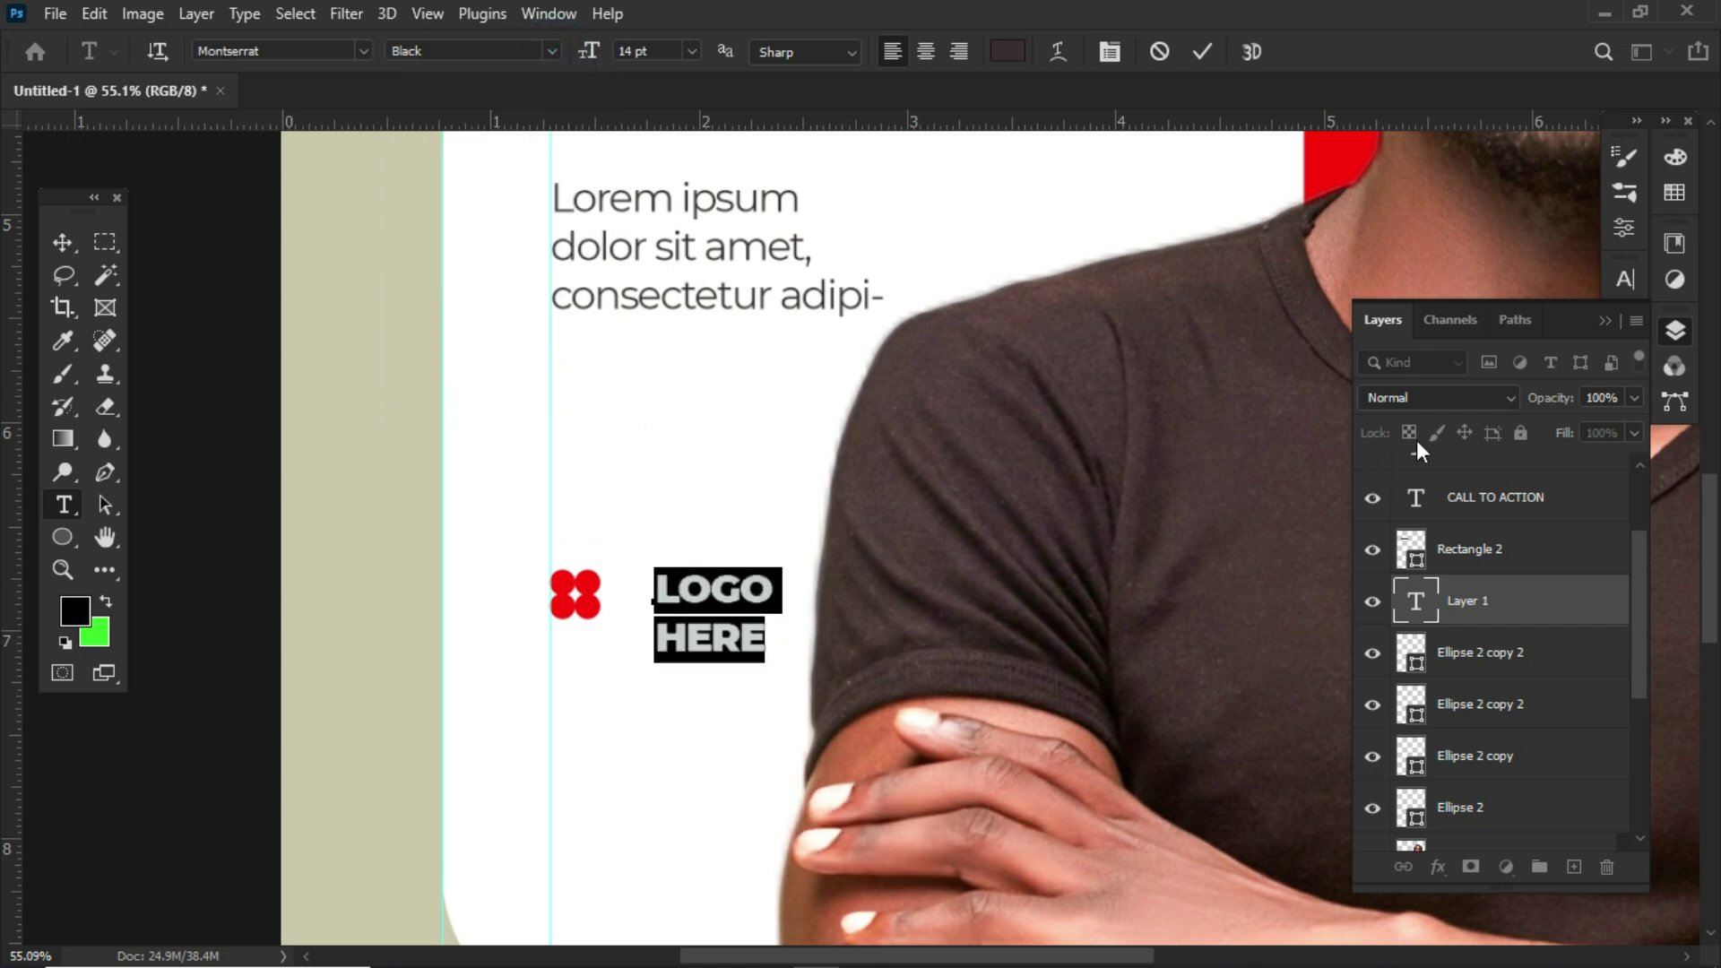
Give LOGO HERE a 12 pt font size and 12 pt line spacing.
left_click(1632, 286)
left_click(1547, 345)
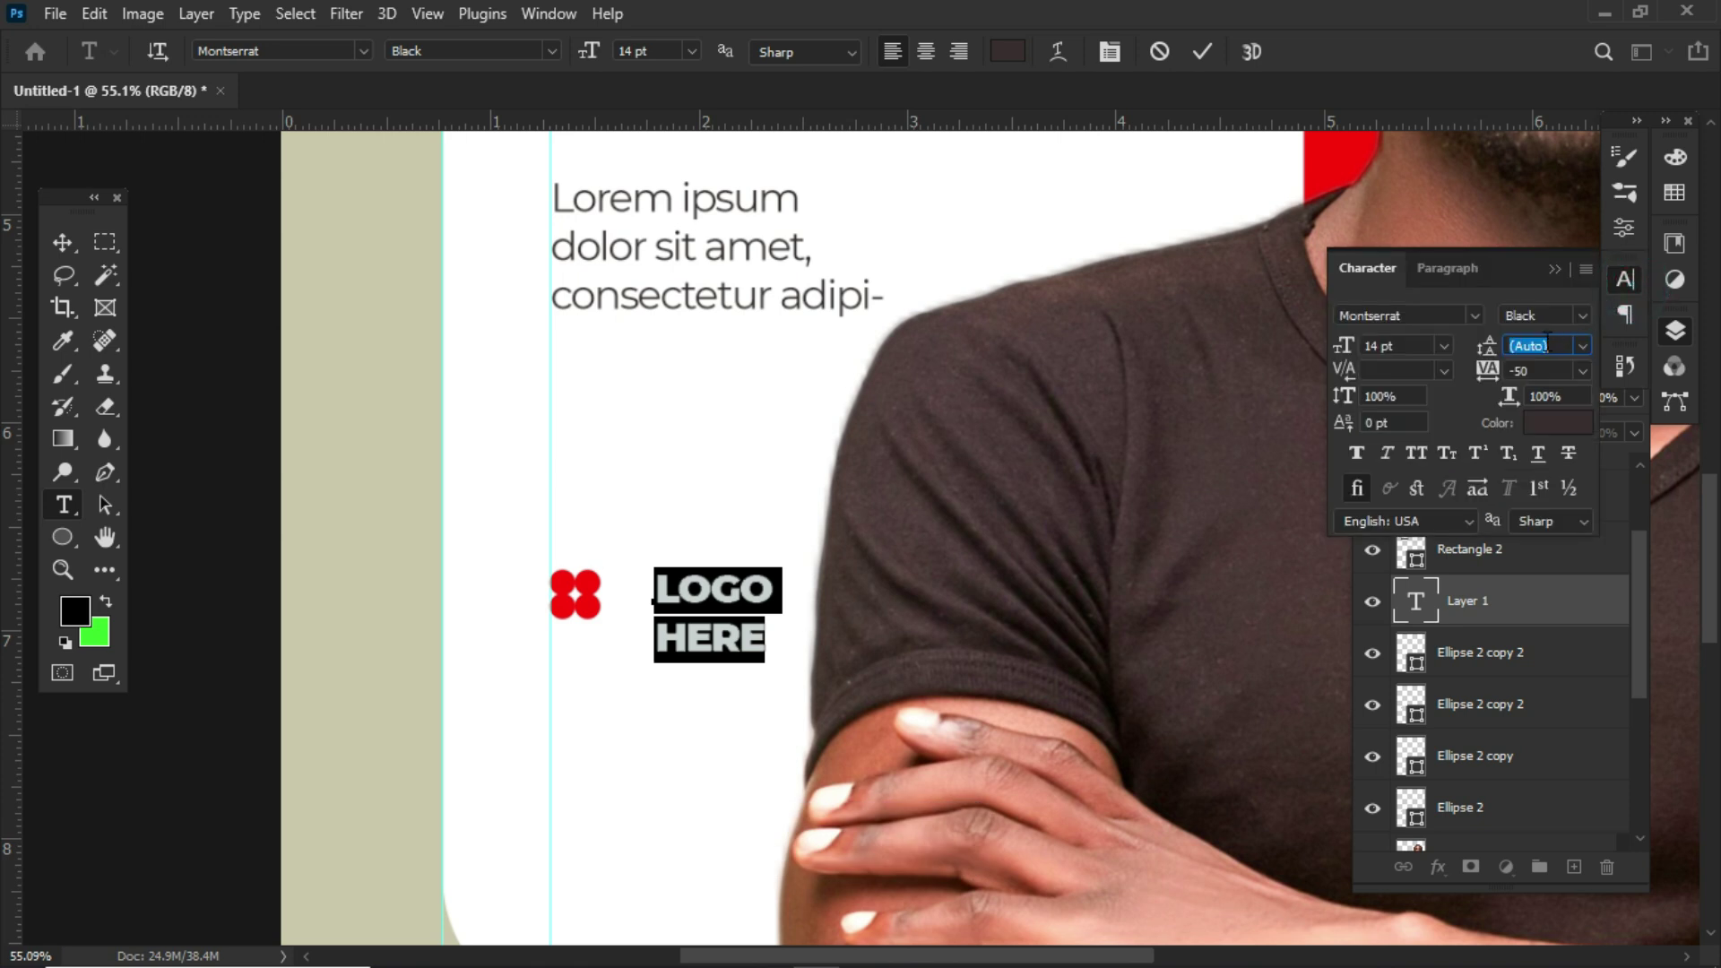
type("12")
key("Return")
left_click(1444, 347)
left_click(1399, 497)
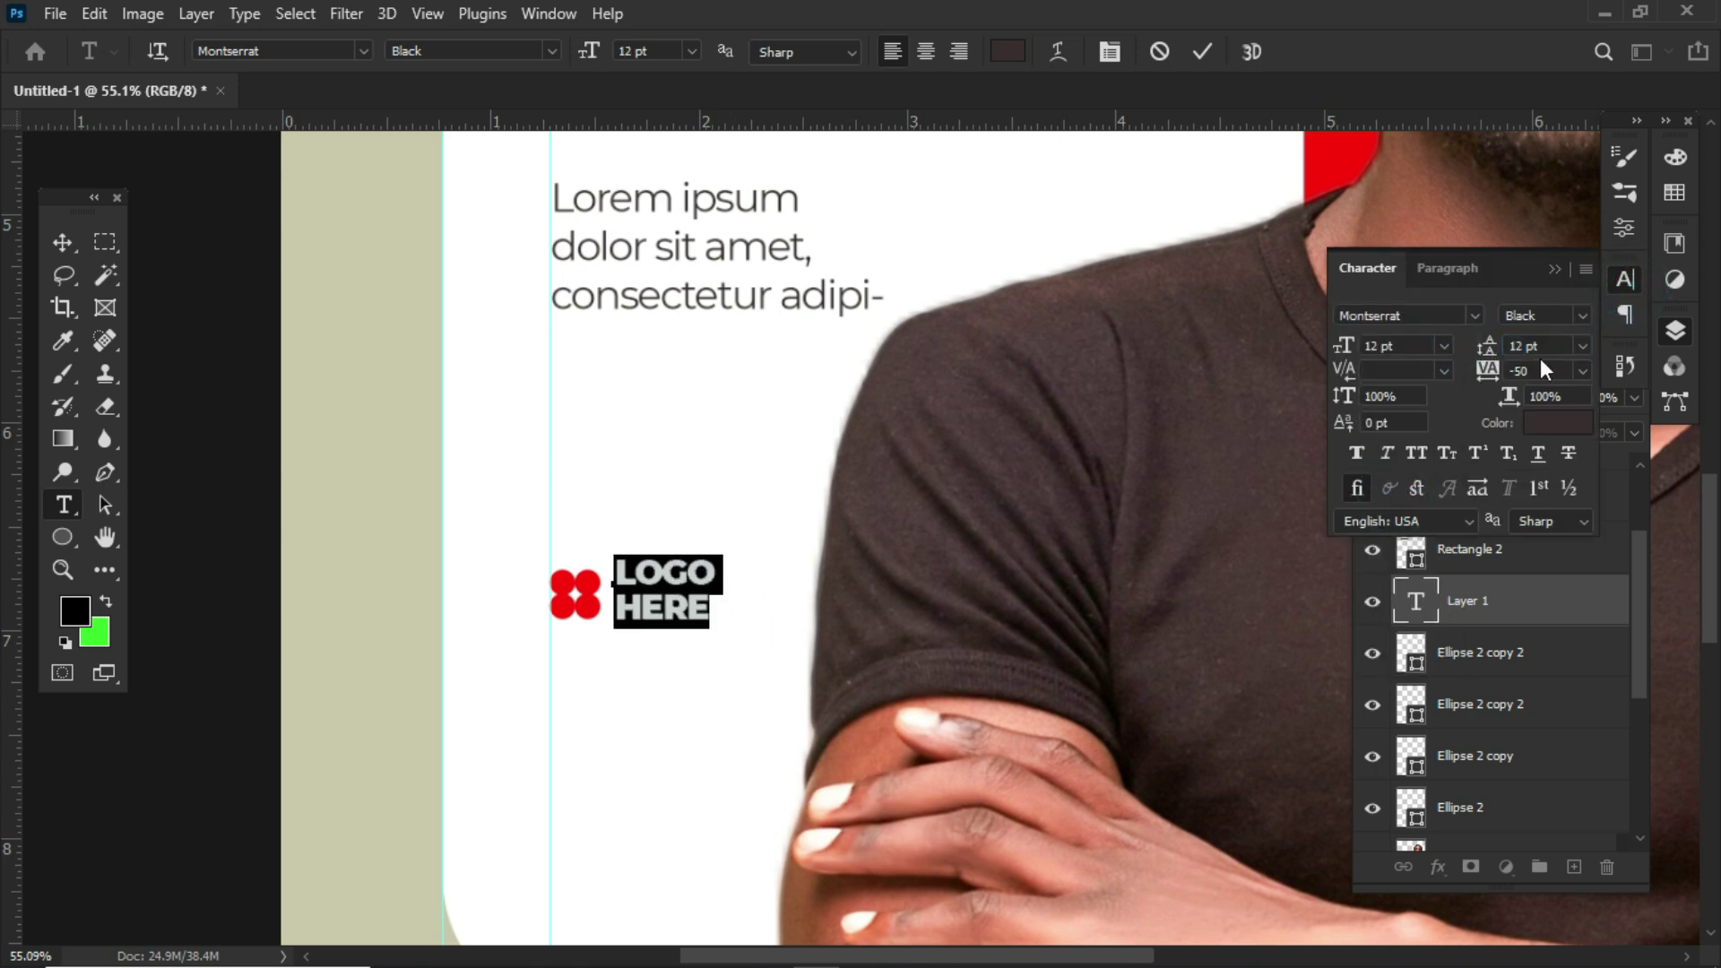
left_click(1542, 588)
Line LOGO HERE up beside the circles and fit the whole poster in view.
key("ctrl+t")
scroll(700, 582, "up", 4)
left_click_drag(642, 598, 645, 601)
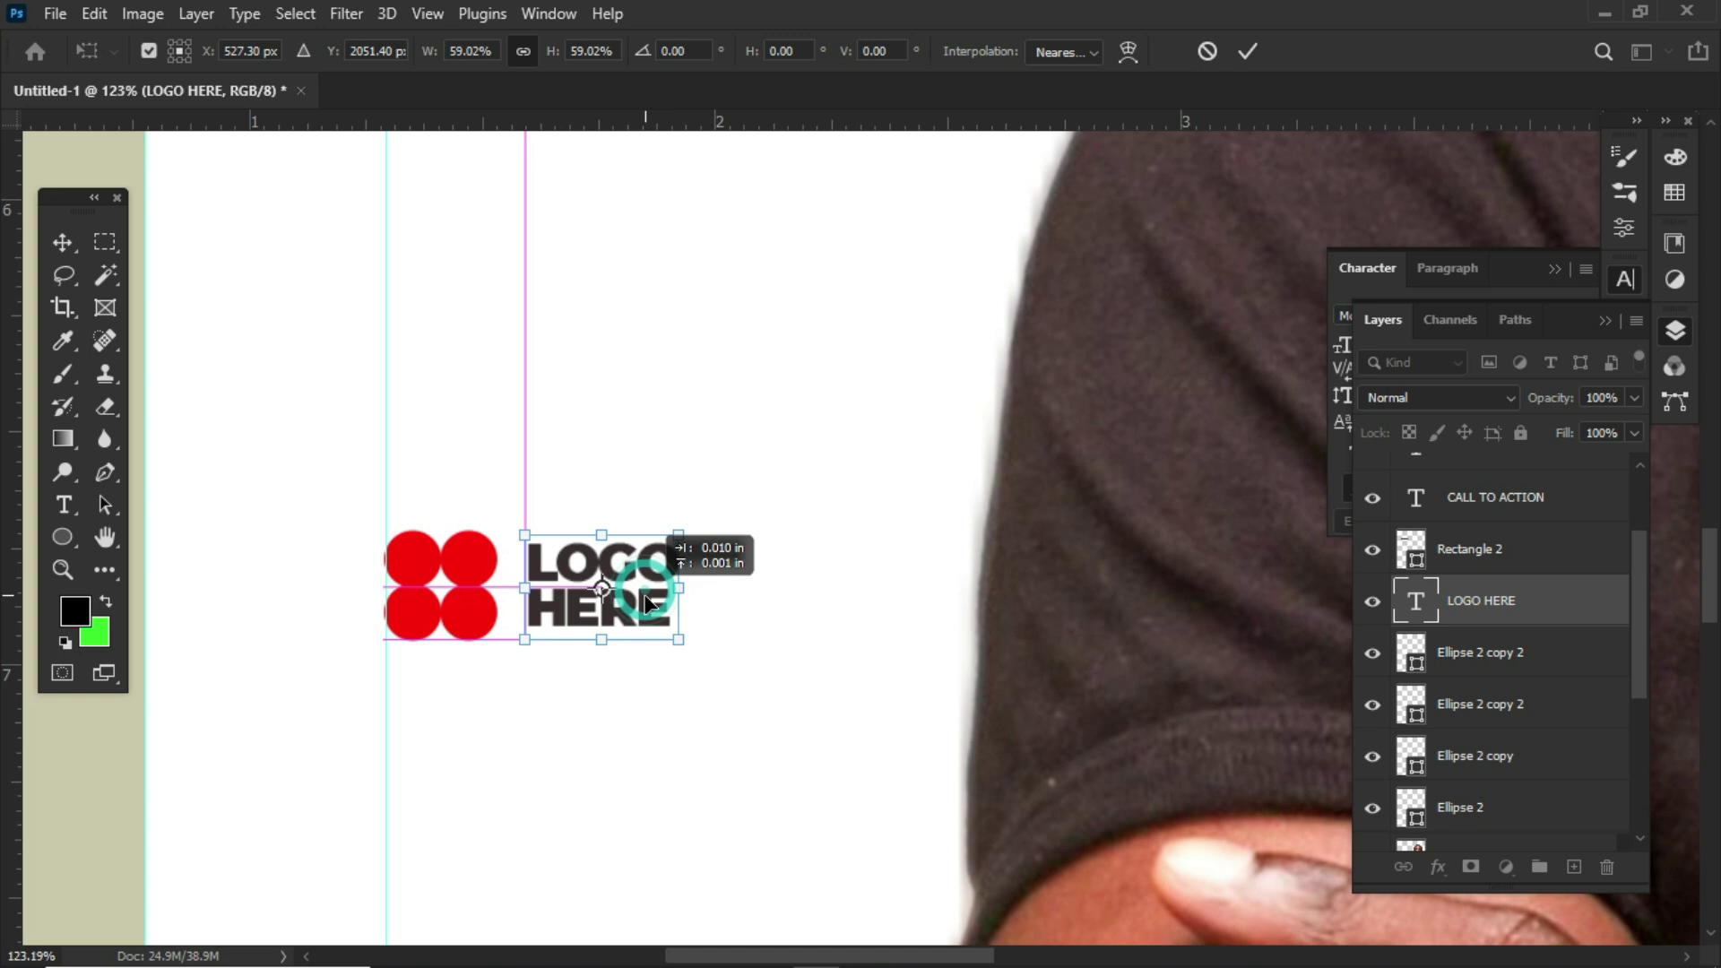
key("Return")
key("ctrl+0")
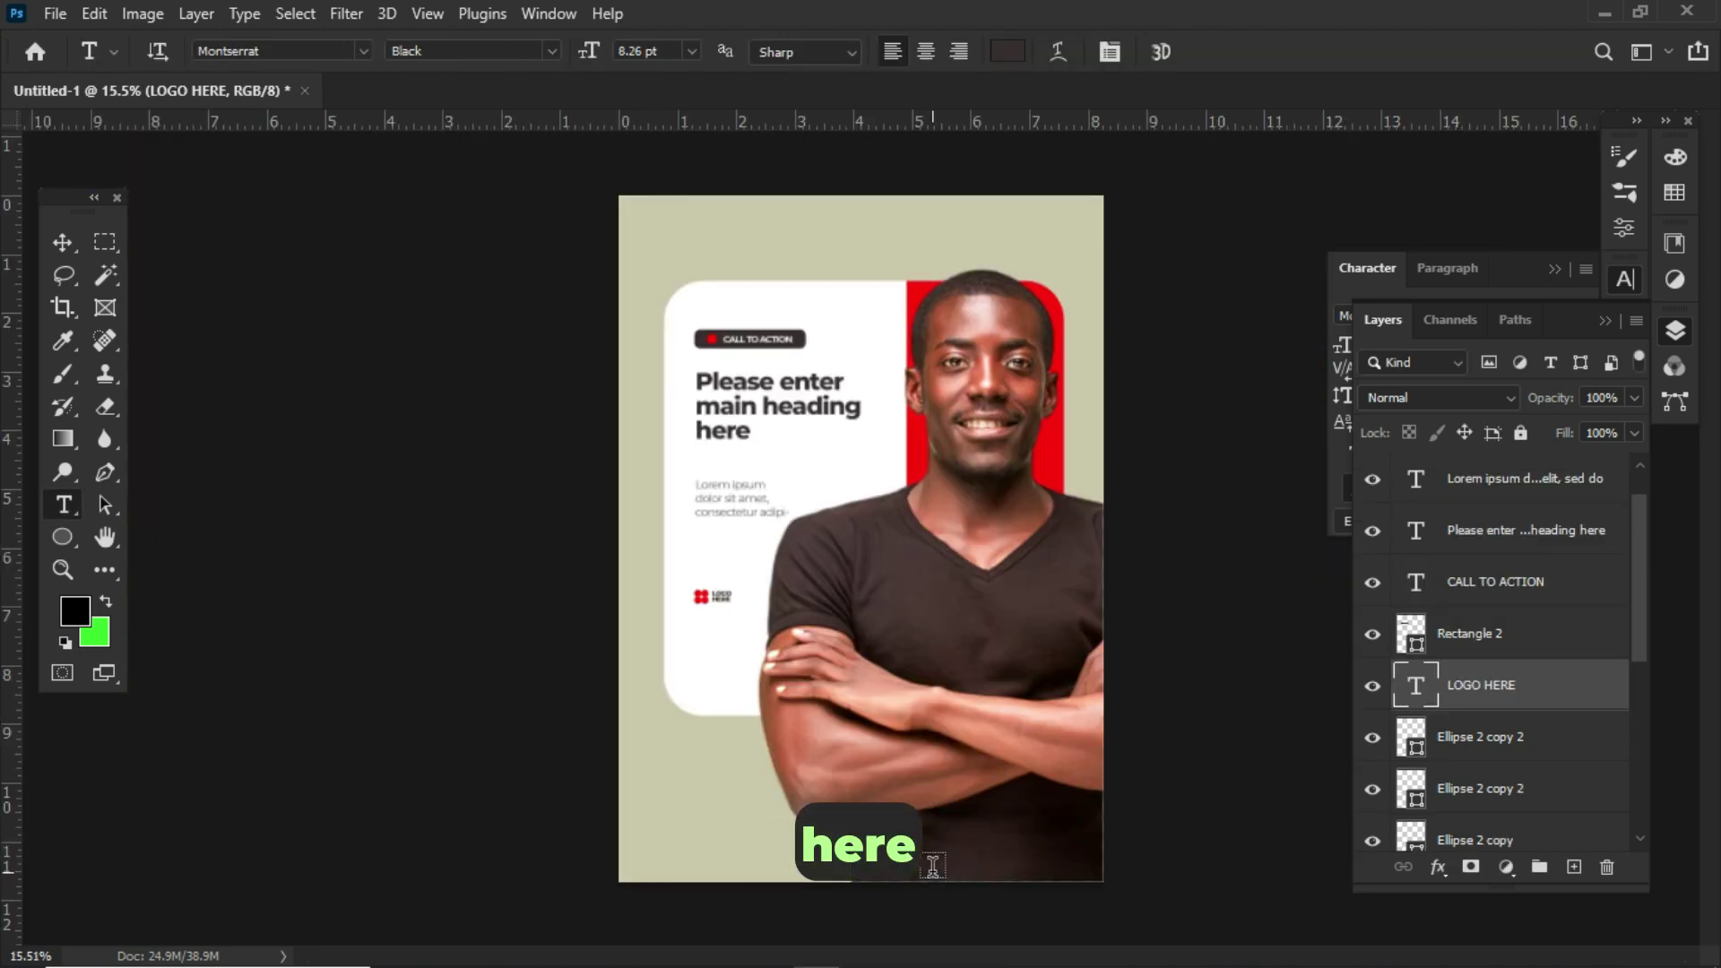
Draw a small white circle near the poster bottom and duplicate it into a row of three.
left_click(70, 540)
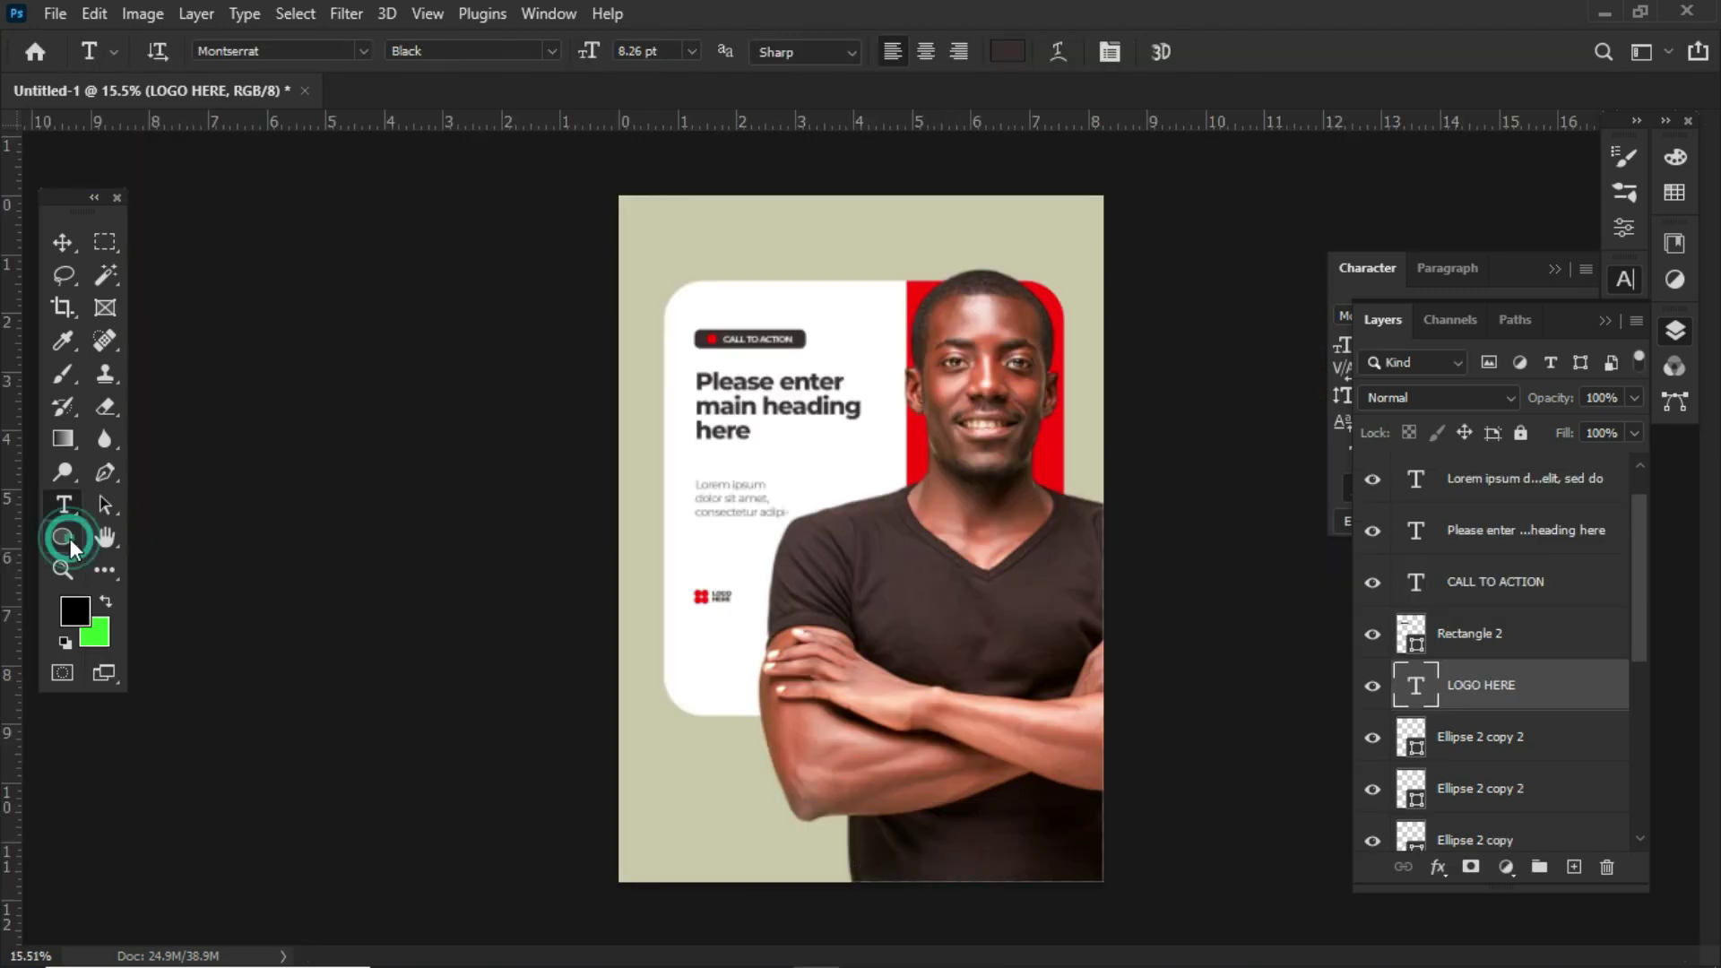
left_click_drag(70, 540, 205, 574)
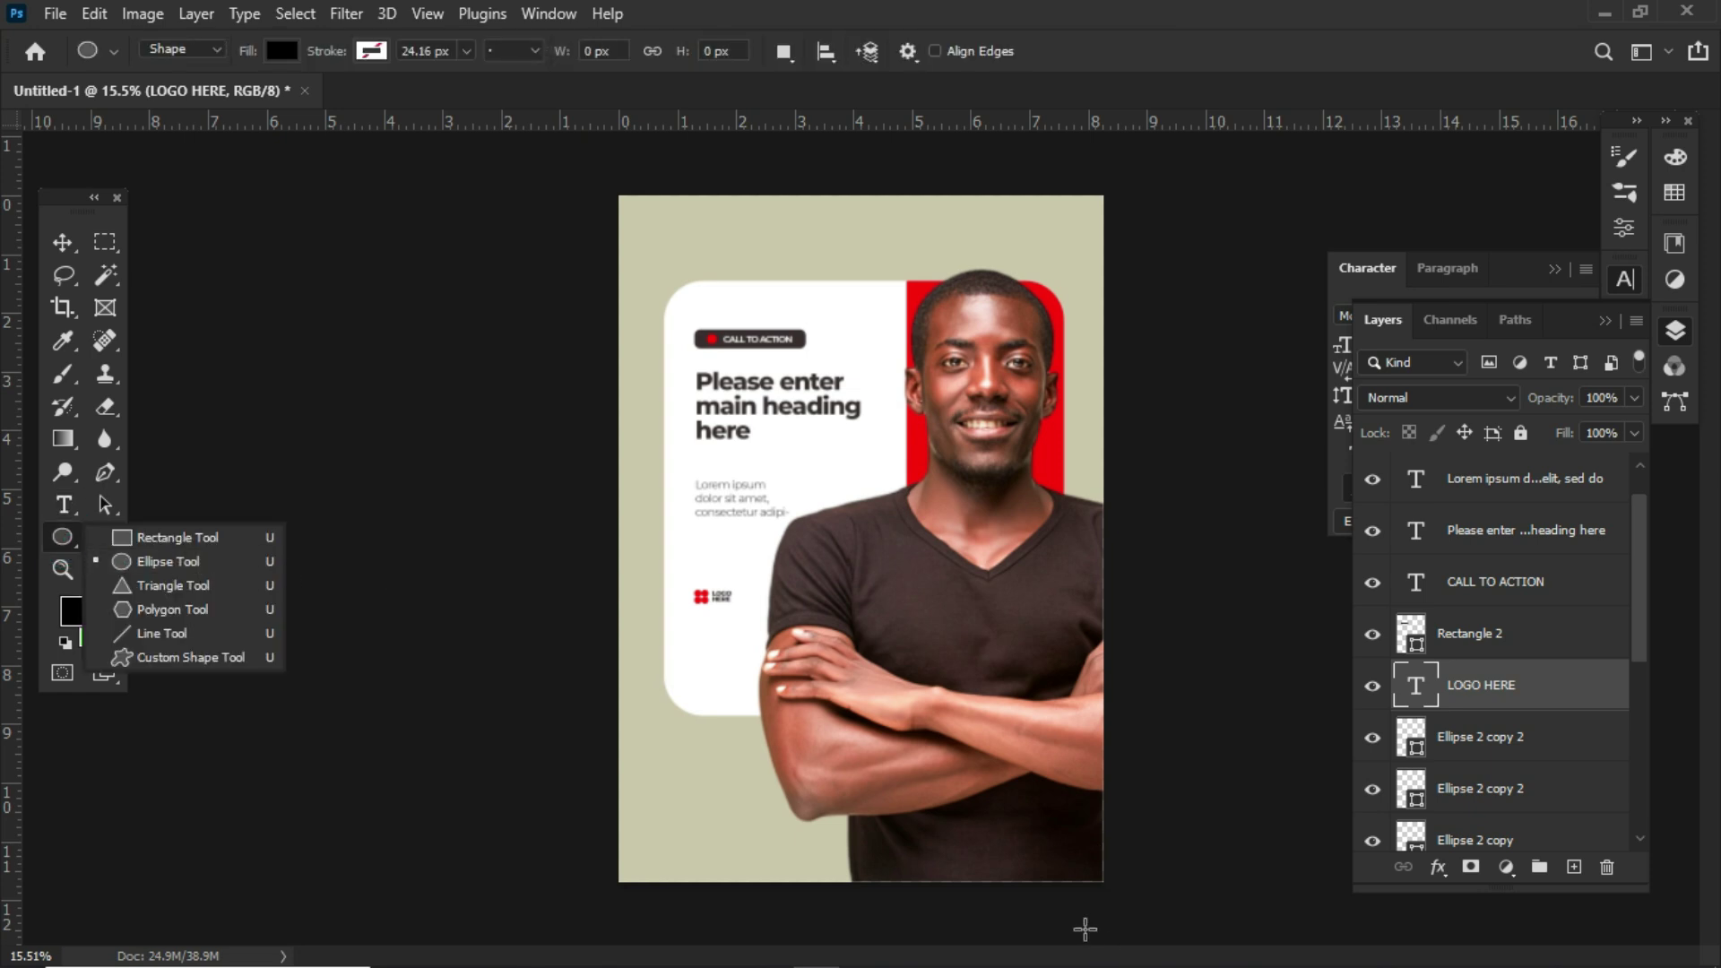
scroll(1085, 930, "up", 4)
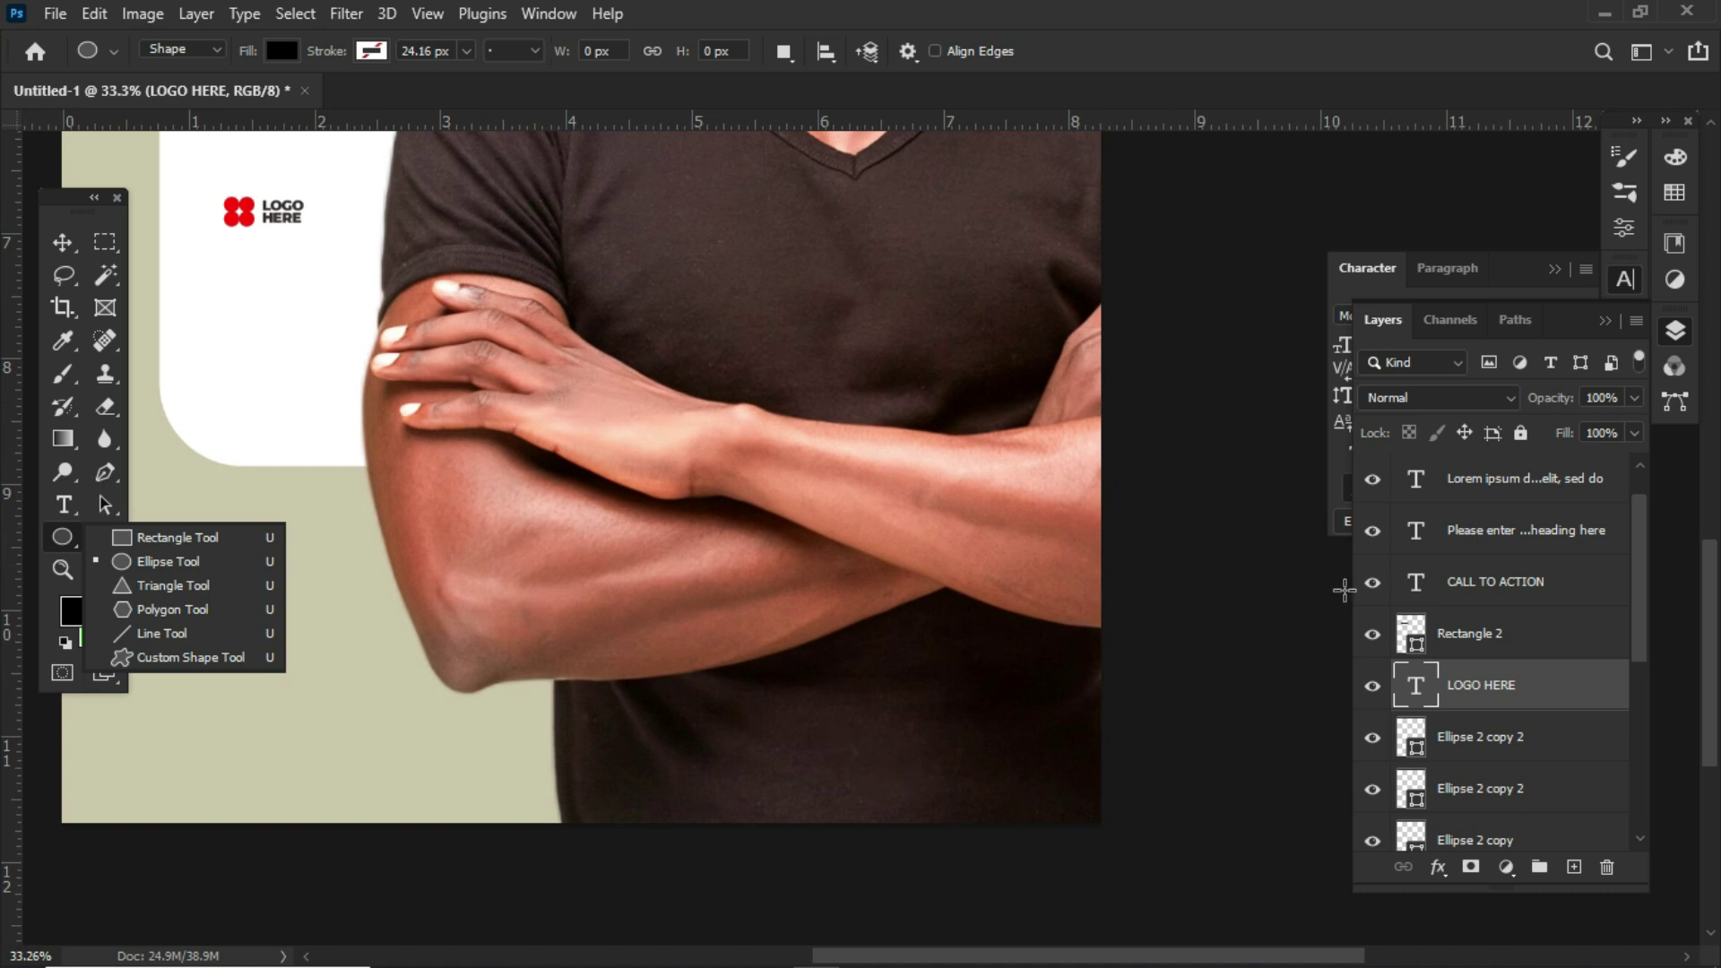
left_click(1517, 484)
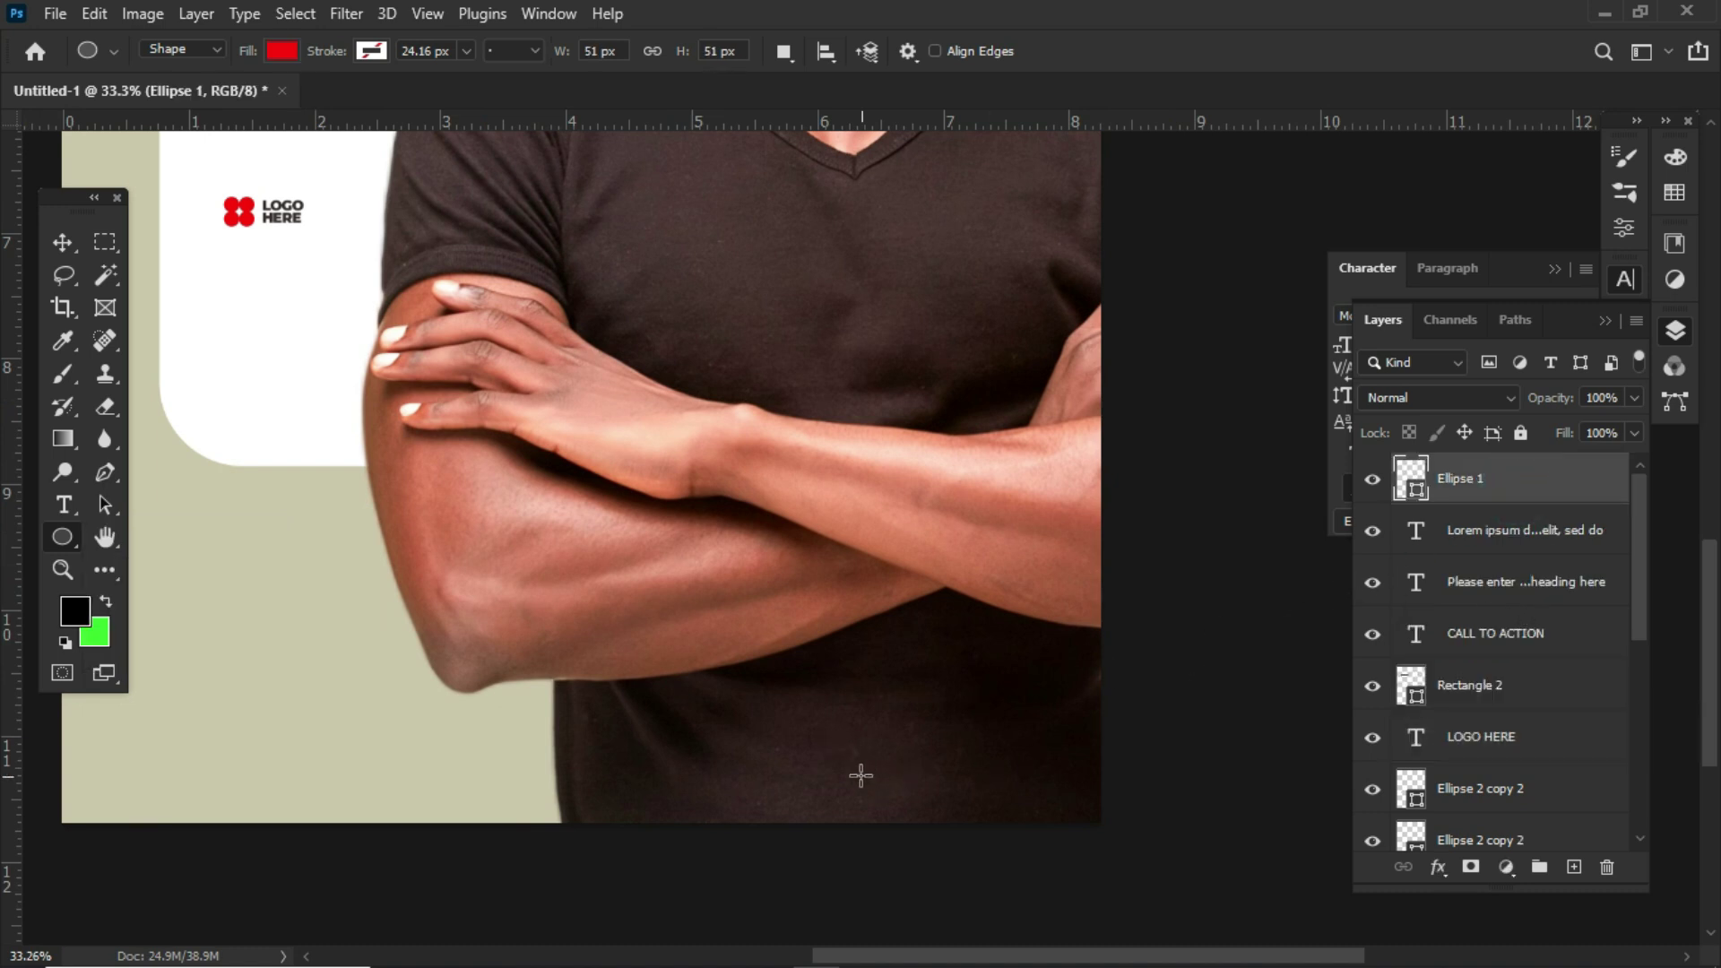
left_click(1574, 867)
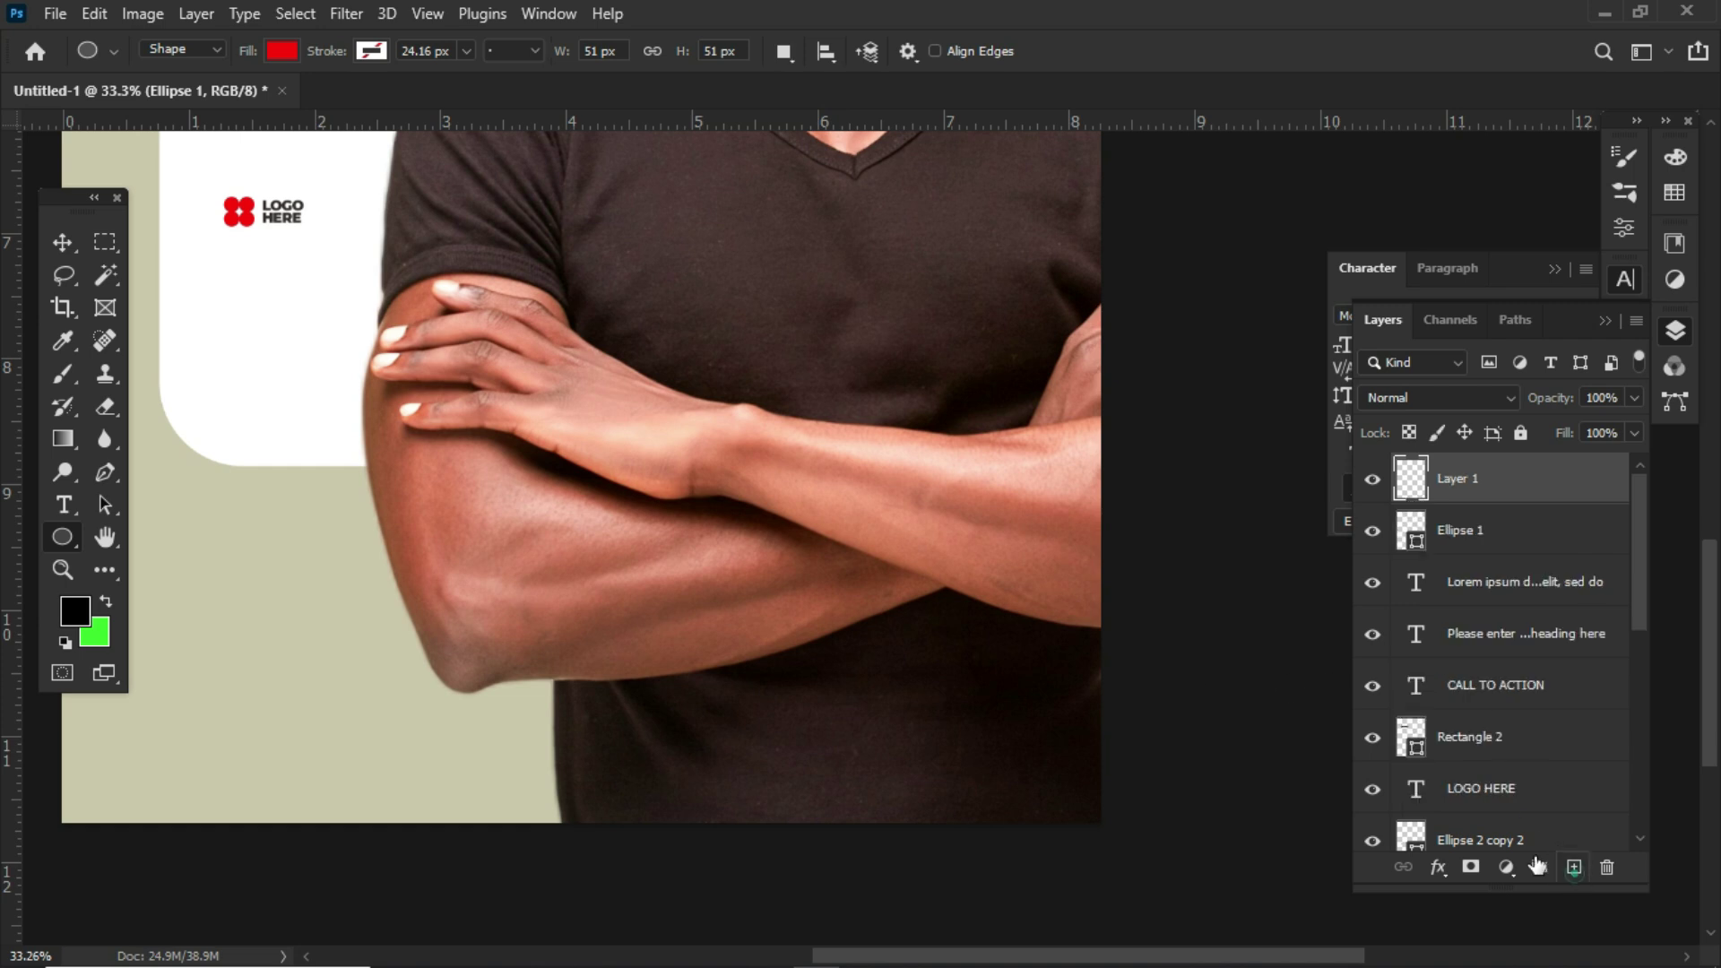
mouse_move(795, 757)
left_mouse_down()
mouse_move(827, 790)
mouse_move(870, 764)
left_mouse_up()
left_click(1556, 146)
left_click_drag(869, 764, 931, 764)
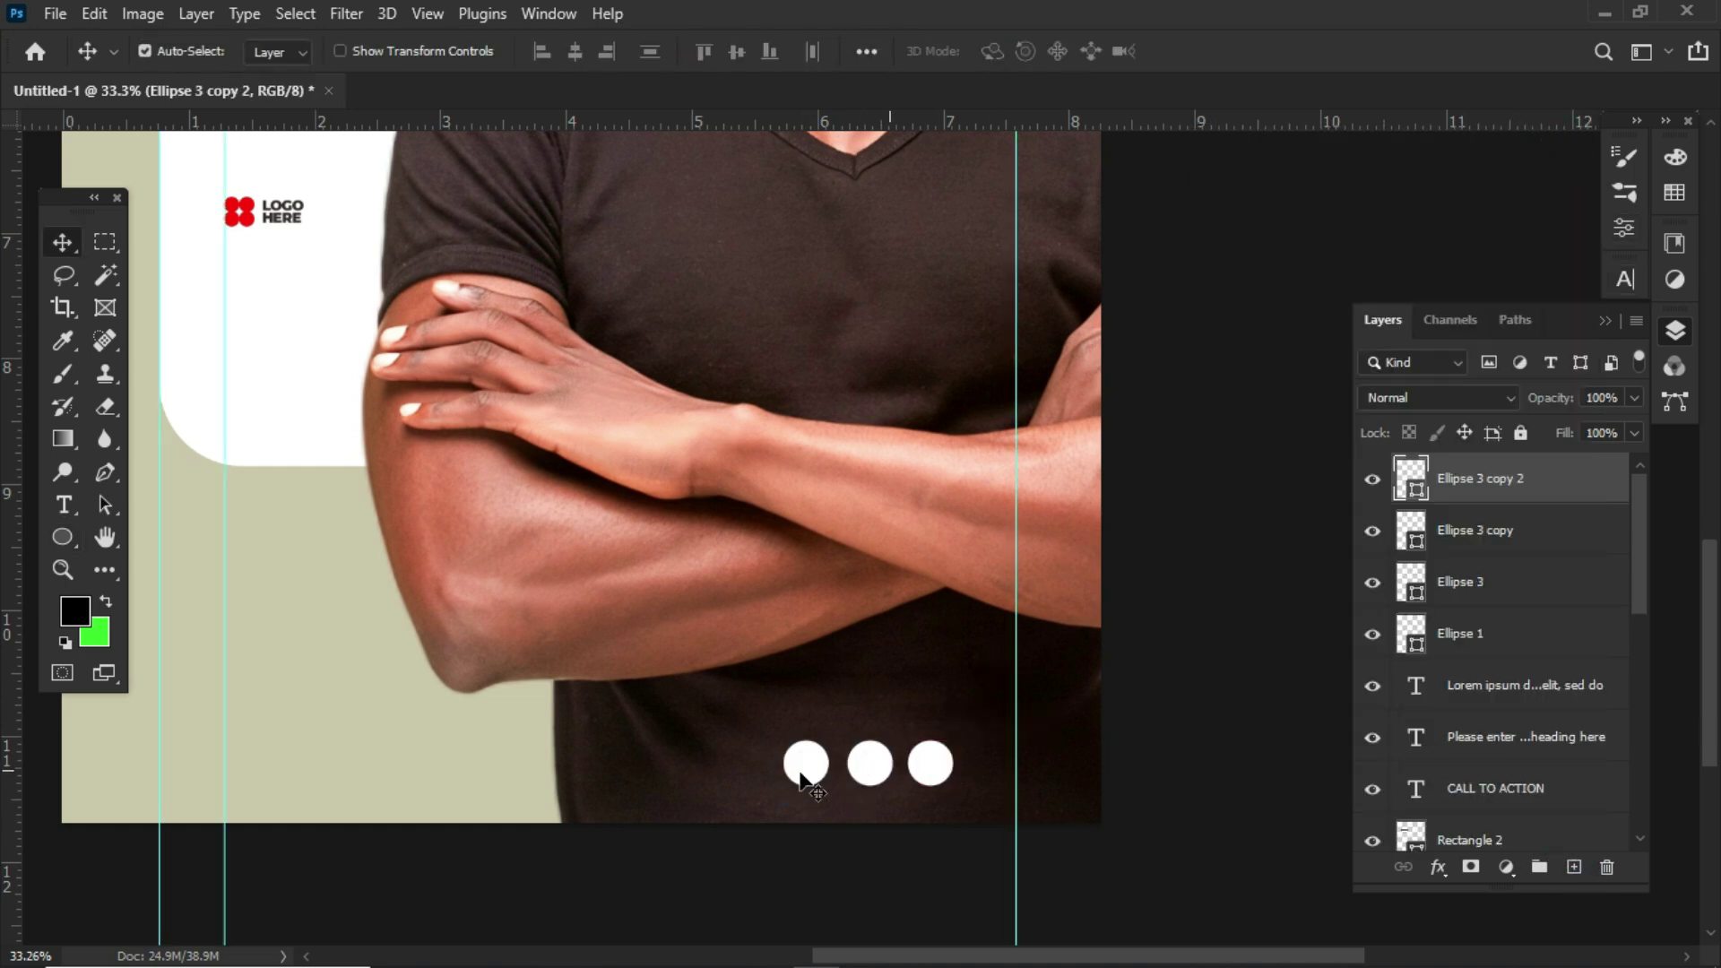
Add the text 'Social media handles' in Regular style beside the circles.
key("t")
left_click(570, 760)
left_click(550, 51)
left_click(518, 196)
type("Social")
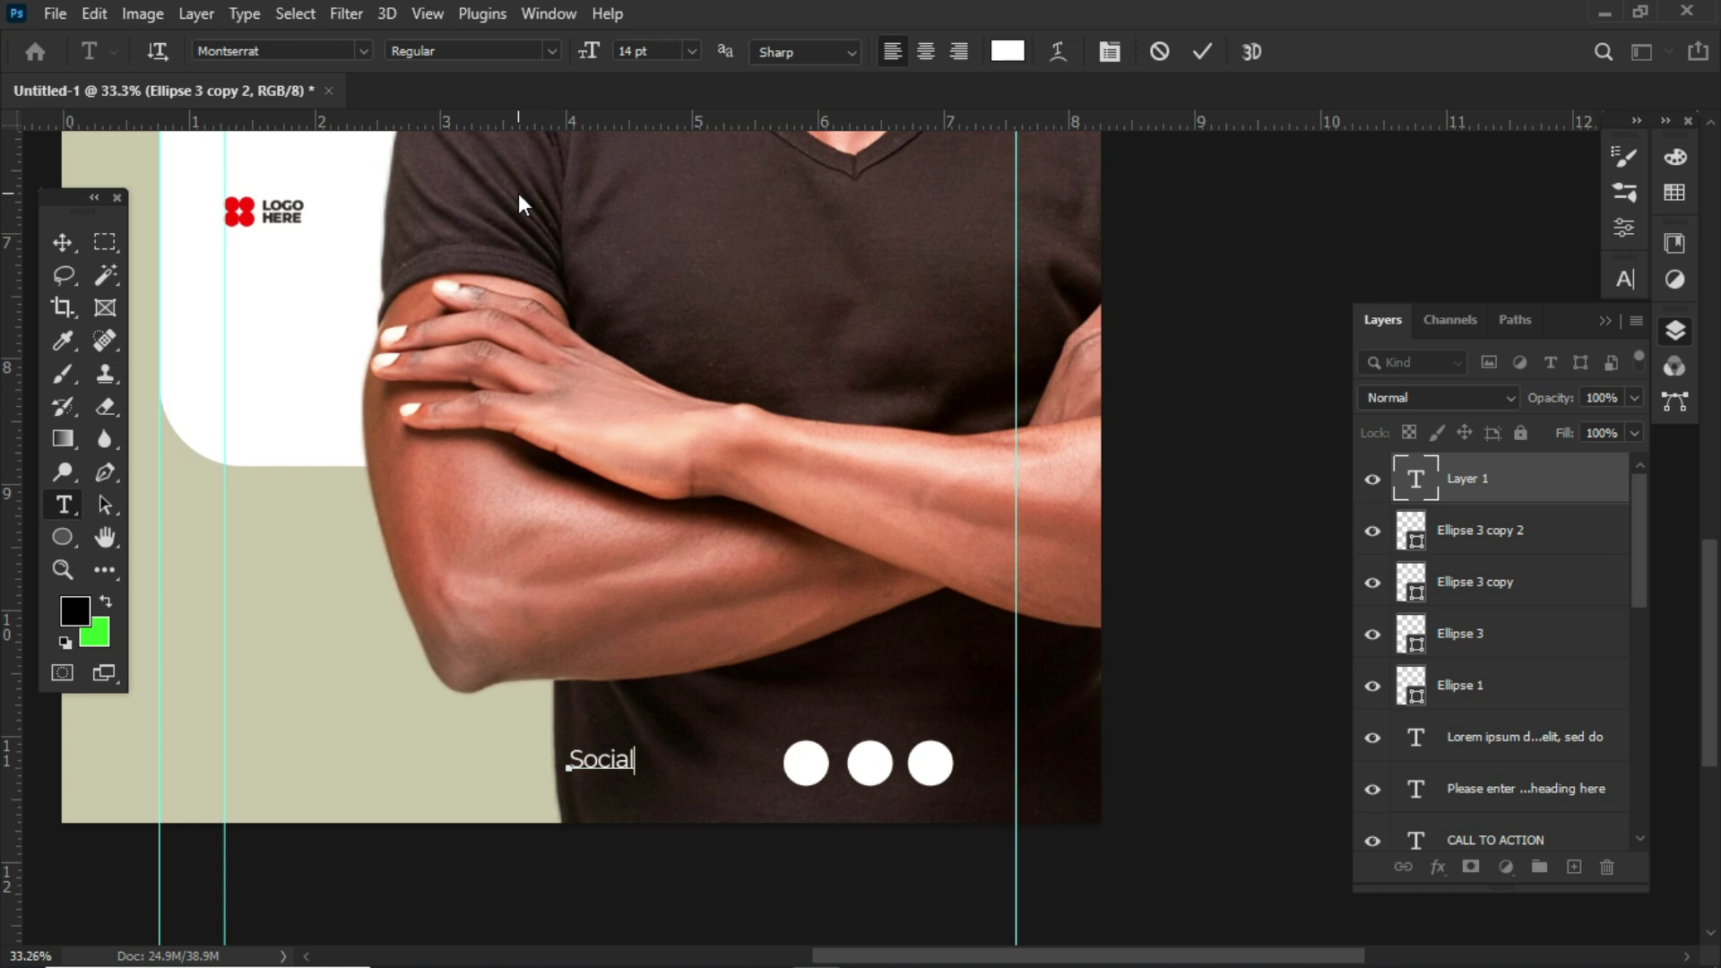
type(" media handles")
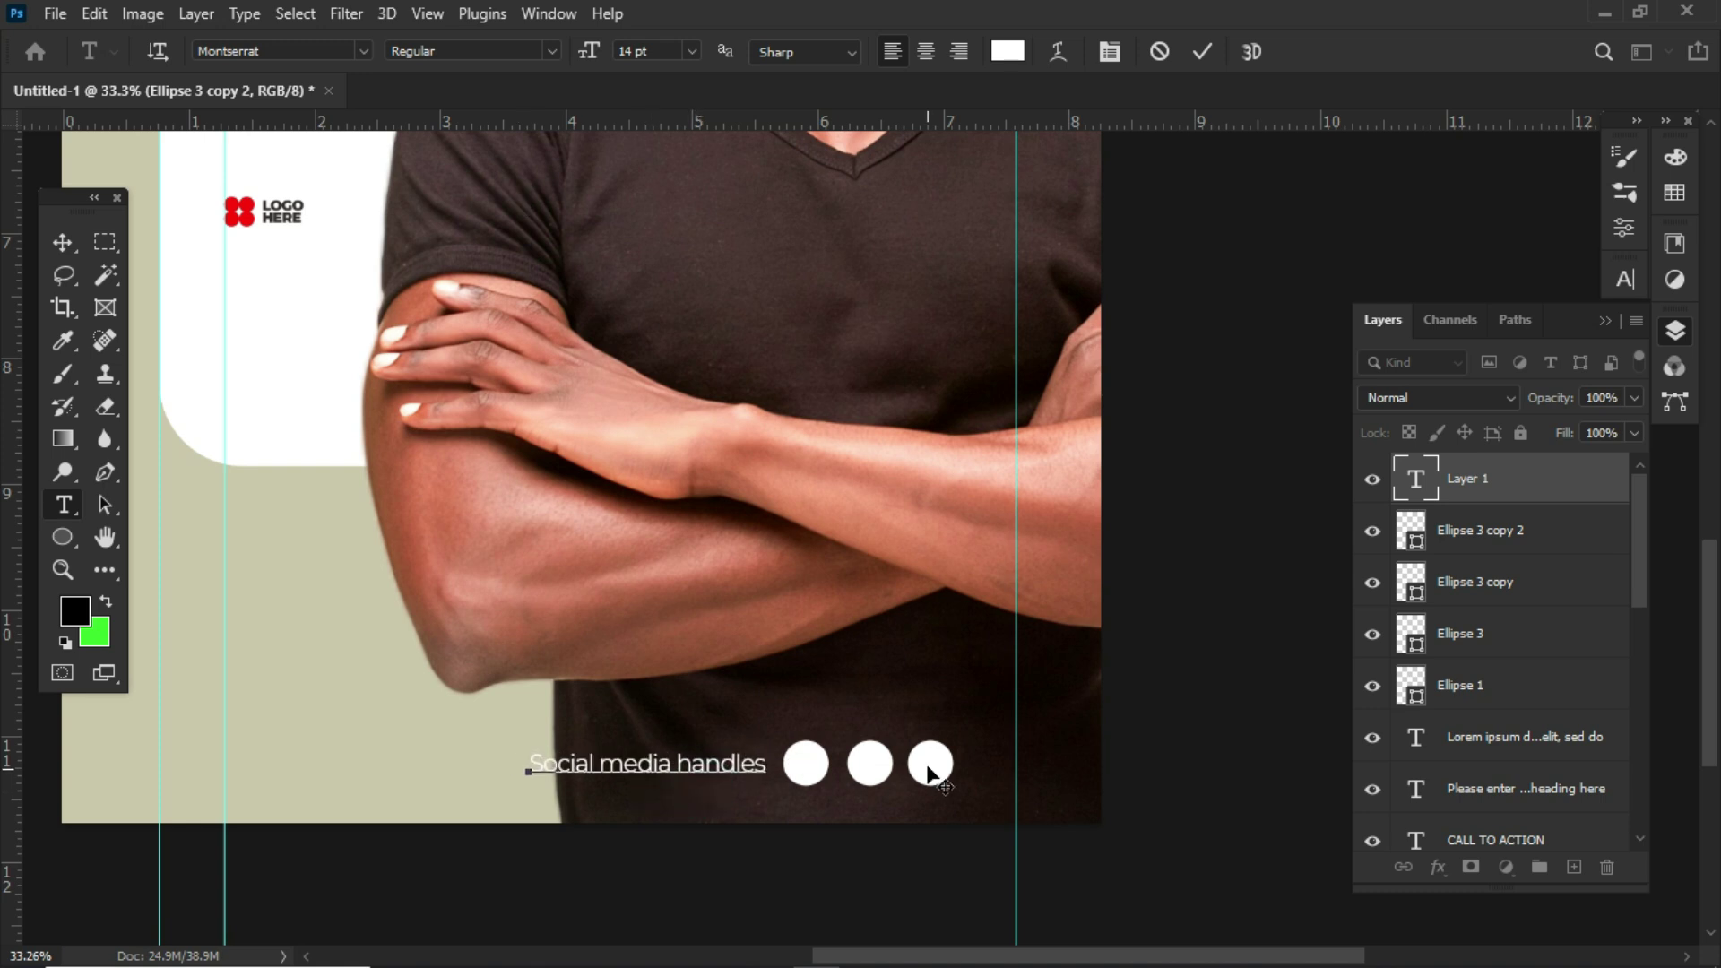
left_click(1484, 532)
Select the circle layers and the text layer with the Move tool to line them up.
left_click(1488, 634)
key("v")
left_click(871, 760)
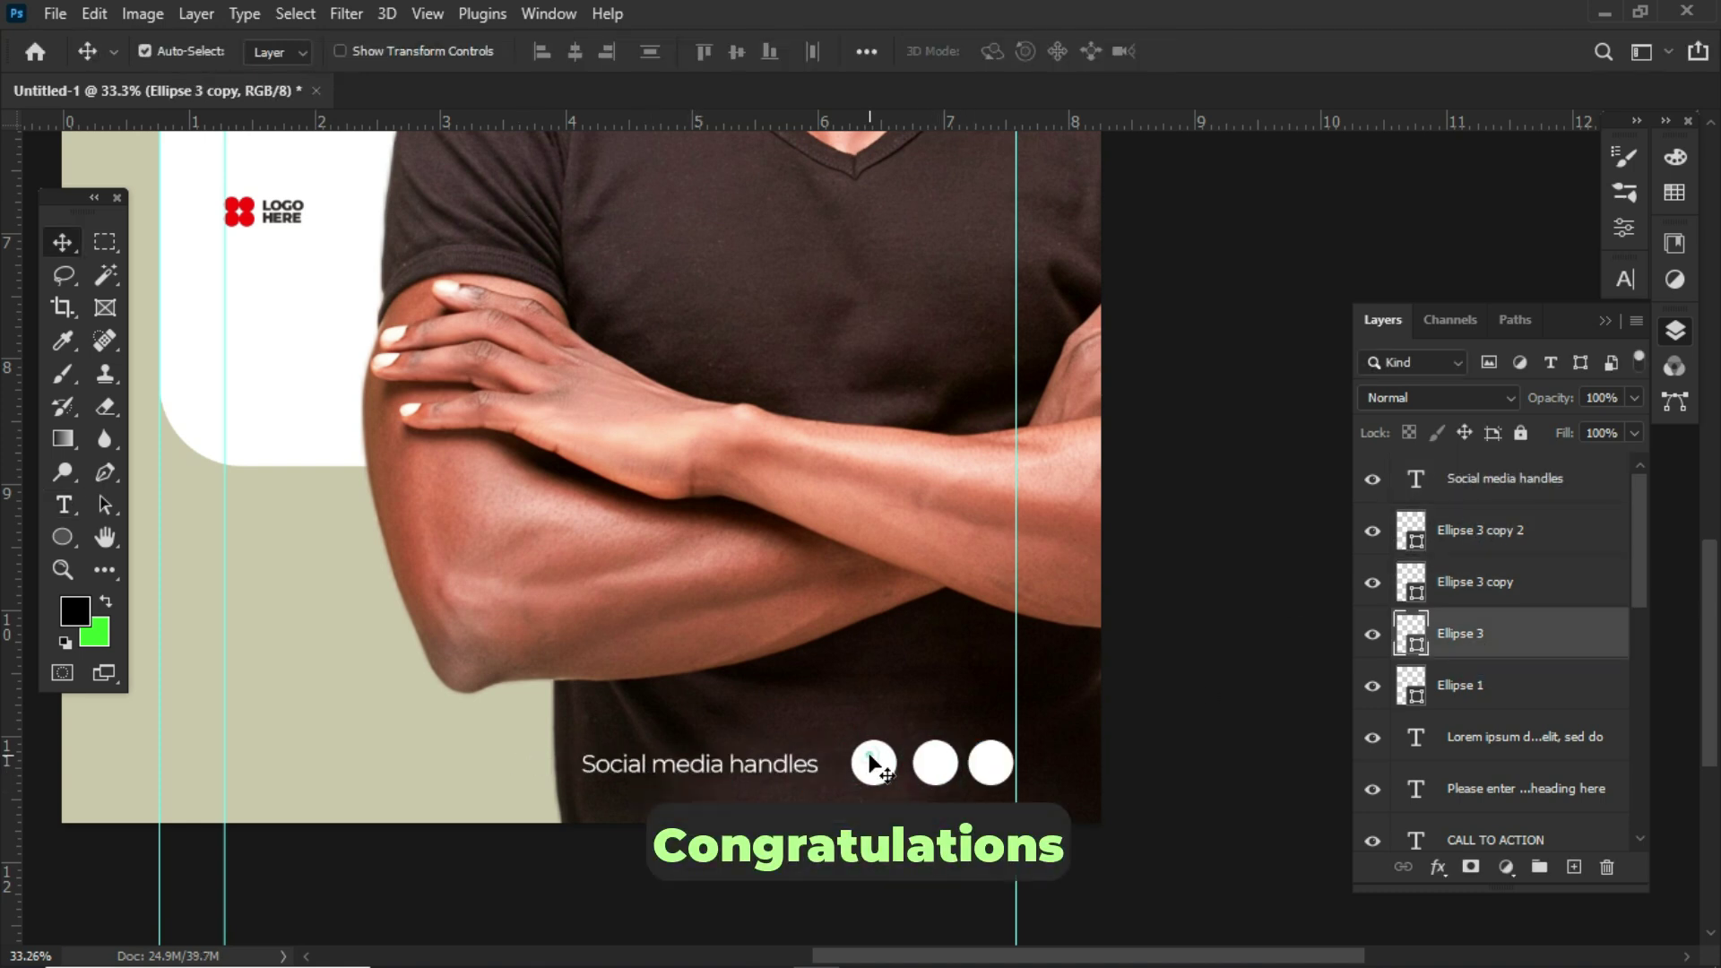
left_click(753, 763)
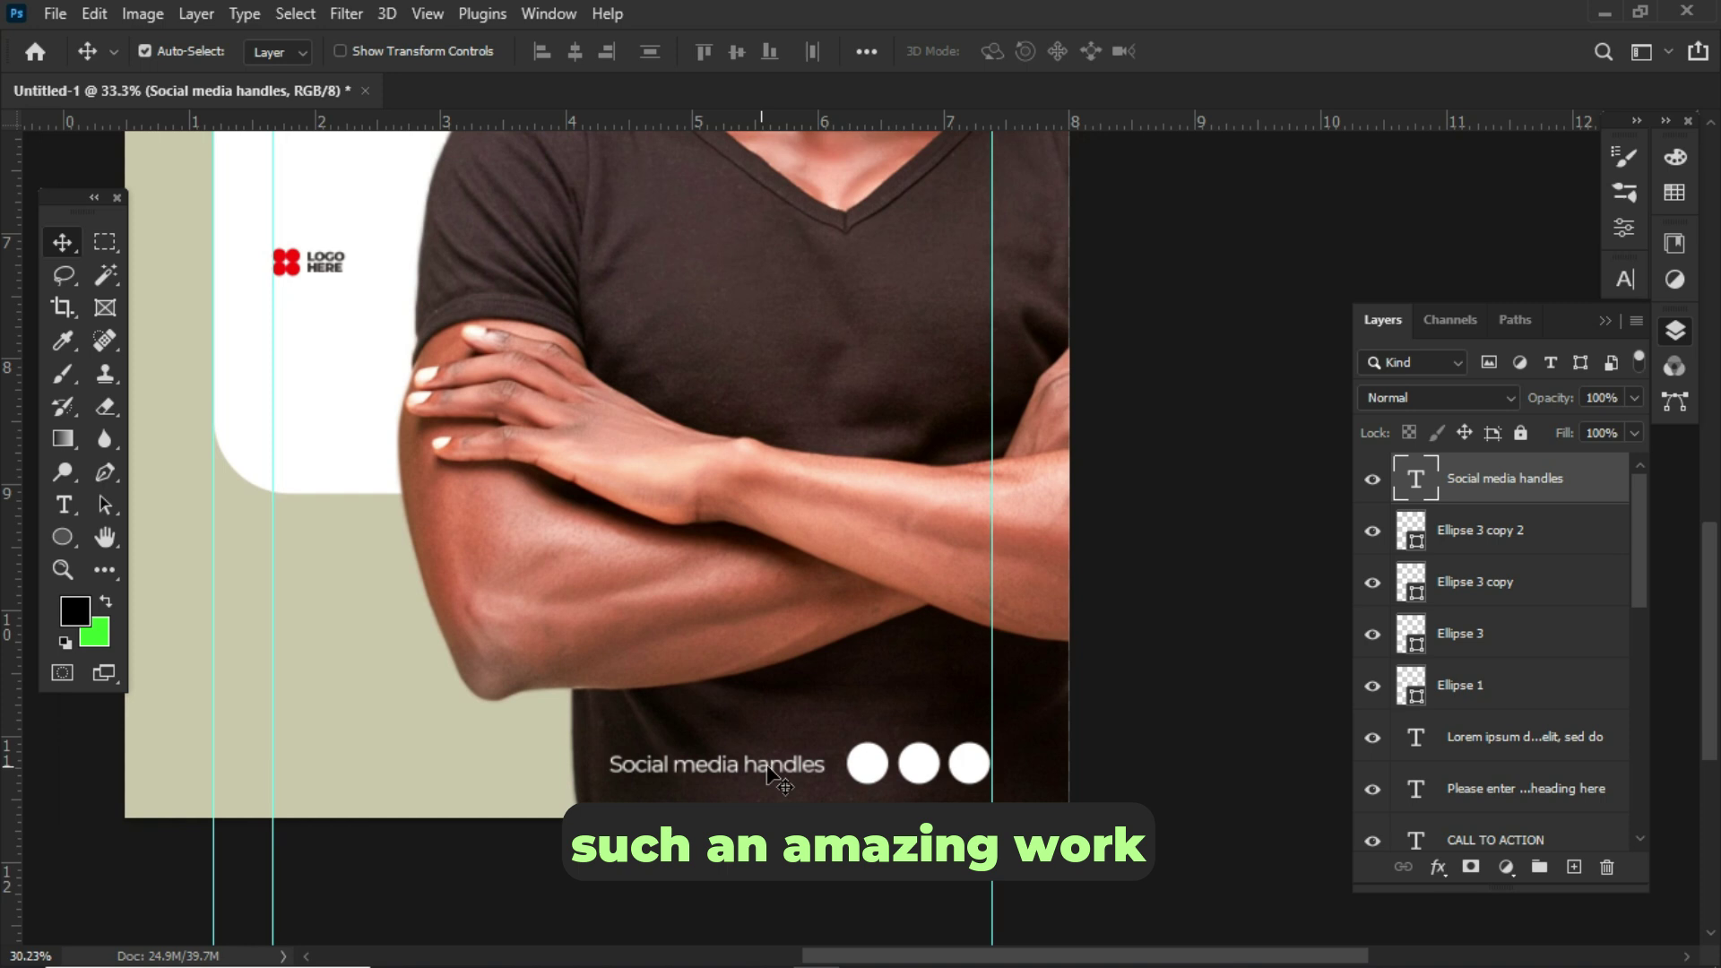
scroll(769, 771, "down", 3)
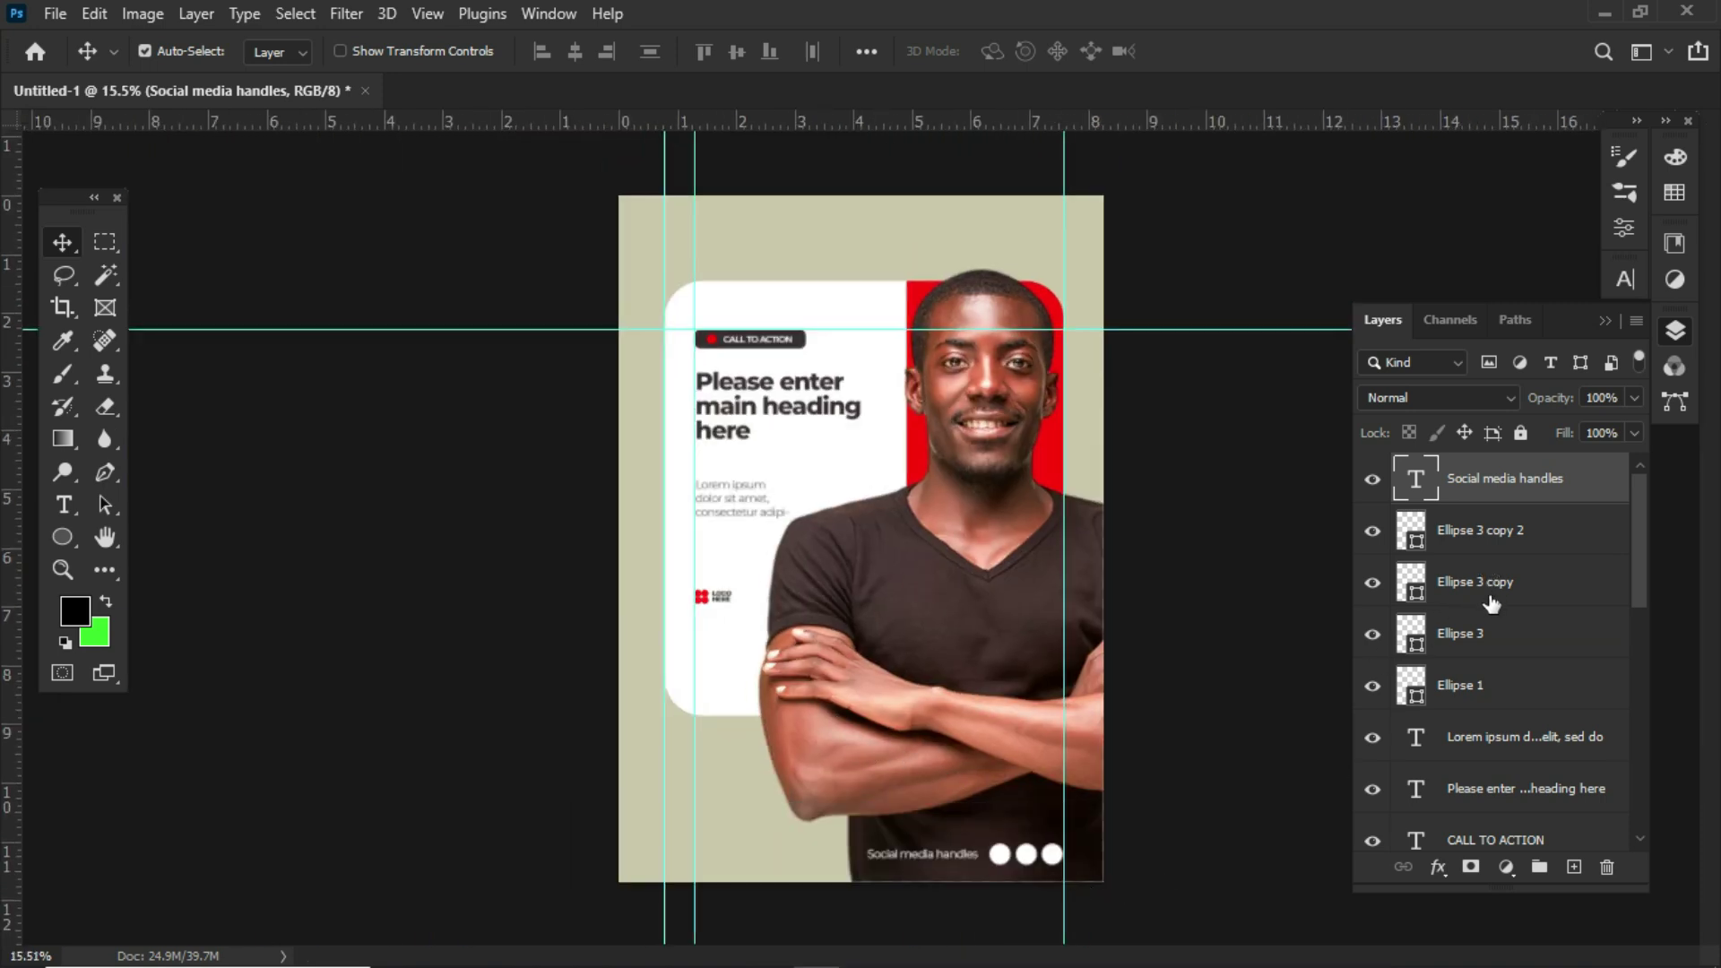
Nudge the handles row slightly upward, fit the poster on screen, and hide the guides.
left_click(1500, 638, "shift")
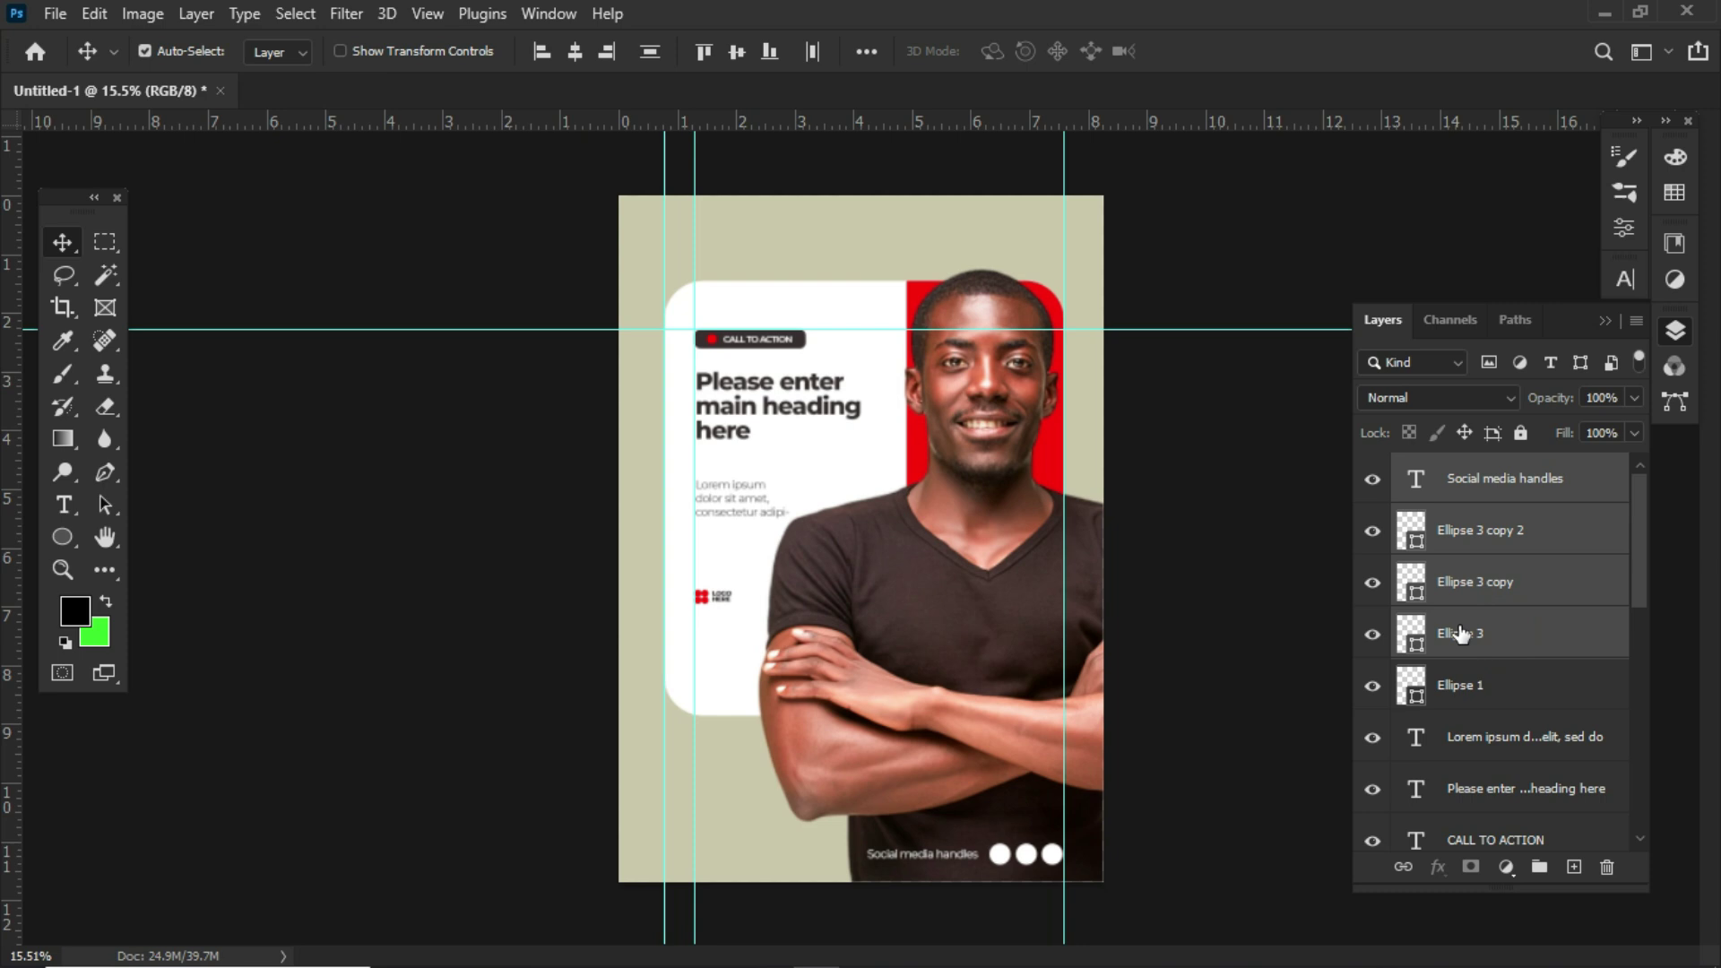
key("shift+Up")
key("shift+Up")
key("shift+Up")
key("shift+Up")
key("shift+Up")
key("shift+Up")
key("shift+Up")
key("shift+Up")
key("shift+Up")
key("shift+Up")
key("shift+Up")
key("shift+Up")
key("shift+Up")
key("shift+Up")
key("shift+Up")
key("shift+Up")
key("shift+Up")
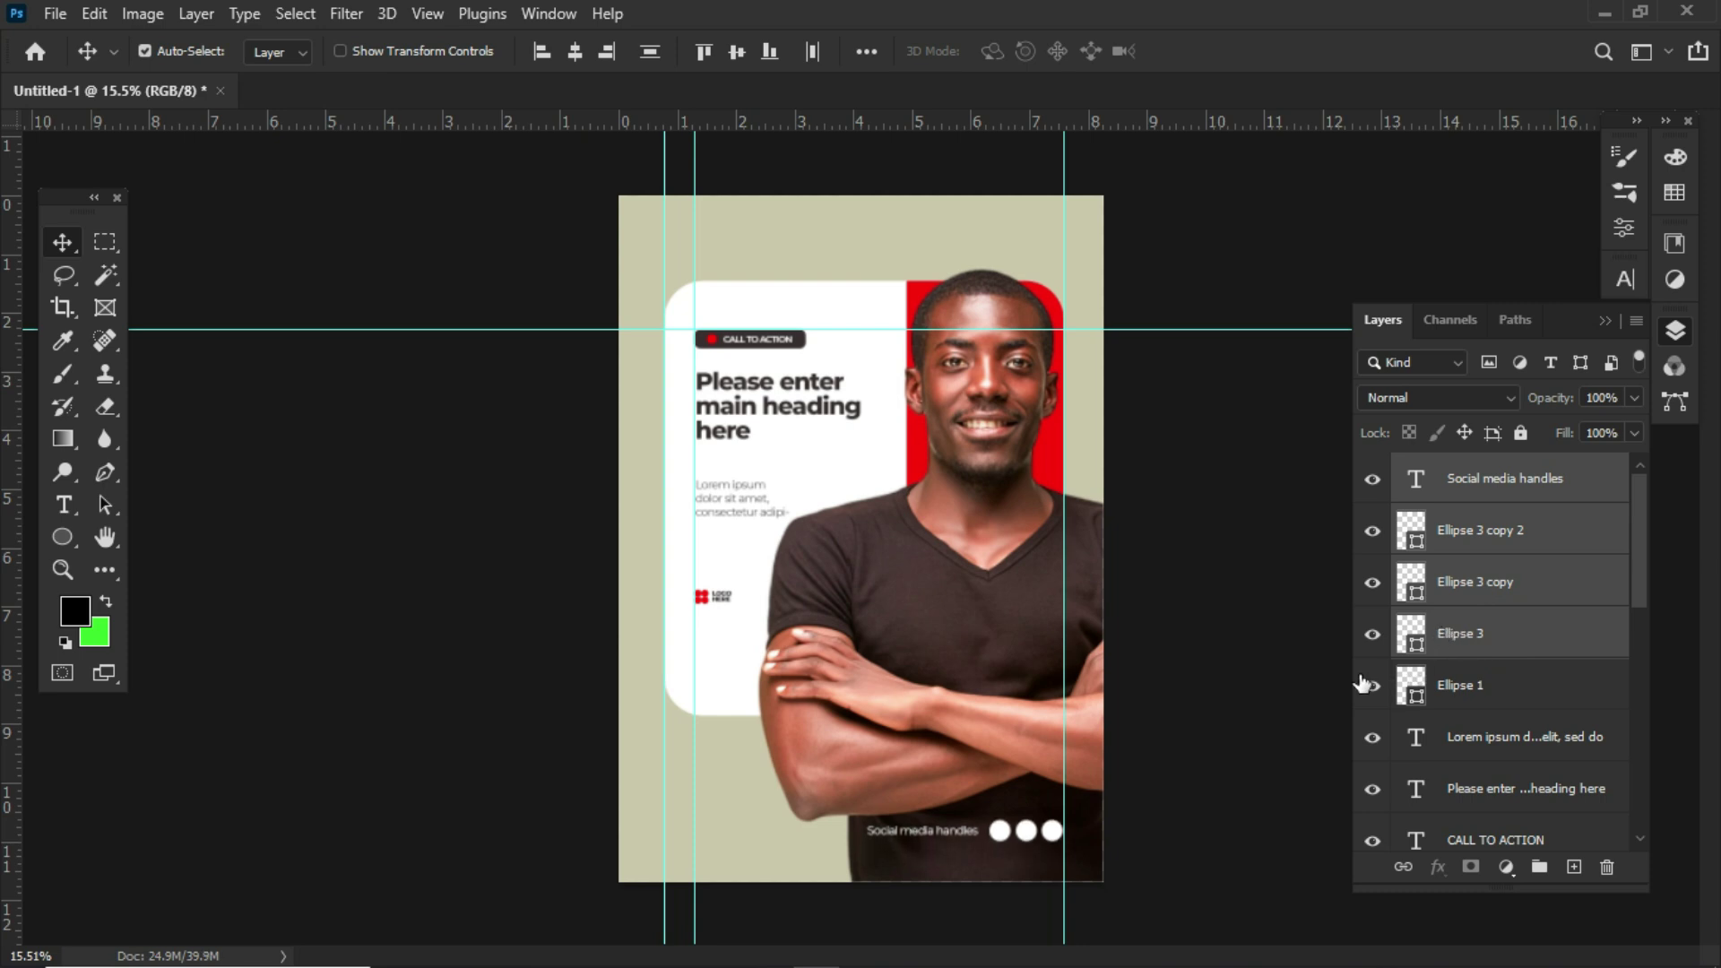
key("shift+Down")
key("shift+Down")
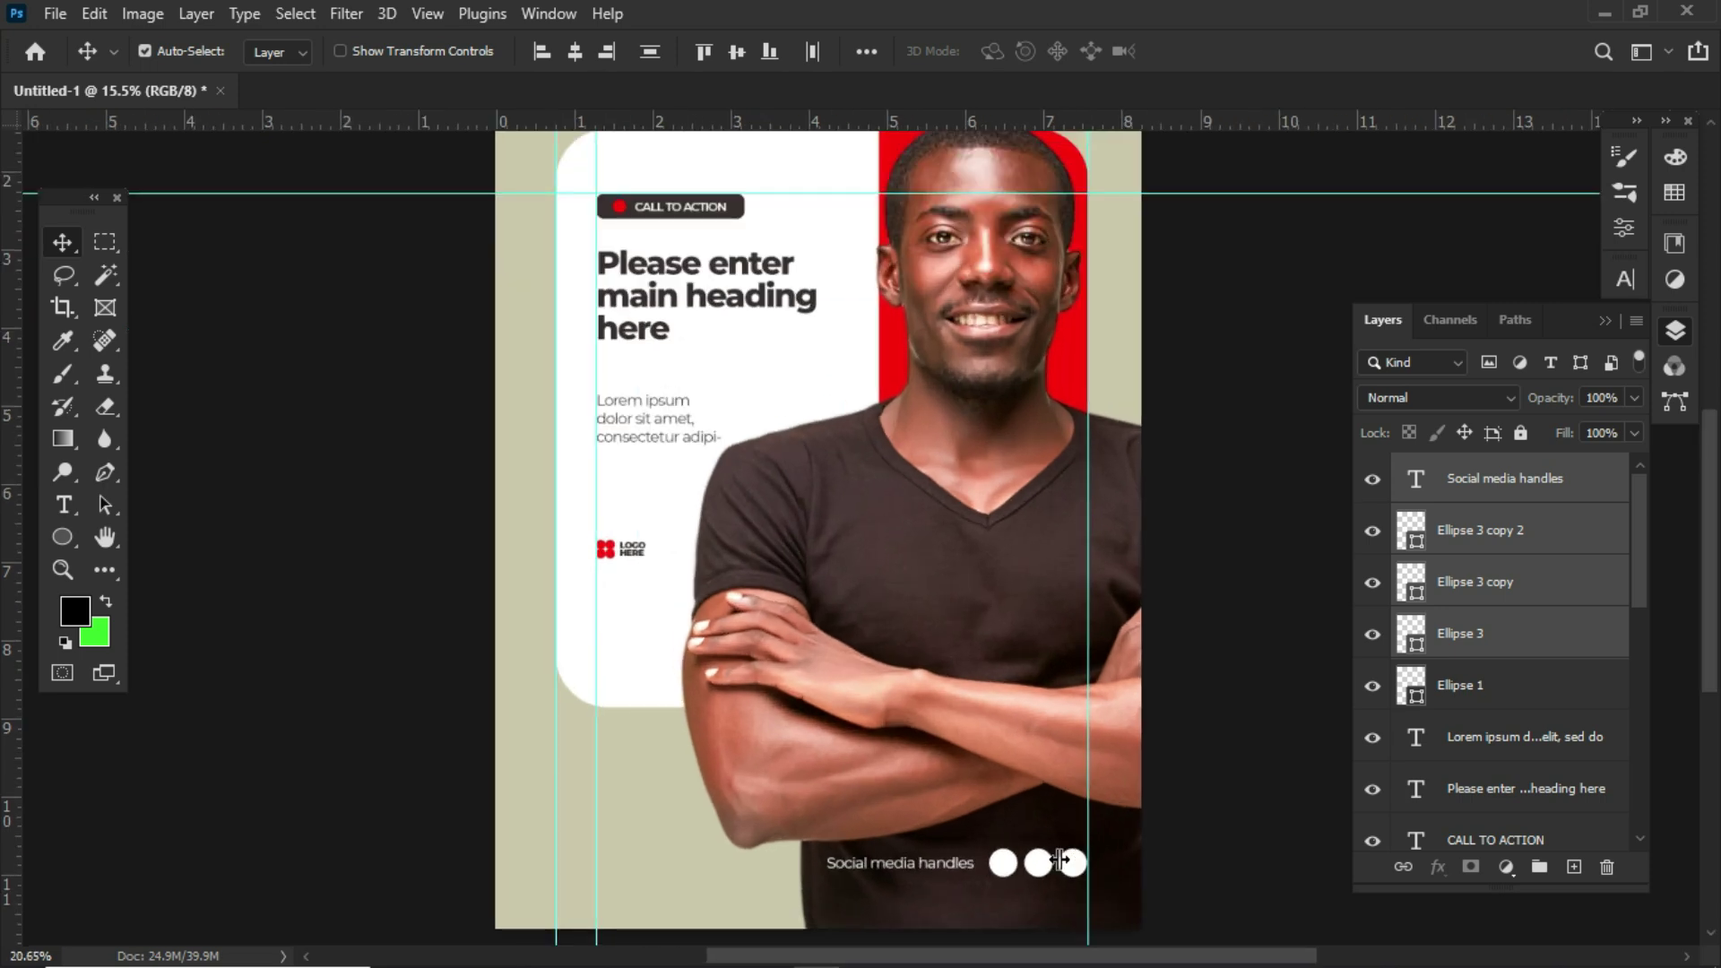
key("ctrl")
key("ctrl+semicolon")
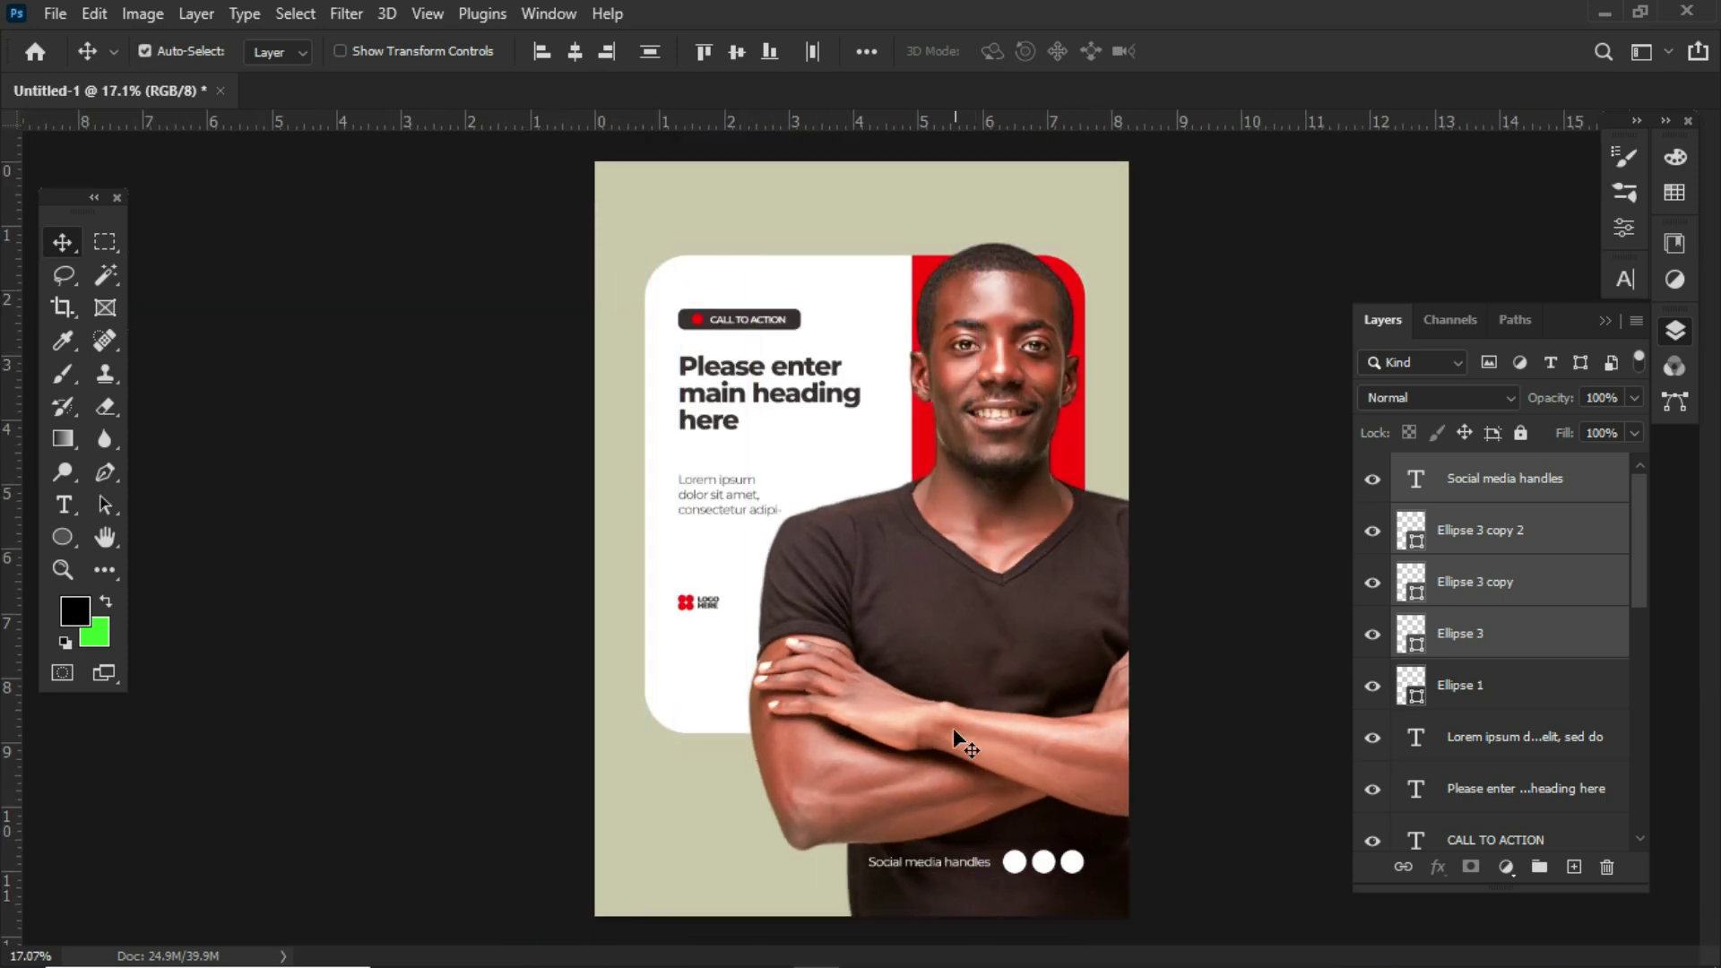
scroll(957, 621, "down", 2)
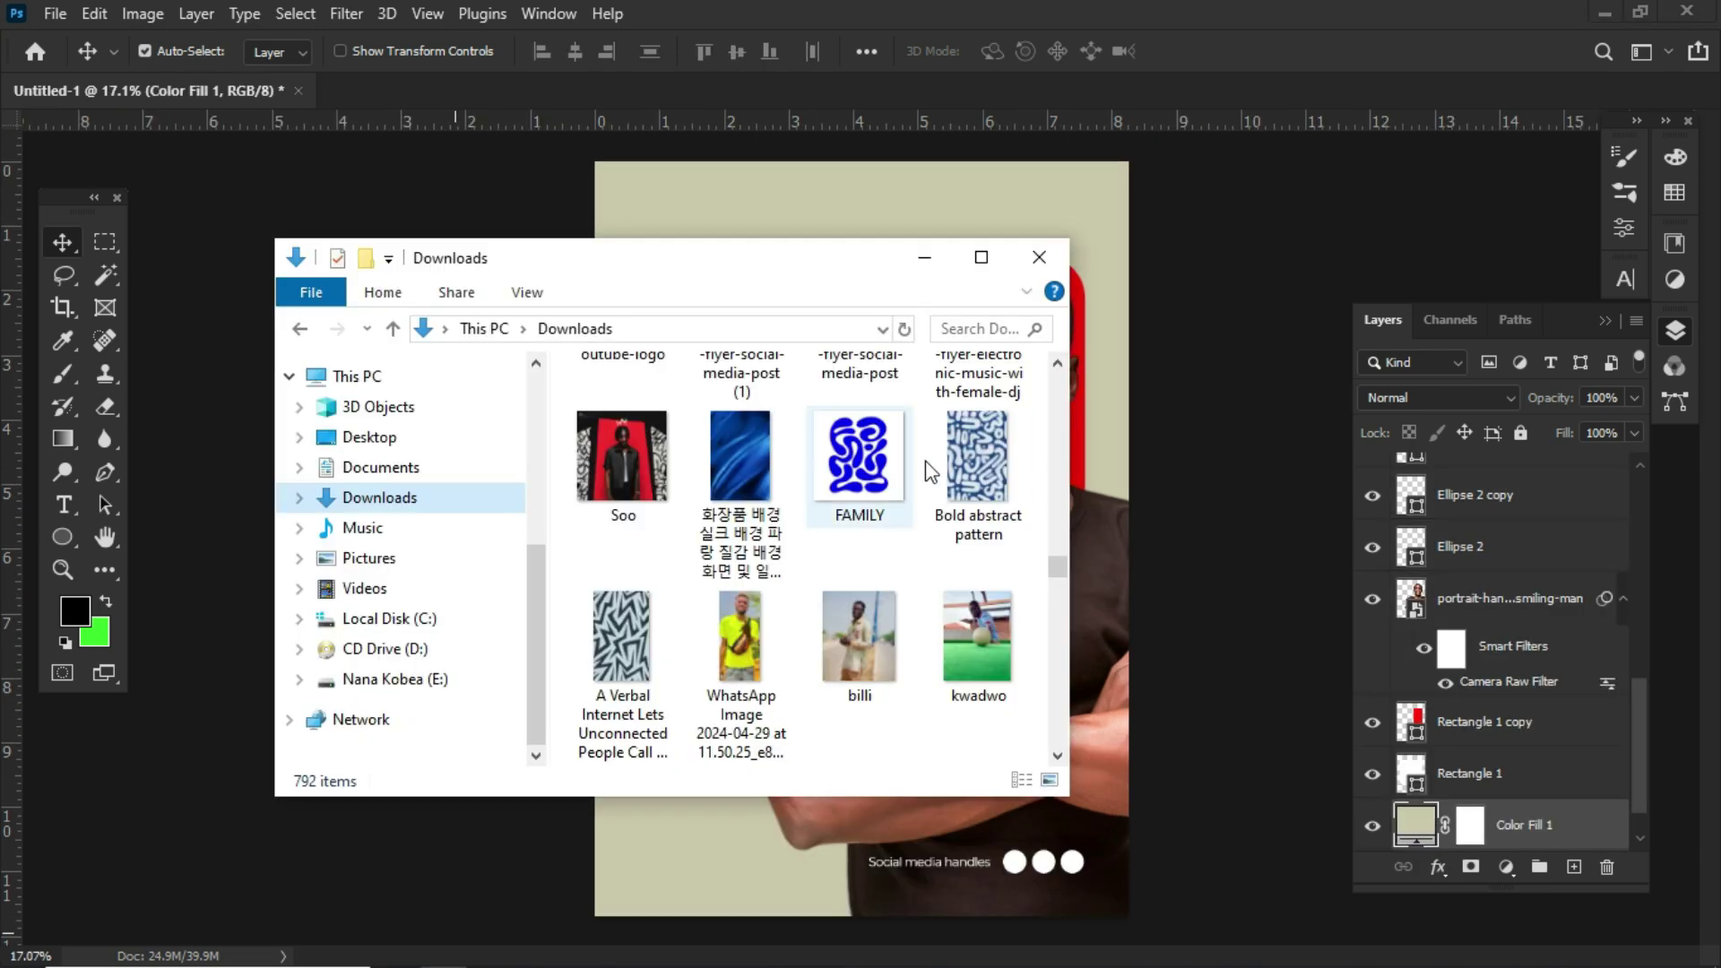
Pick the 'Bold abstract pattern' image in the Downloads folder.
left_click(993, 456)
Drop the pattern onto the poster and stretch it across the full width.
left_click_drag(993, 455, 1112, 300)
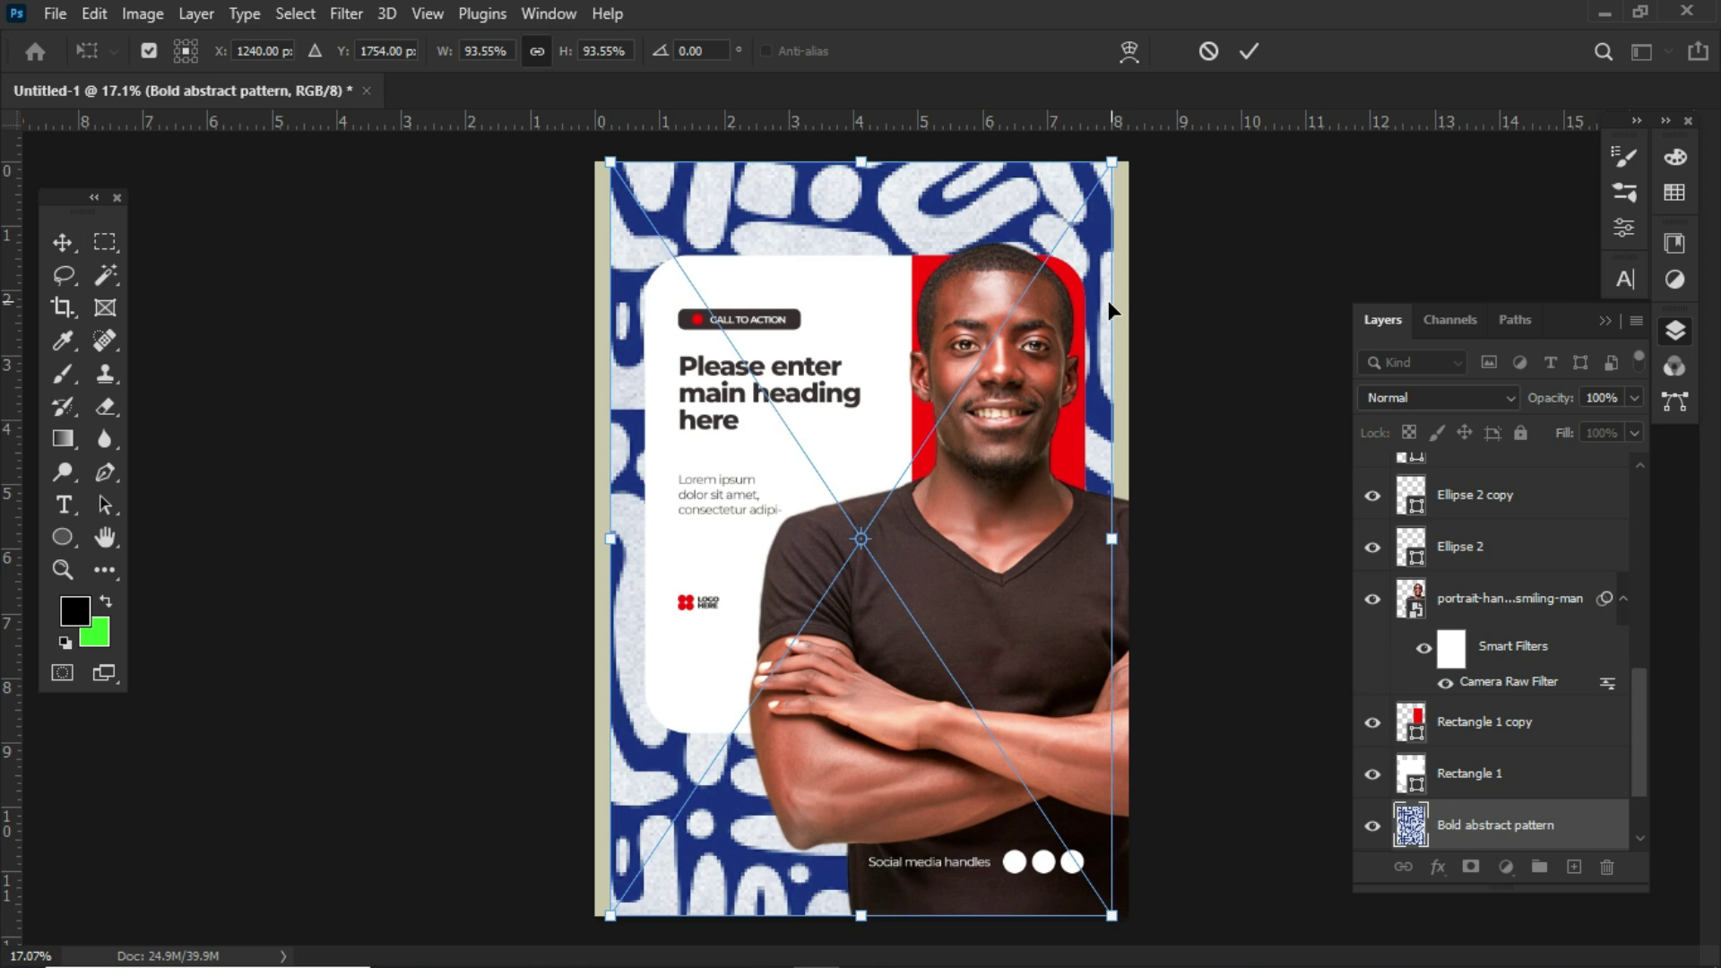
left_click_drag(1111, 535, 1121, 439)
key("Return")
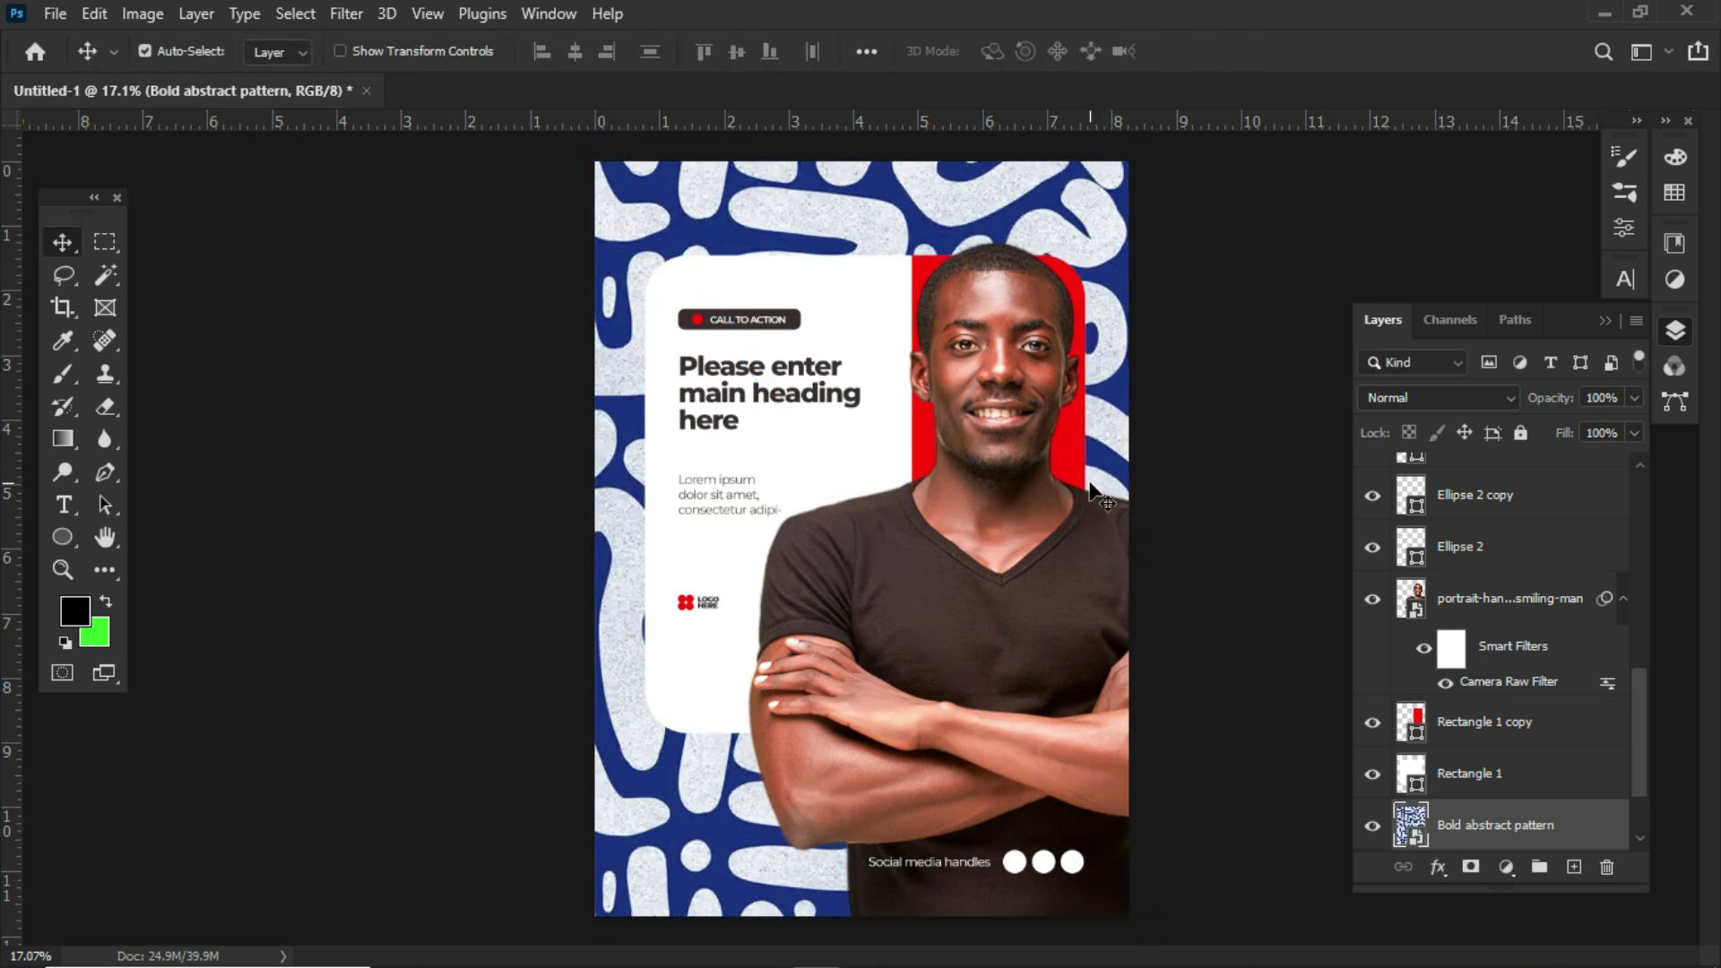
Set the pattern layer's blend mode to Soft Light and opacity to 20%.
left_click(1503, 394)
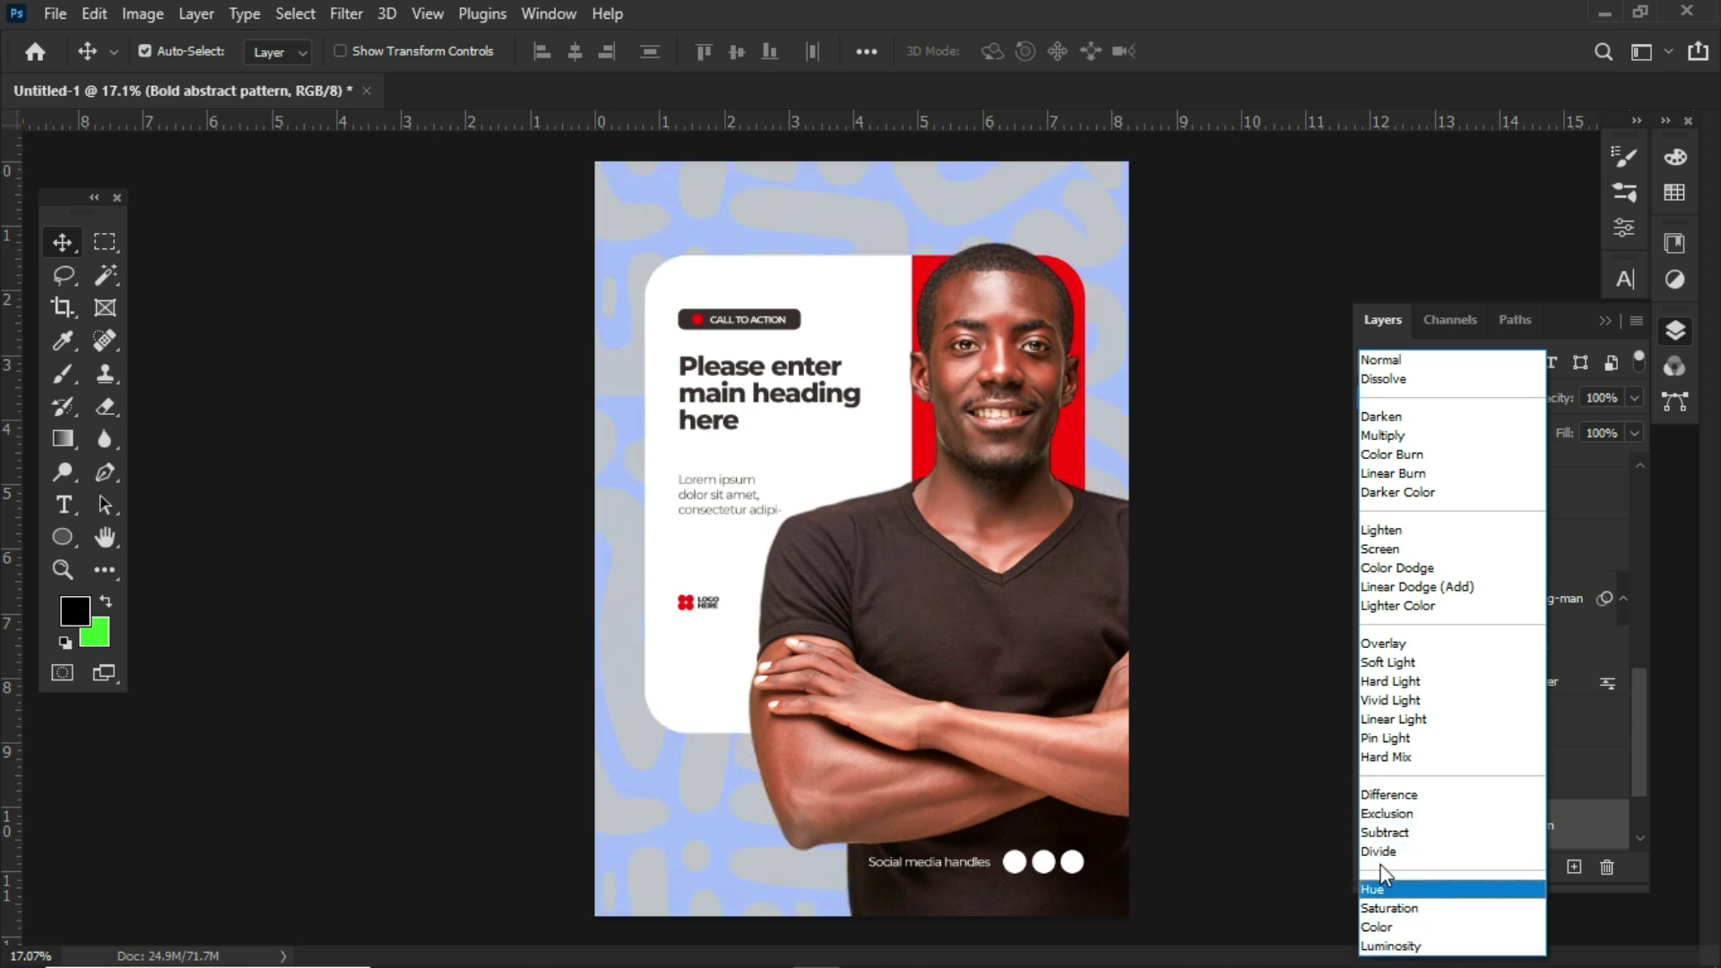
left_click(1390, 661)
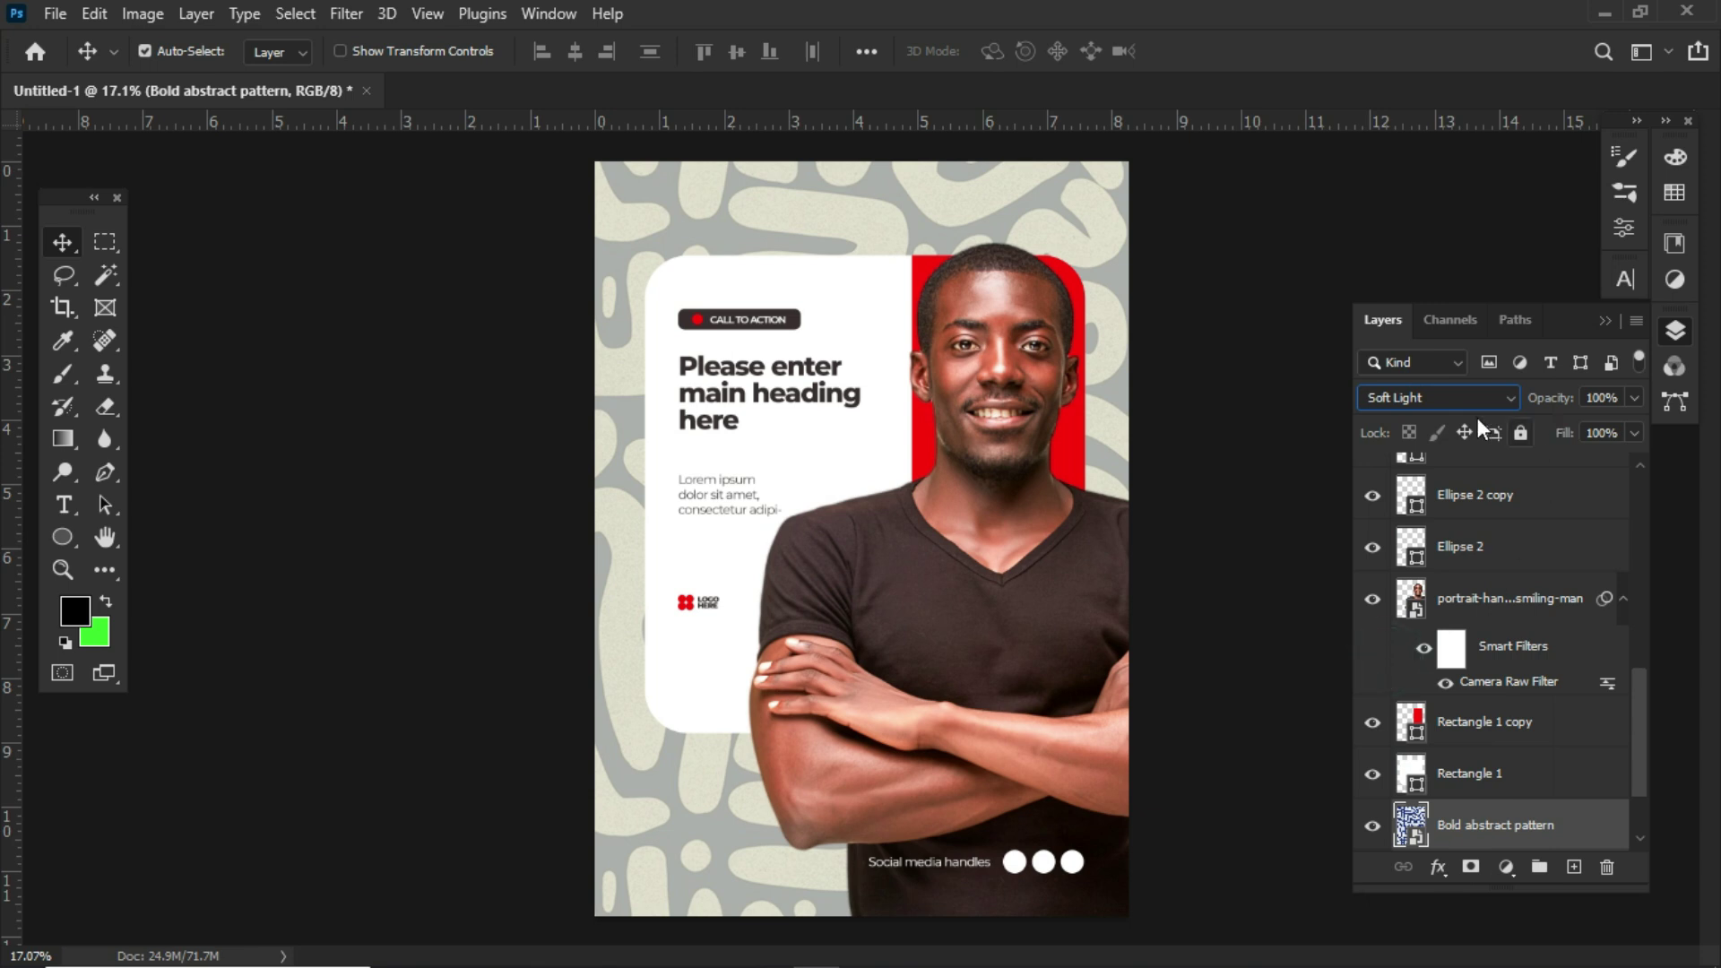
left_click(1634, 398)
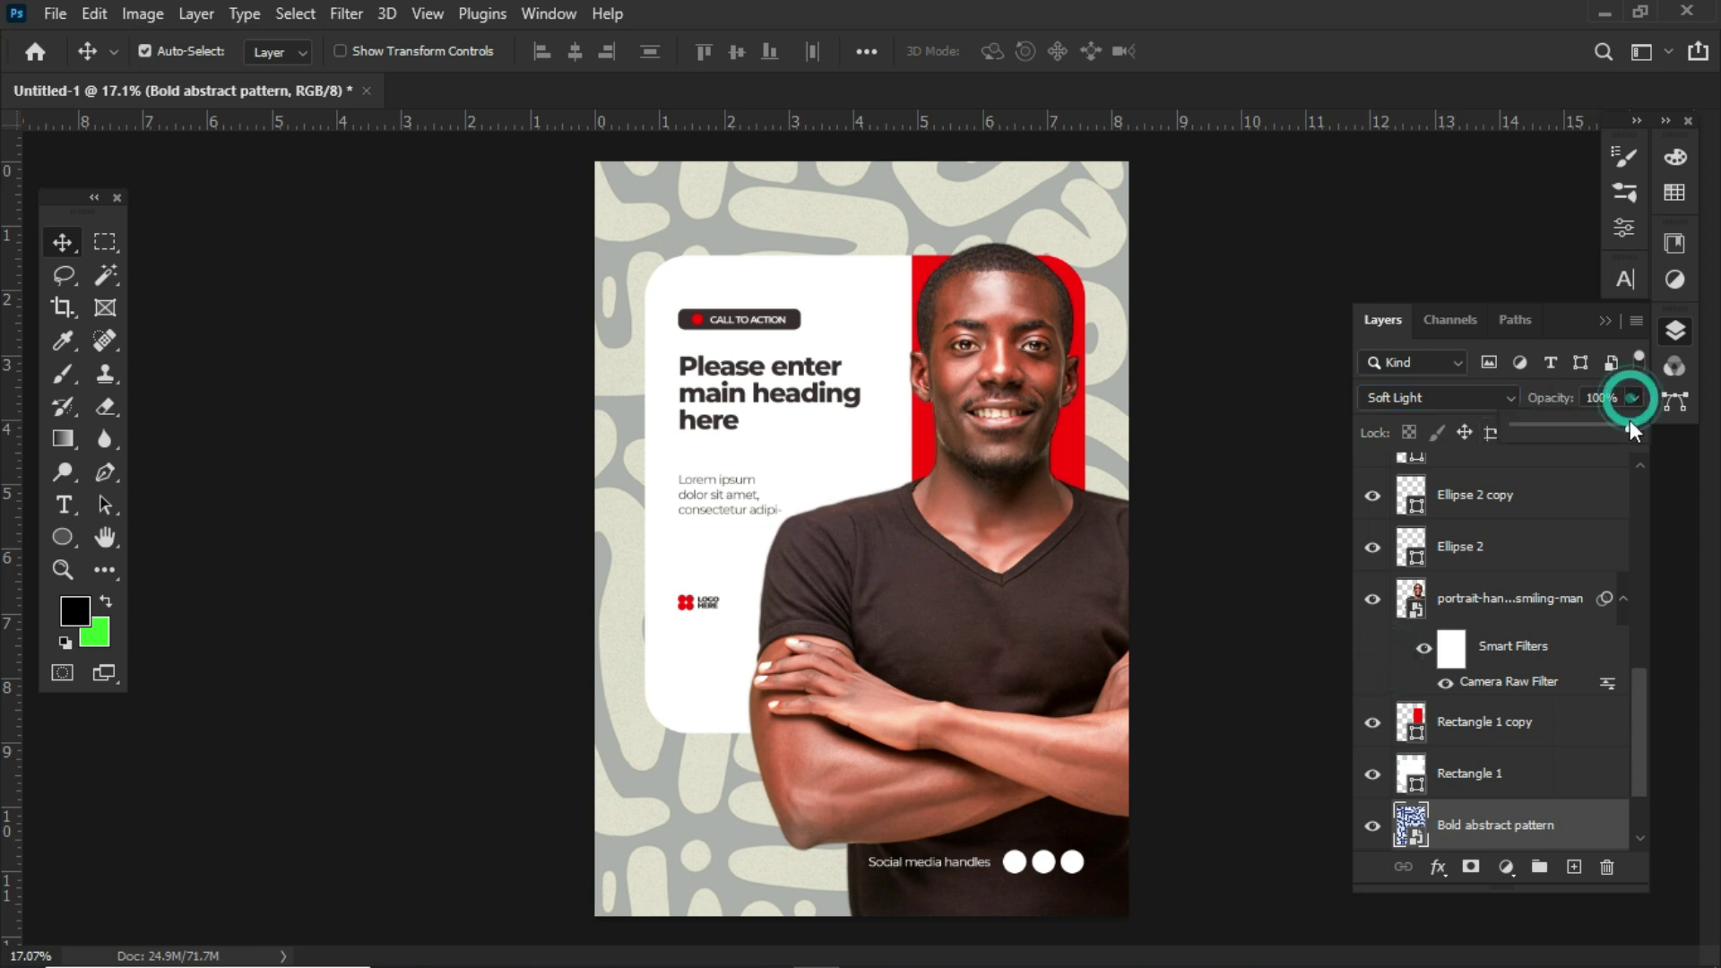
left_click_drag(1628, 425, 1542, 427)
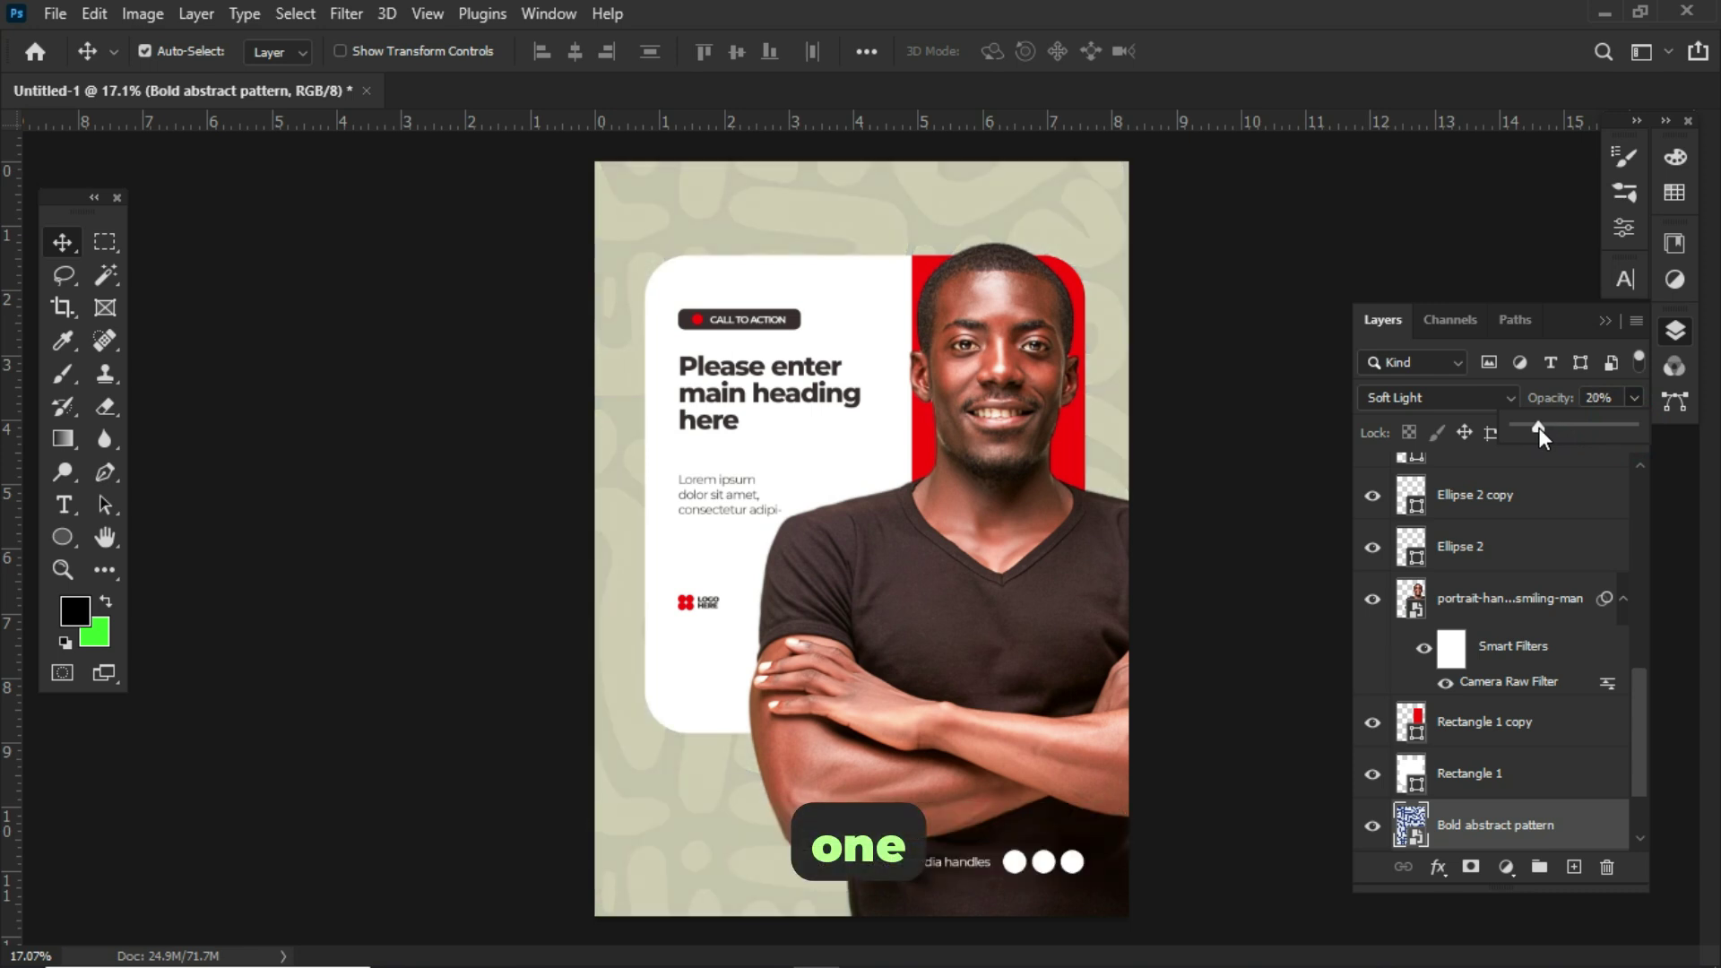
scroll(1038, 199, "up", 2)
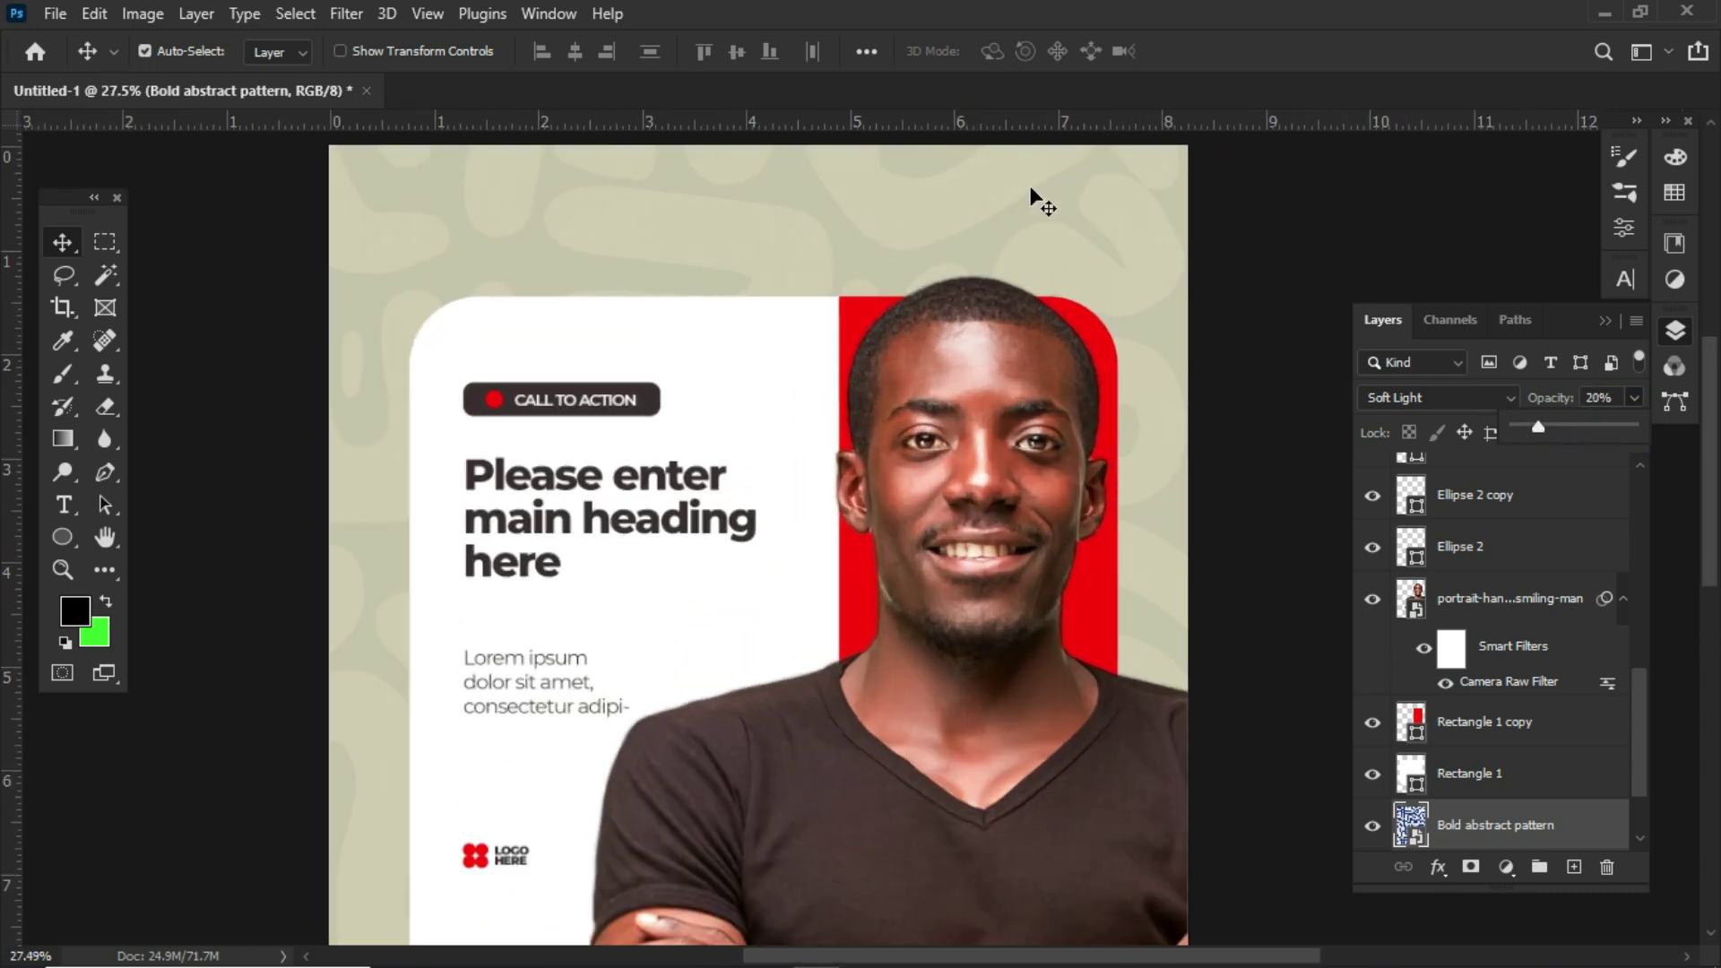
scroll(1038, 199, "down", 3)
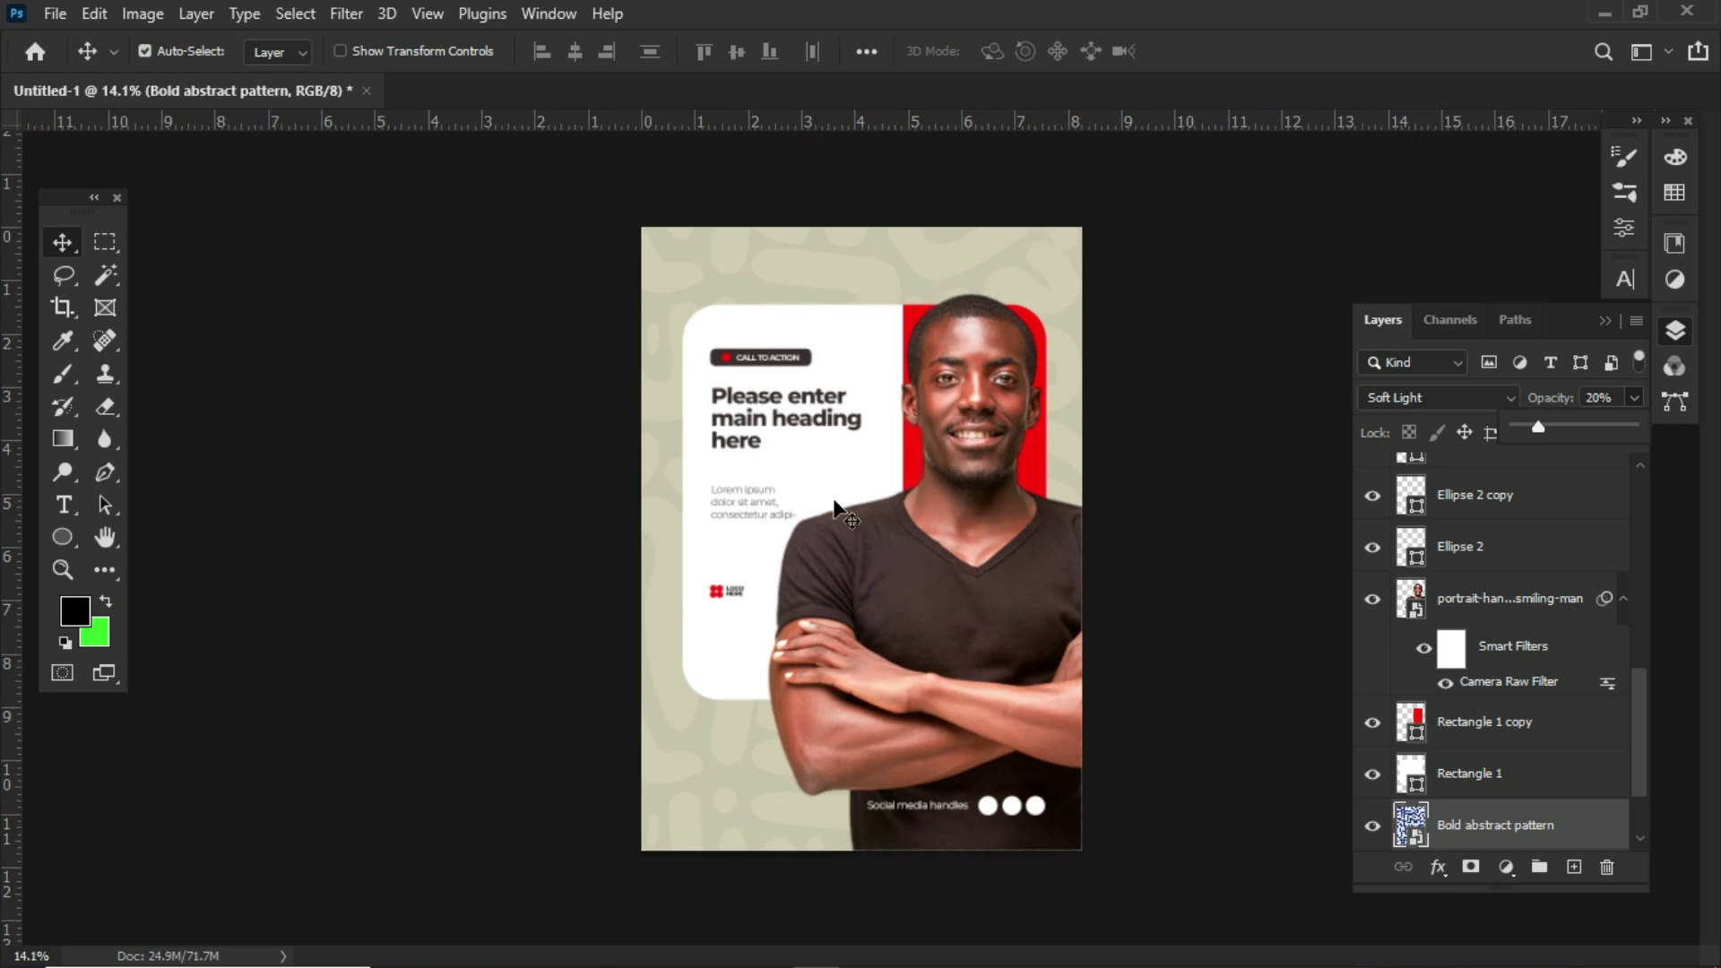
Apply a Camera Raw Filter to the portrait layer with sharpening amount 30.
left_click(1016, 543)
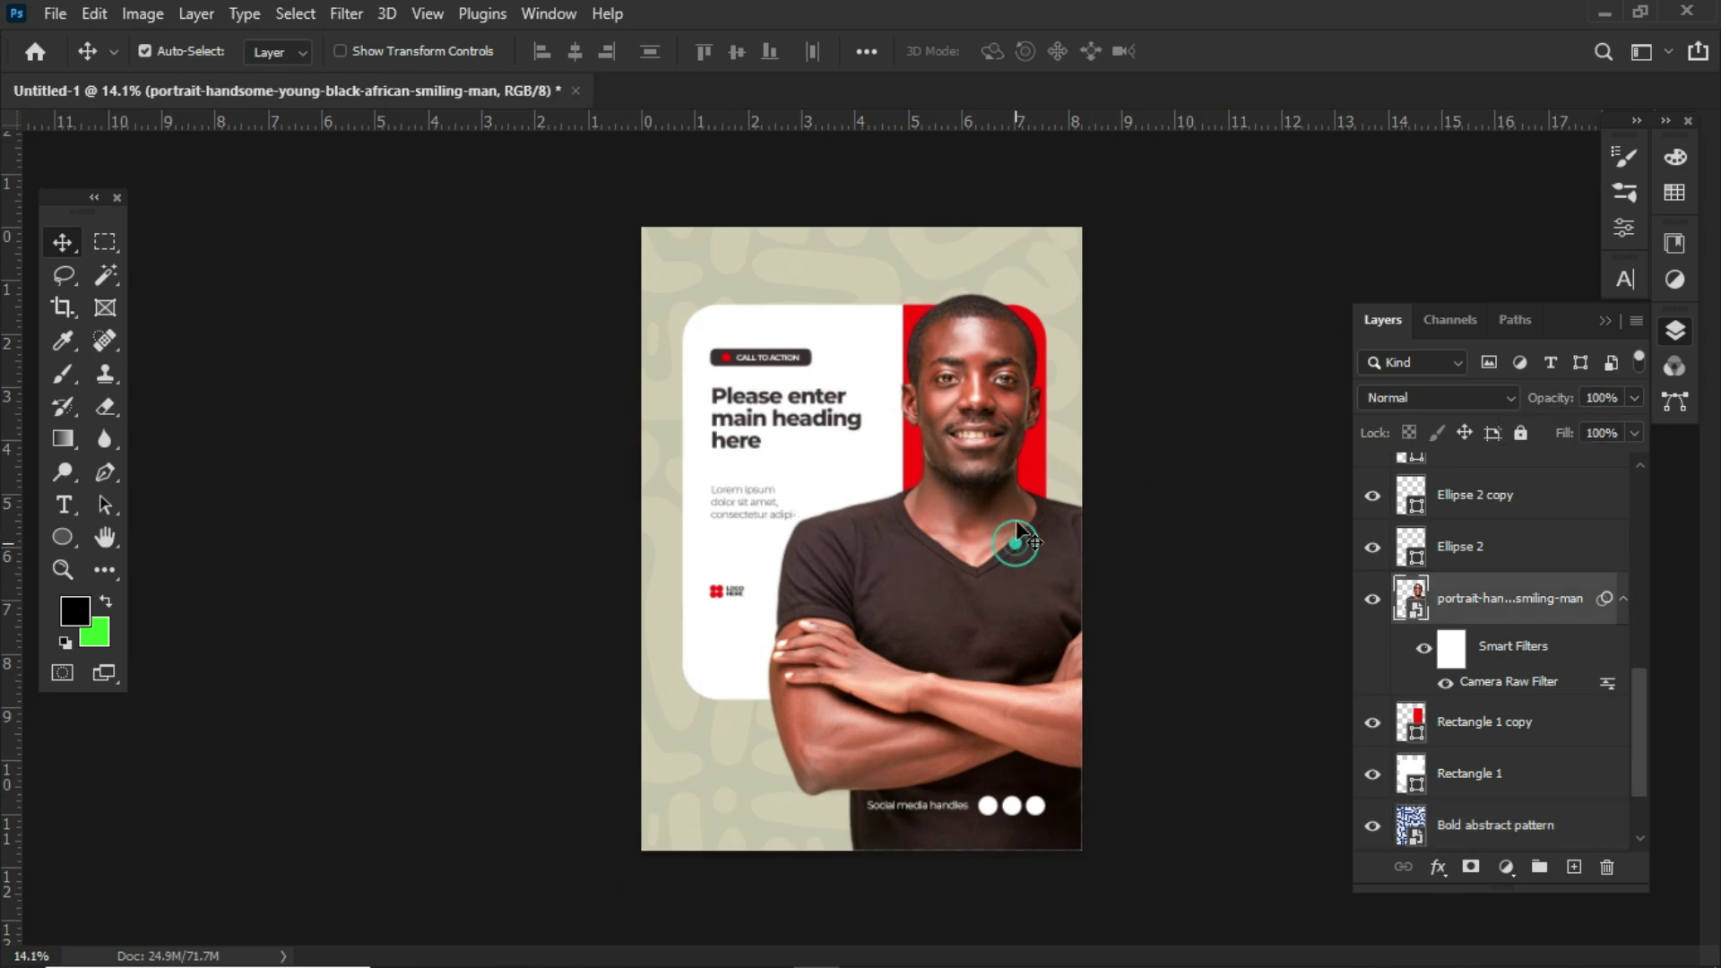
left_click(346, 12)
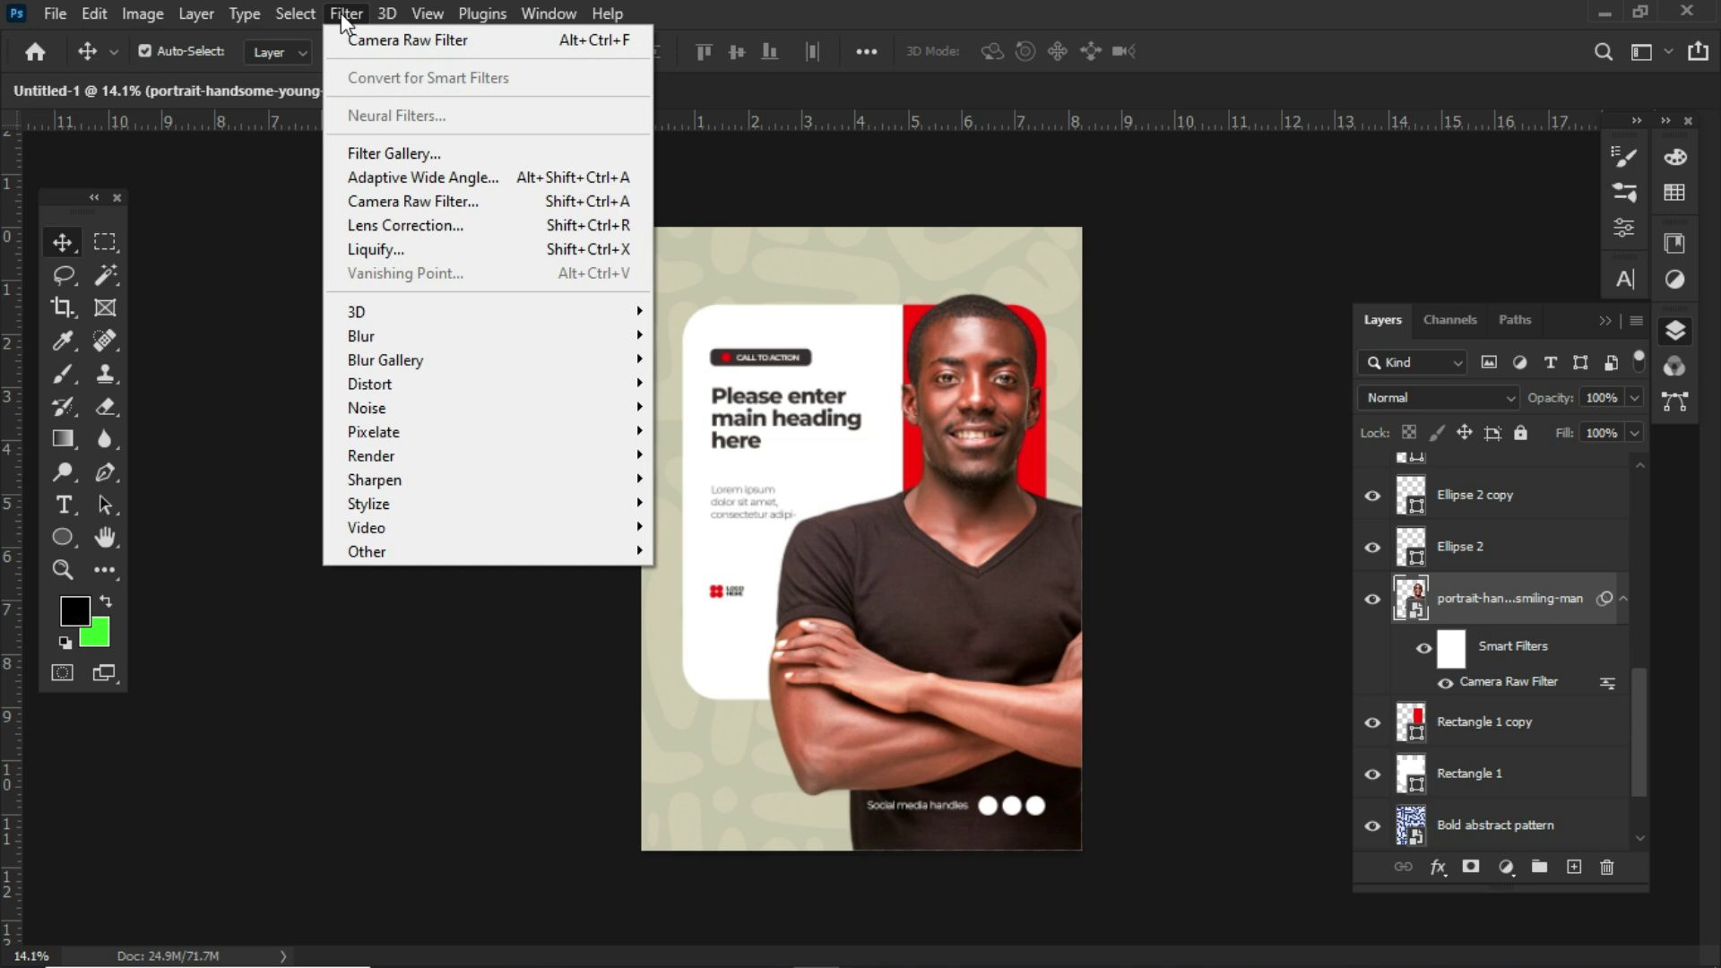
left_click(425, 203)
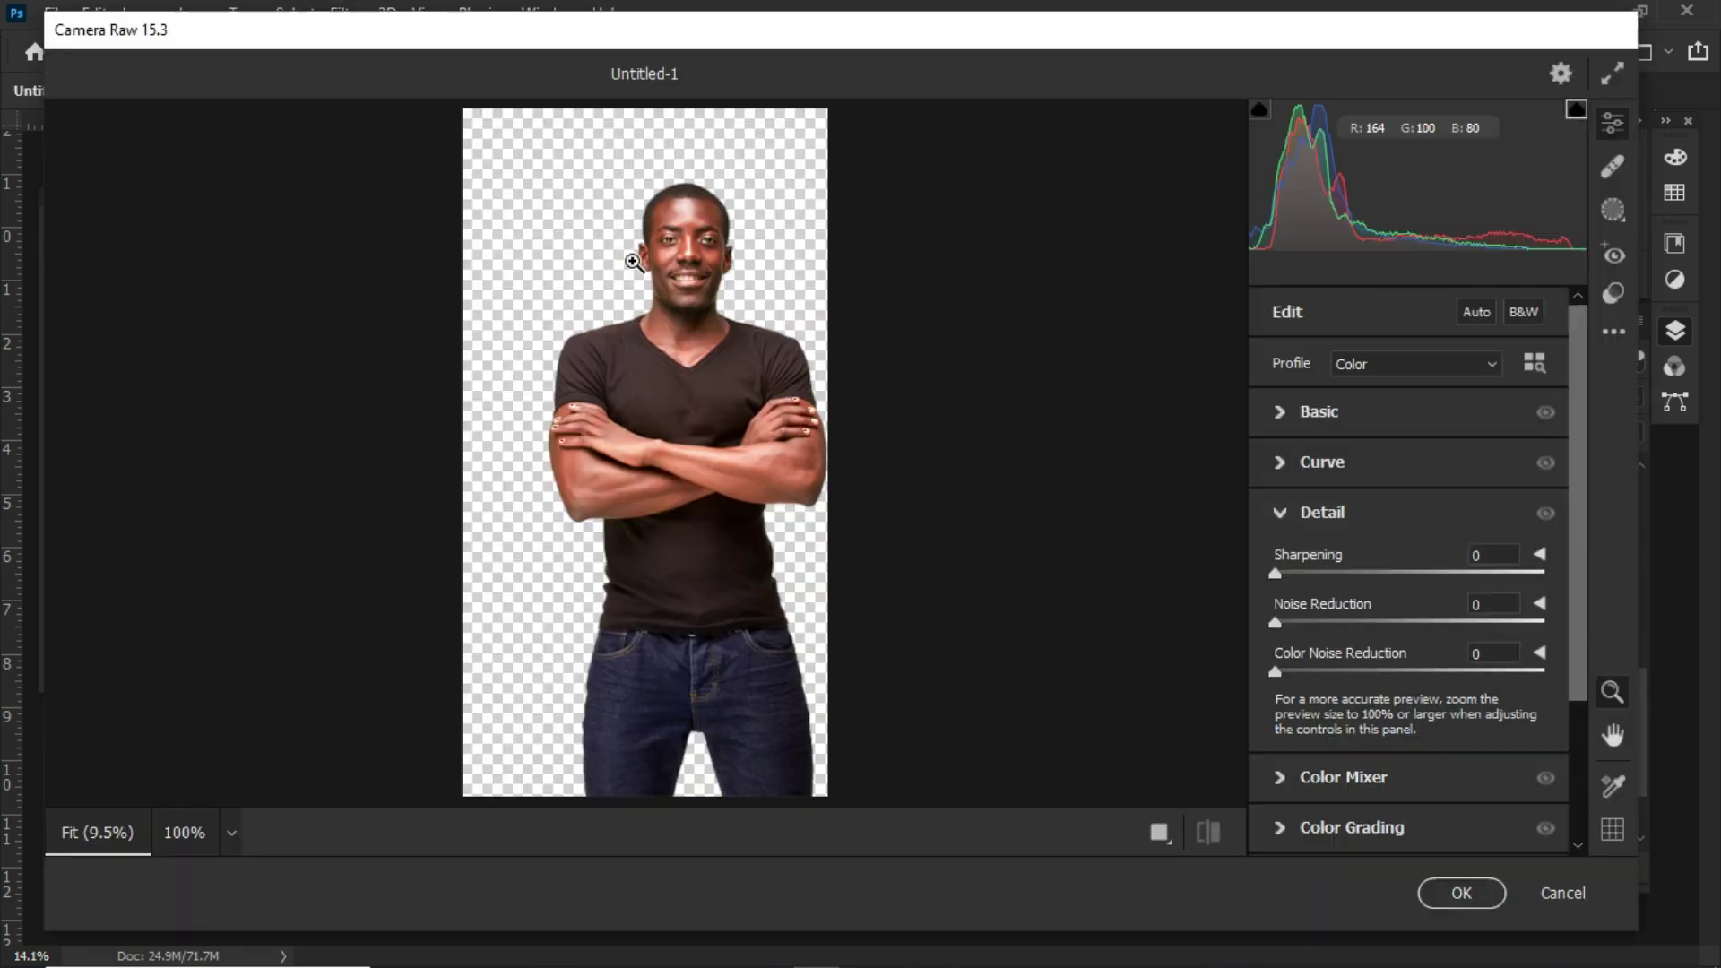
left_click(703, 165)
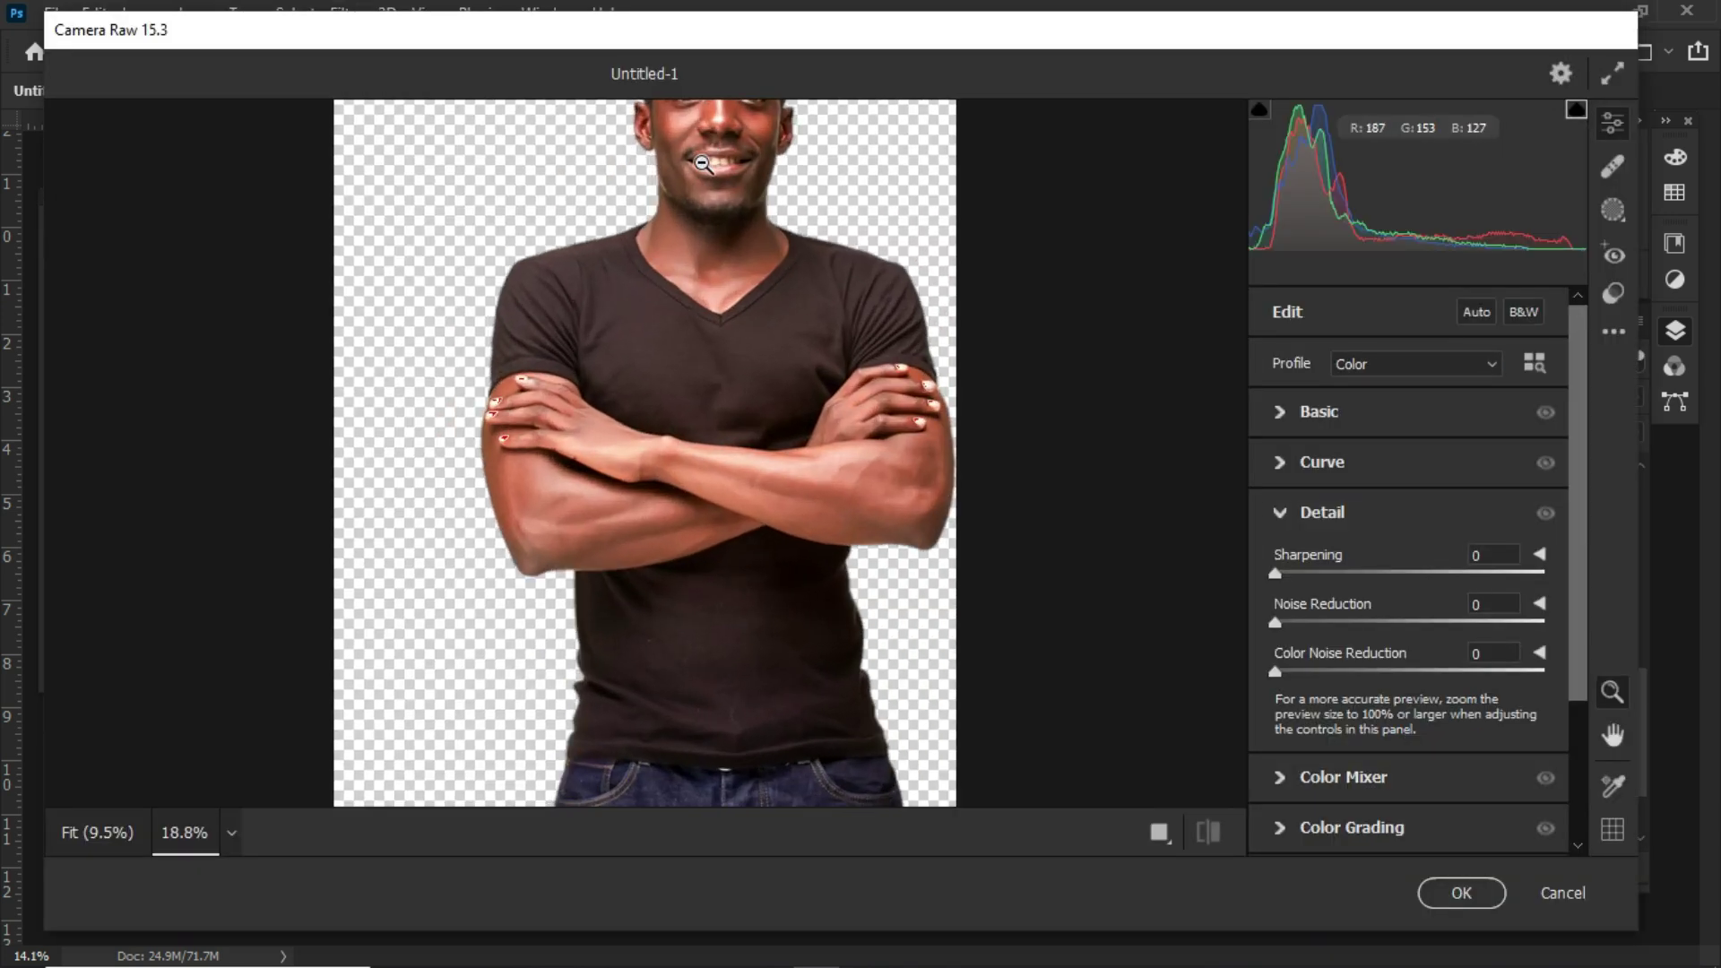
left_click(703, 165)
key("space")
left_click_drag(730, 169, 692, 534)
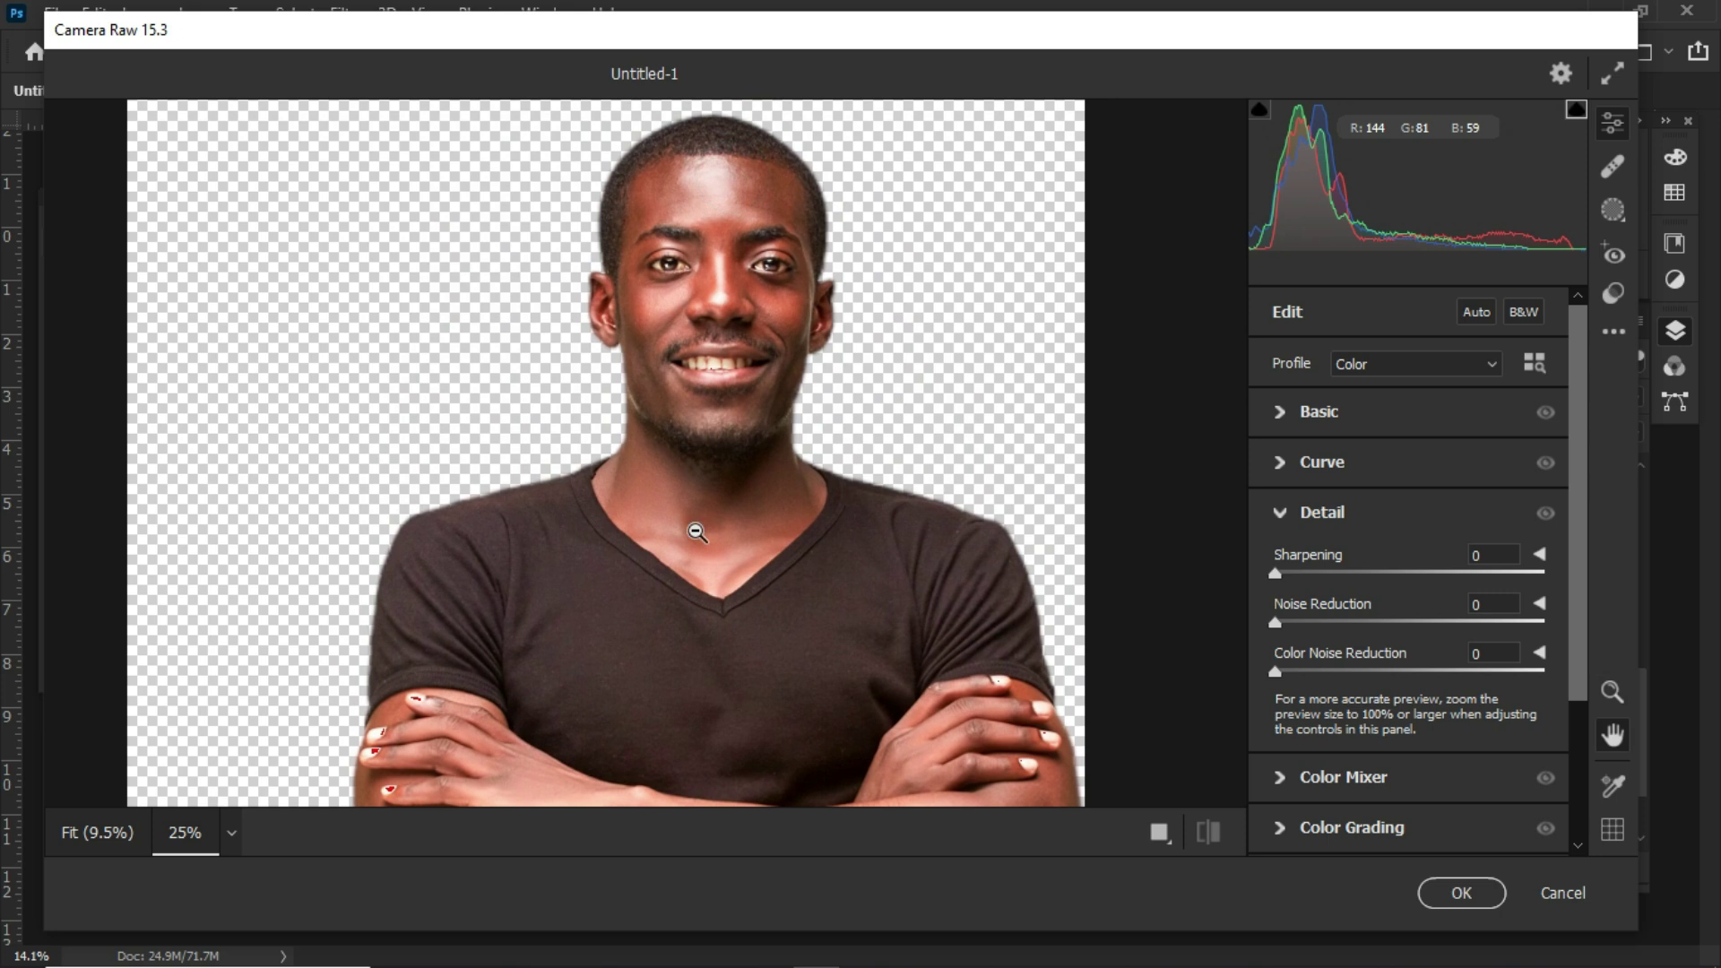
left_click_drag(1321, 581, 1332, 582)
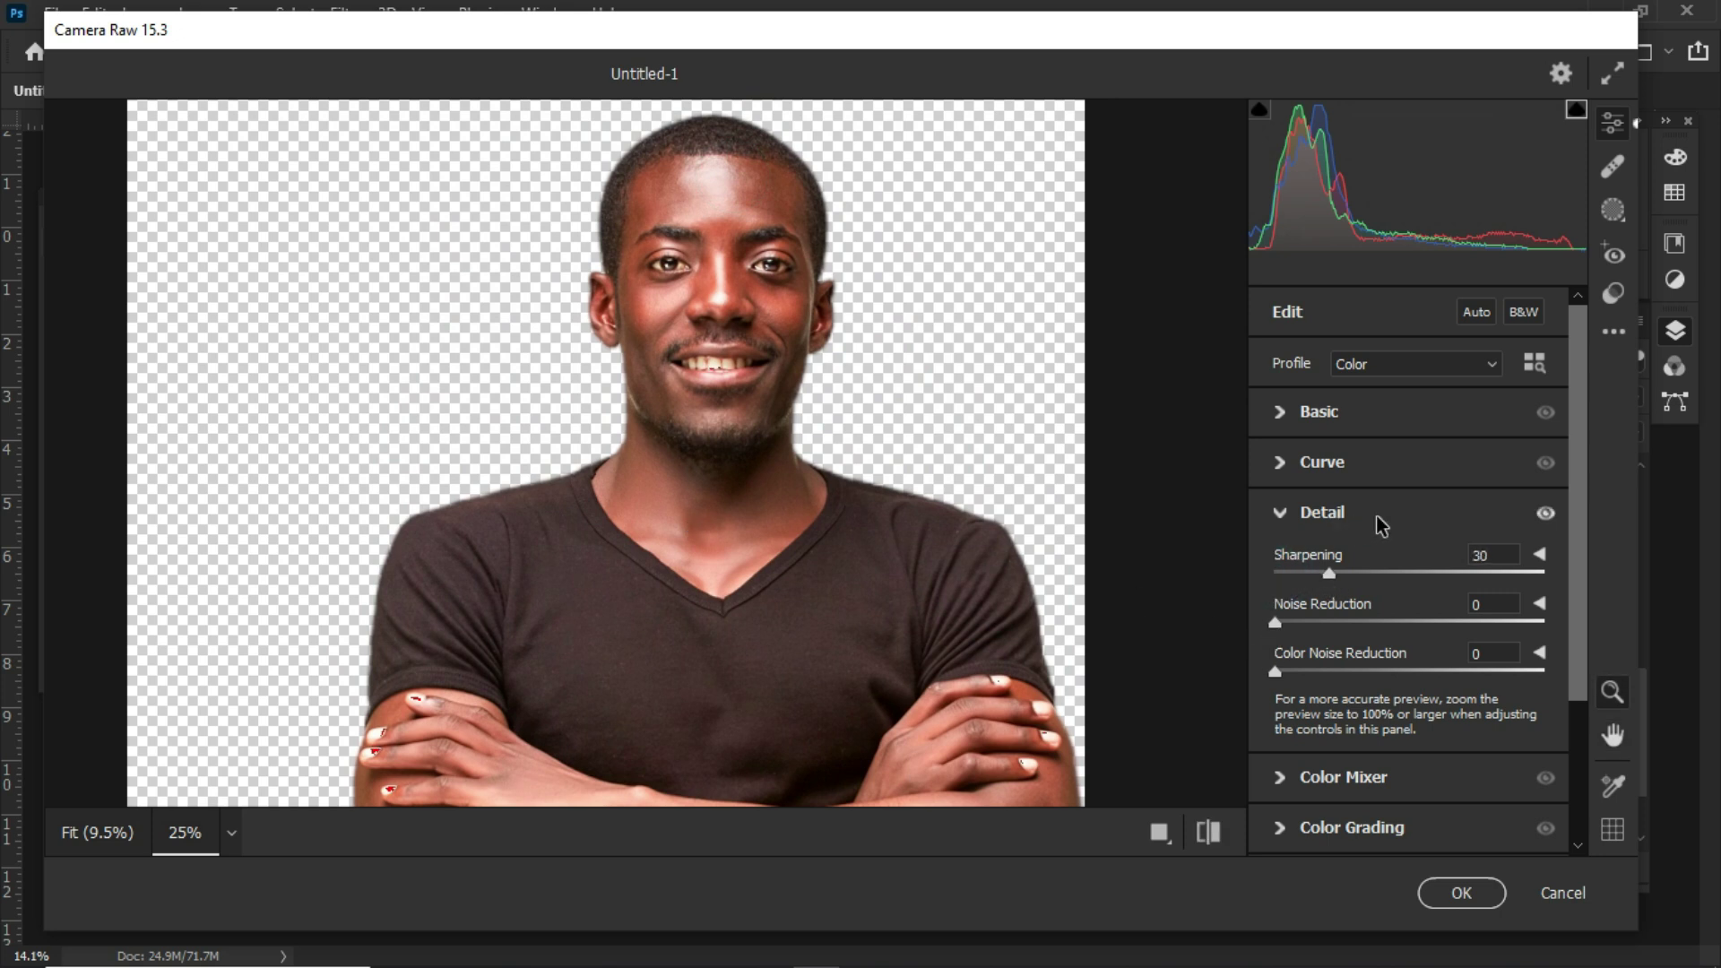
left_click(1461, 894)
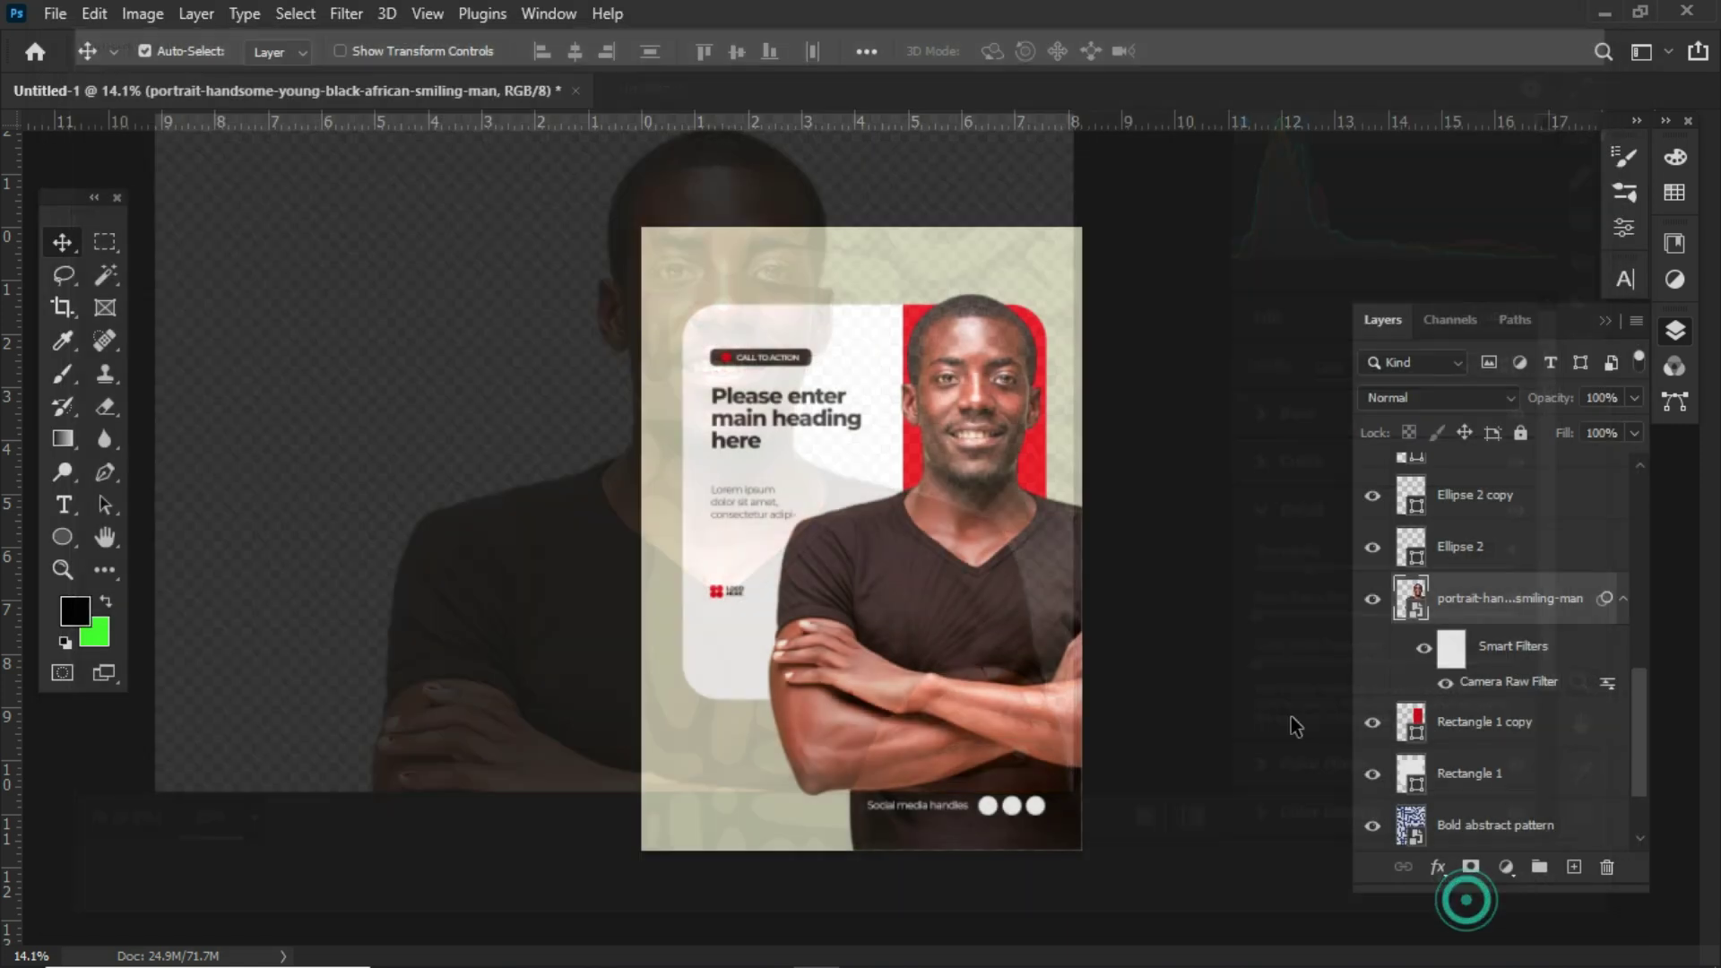
Scale the portrait photo down with Free Transform and move it into its final position.
scroll(1055, 346, "up", 6)
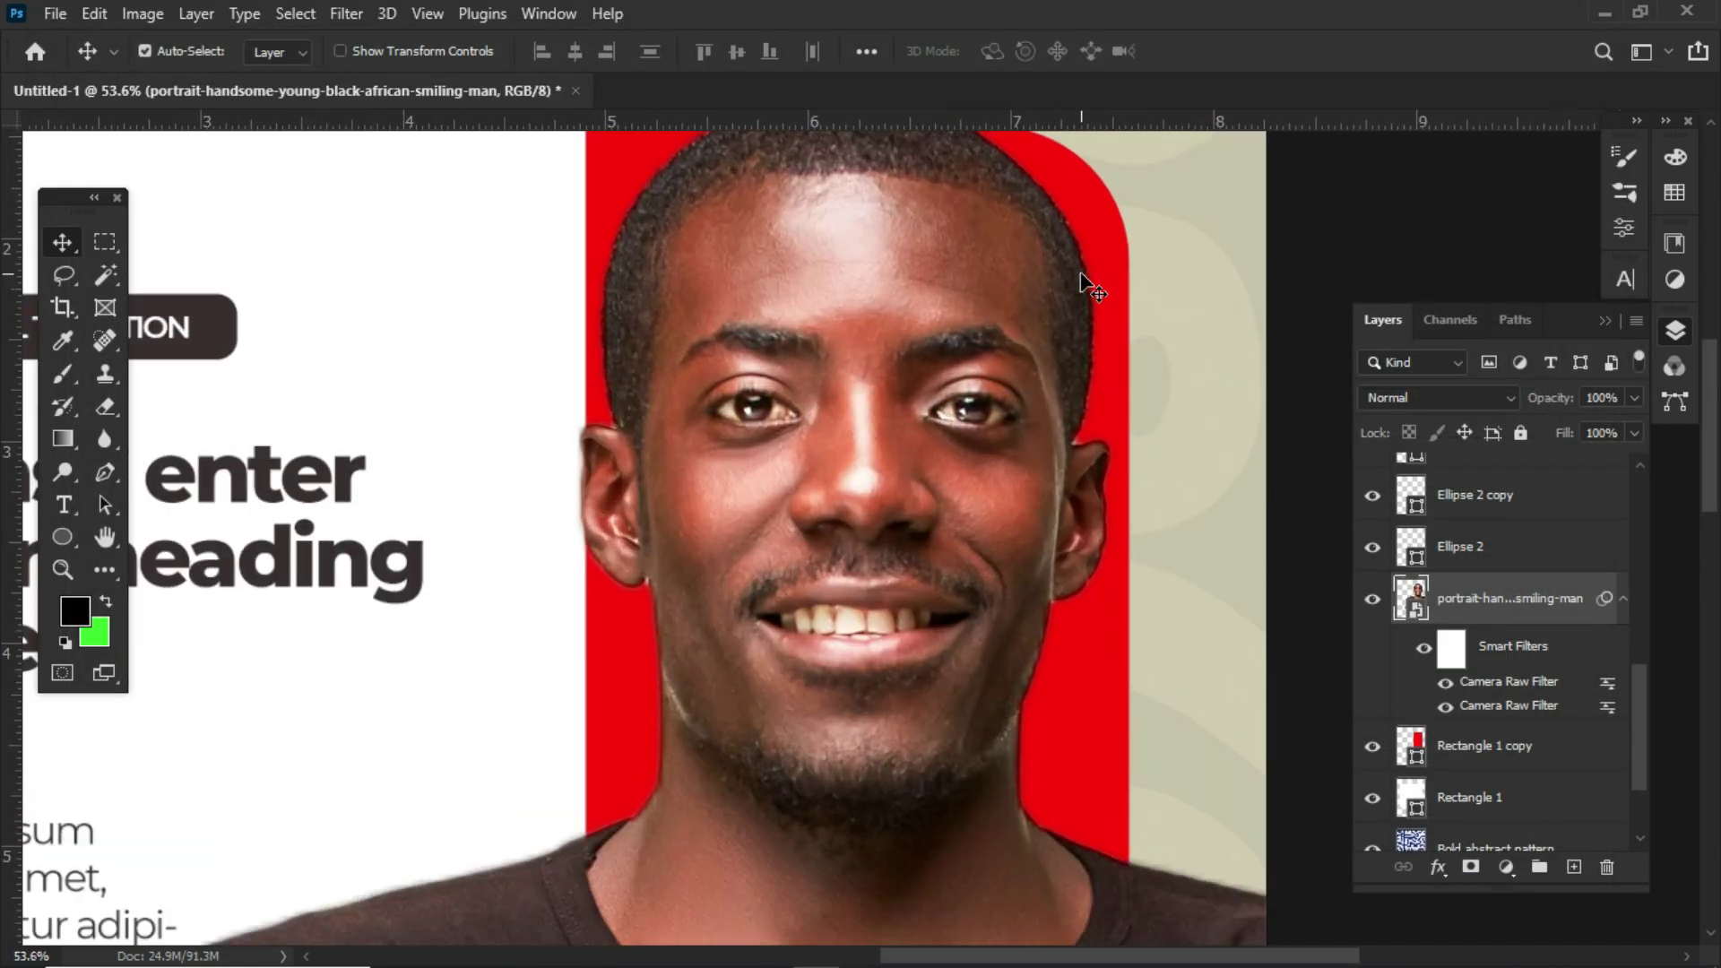
key("ctrl+0")
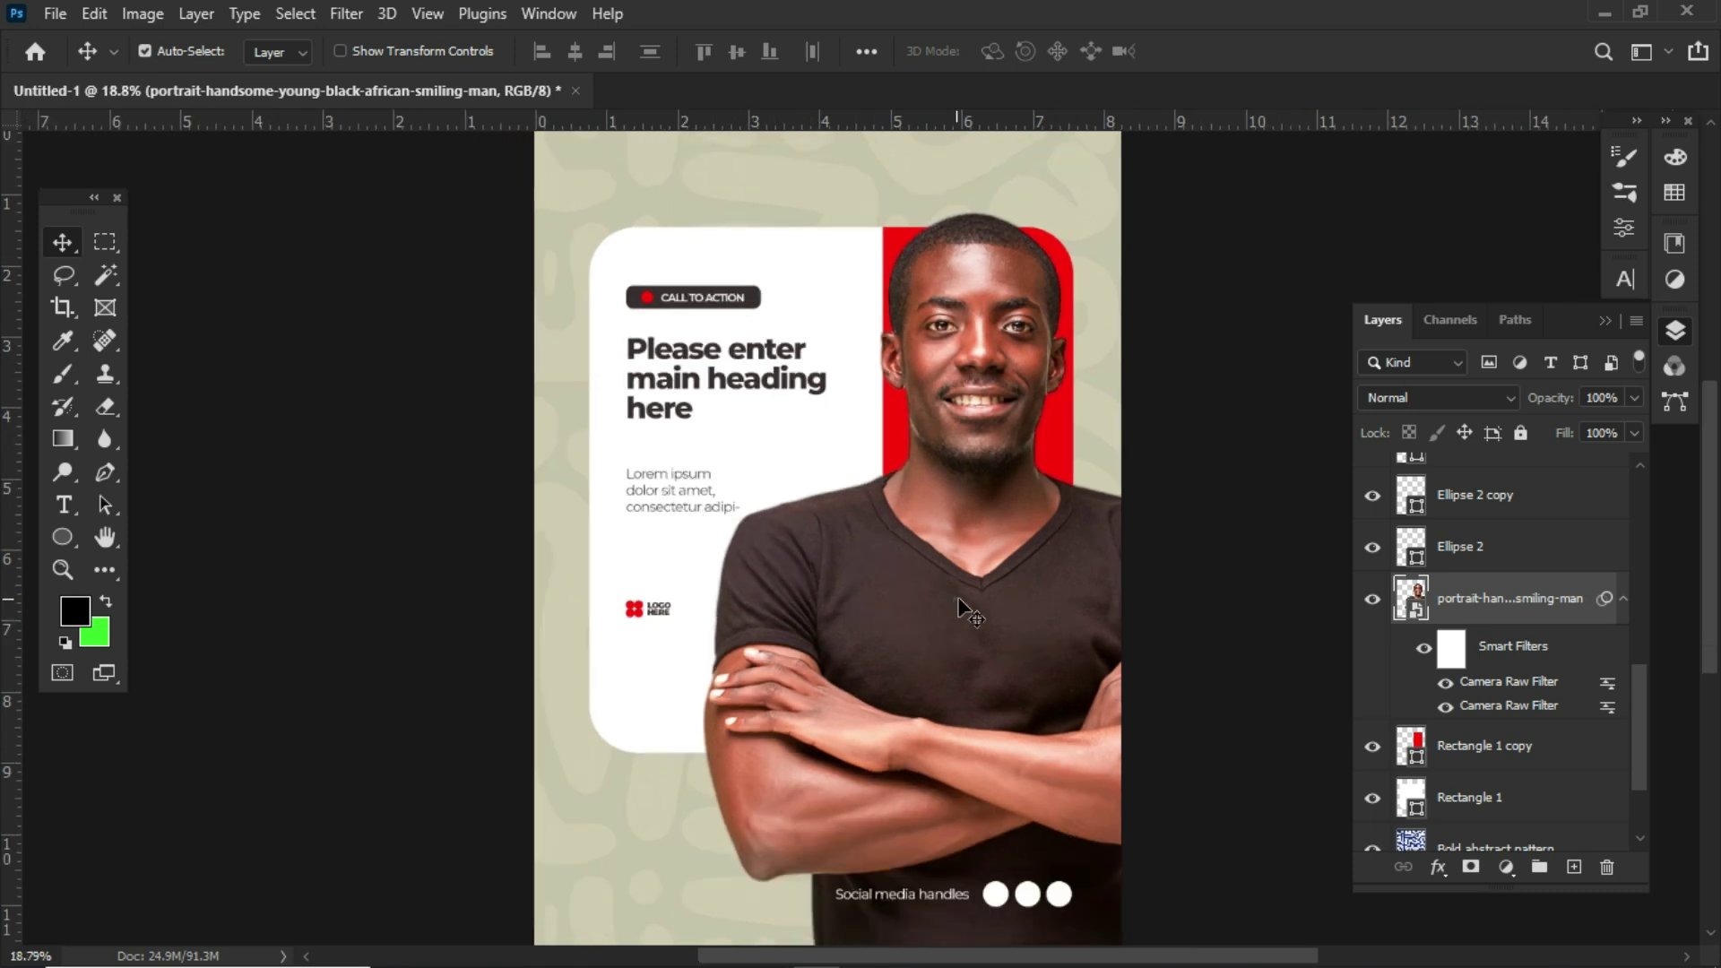
left_click_drag(964, 610, 972, 595)
key("ctrl+t")
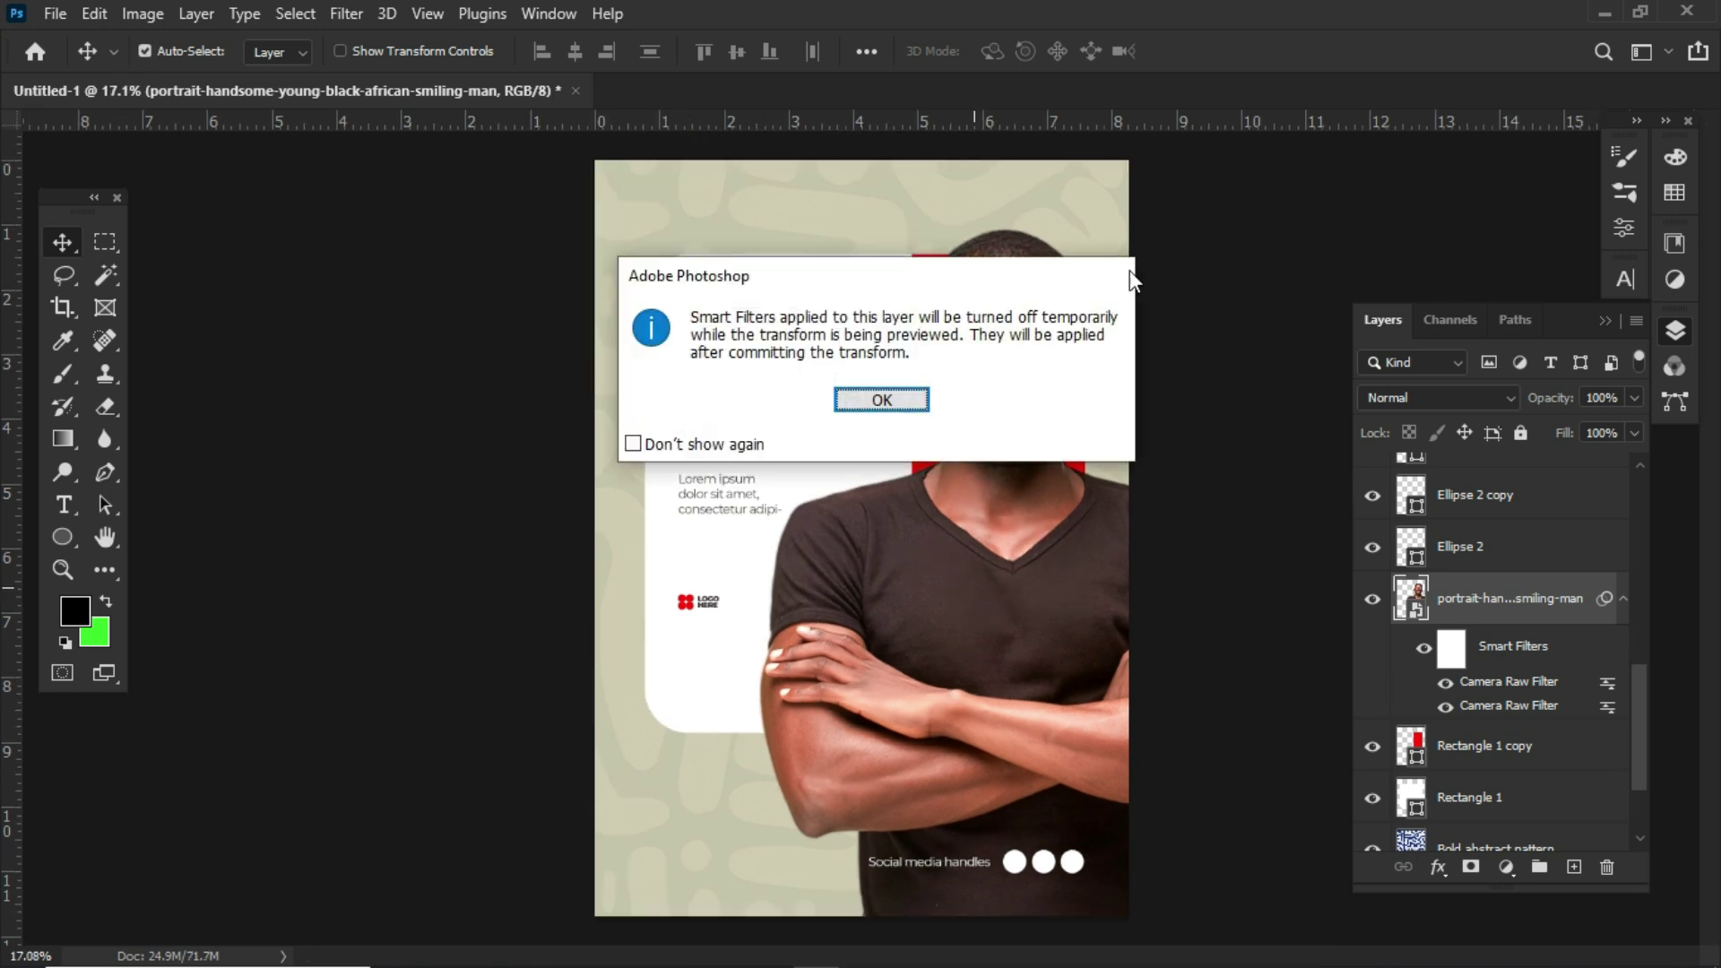
key("Return")
left_click_drag(1387, 188, 1352, 238)
left_click_drag(1043, 572, 977, 538)
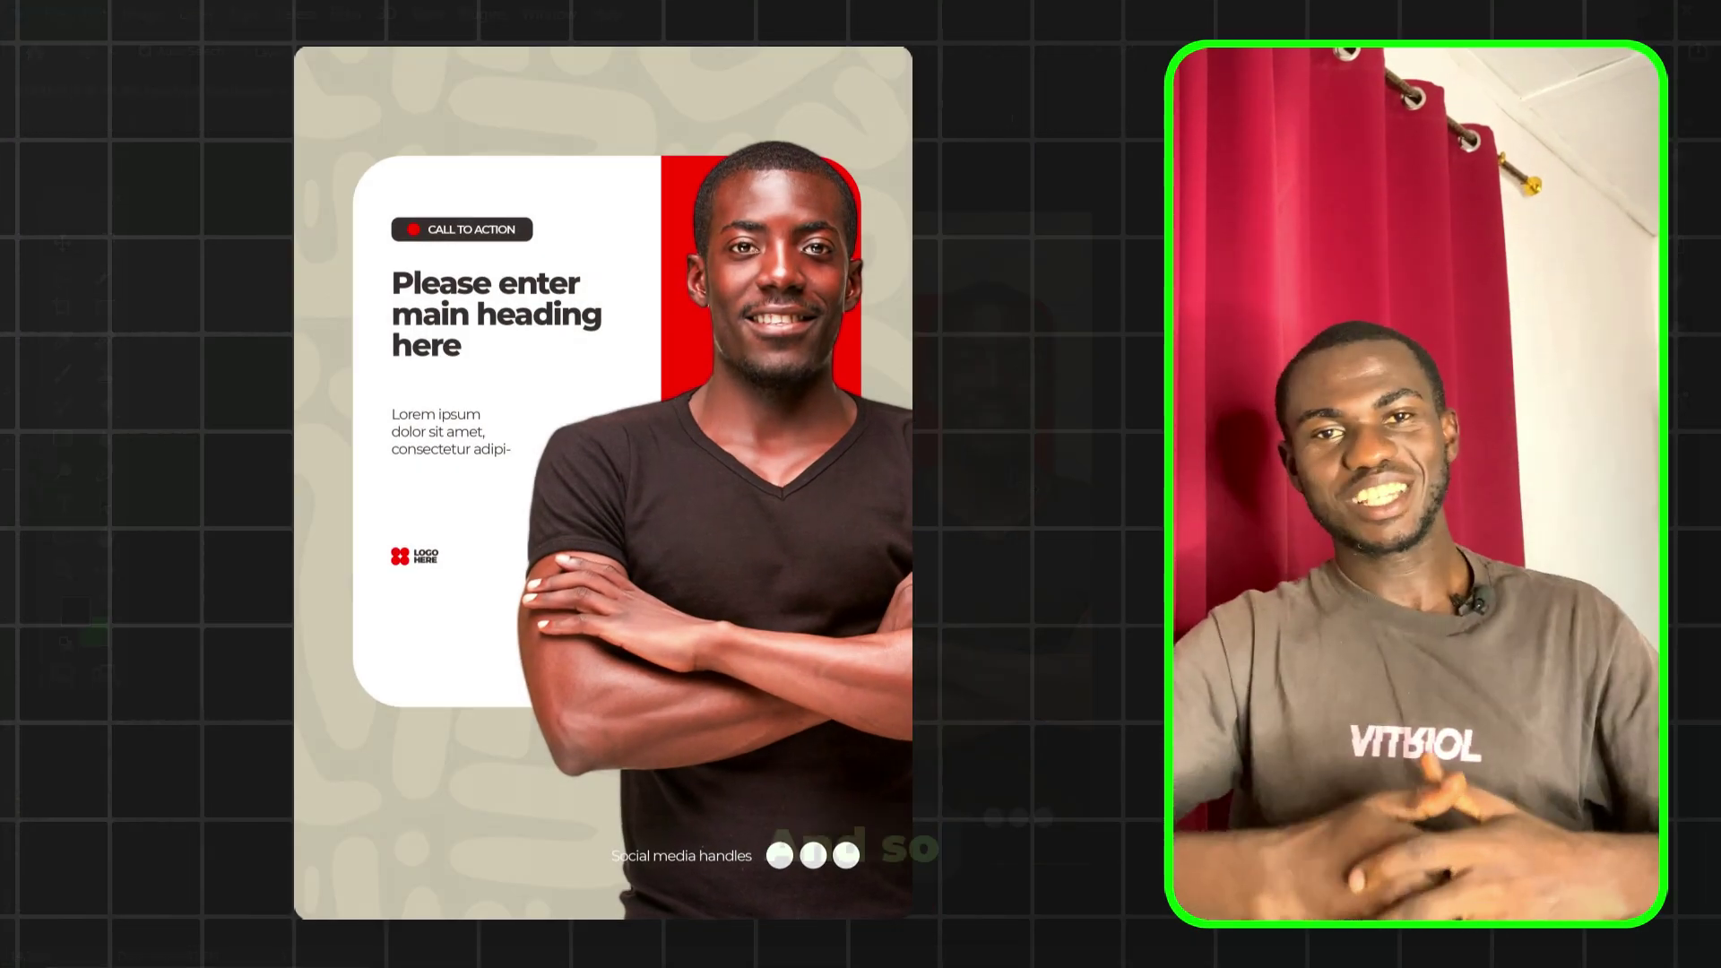